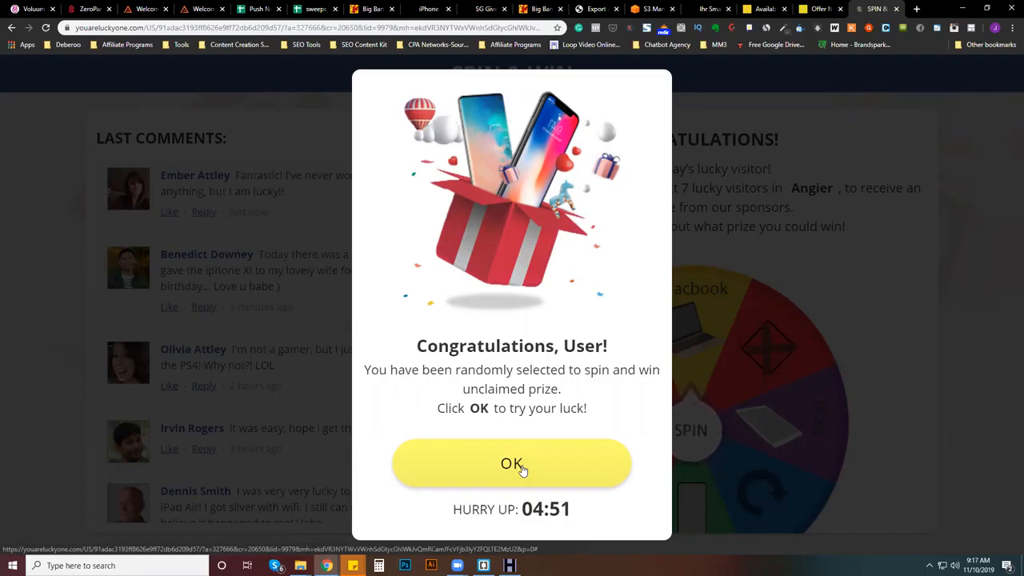
- Play through the Spin & Win page by spinning the wheel twice and taking the offered prize to test its redirect
{"action": "left_click", "coordinate": [520, 468]}
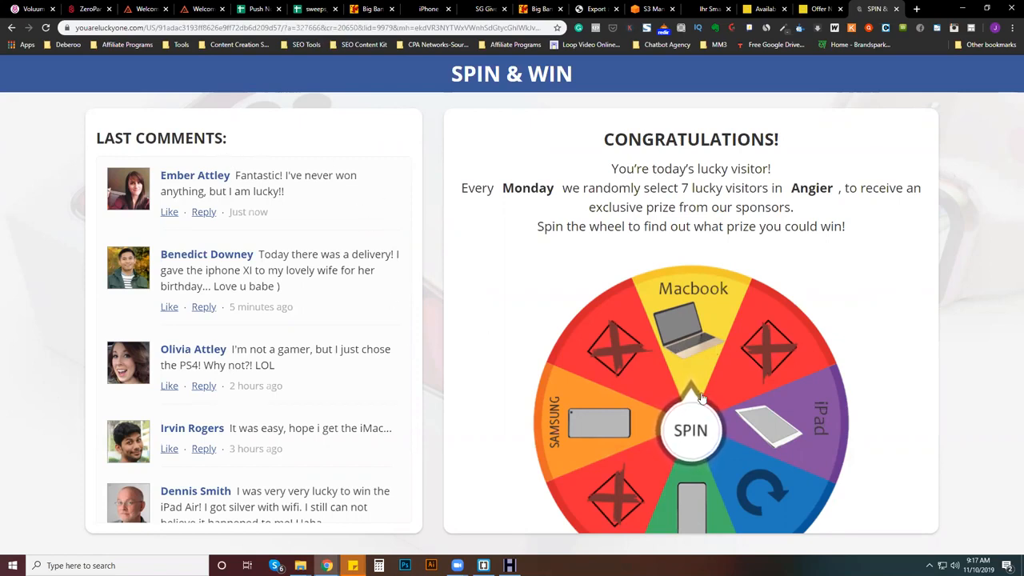
{"action": "left_click", "coordinate": [693, 433]}
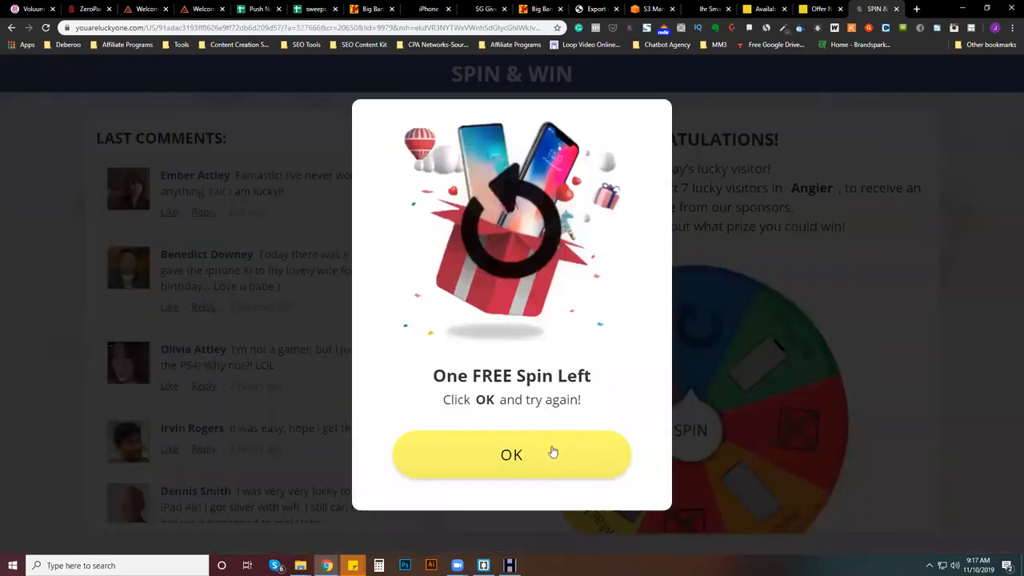
{"action": "left_click", "coordinate": [509, 454]}
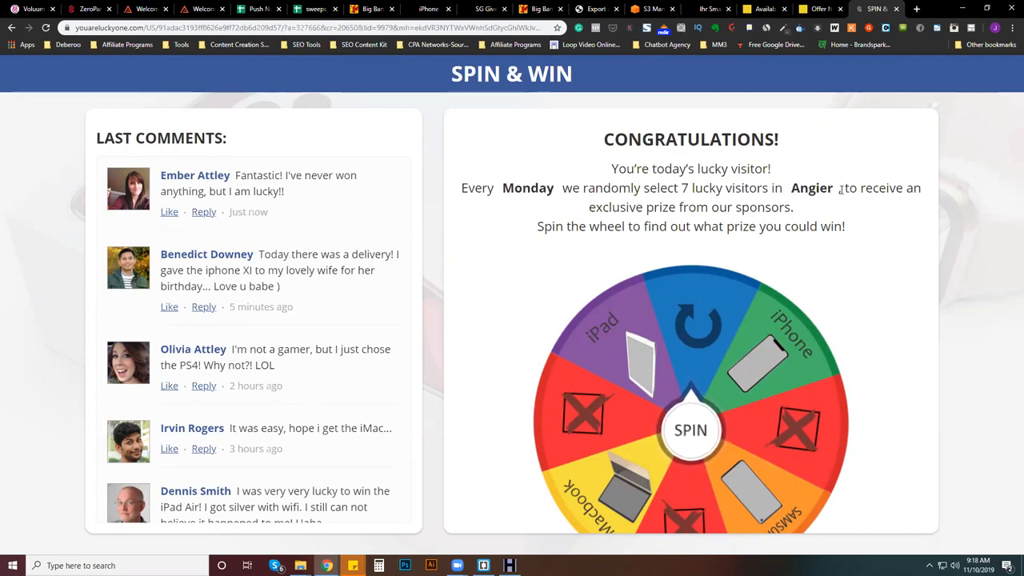
{"action": "left_click", "coordinate": [686, 438]}
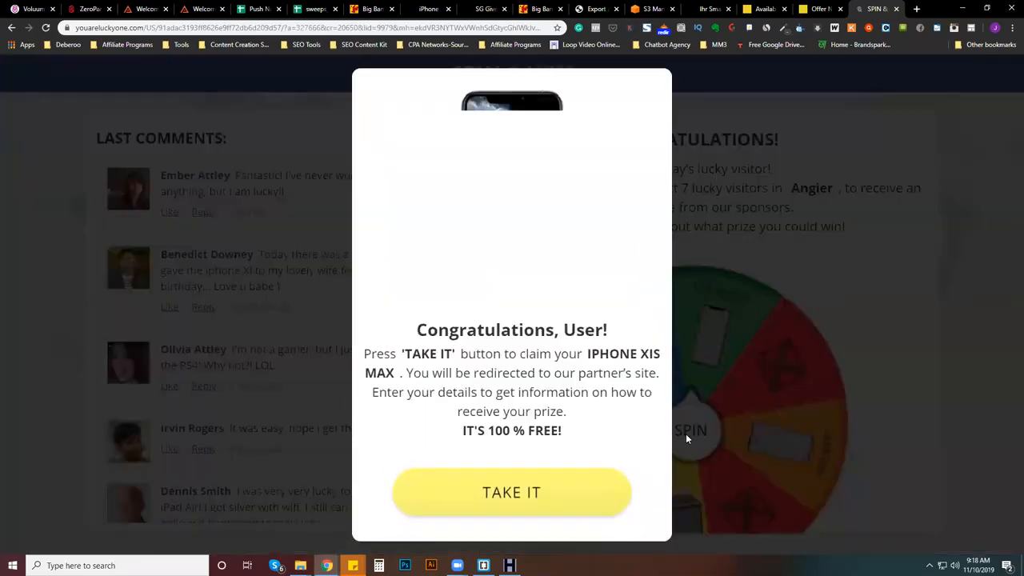
{"action": "left_click", "coordinate": [504, 484]}
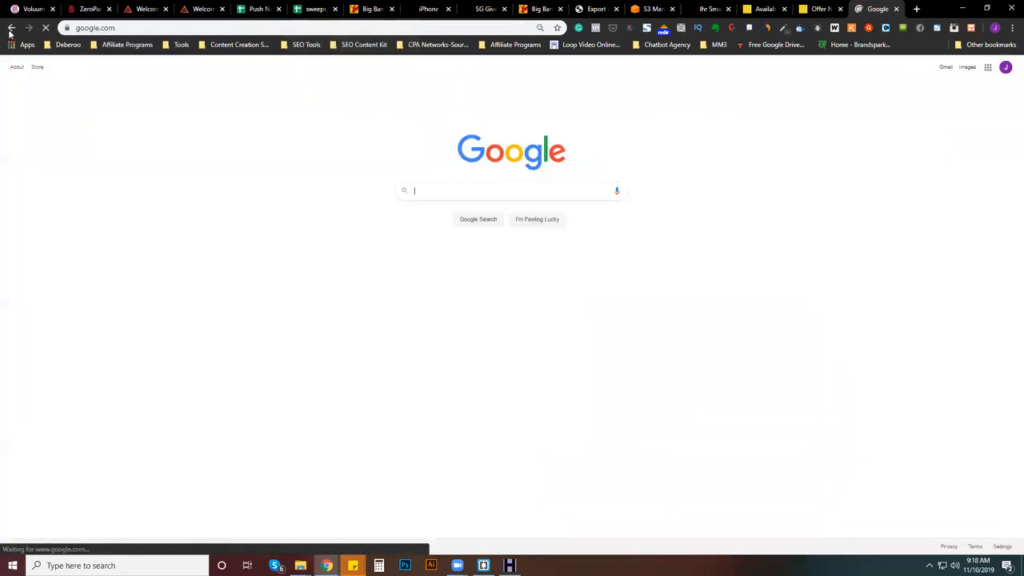
- Return to the Spin & Win landing page, copy its web address and switch to WinHTTrack
{"action": "left_click", "coordinate": [11, 28]}
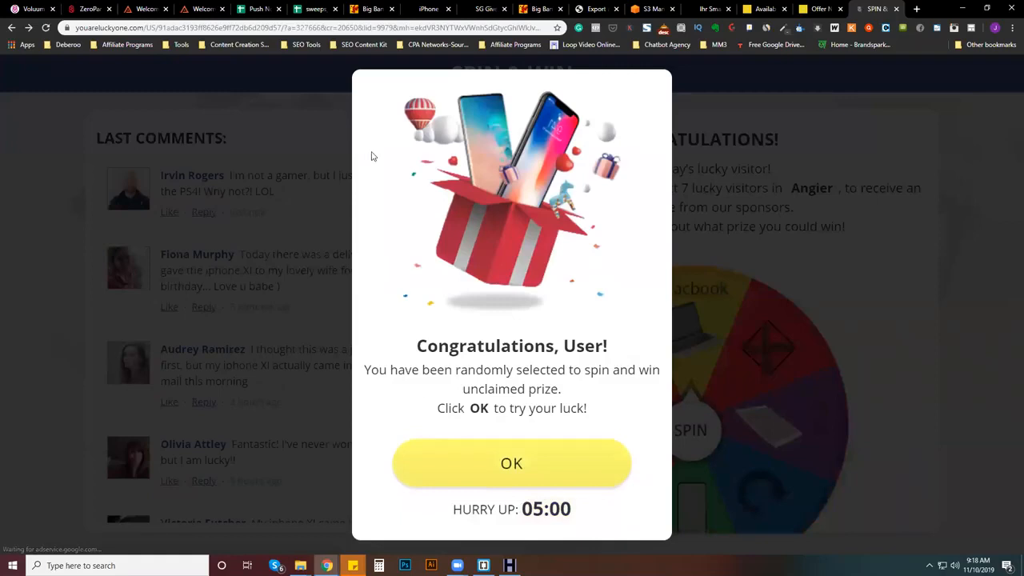
{"action": "key", "text": "ctrl+l"}
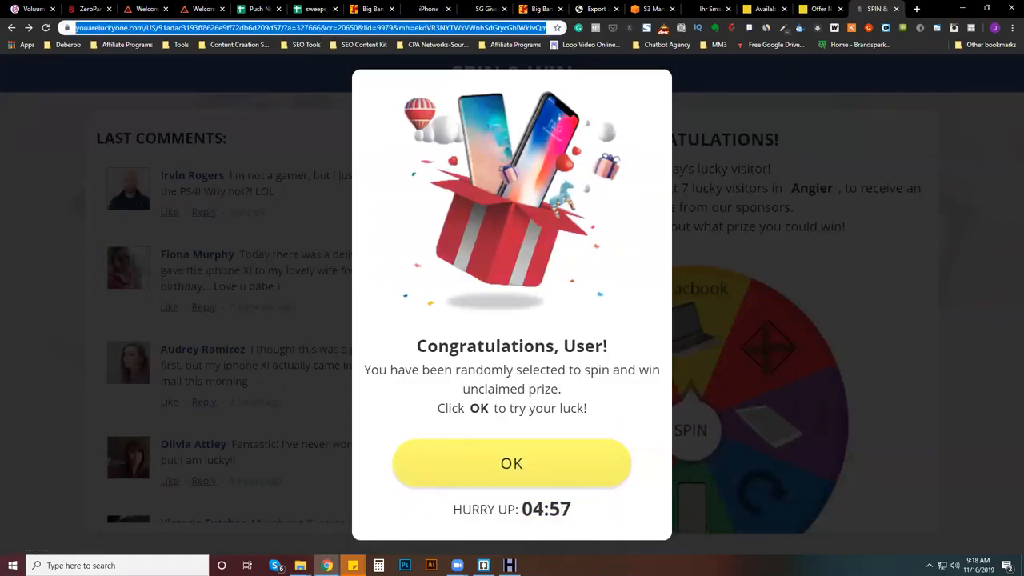
{"action": "key", "text": "alt+Tab"}
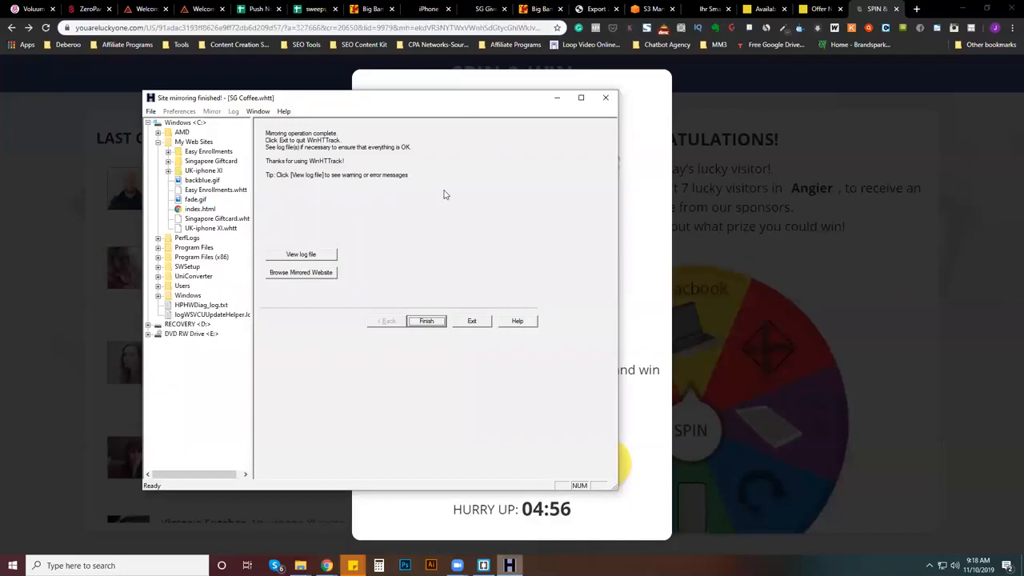
- Close out the finished mirror and create a new project named "UK Spinner Iphone" in the UK Sweeps category
{"action": "left_click", "coordinate": [432, 322]}
{"action": "left_click", "coordinate": [430, 322]}
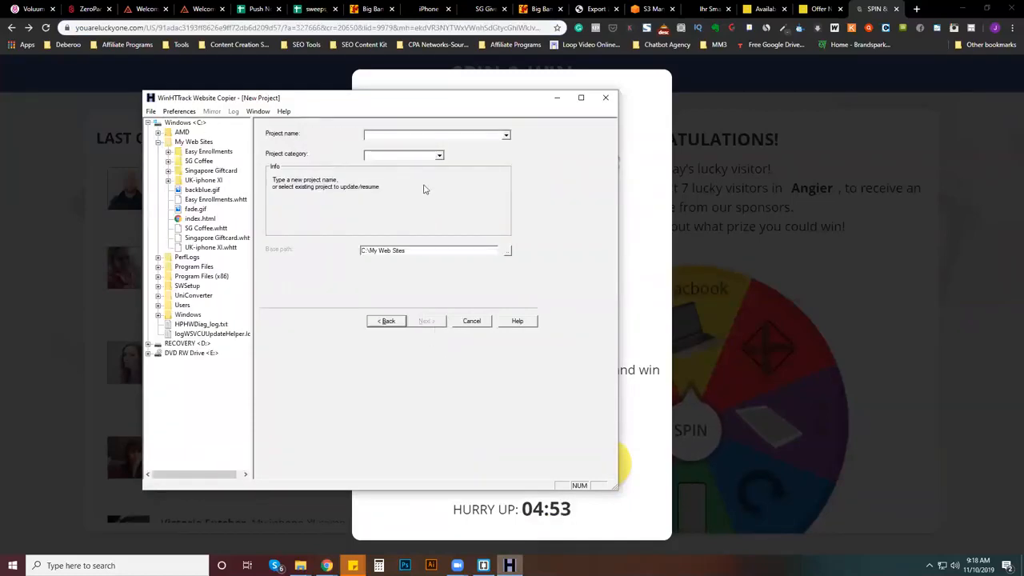
{"action": "left_click", "coordinate": [387, 134]}
{"action": "type", "text": "UK S"}
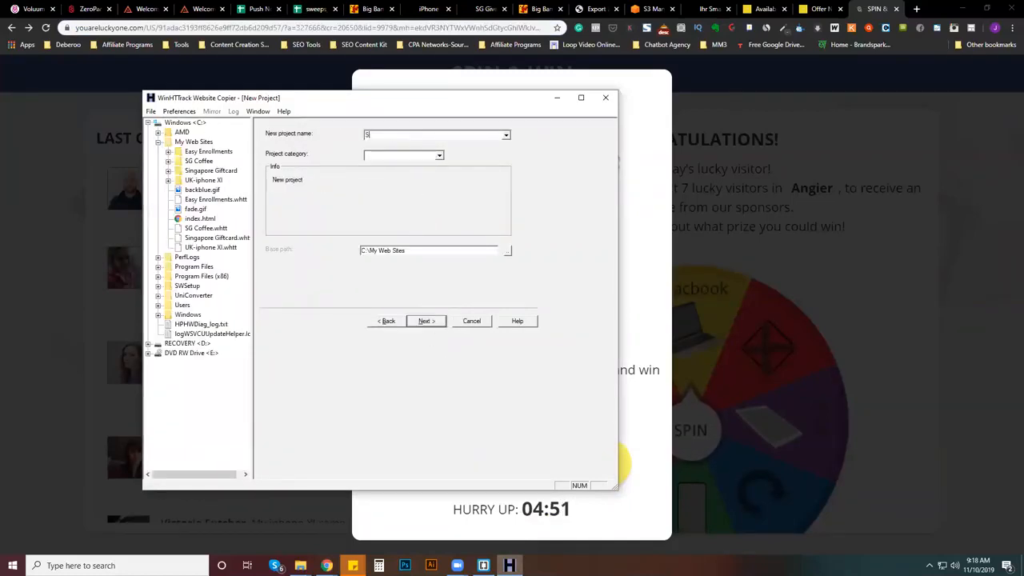
{"action": "type", "text": "pinner Iphone"}
{"action": "left_click", "coordinate": [412, 158]}
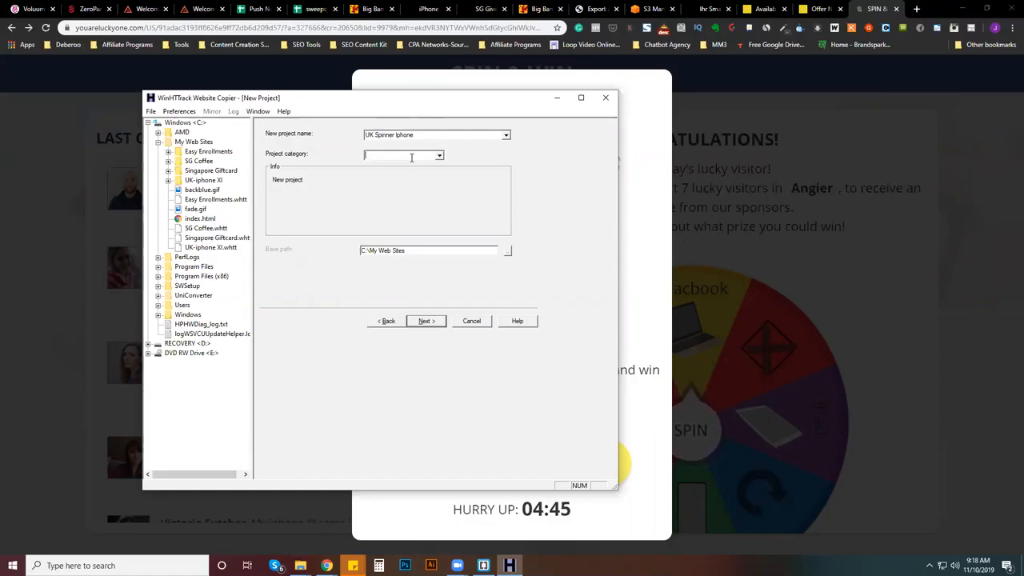
{"action": "left_click", "coordinate": [439, 157]}
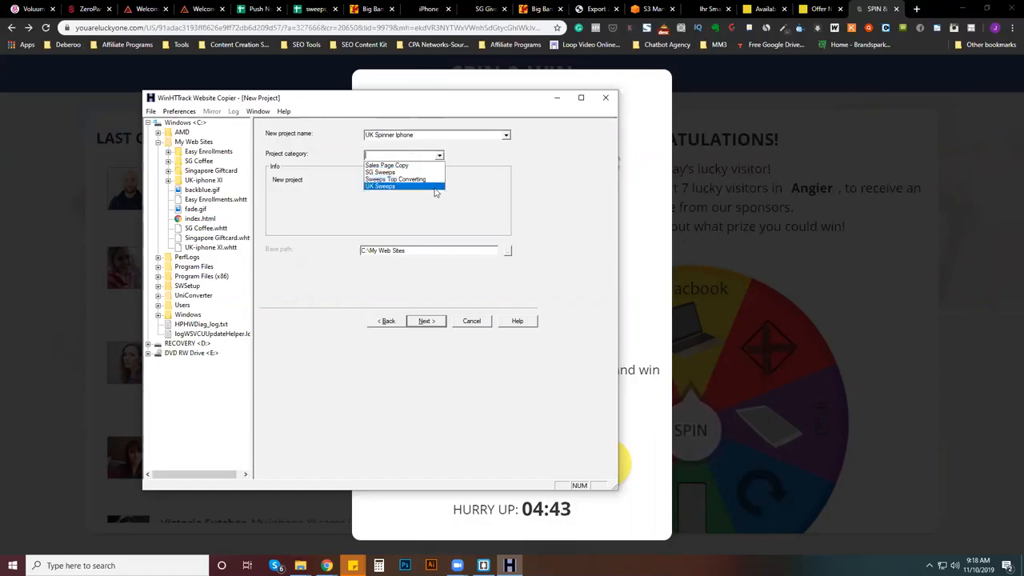
{"action": "left_click", "coordinate": [435, 188]}
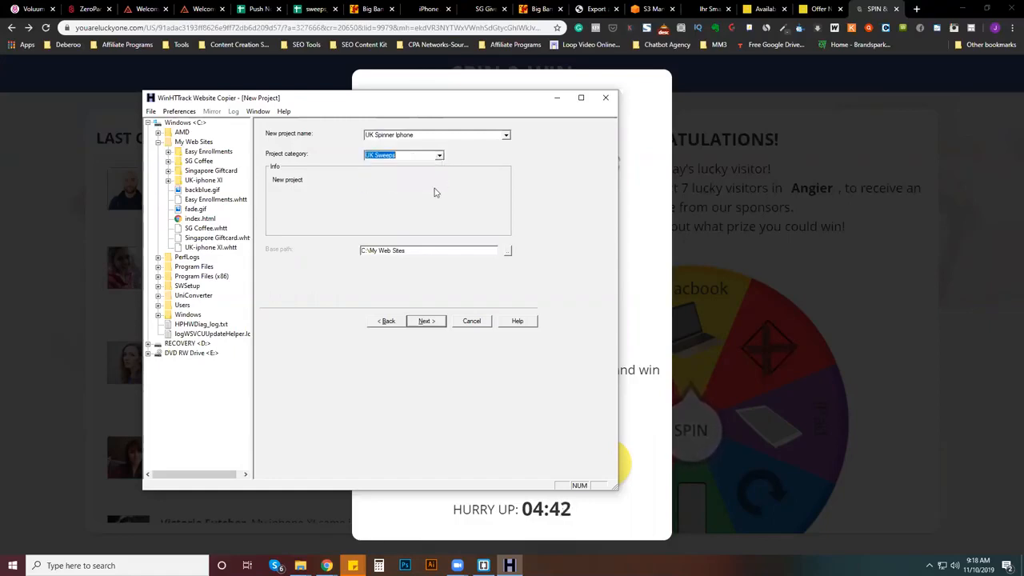
{"action": "left_click", "coordinate": [424, 321]}
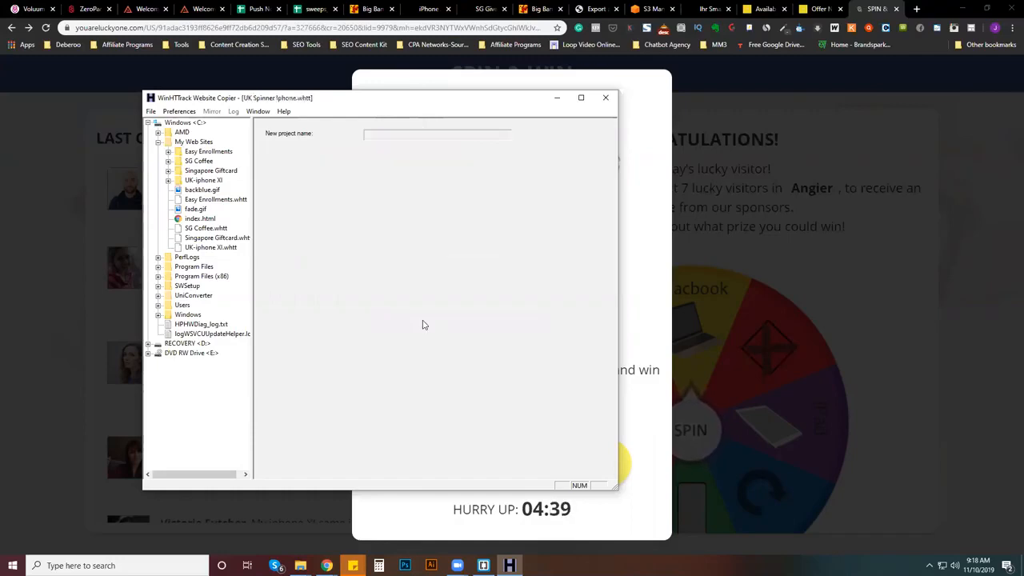
- Download the website at the copied Spin & Win address and finish the mirroring wizard
{"action": "left_click", "coordinate": [359, 209]}
{"action": "key", "text": "ctrl+v"}
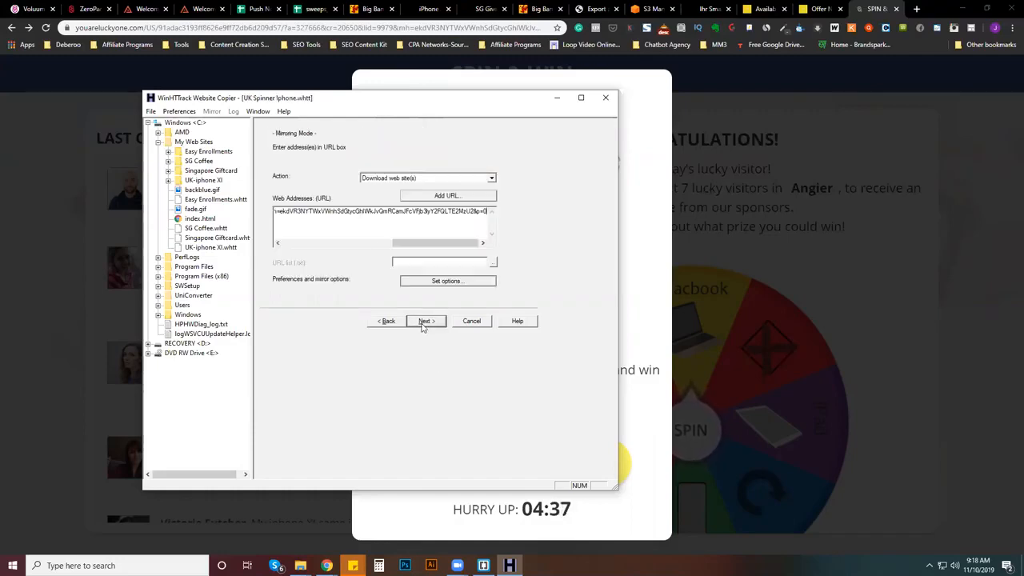
{"action": "left_click", "coordinate": [424, 321]}
{"action": "left_click", "coordinate": [417, 321]}
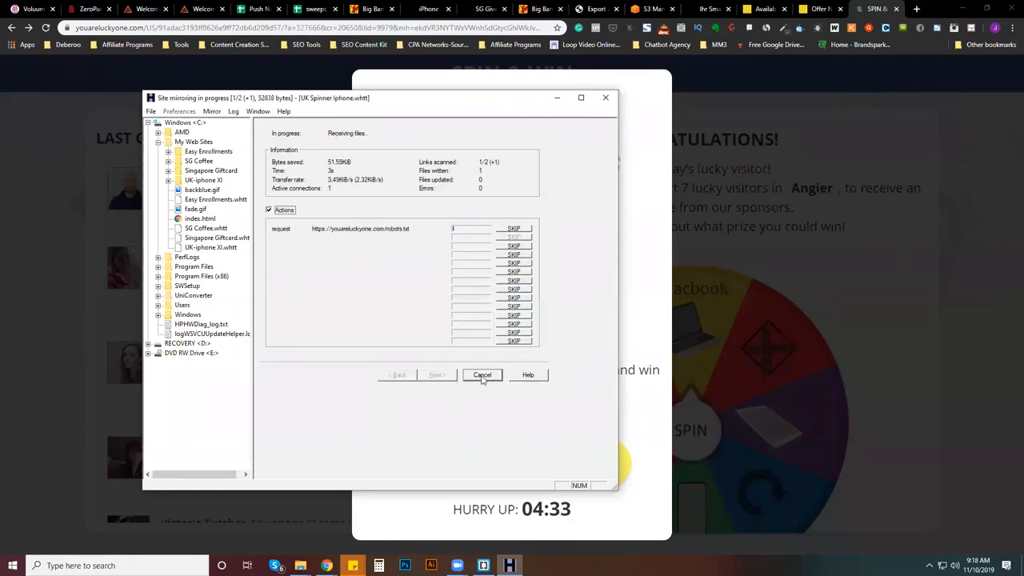
{"action": "left_click", "coordinate": [424, 320]}
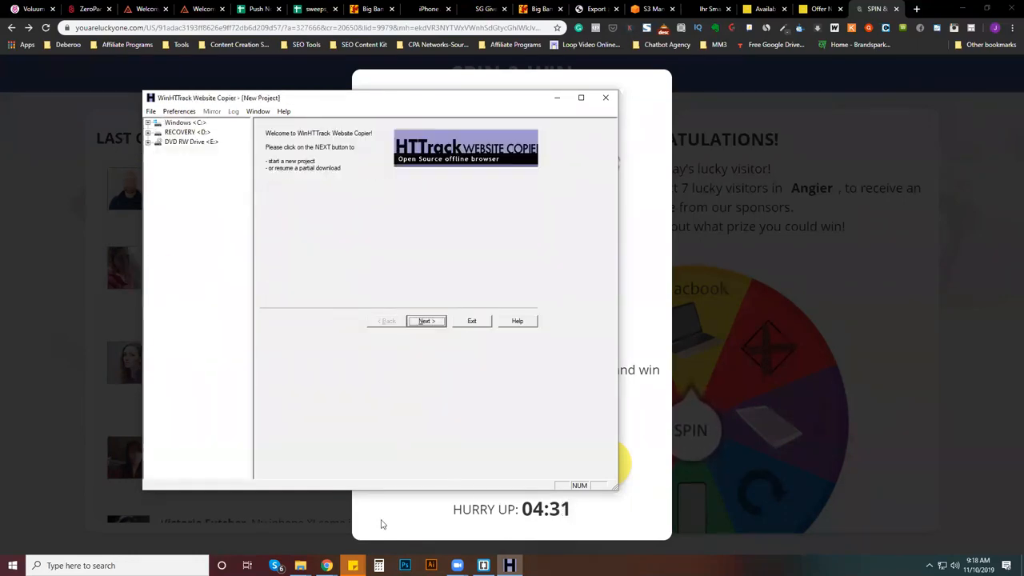
- Close WinHTTrack and switch to the Brackets code editor
{"action": "left_click", "coordinate": [484, 565]}
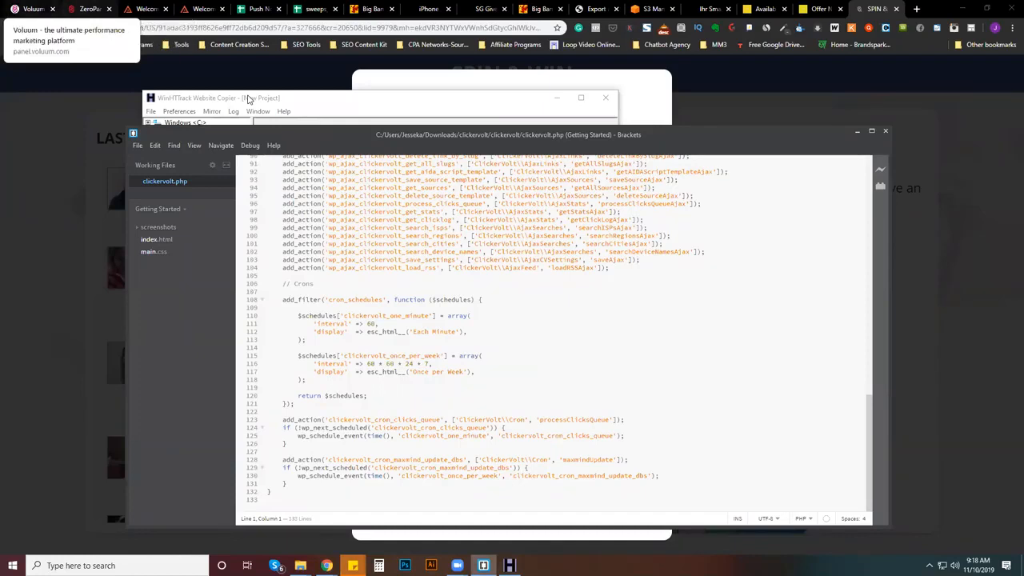
{"action": "left_click", "coordinate": [32, 9]}
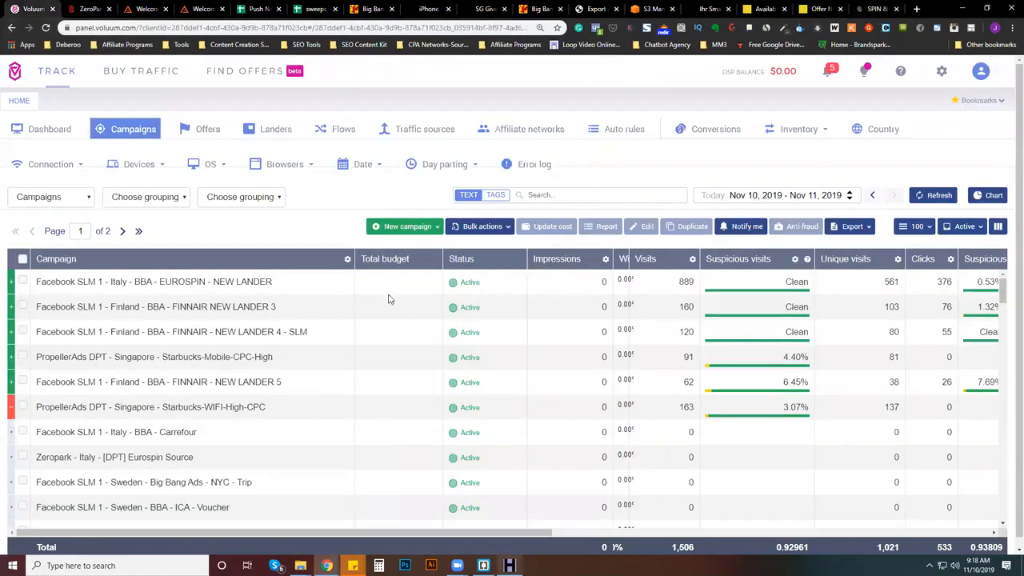
{"action": "left_click", "coordinate": [509, 564]}
{"action": "left_click", "coordinate": [613, 99]}
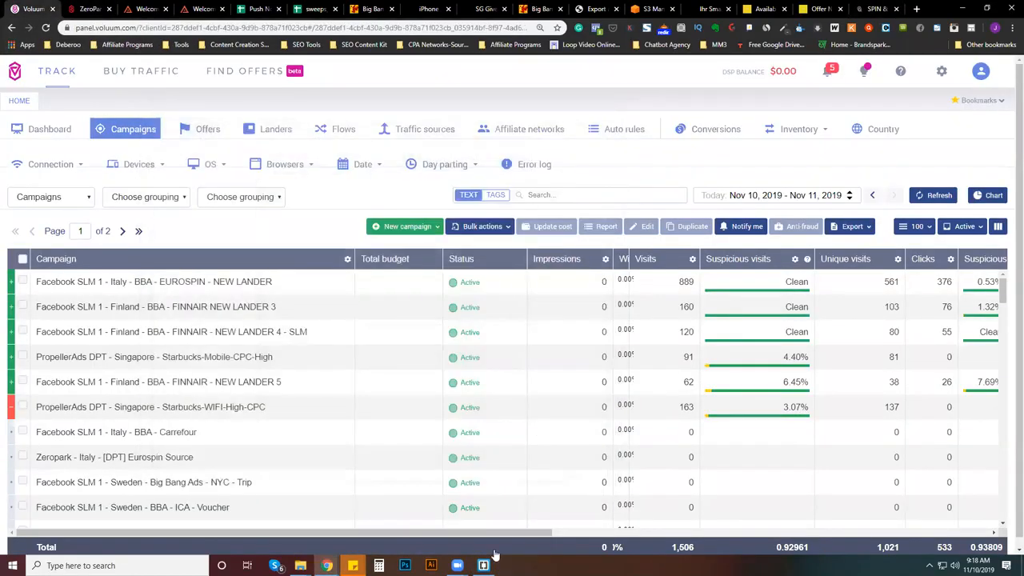
{"action": "left_click", "coordinate": [485, 565]}
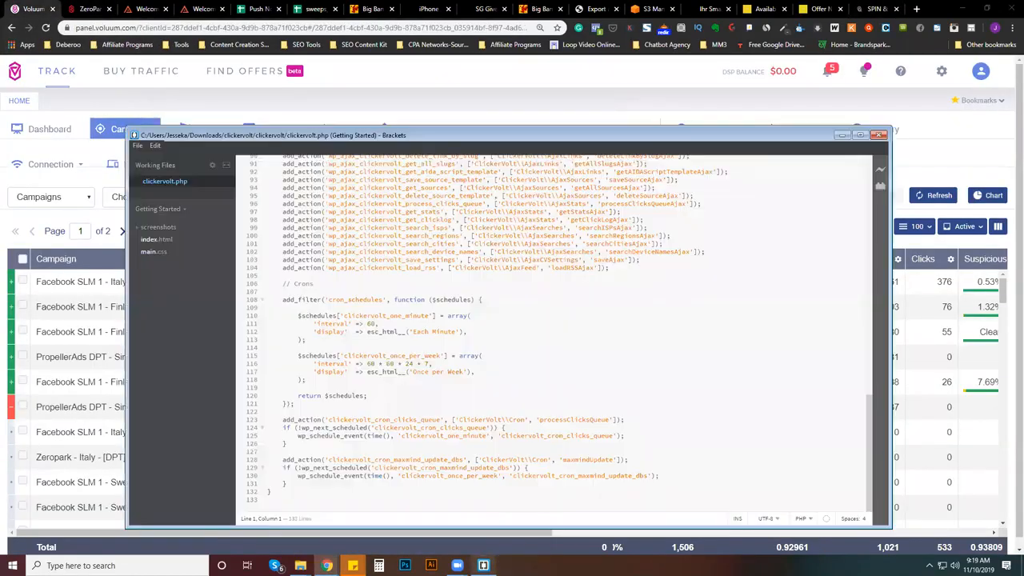
- Open the index file from C:\My Web Sites\UK Spinner Iphone and display its code in the editor
{"action": "left_click", "coordinate": [138, 145]}
{"action": "left_click", "coordinate": [494, 491]}
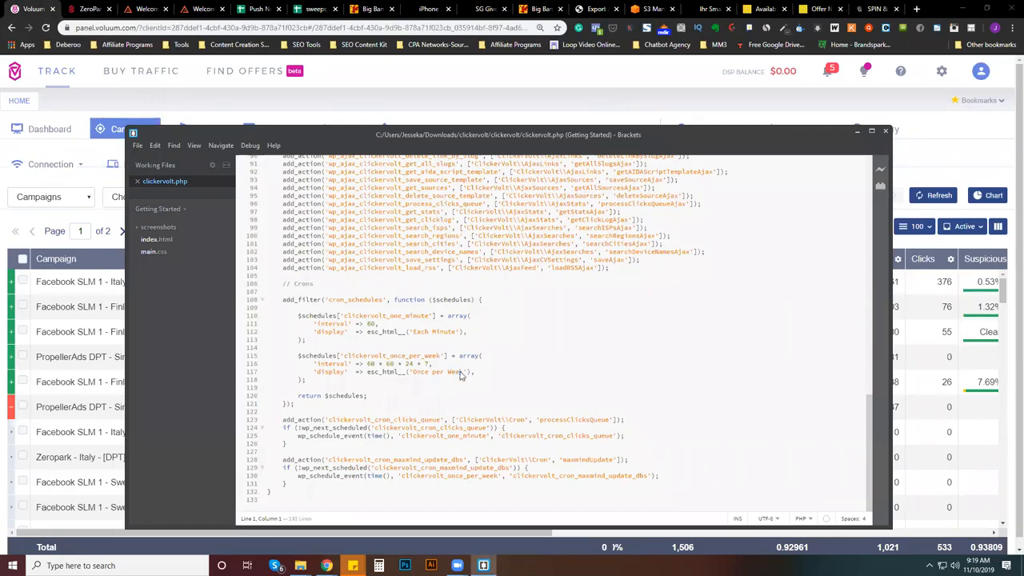
{"action": "key", "text": "ctrl+o"}
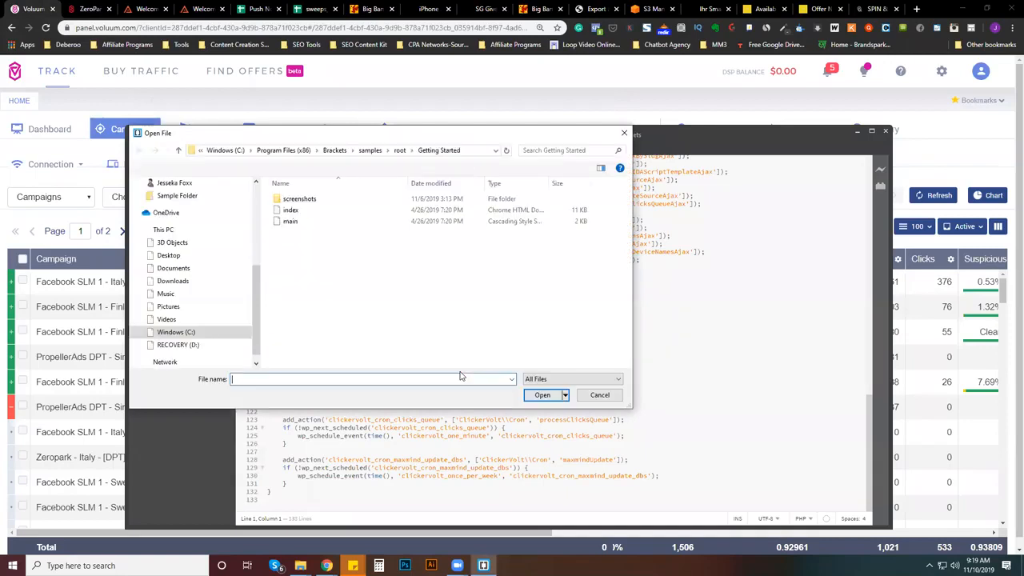
{"action": "left_click", "coordinate": [206, 334]}
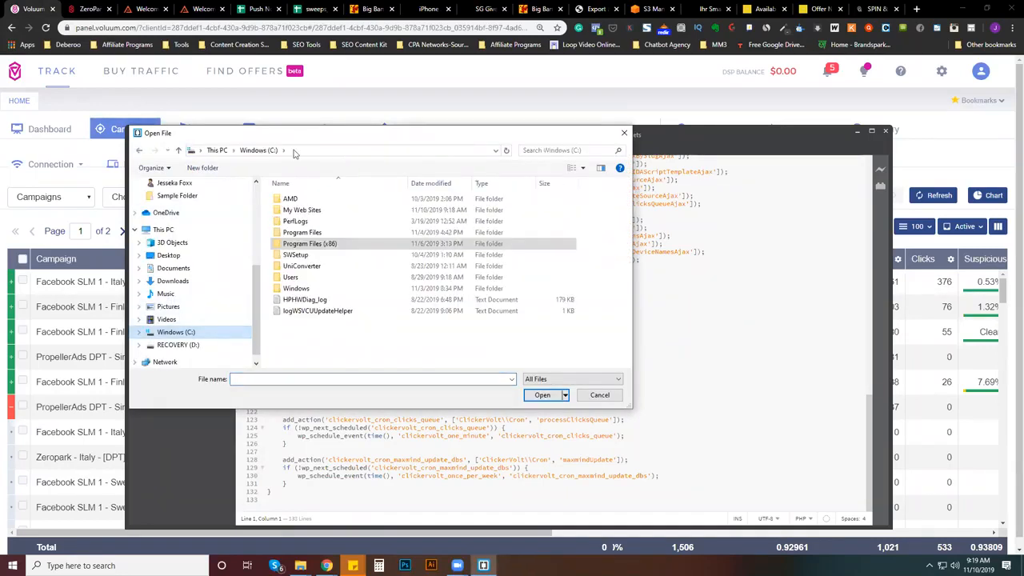
{"action": "left_click", "coordinate": [312, 212]}
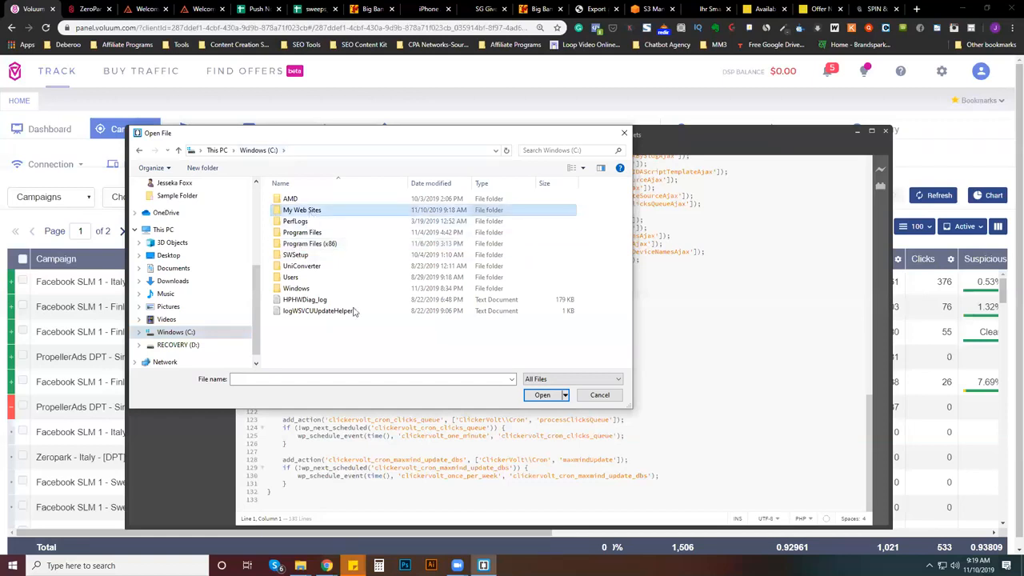
{"action": "key", "text": "Return"}
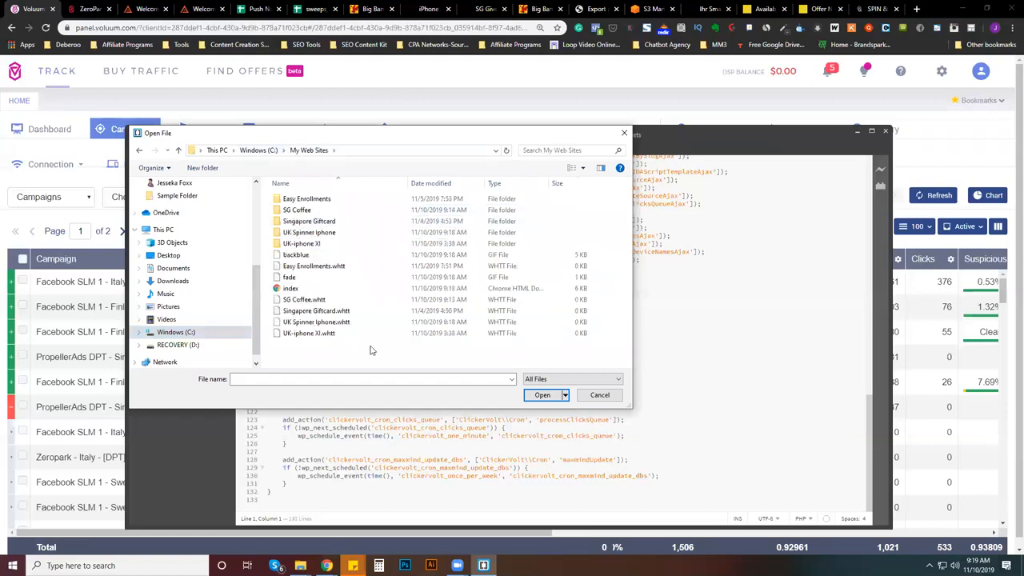
{"action": "double_click", "coordinate": [325, 245]}
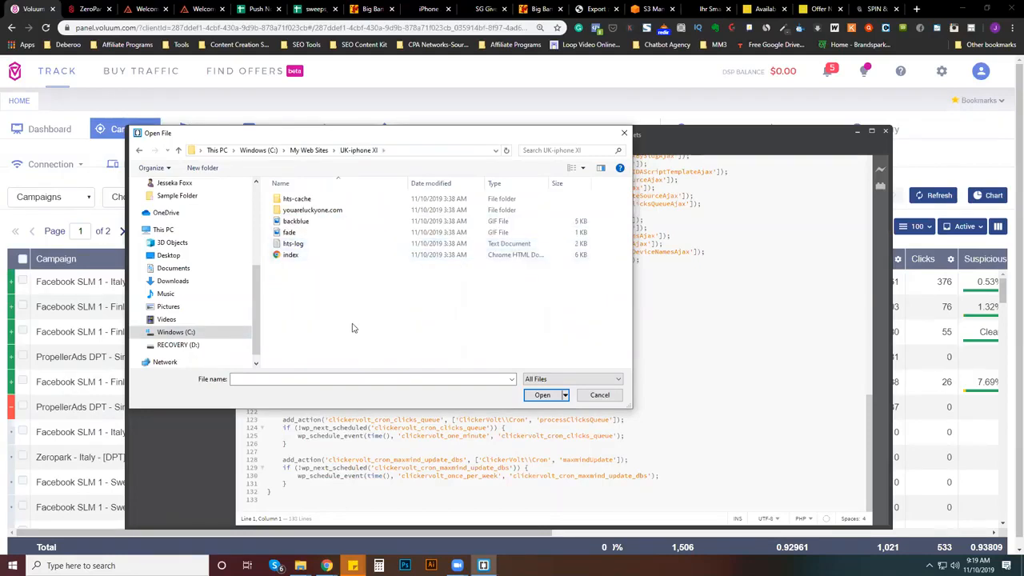
{"action": "left_click", "coordinate": [140, 150]}
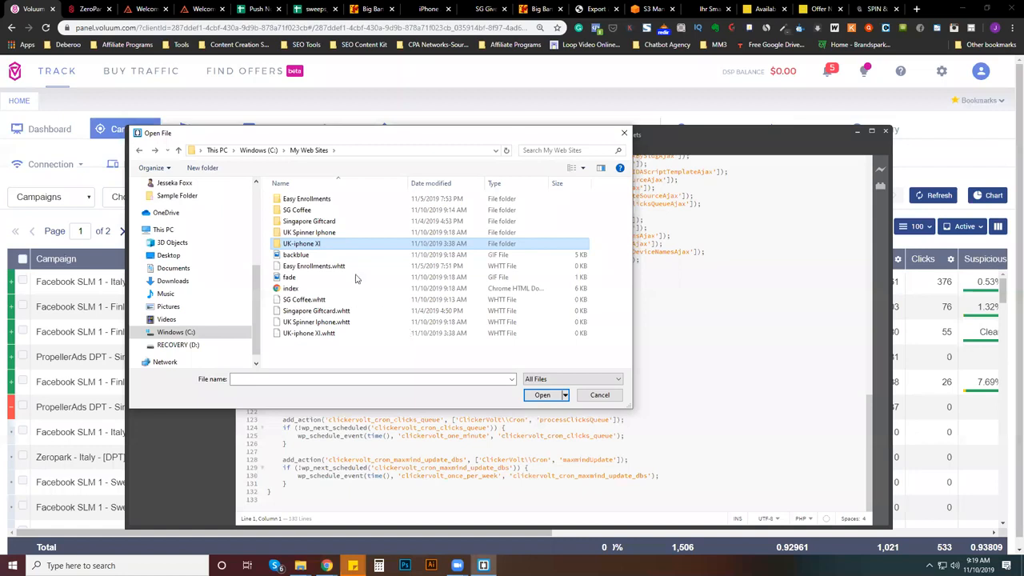
{"action": "double_click", "coordinate": [319, 232]}
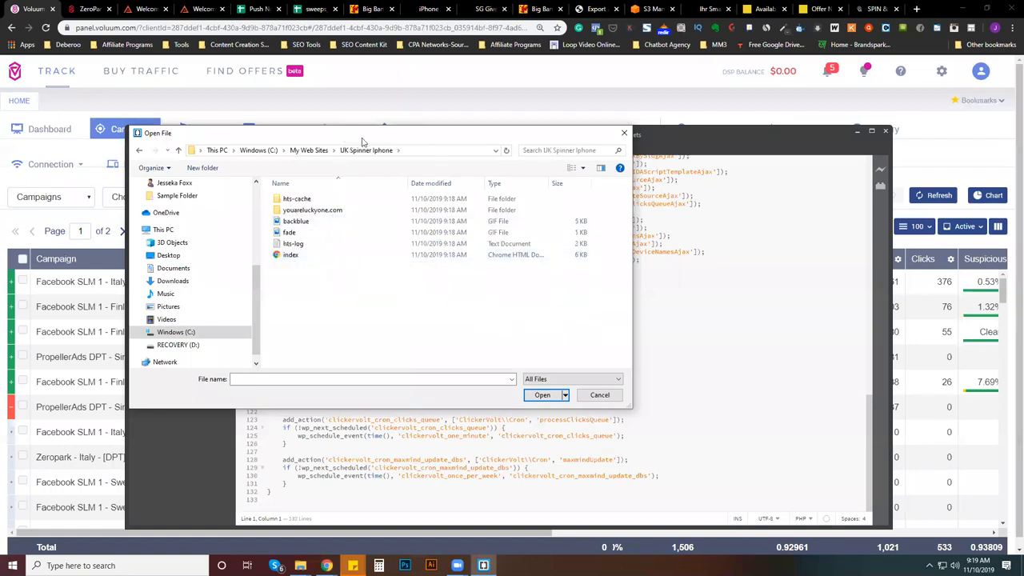
{"action": "left_click_drag", "start_coordinate": [363, 141], "coordinate": [699, 135]}
{"action": "left_click", "coordinate": [640, 249]}
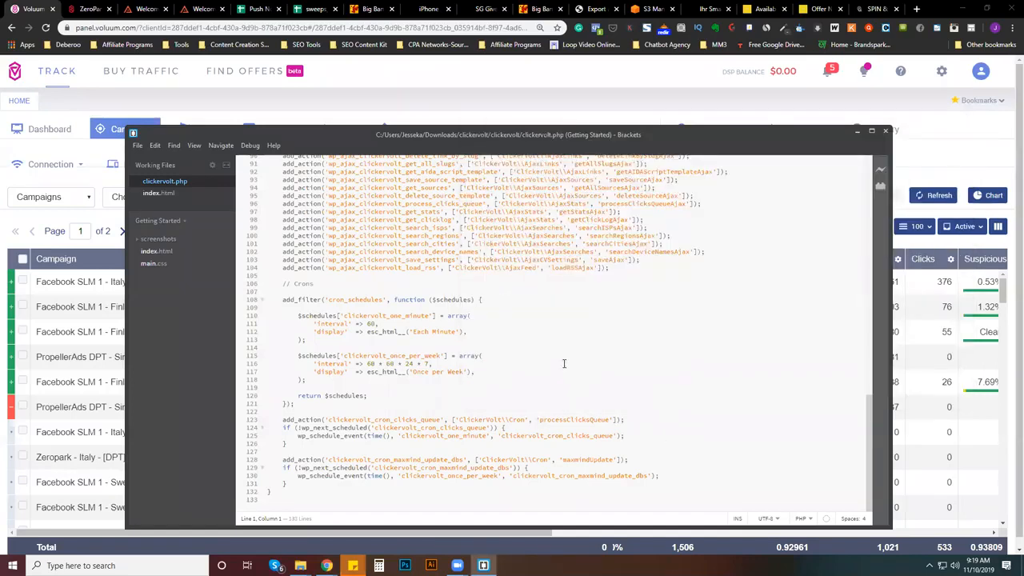
{"action": "left_click", "coordinate": [152, 193]}
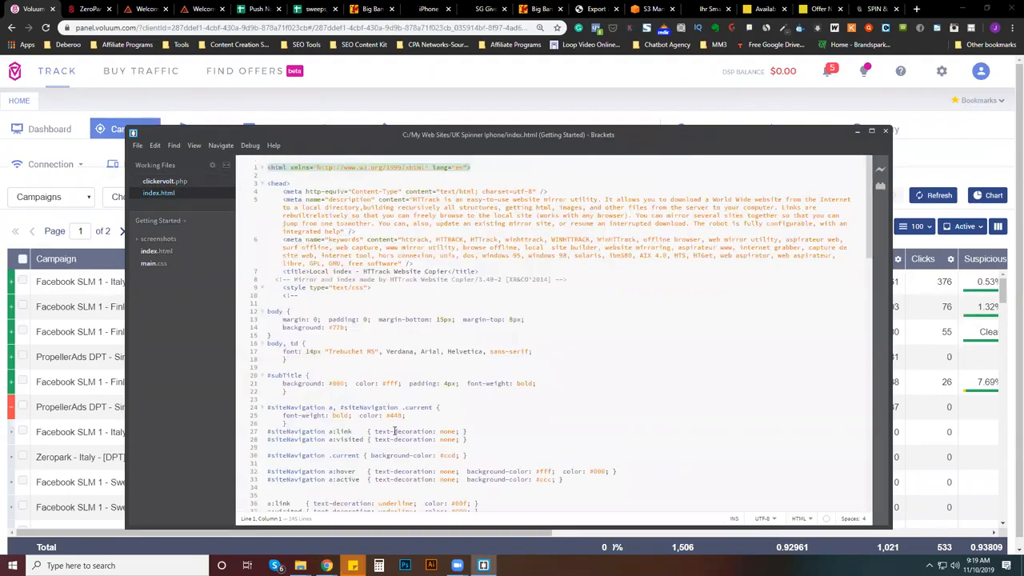
- Look through the index.html code and search it for "take it"
{"action": "scroll", "coordinate": [548, 299], "scroll_direction": "down", "scroll_amount": 12}
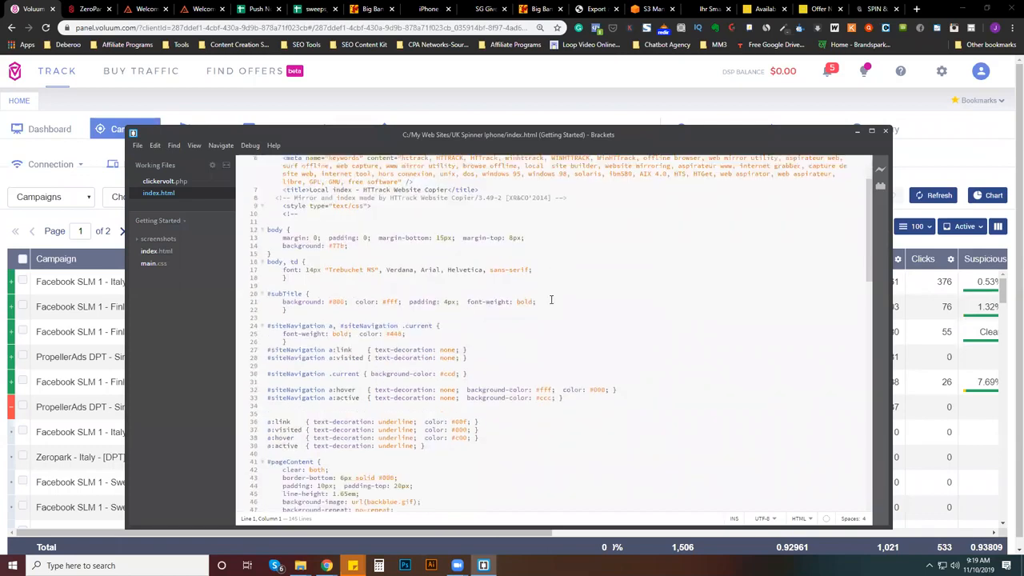
{"action": "scroll", "coordinate": [560, 313], "scroll_direction": "down", "scroll_amount": 3}
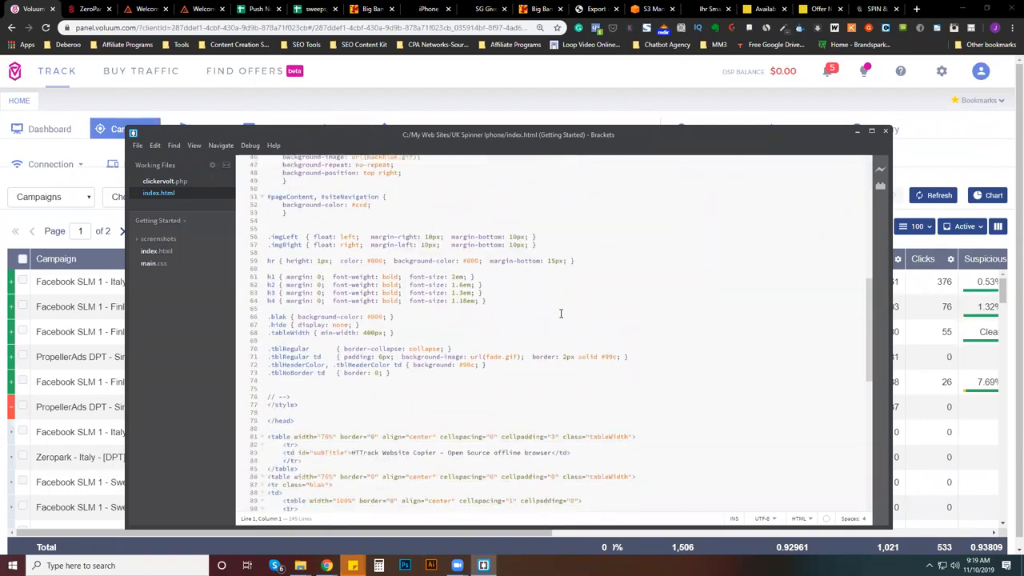
{"action": "scroll", "coordinate": [561, 314], "scroll_direction": "down", "scroll_amount": 9}
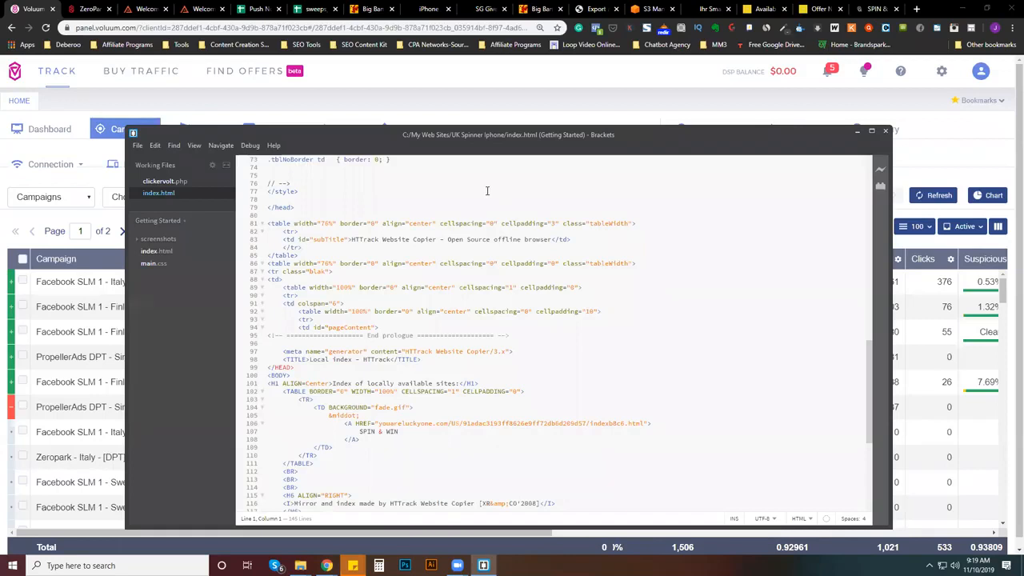
{"action": "key", "text": "ctrl+f"}
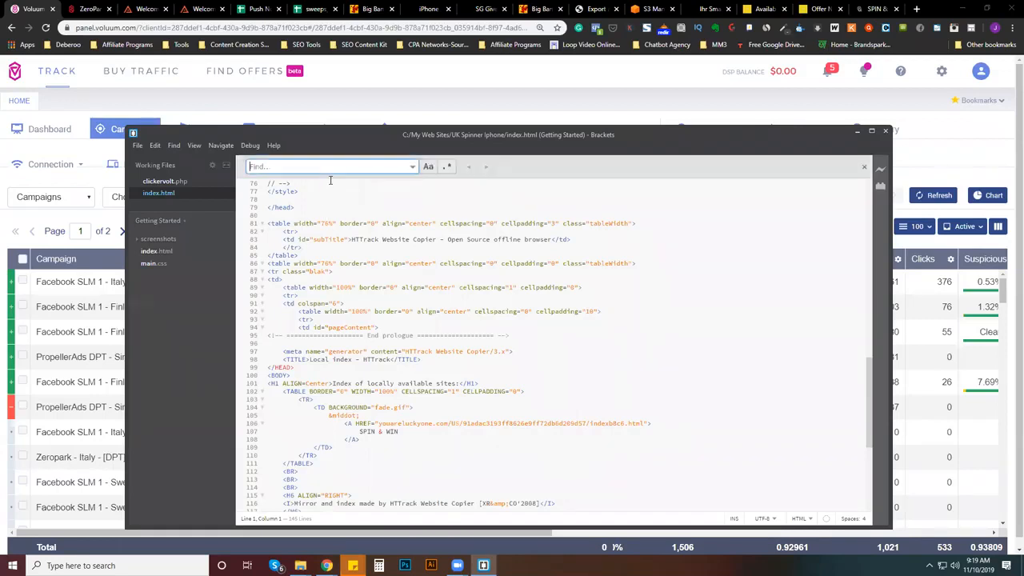
{"action": "type", "text": "take"}
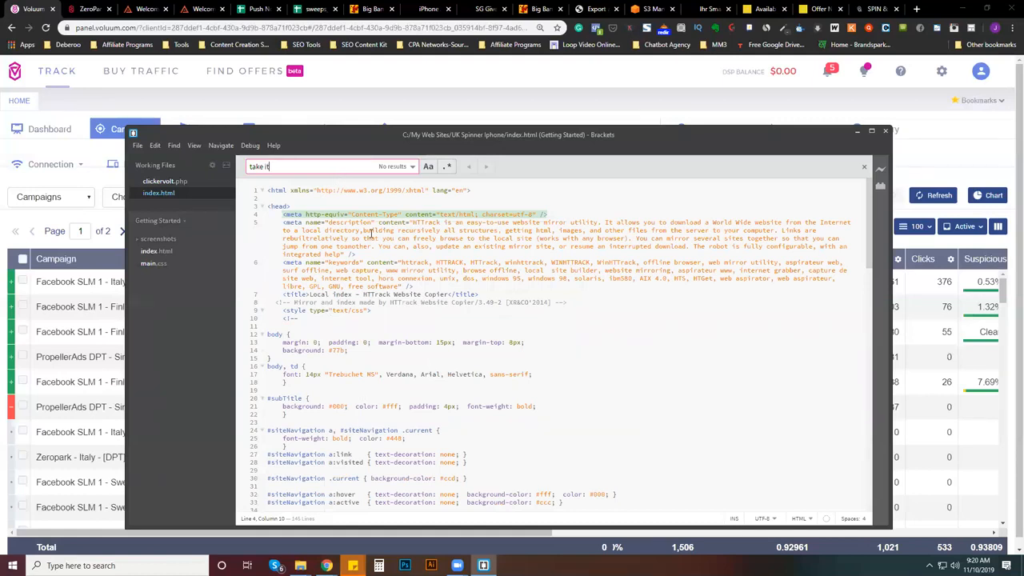
{"action": "type", "text": " it"}
- Finish searching the top-level index.html for "take it", clear the search term and read through the code down to its end
{"action": "scroll", "coordinate": [392, 272], "scroll_direction": "down", "scroll_amount": 10}
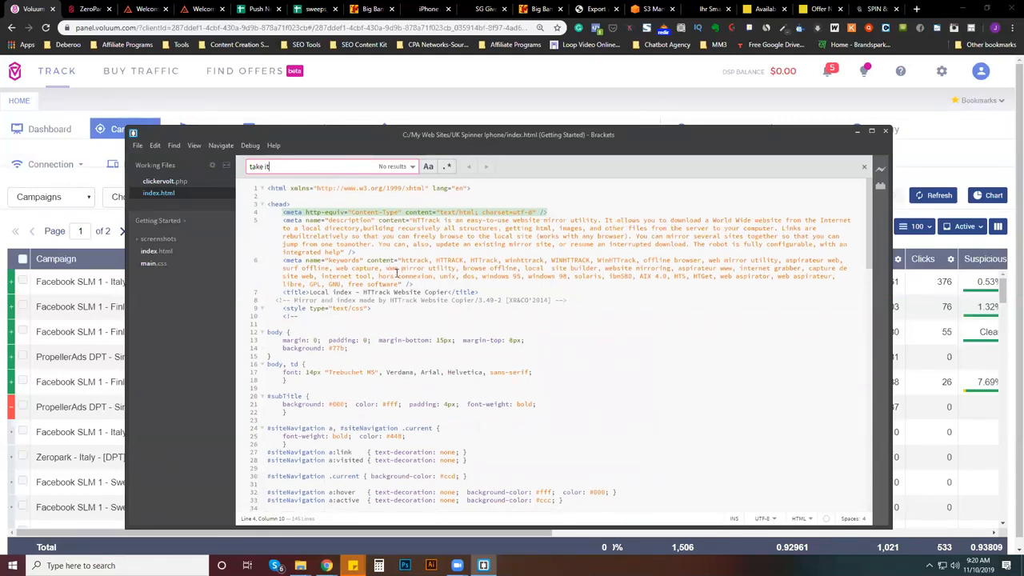
{"action": "scroll", "coordinate": [400, 273], "scroll_direction": "down", "scroll_amount": 6}
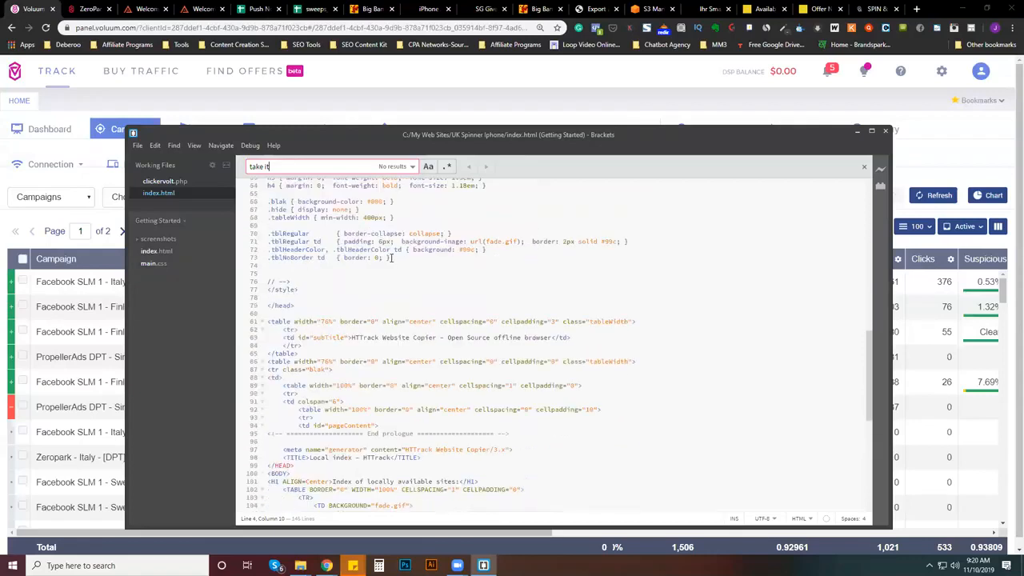
{"action": "key", "text": "ctrl+a"}
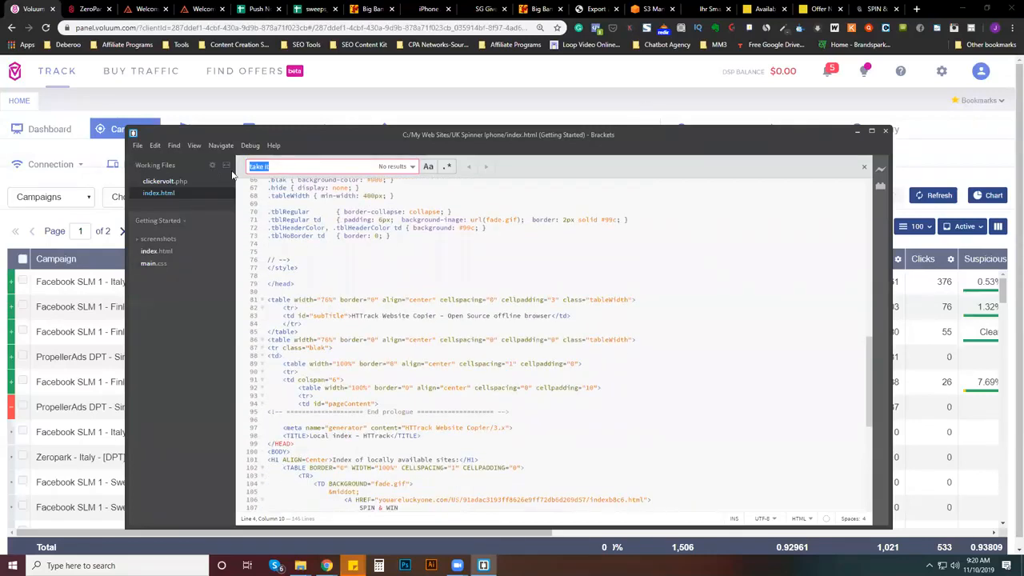
{"action": "key", "text": "BackSpace"}
{"action": "scroll", "coordinate": [432, 418], "scroll_direction": "down", "scroll_amount": 20}
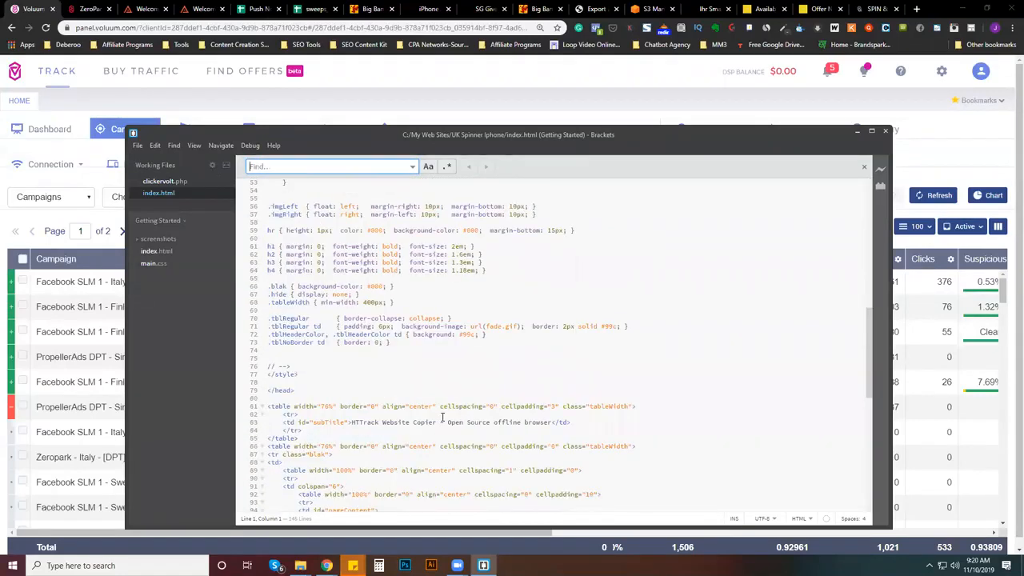
{"action": "scroll", "coordinate": [442, 416], "scroll_direction": "up", "scroll_amount": 4}
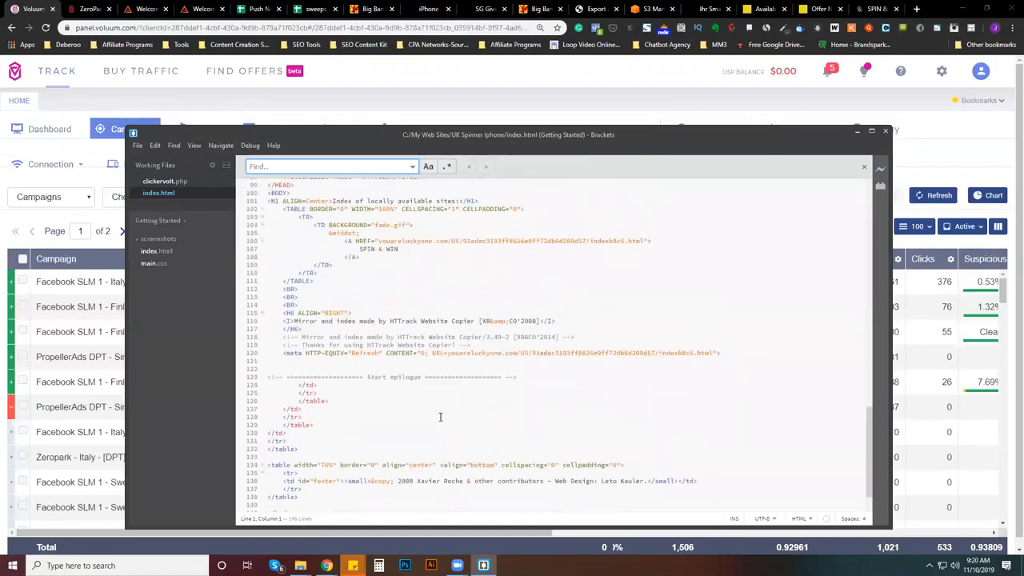
{"action": "scroll", "coordinate": [440, 417], "scroll_direction": "up", "scroll_amount": 13}
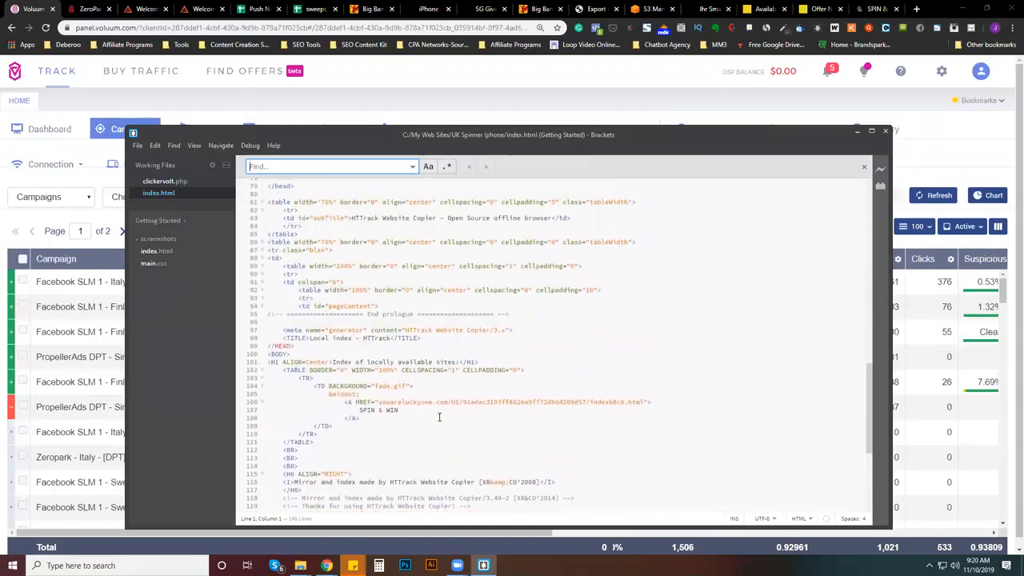
{"action": "scroll", "coordinate": [439, 422], "scroll_direction": "up", "scroll_amount": 17}
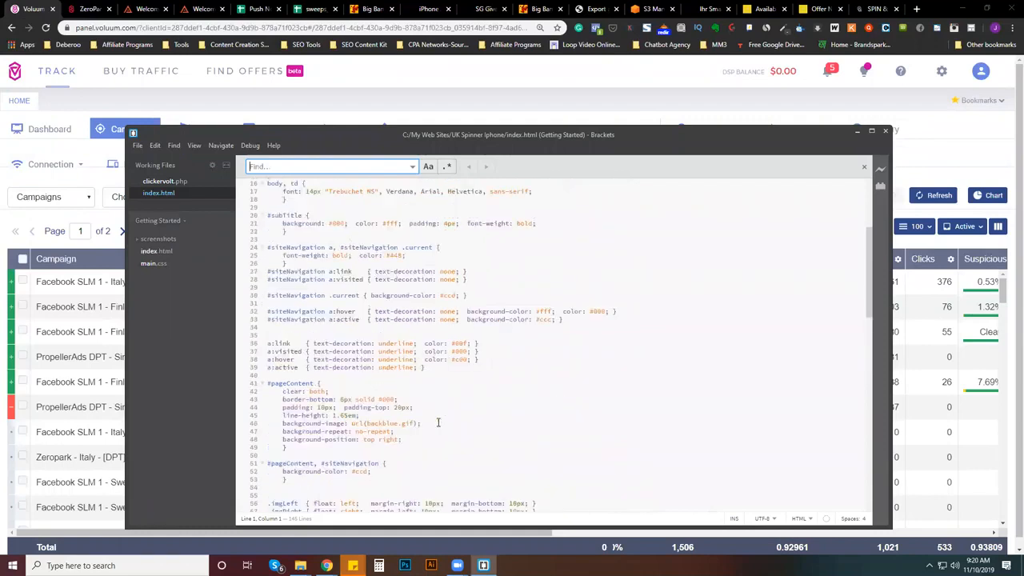
{"action": "scroll", "coordinate": [460, 422], "scroll_direction": "up", "scroll_amount": 2}
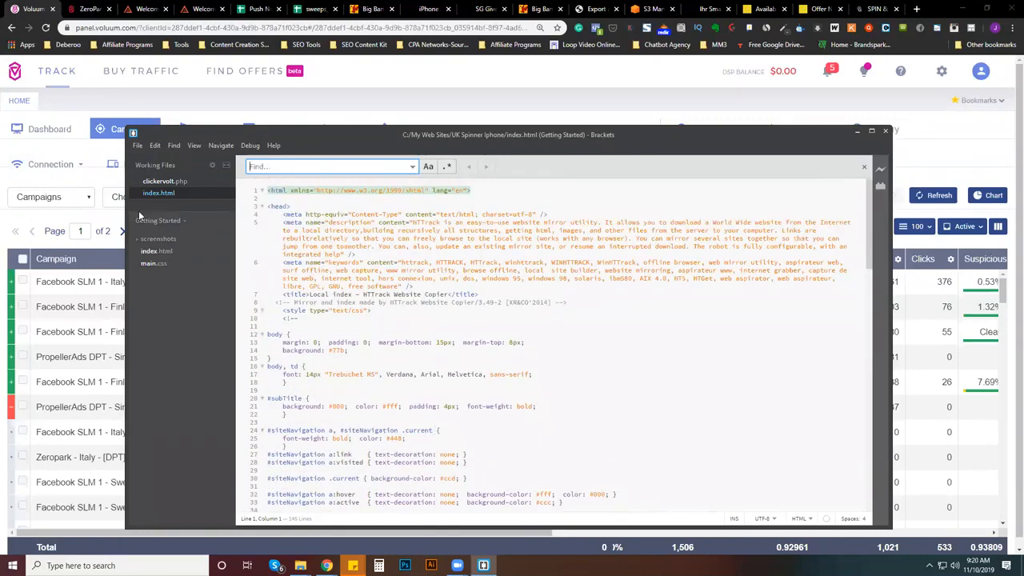
- Start opening another file and browse to youareluckyone.com > US > 91adac3193ff8626e9ff72db6d209d57 inside the UK Spinner Iphone folder
{"action": "left_click", "coordinate": [136, 145]}
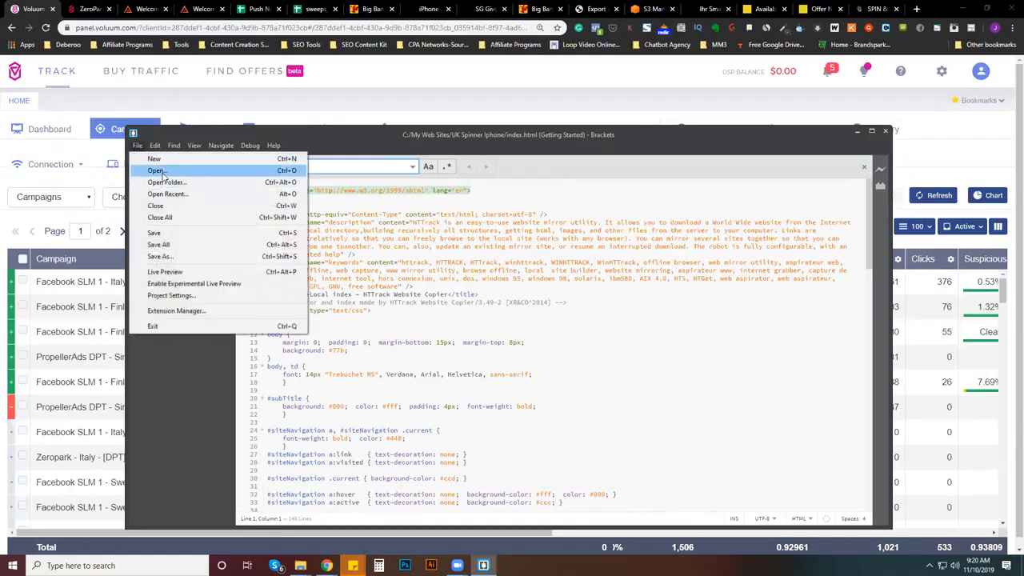
{"action": "left_click", "coordinate": [164, 169]}
{"action": "double_click", "coordinate": [648, 203]}
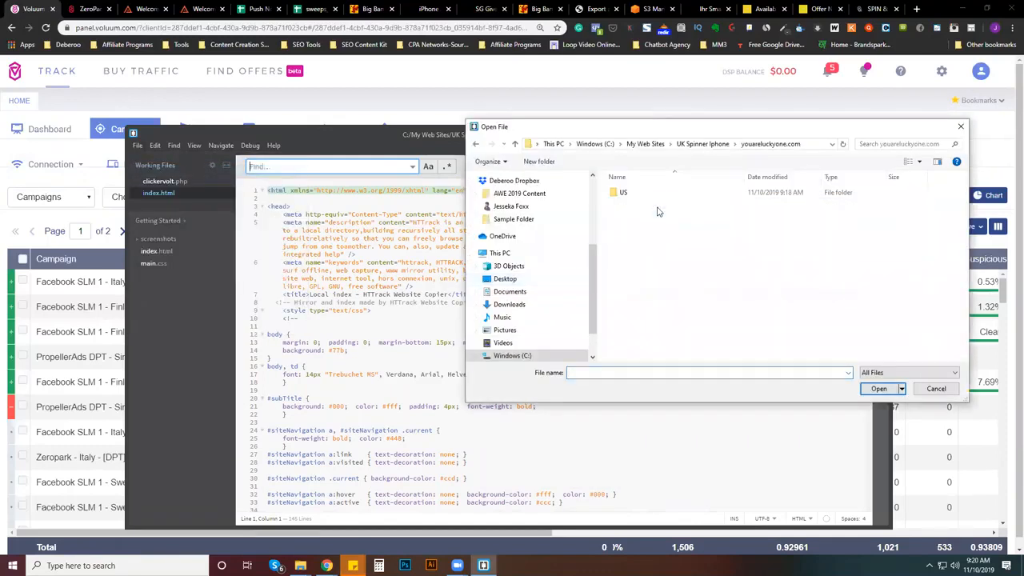
{"action": "double_click", "coordinate": [638, 192]}
{"action": "left_click", "coordinate": [643, 198]}
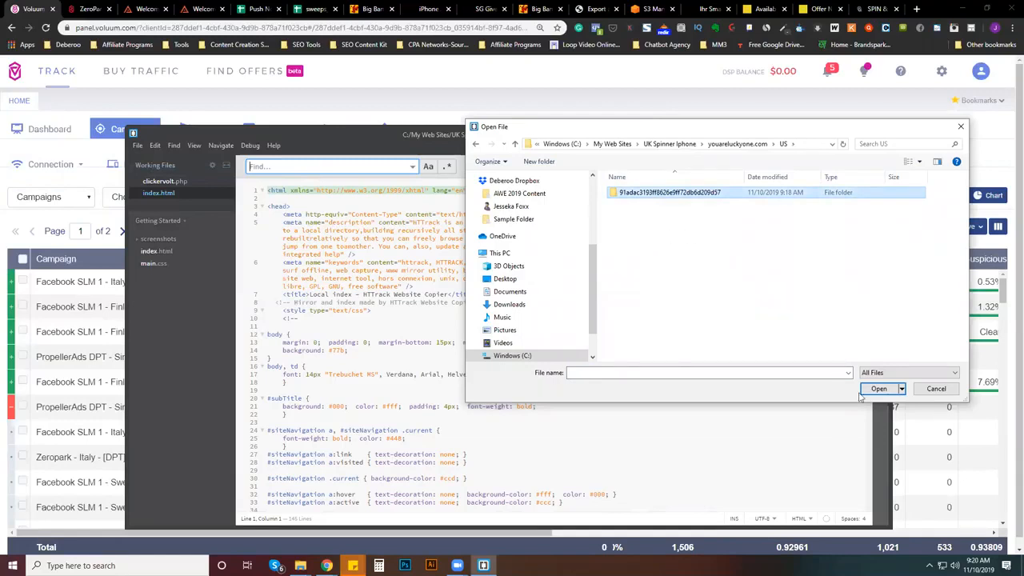
{"action": "double_click", "coordinate": [767, 194]}
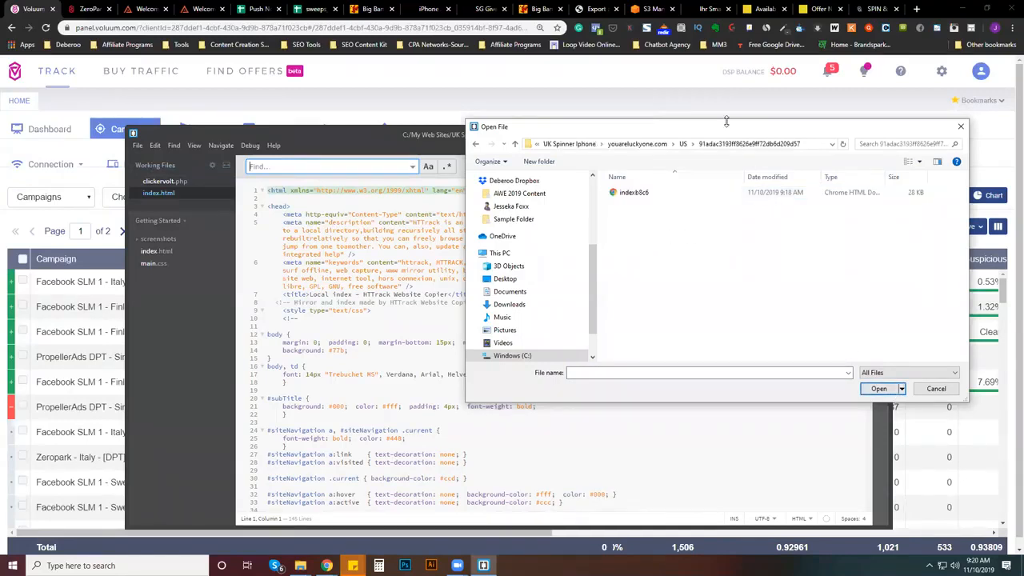
- Rename the indexb8c6 file in this folder as index
{"action": "right_click", "coordinate": [686, 194]}
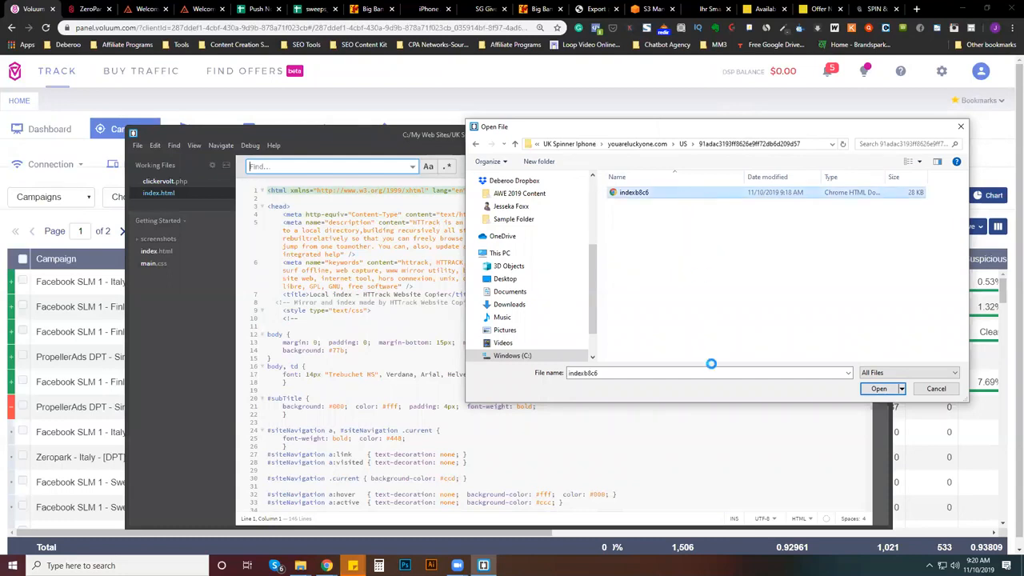
{"action": "left_click", "coordinate": [712, 331]}
{"action": "type", "text": "inde"}
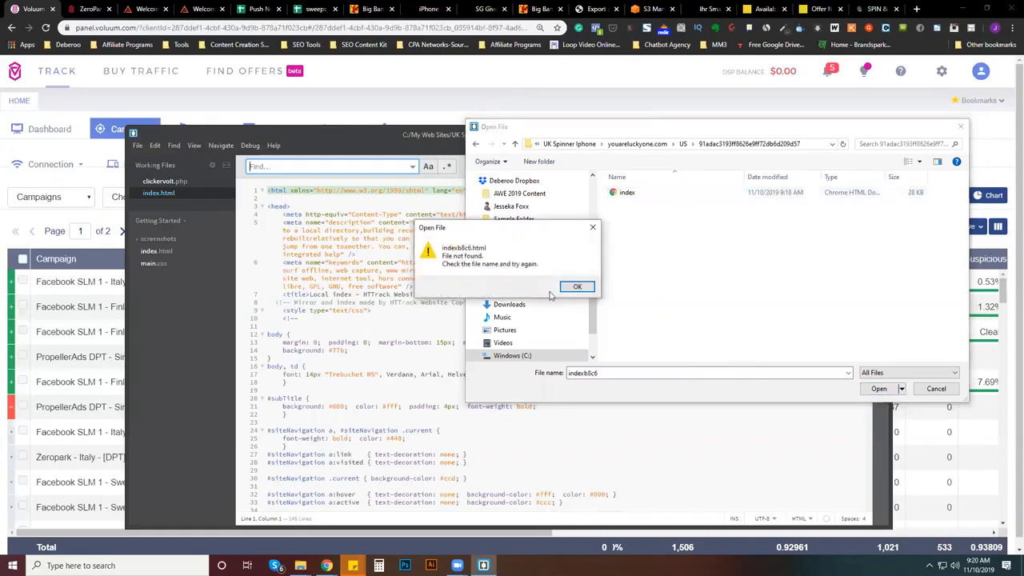
- Open the renamed index file and display its code in the editor
{"action": "left_click", "coordinate": [590, 285]}
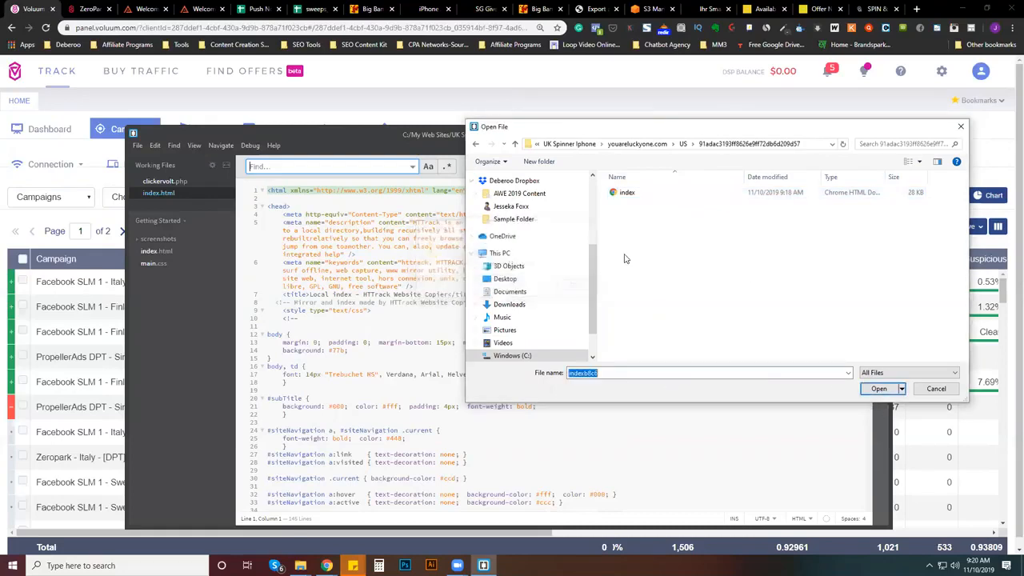
{"action": "left_click", "coordinate": [640, 196]}
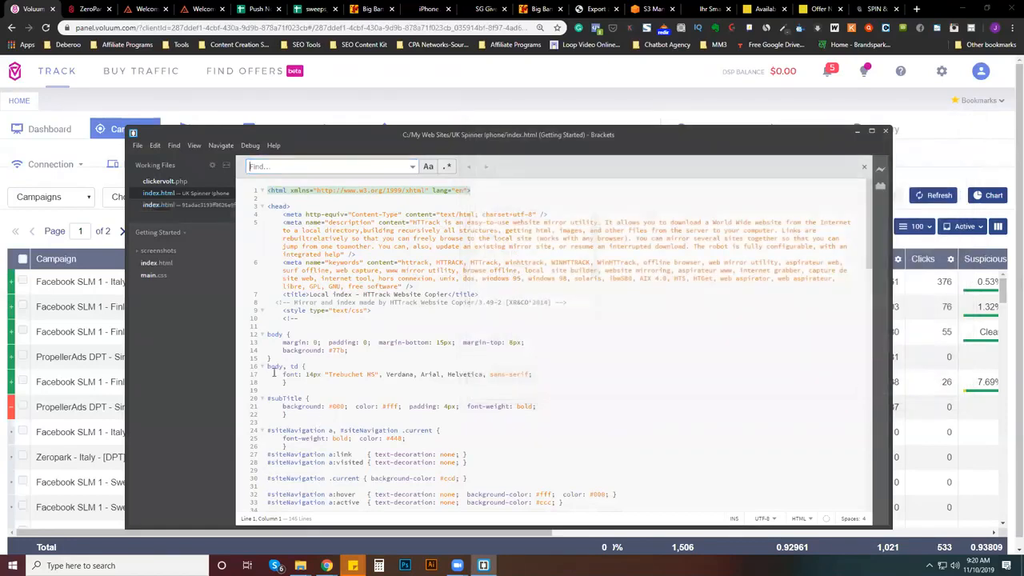
{"action": "left_click", "coordinate": [171, 205]}
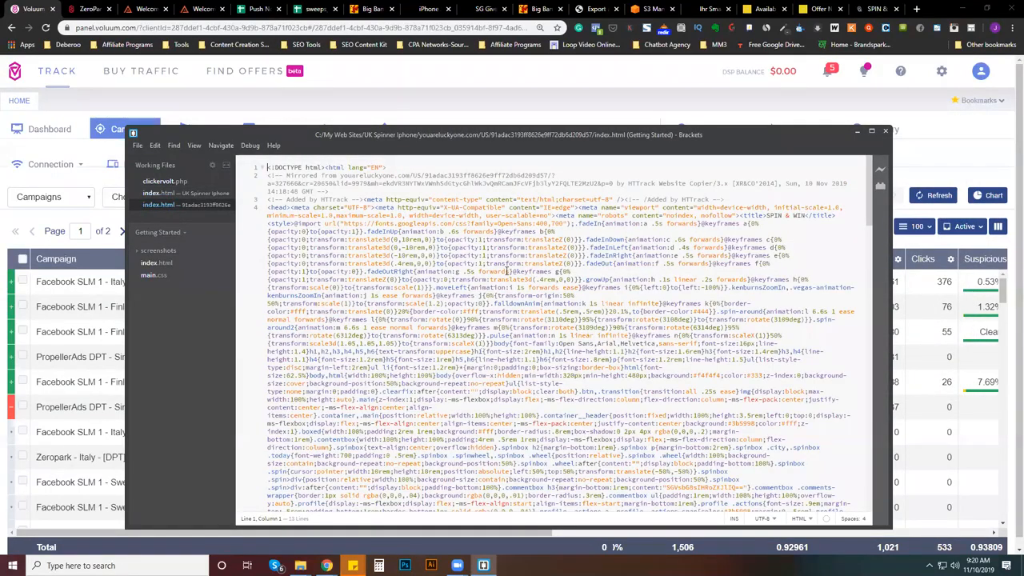
- Search the landing page code for "take" and examine the "Take it" button in the winning popup
{"action": "key", "text": "ctrl+f"}
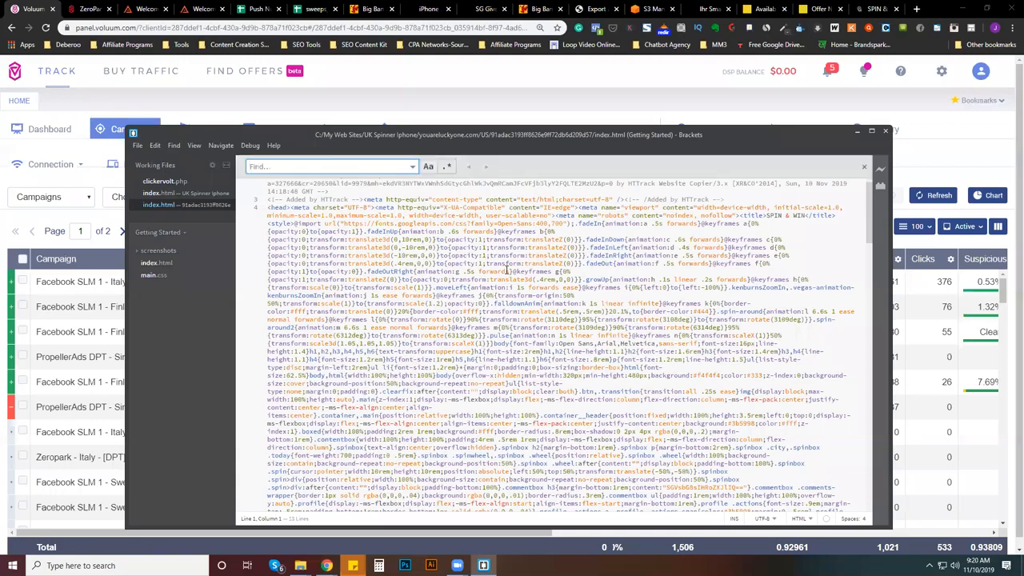
{"action": "type", "text": "t"}
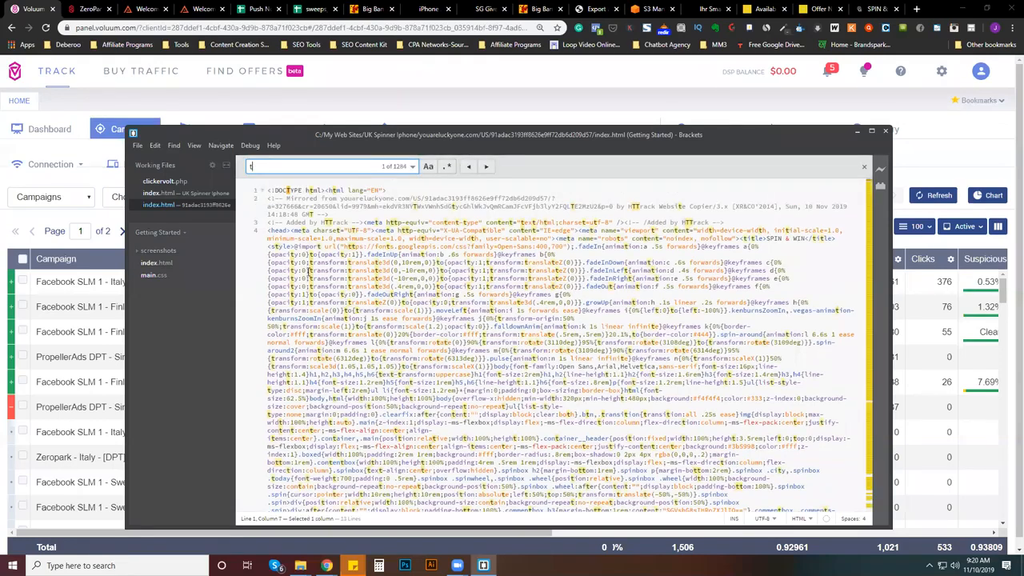
{"action": "type", "text": "ake"}
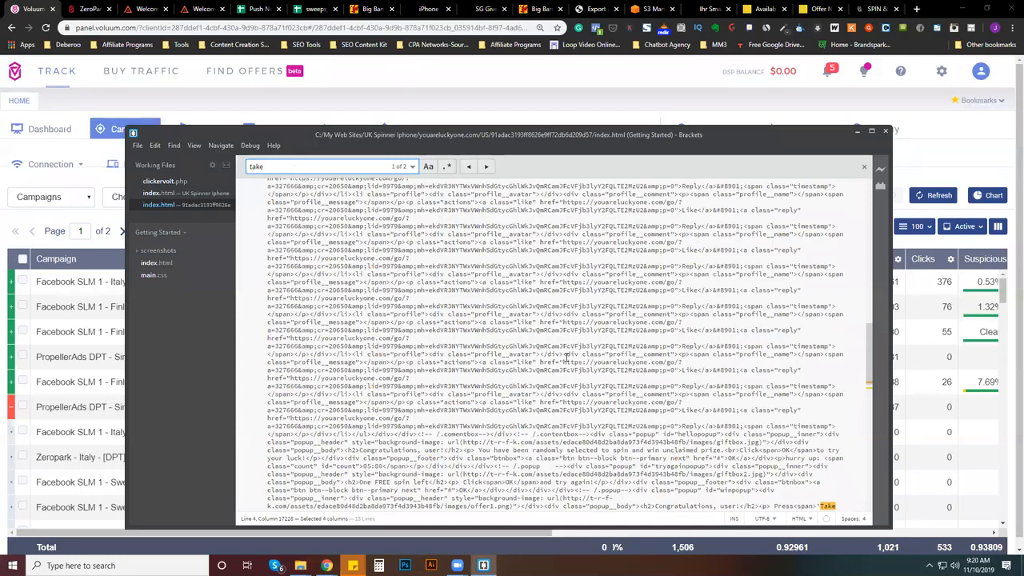
{"action": "scroll", "coordinate": [639, 455], "scroll_direction": "down", "scroll_amount": 2}
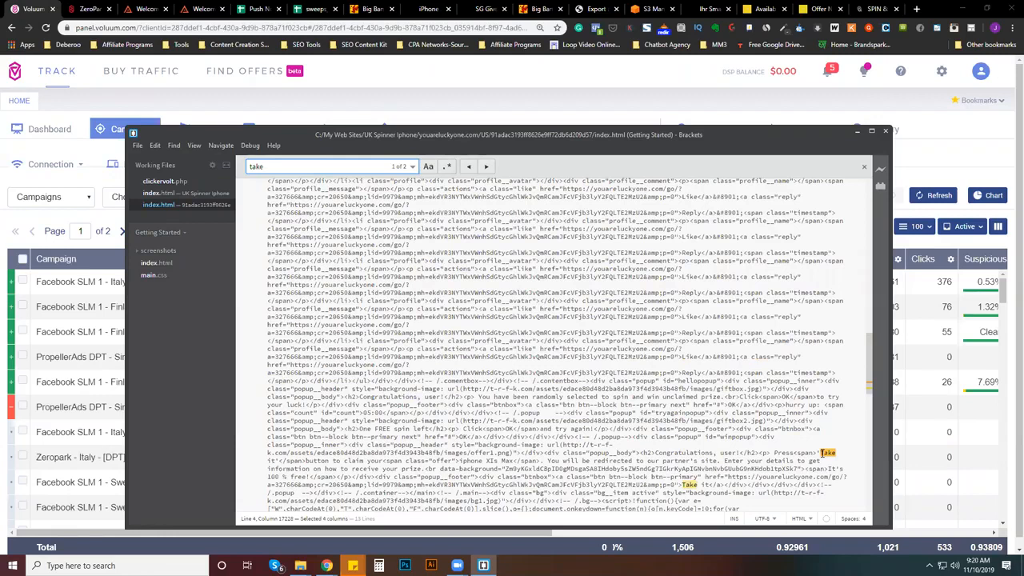
{"action": "scroll", "coordinate": [824, 453], "scroll_direction": "down", "scroll_amount": 2}
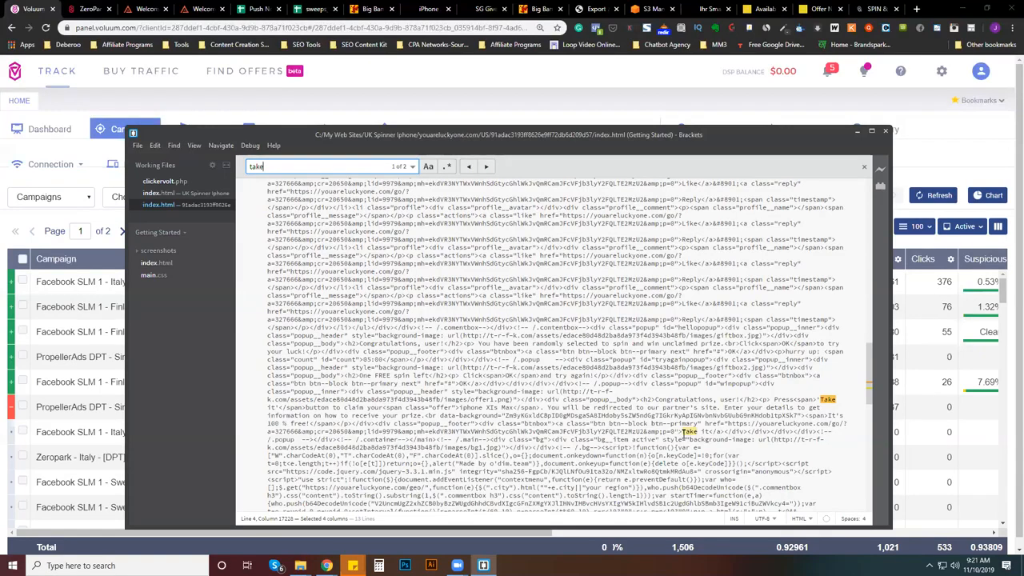
{"action": "key", "text": "Escape"}
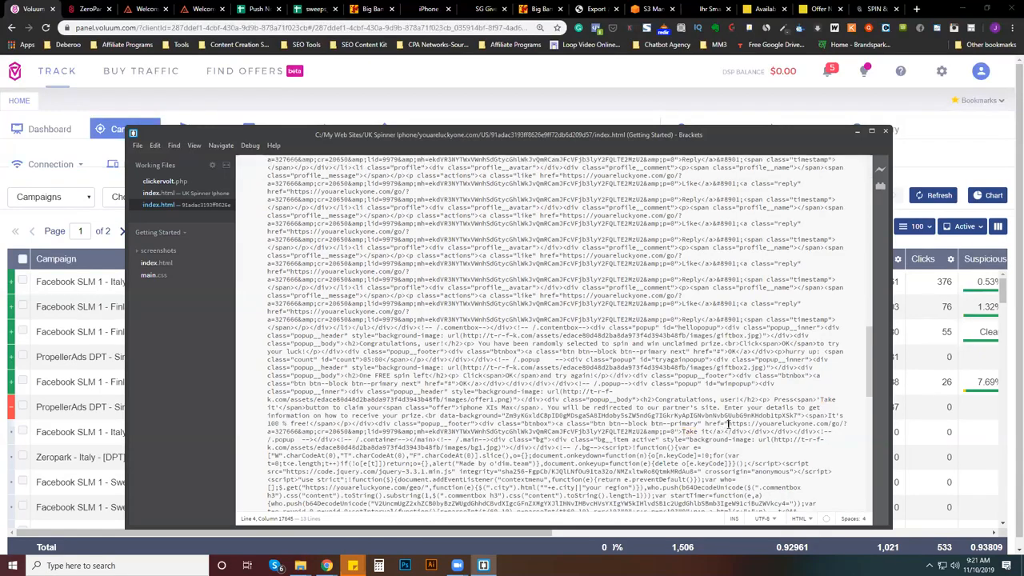
{"action": "left_click", "coordinate": [726, 424], "text": "shift"}
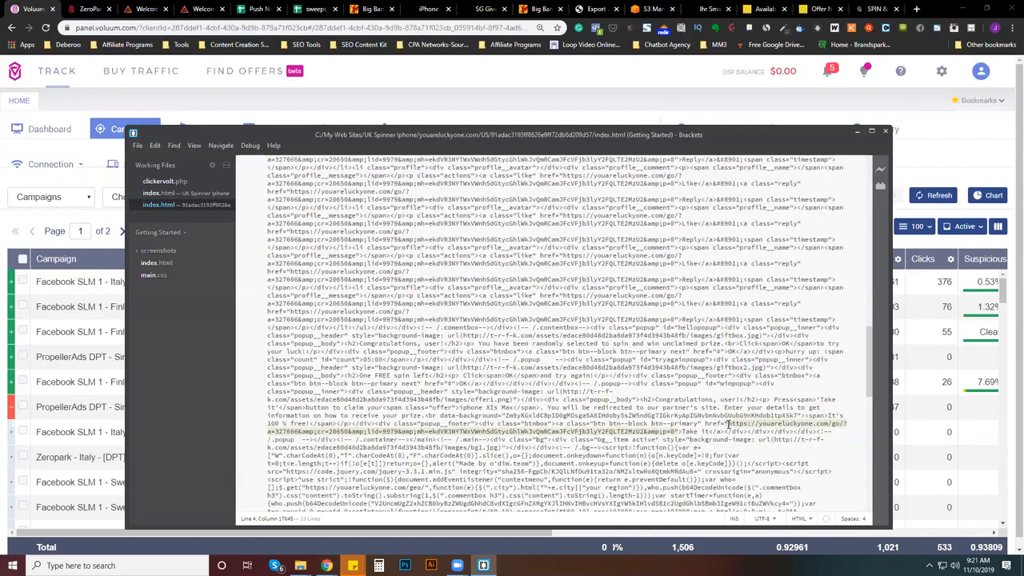
{"action": "left_click", "coordinate": [731, 442]}
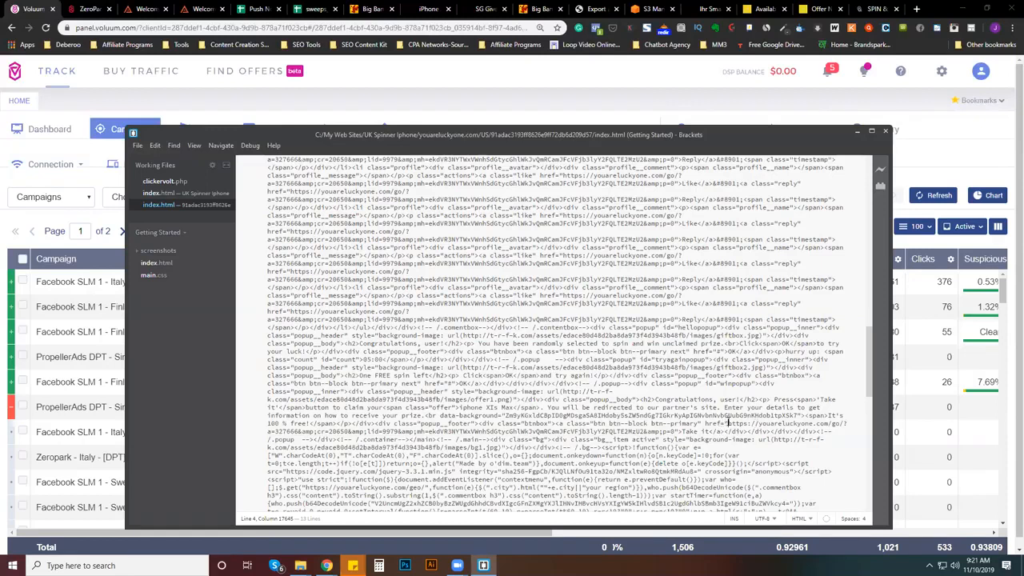
{"action": "left_click_drag", "start_coordinate": [727, 423], "coordinate": [311, 427]}
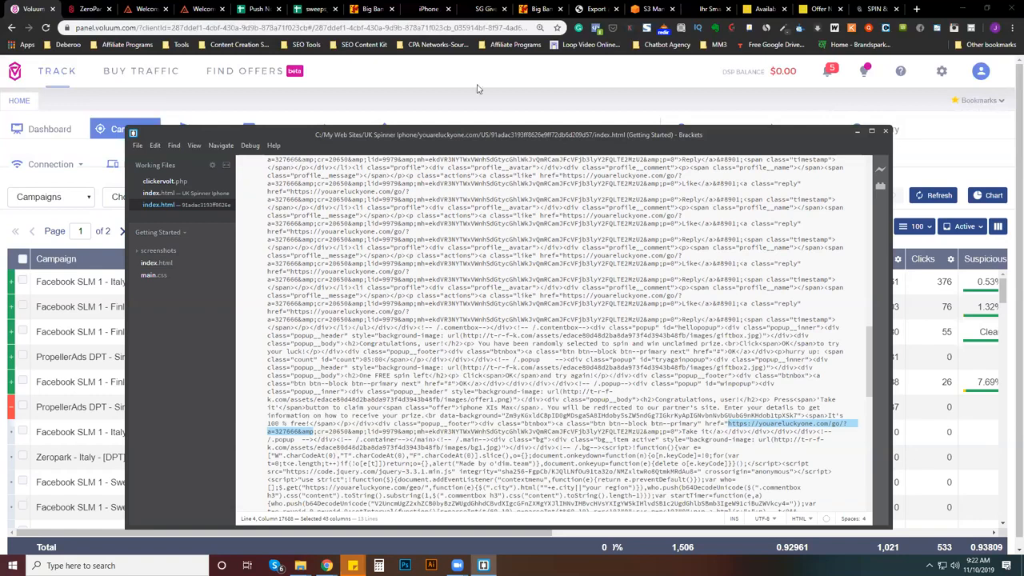
- Switch to the Big Bang Ads offer page in the browser and append "&" to the end of the tracking link
{"action": "left_click", "coordinate": [540, 10]}
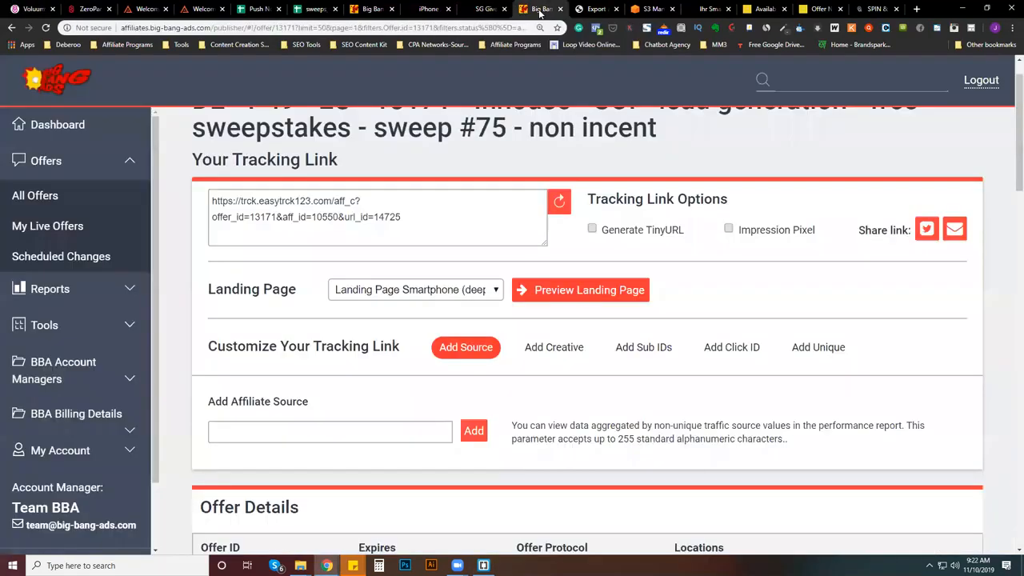
{"action": "left_click", "coordinate": [58, 165]}
{"action": "left_click", "coordinate": [424, 227]}
{"action": "scroll", "coordinate": [331, 393], "scroll_direction": "down", "scroll_amount": 5}
{"action": "scroll", "coordinate": [360, 416], "scroll_direction": "up", "scroll_amount": 3}
{"action": "scroll", "coordinate": [359, 416], "scroll_direction": "up", "scroll_amount": 2}
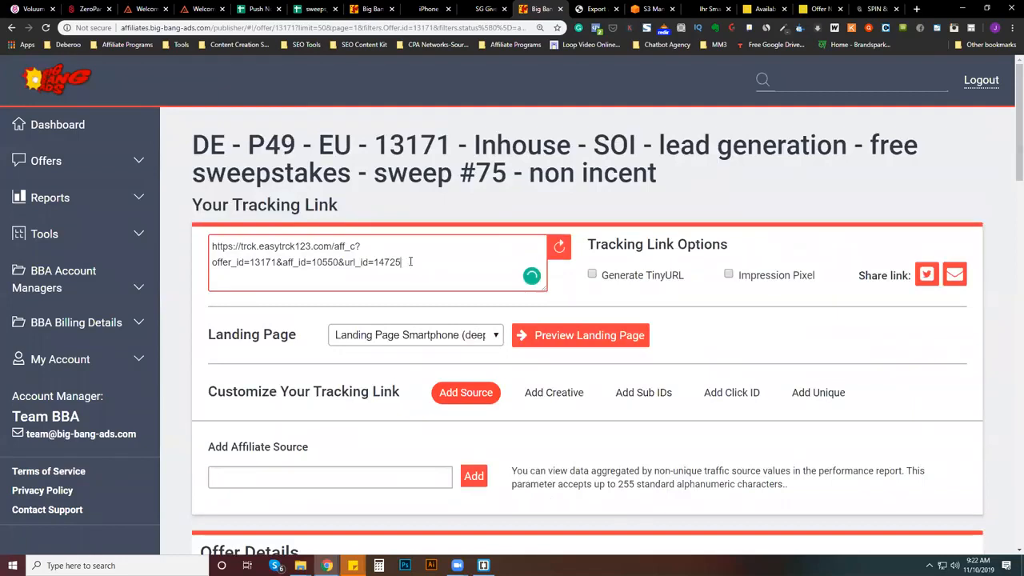
{"action": "type", "text": "&"}
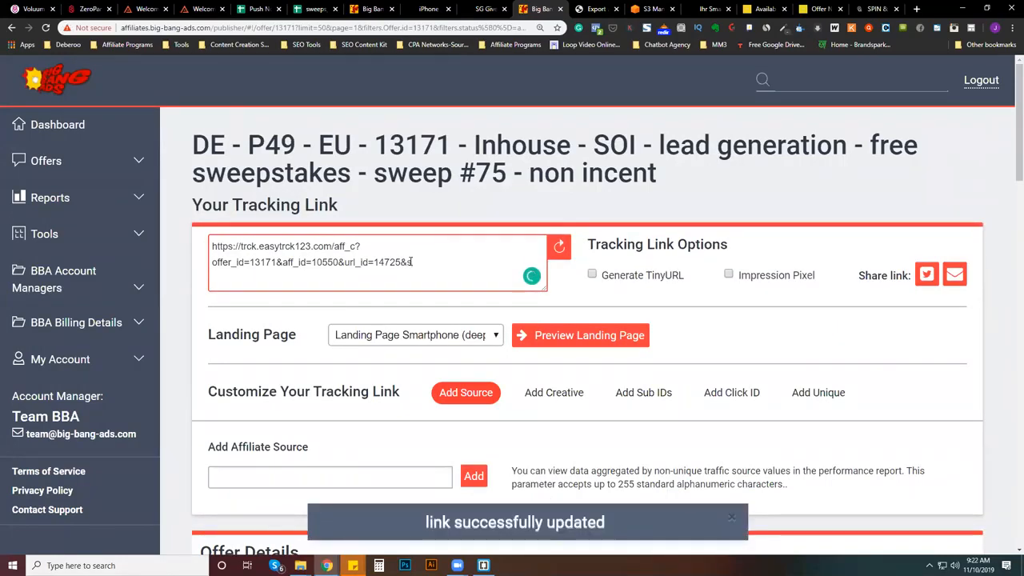
- Add sub IDs to the tracking link, setting Sub ID 2 to {clickid}, and update the link
{"action": "scroll", "coordinate": [605, 338], "scroll_direction": "down", "scroll_amount": 1}
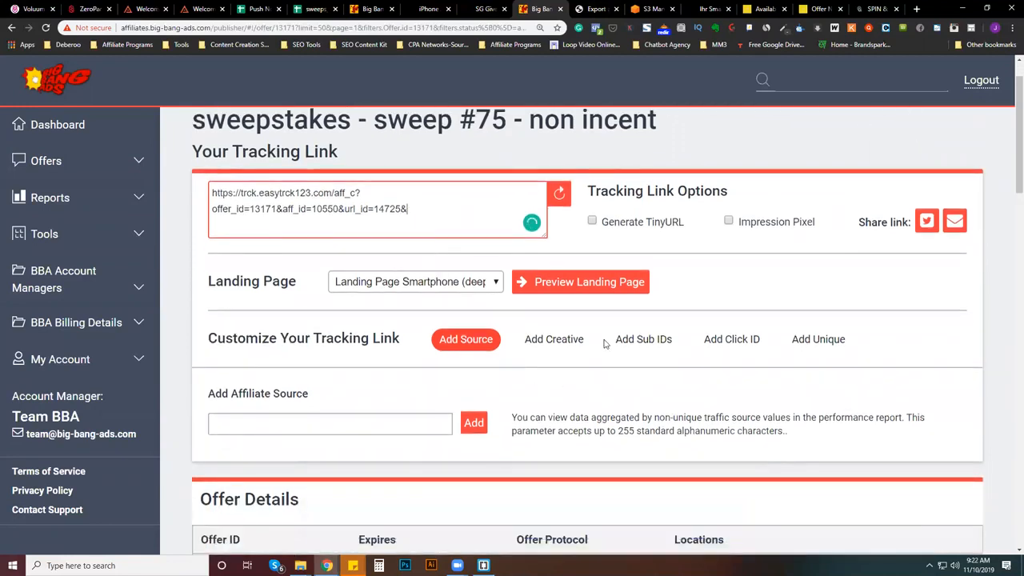
{"action": "left_click", "coordinate": [620, 347]}
{"action": "scroll", "coordinate": [618, 354], "scroll_direction": "down", "scroll_amount": 2}
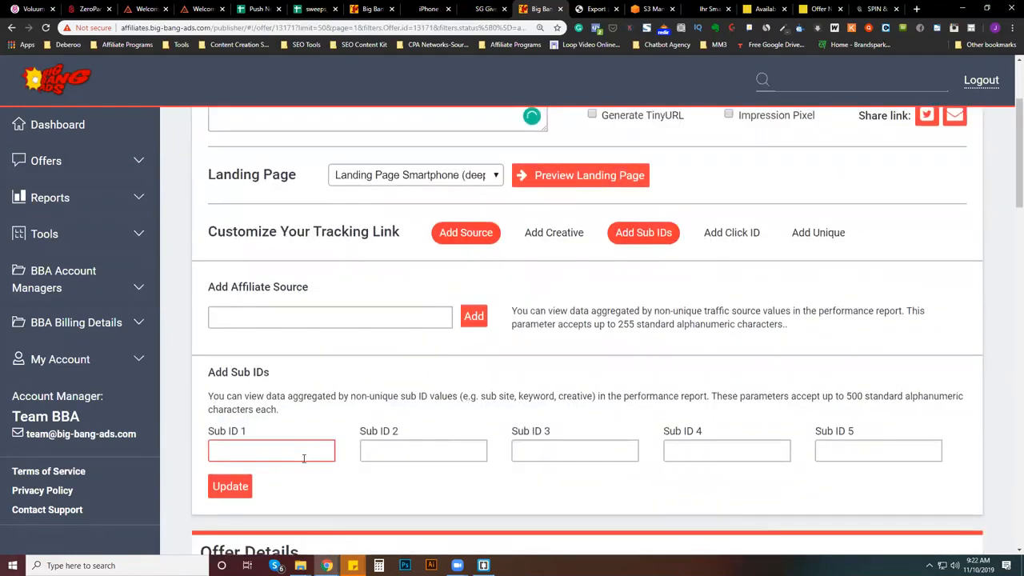
{"action": "left_click", "coordinate": [394, 452]}
{"action": "type", "text": "{clic"}
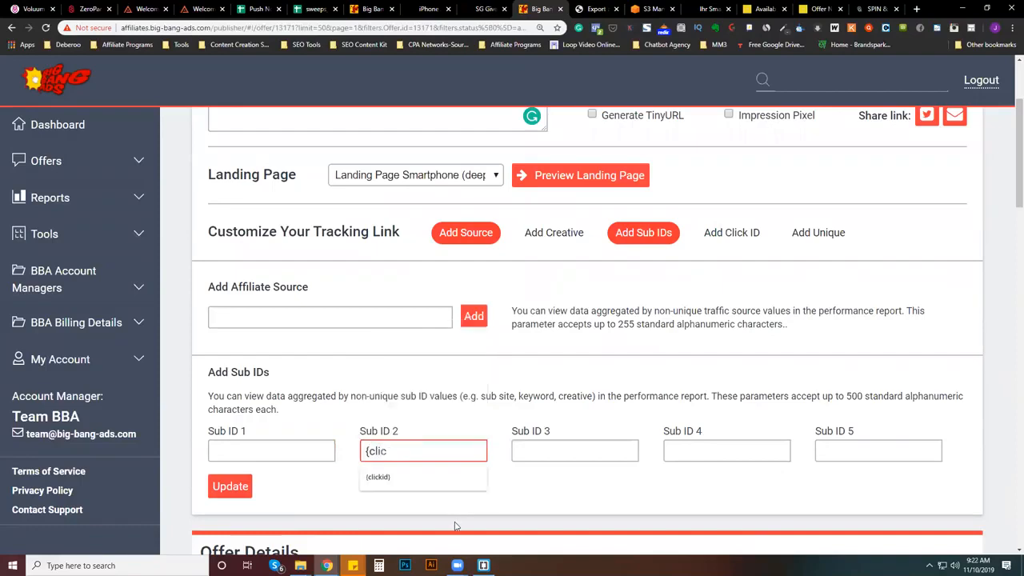
{"action": "left_click", "coordinate": [443, 483]}
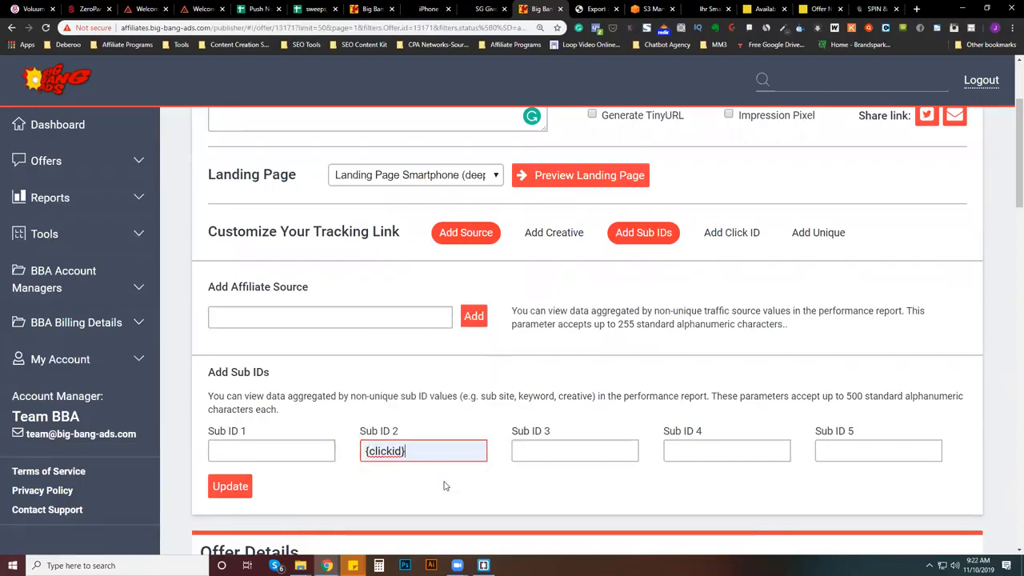
{"action": "scroll", "coordinate": [468, 294], "scroll_direction": "up", "scroll_amount": 3}
{"action": "scroll", "coordinate": [463, 298], "scroll_direction": "down", "scroll_amount": 2}
{"action": "left_click", "coordinate": [230, 539]}
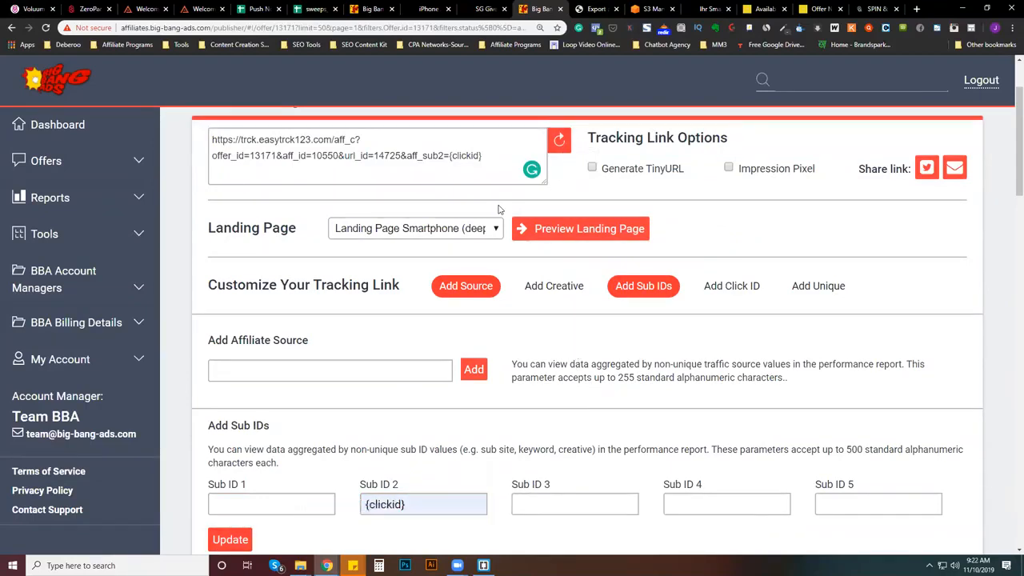
- Remove the &aff_sub2={clickid} parameter from the Big Bang Ads tracking link and copy the remaining link
{"action": "left_click_drag", "start_coordinate": [483, 160], "coordinate": [85, 142]}
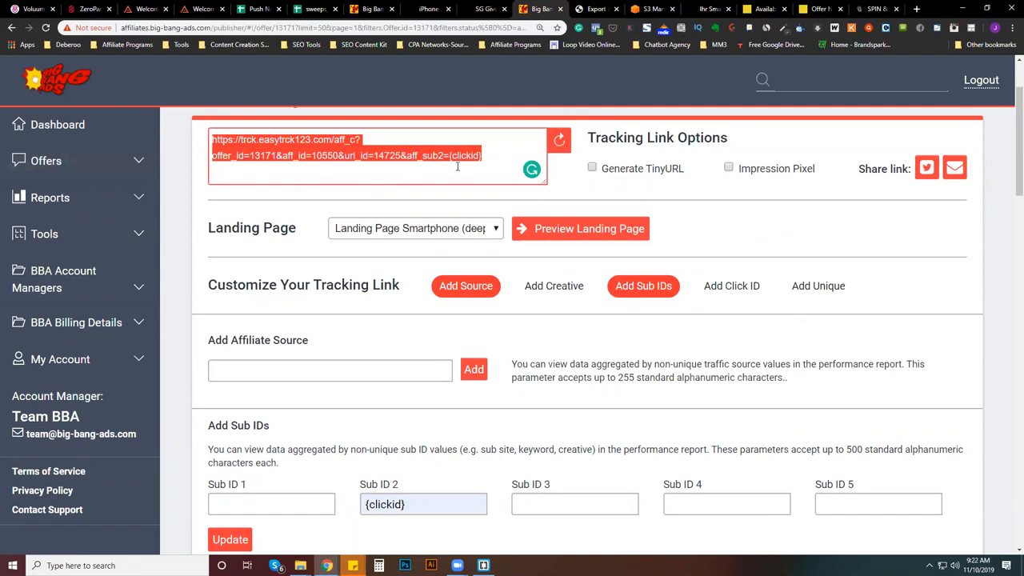
{"action": "left_click", "coordinate": [493, 153]}
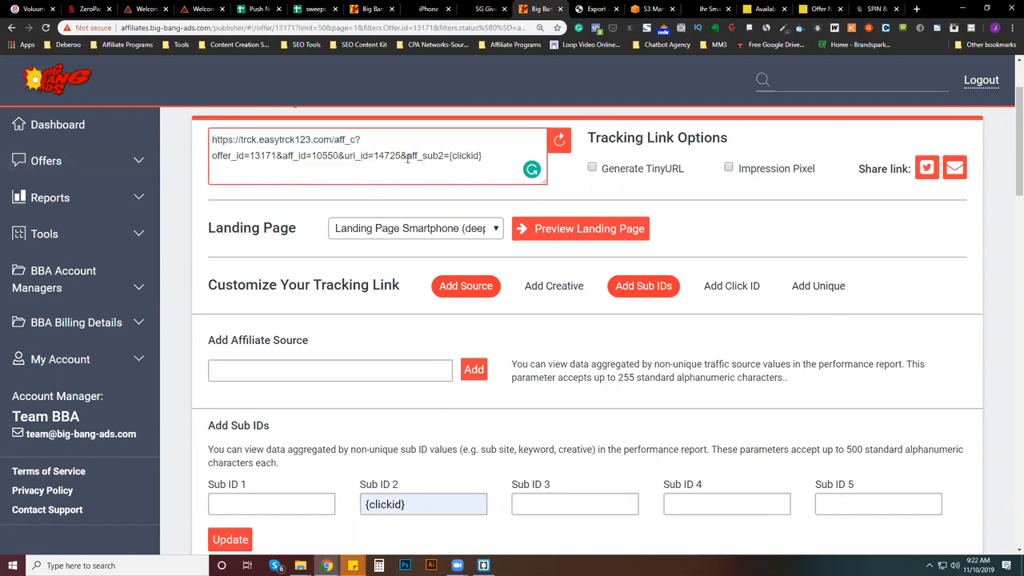
{"action": "left_click_drag", "start_coordinate": [407, 156], "coordinate": [513, 157]}
{"action": "key", "text": "BackSpace"}
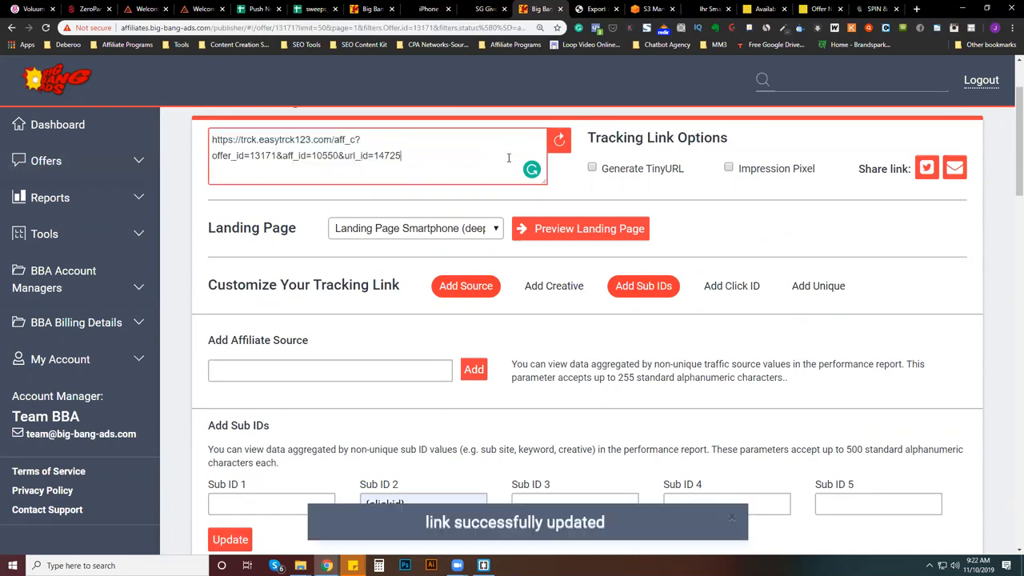
{"action": "key", "text": "ctrl+a"}
{"action": "key", "text": "ctrl+c"}
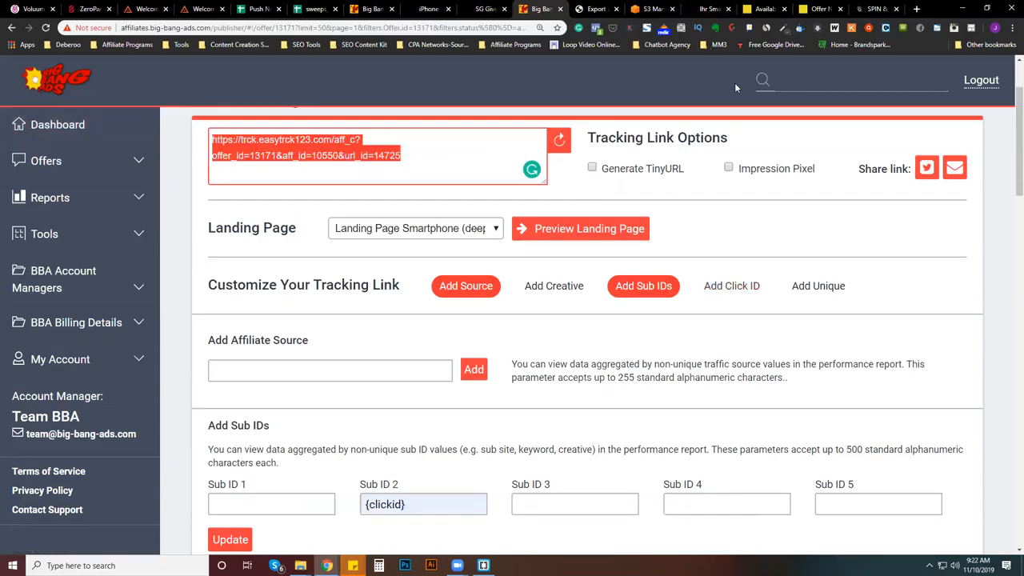
- Switch to Brackets, replace the selected part of the "Take it" button's href with the copied tracking link, and save index.html
{"action": "left_click", "coordinate": [483, 565]}
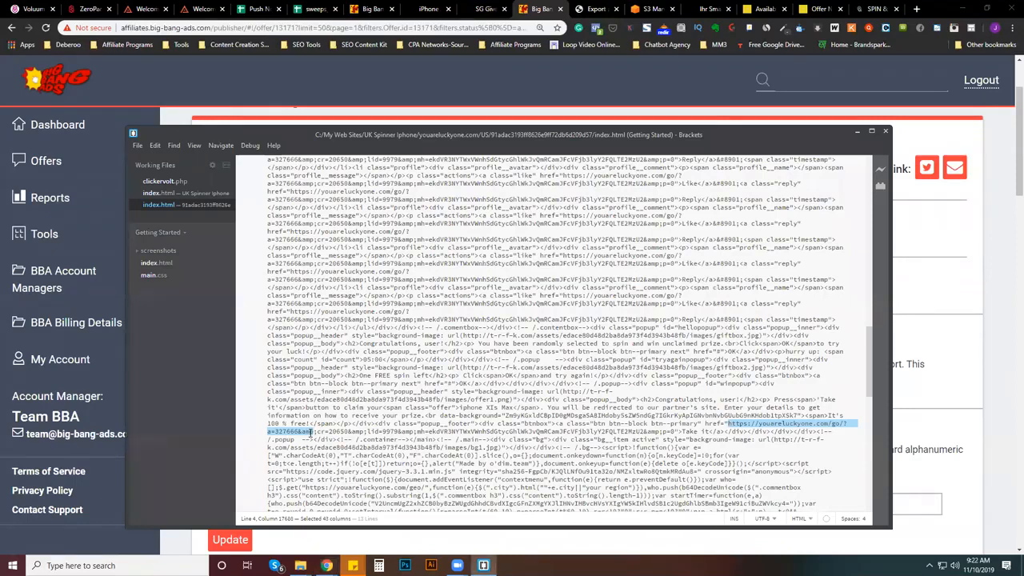
{"action": "key", "text": "ctrl+v"}
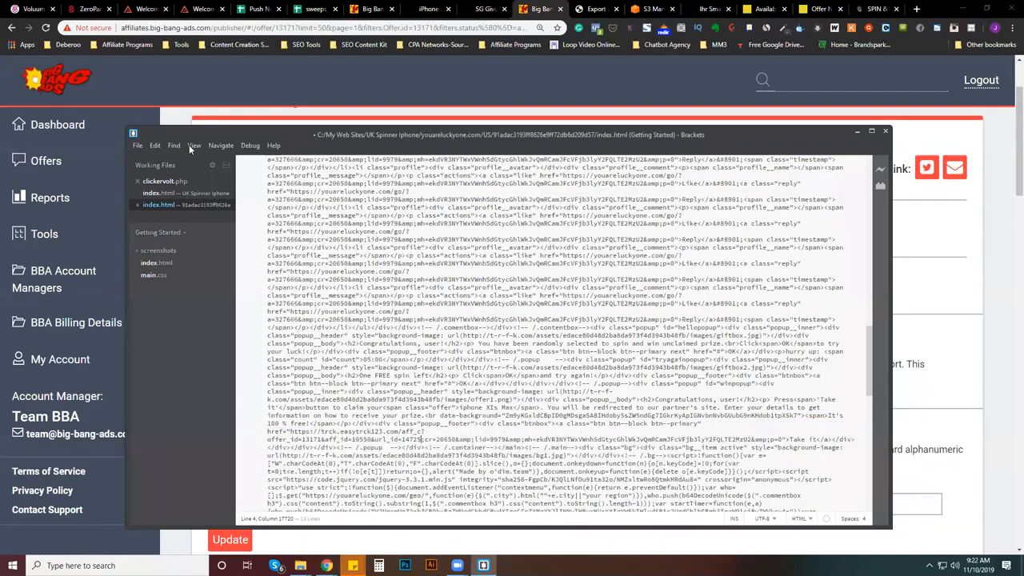
{"action": "left_click", "coordinate": [138, 146]}
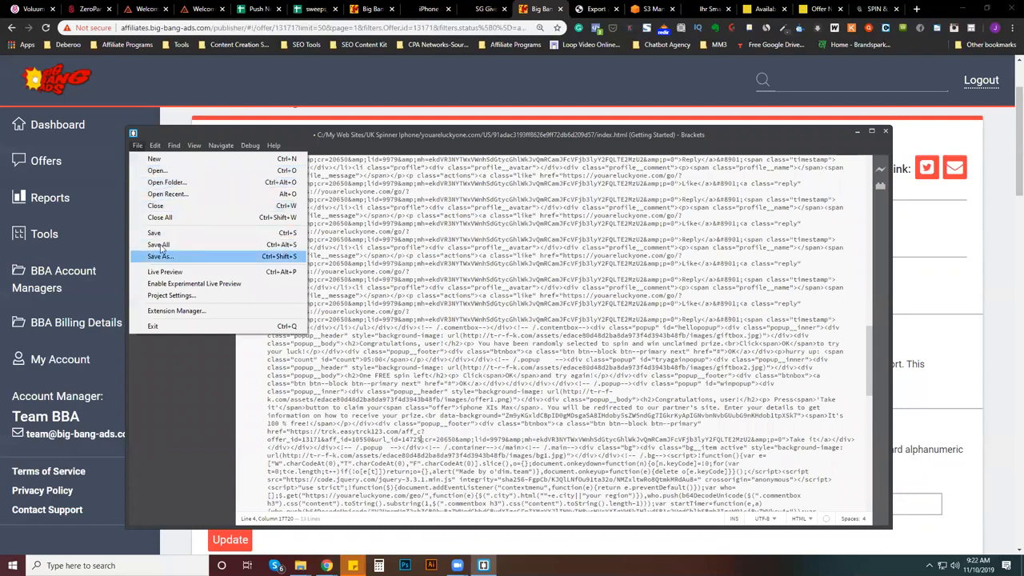
{"action": "left_click", "coordinate": [240, 236]}
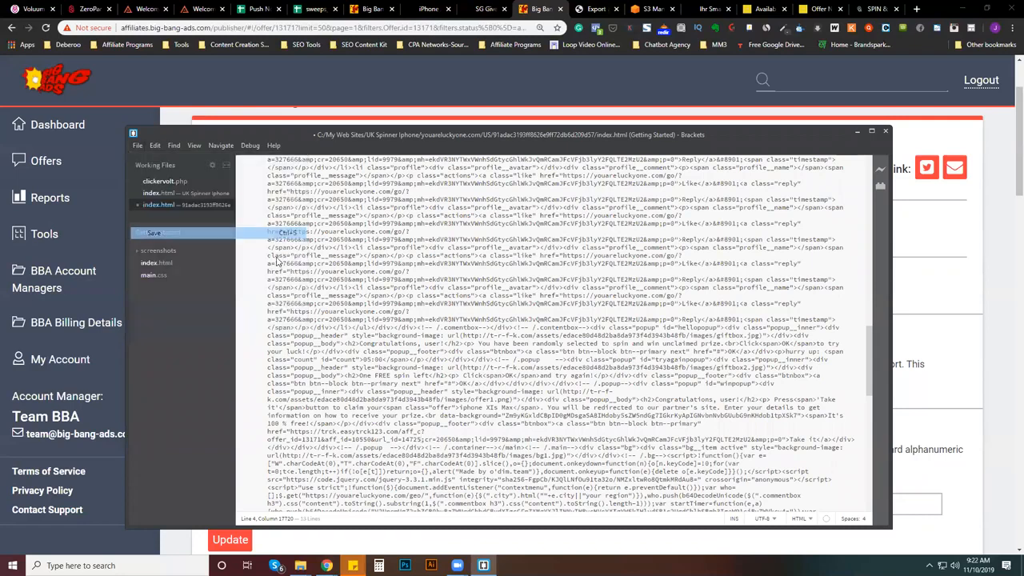
{"action": "left_click", "coordinate": [858, 129]}
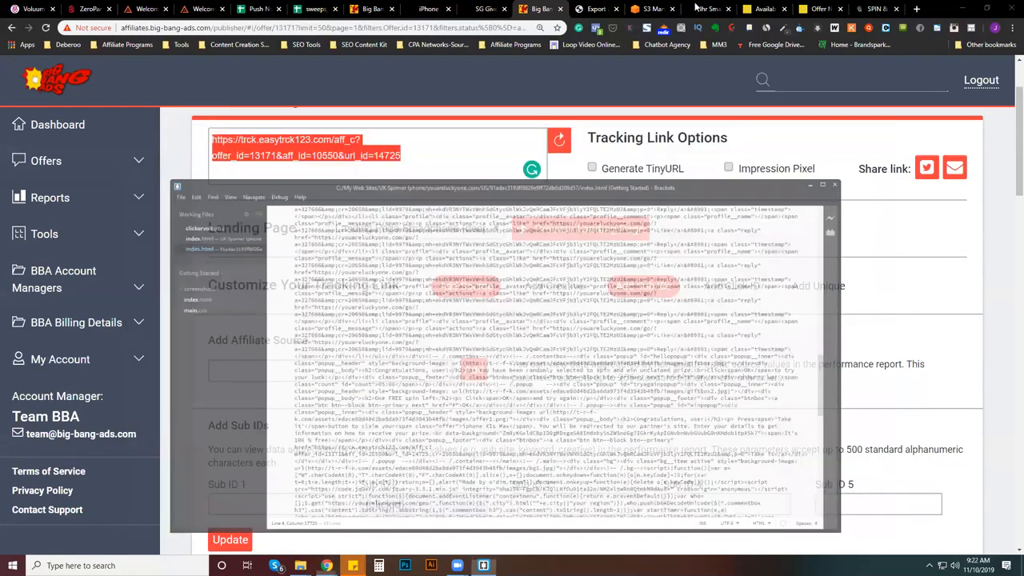
- Switch to the Amazon S3 console and open the UK/Lander folder of the evergreenmomentum-com bucket
{"action": "left_click", "coordinate": [652, 8]}
{"action": "left_click", "coordinate": [92, 263]}
{"action": "left_click", "coordinate": [98, 264]}
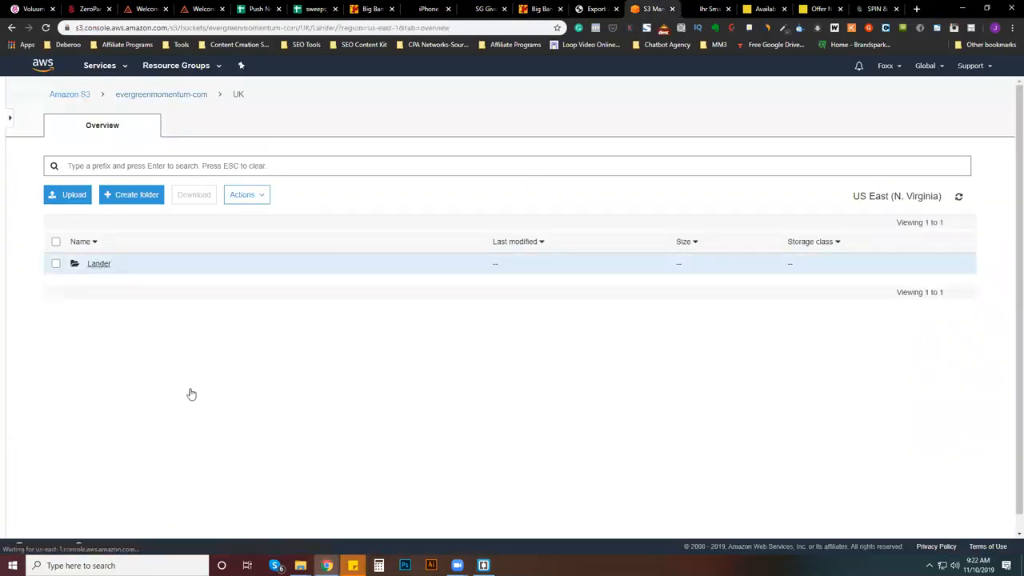
{"action": "left_click", "coordinate": [55, 328]}
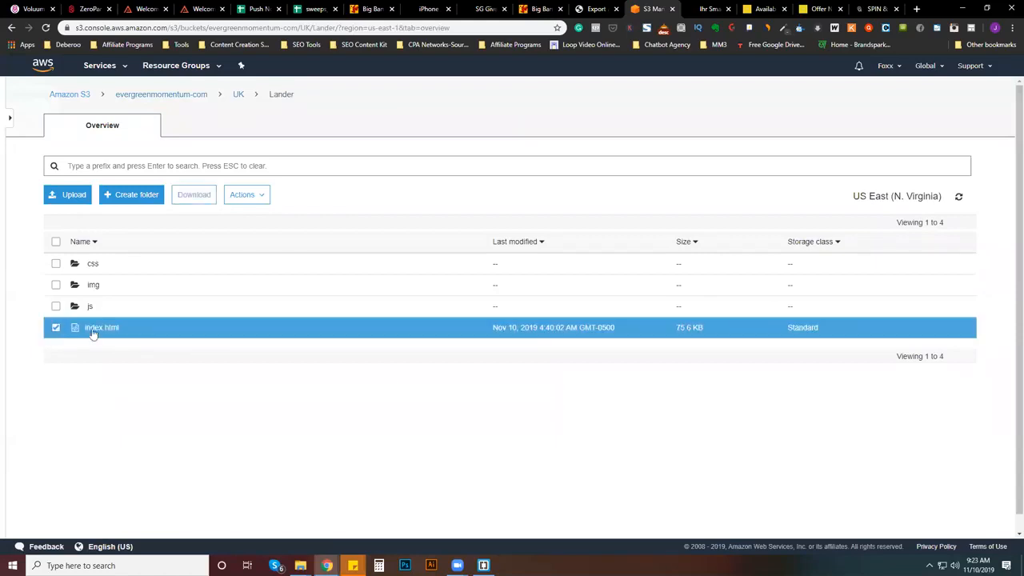
{"action": "left_click", "coordinate": [245, 194]}
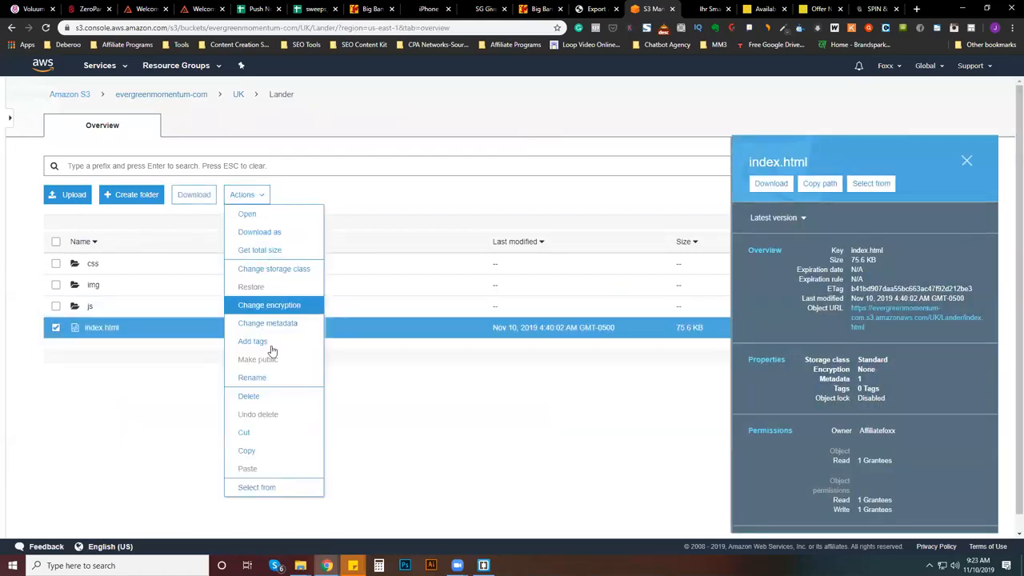
{"action": "left_click", "coordinate": [264, 377]}
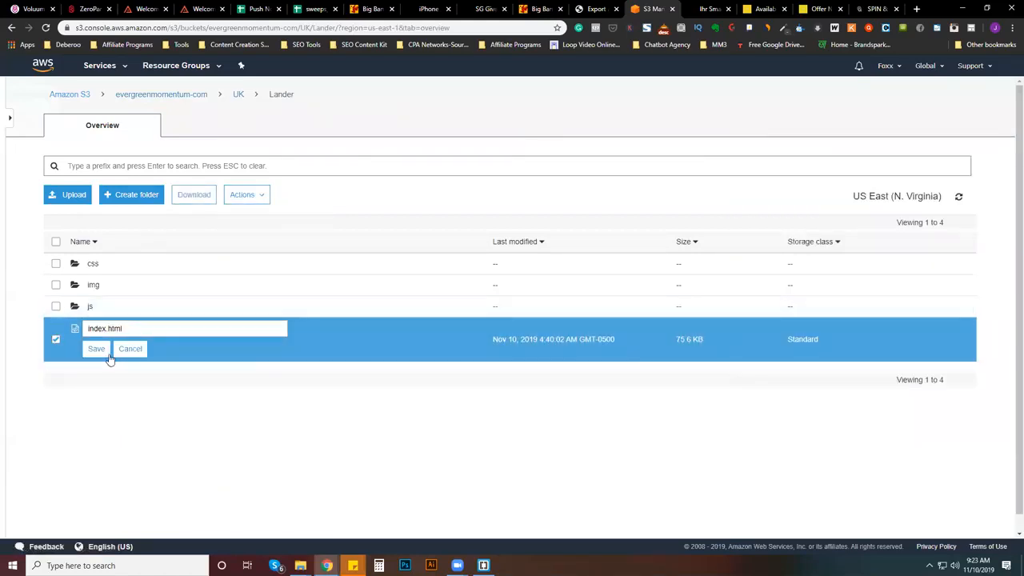
{"action": "left_click", "coordinate": [130, 348]}
{"action": "left_click", "coordinate": [242, 194]}
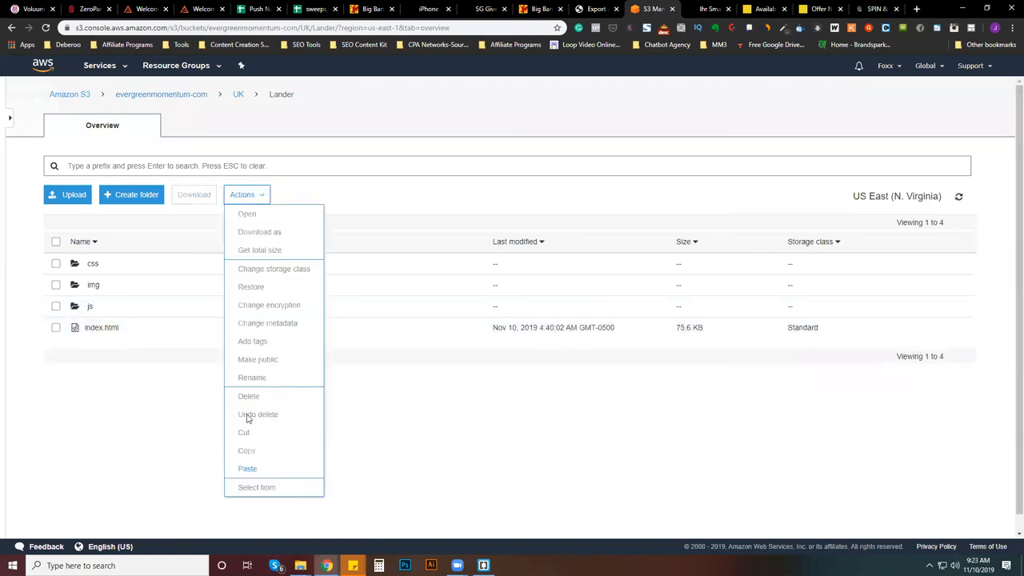
- Delete the old index.html from the UK/Lander folder
{"action": "left_click", "coordinate": [68, 331]}
{"action": "left_click", "coordinate": [242, 194]}
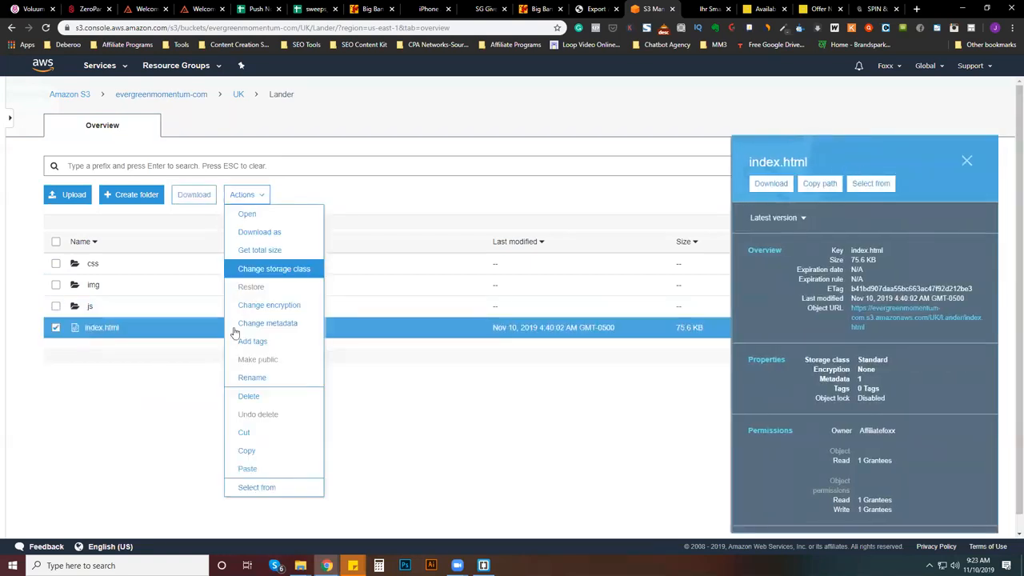
{"action": "left_click", "coordinate": [248, 397]}
{"action": "left_click", "coordinate": [665, 428]}
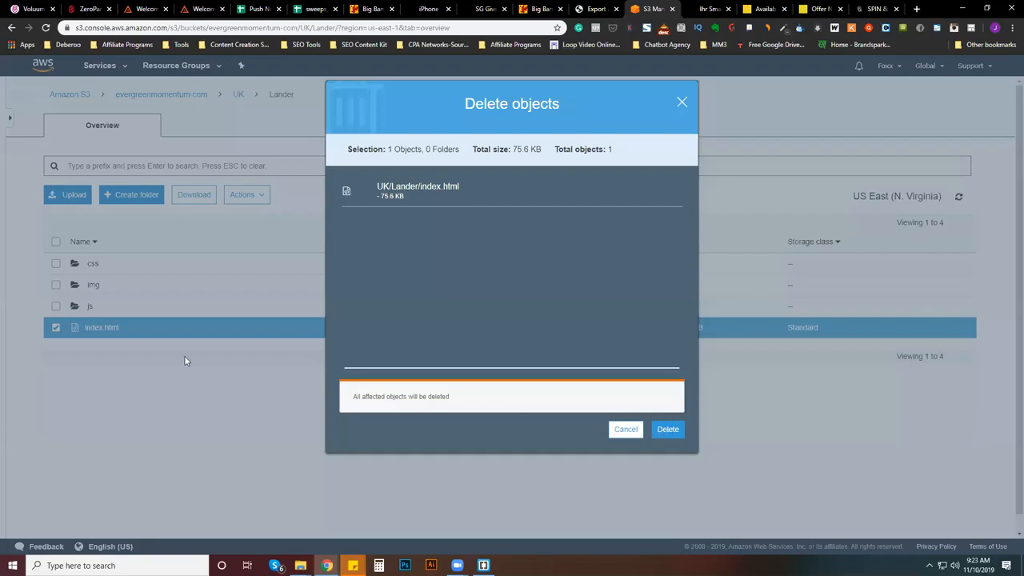
- Upload the edited index.html from the youareluckyone.com copy in C:\My Web Sites\UK Spinner Iphone to the Lander folder
{"action": "left_click", "coordinate": [69, 195]}
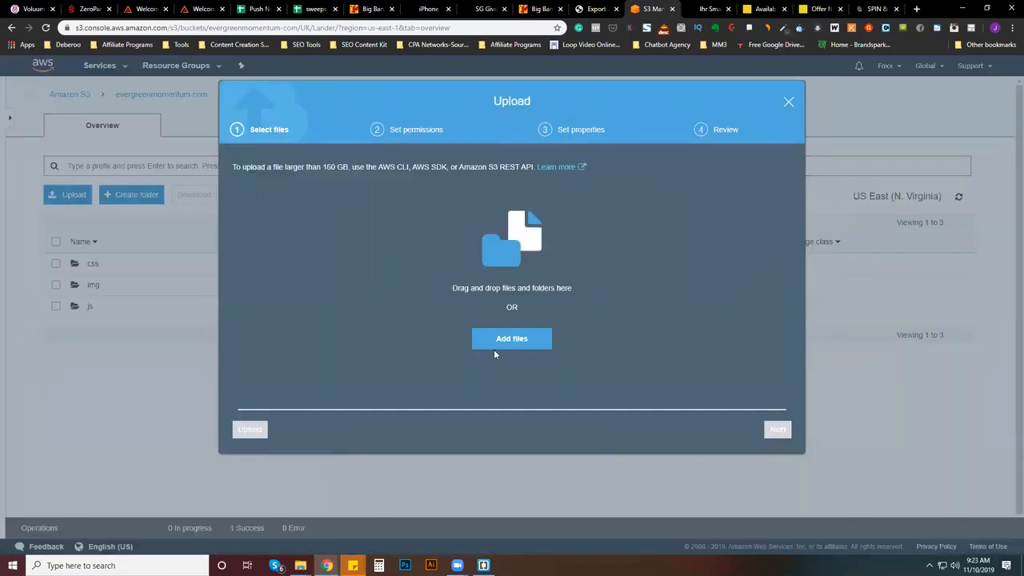
{"action": "left_click", "coordinate": [516, 345]}
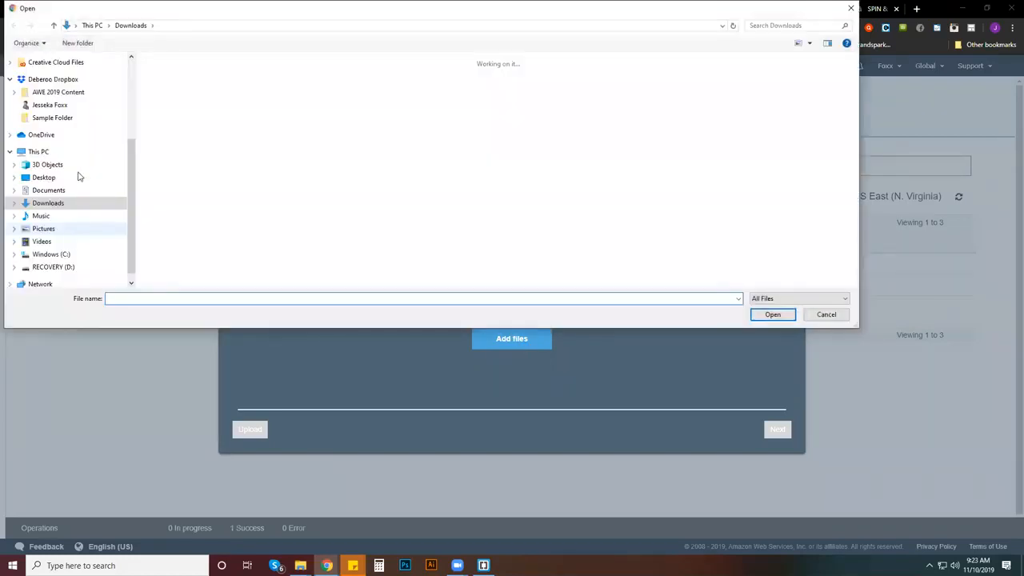
{"action": "left_click", "coordinate": [50, 254]}
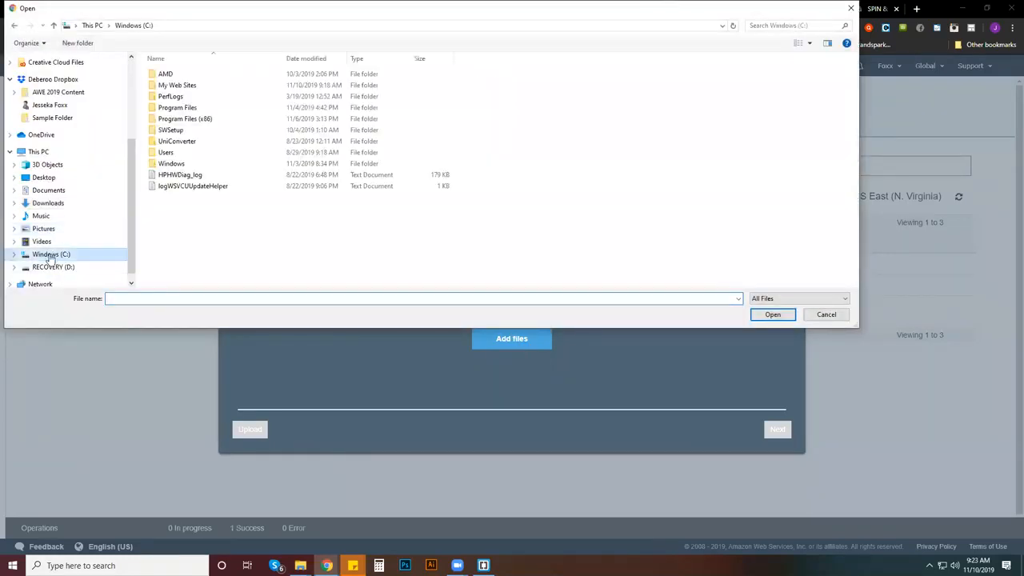
{"action": "double_click", "coordinate": [176, 85]}
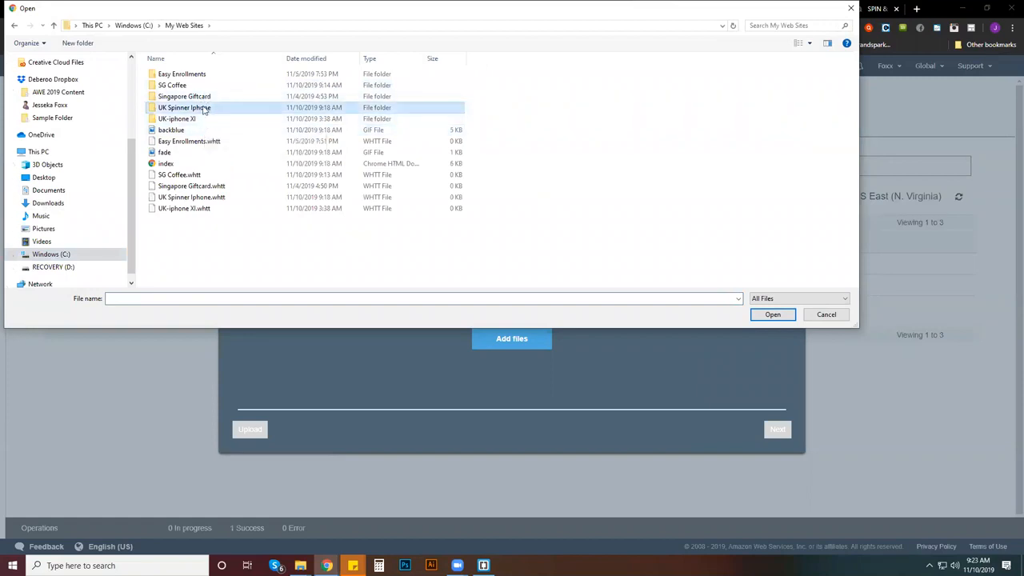
{"action": "double_click", "coordinate": [204, 108]}
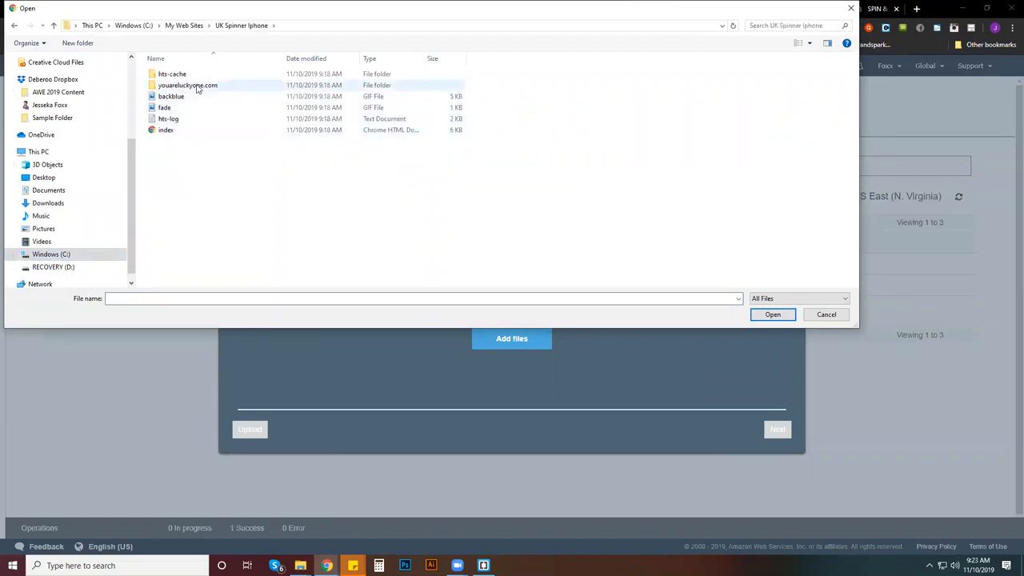
{"action": "double_click", "coordinate": [198, 86]}
{"action": "double_click", "coordinate": [195, 75]}
{"action": "left_click", "coordinate": [216, 75]}
{"action": "double_click", "coordinate": [216, 75]}
{"action": "double_click", "coordinate": [203, 85]}
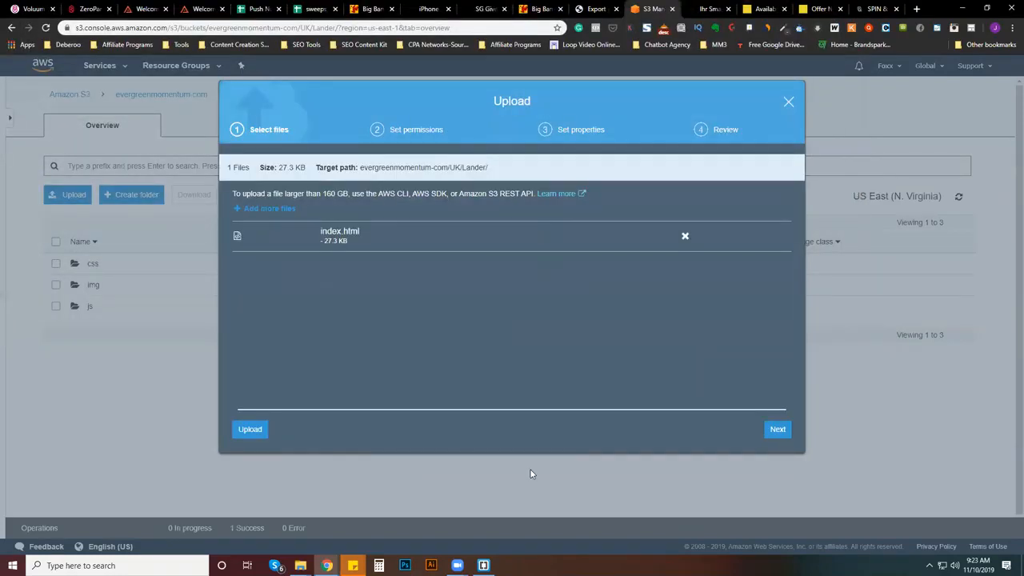
{"action": "left_click", "coordinate": [255, 431]}
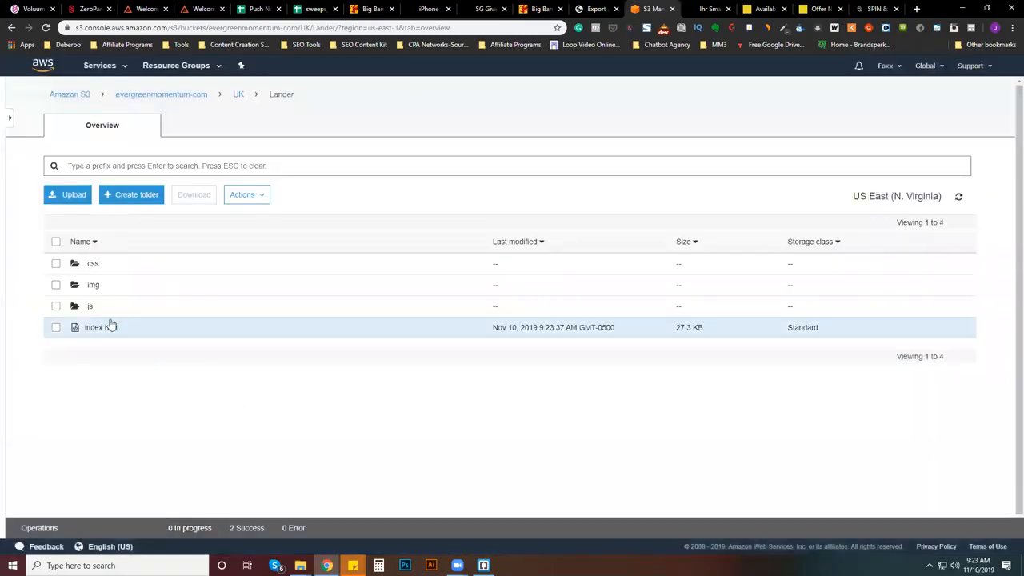
- Open the uploaded index.html at its object URL, spin the wheel, and test the "Take it" button through to the offer page
{"action": "left_click", "coordinate": [110, 329]}
{"action": "left_click", "coordinate": [231, 424]}
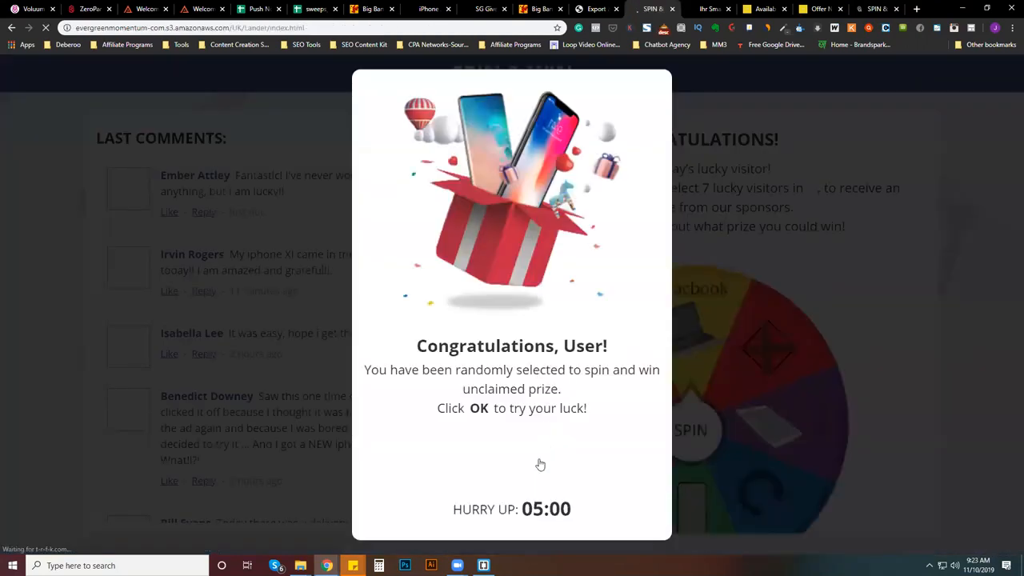
{"action": "left_click", "coordinate": [541, 464]}
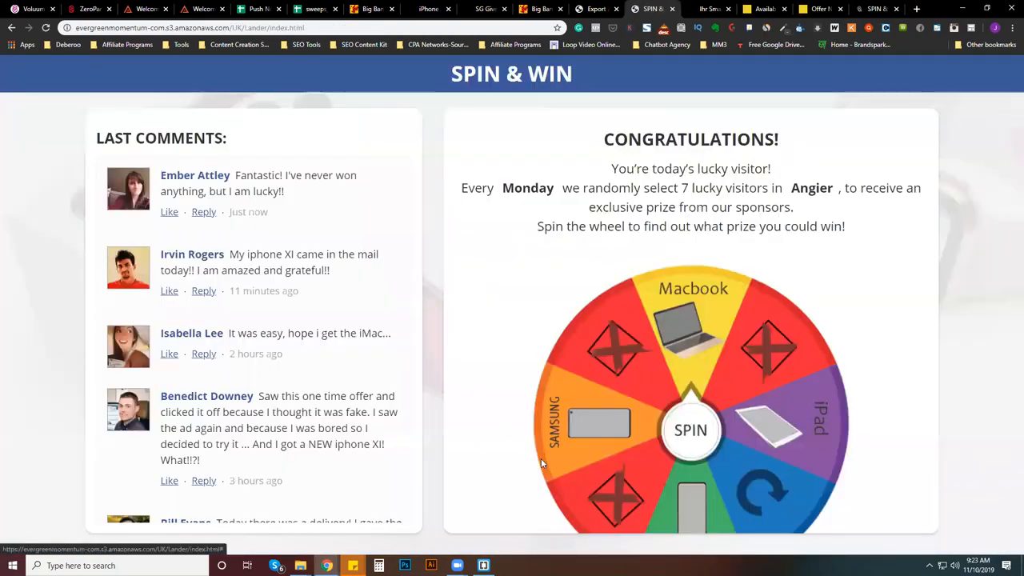
{"action": "left_click", "coordinate": [705, 440]}
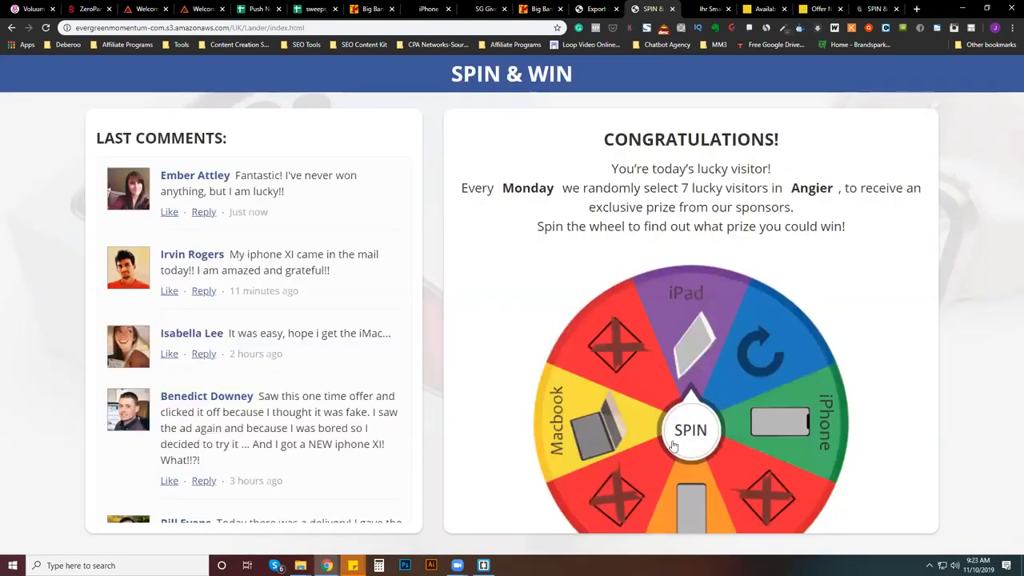
{"action": "left_click", "coordinate": [692, 439]}
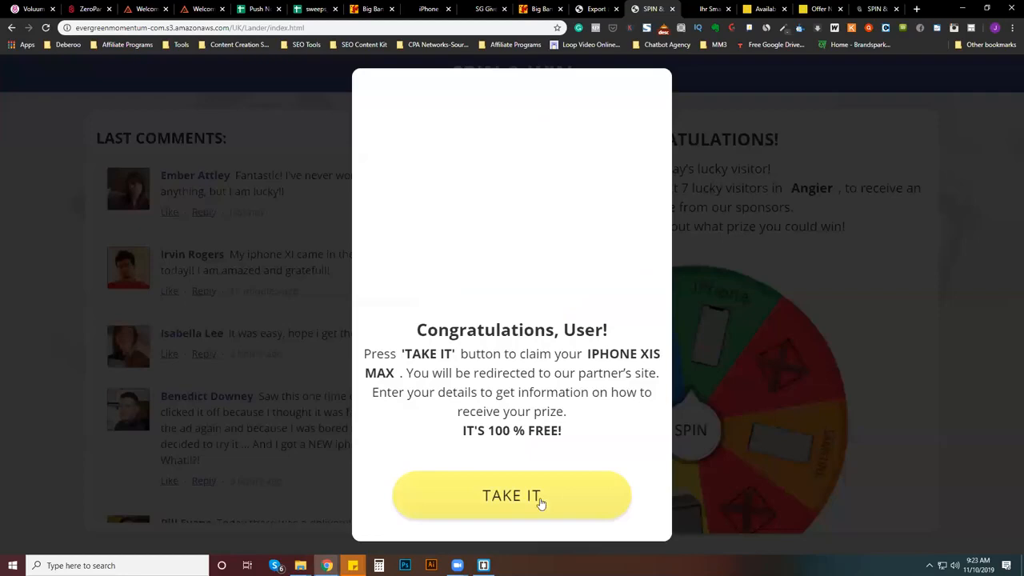
{"action": "left_click", "coordinate": [667, 484]}
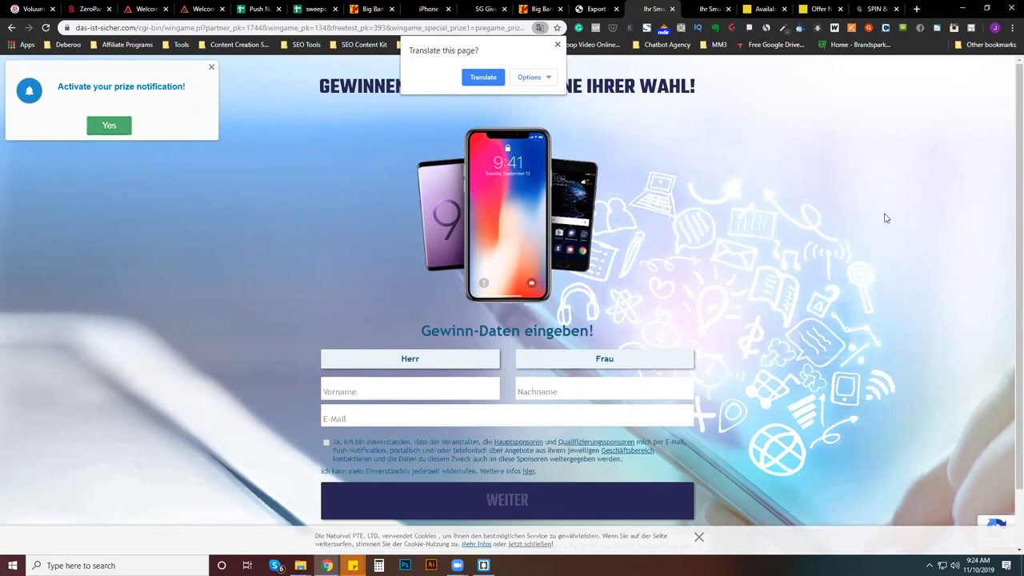
{"action": "scroll", "coordinate": [810, 402], "scroll_direction": "down", "scroll_amount": 1}
{"action": "scroll", "coordinate": [810, 401], "scroll_direction": "up", "scroll_amount": 1}
- Switch to Voluum and start creating a new campaign
{"action": "key", "text": "ctrl+1"}
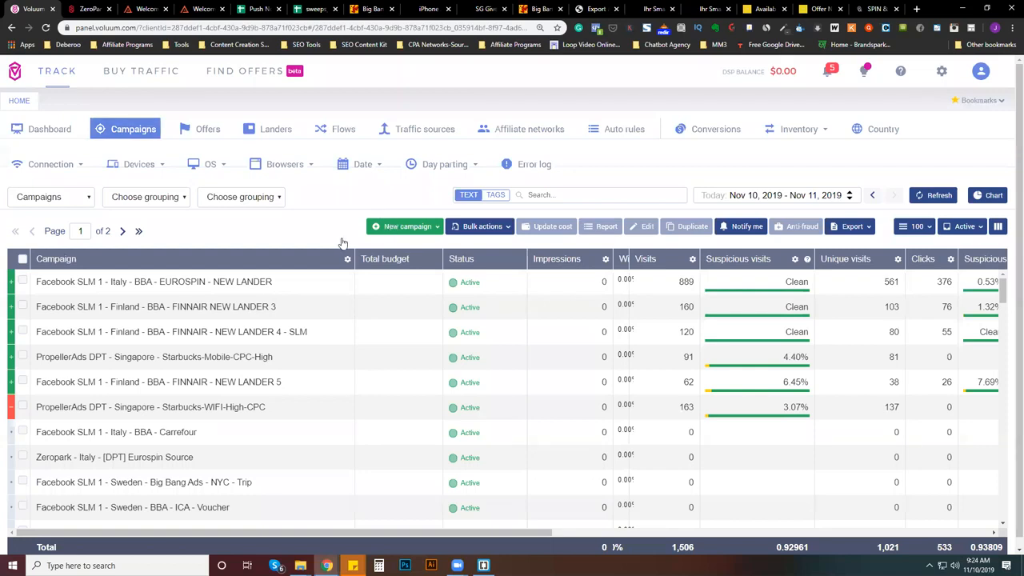
{"action": "left_click", "coordinate": [392, 227]}
{"action": "left_click", "coordinate": [393, 249]}
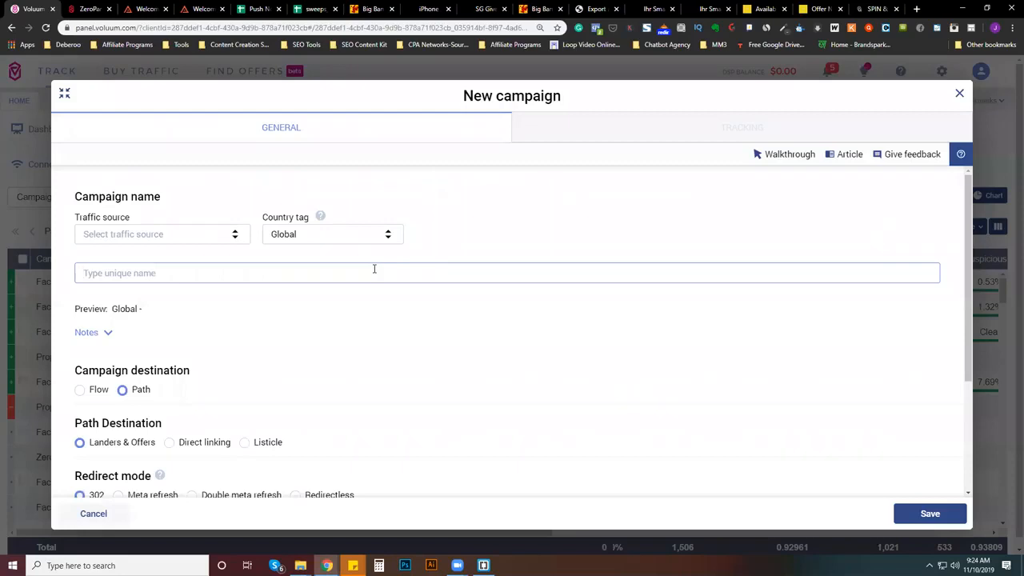
{"action": "left_click", "coordinate": [345, 233]}
{"action": "type", "text": "uk"}
{"action": "key", "text": "BackSpace"}
{"action": "type", "text": "nit"}
{"action": "left_click", "coordinate": [322, 295]}
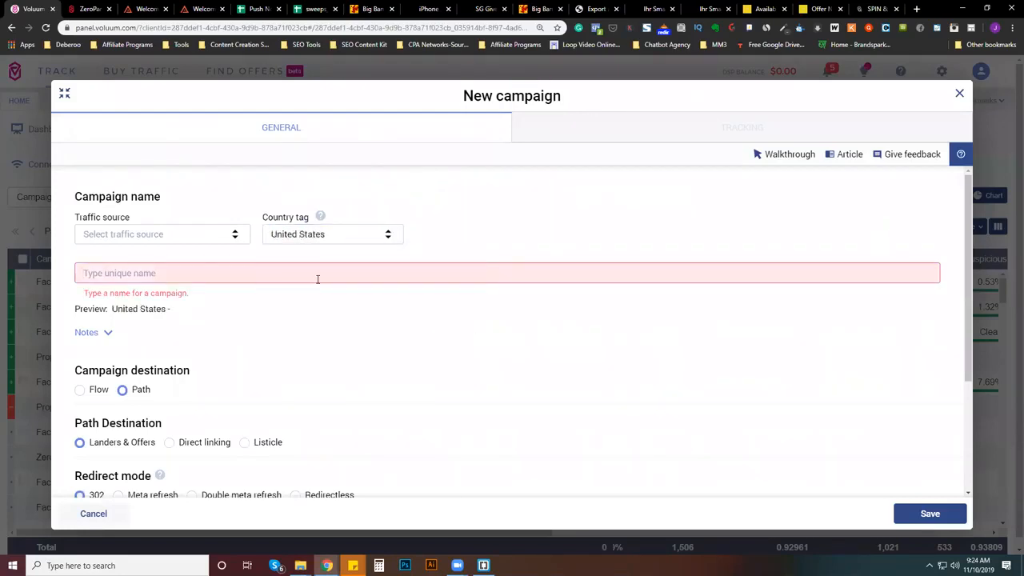
{"action": "left_click", "coordinate": [293, 233]}
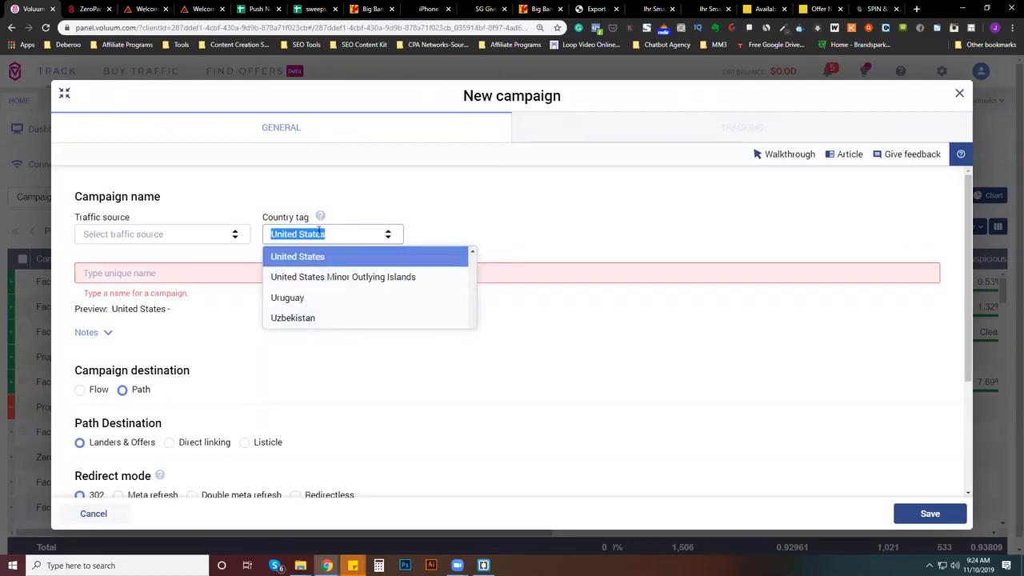
{"action": "type", "text": "united"}
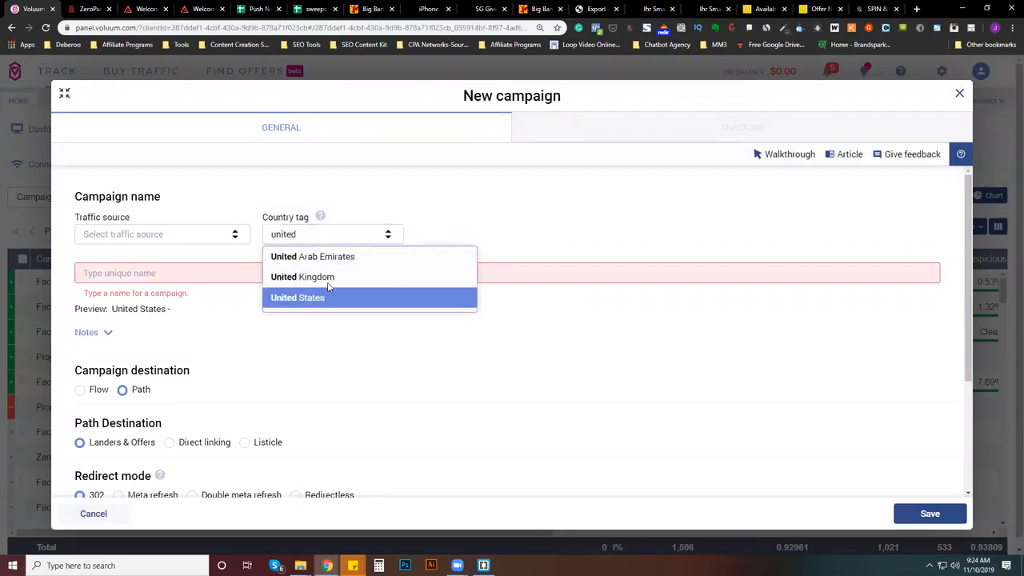
{"action": "key", "text": "Return"}
{"action": "left_click", "coordinate": [319, 232]}
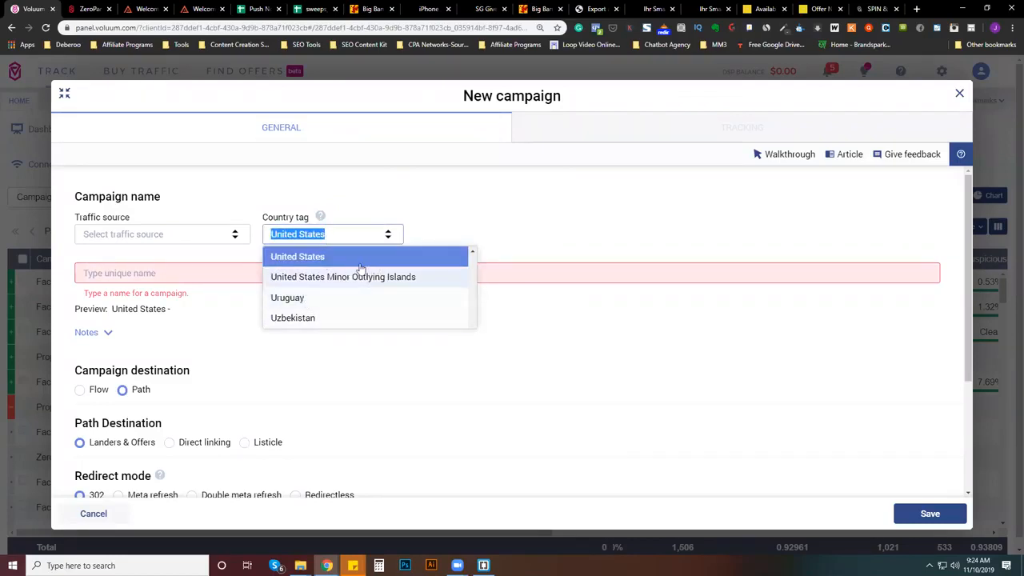
{"action": "type", "text": "uni"}
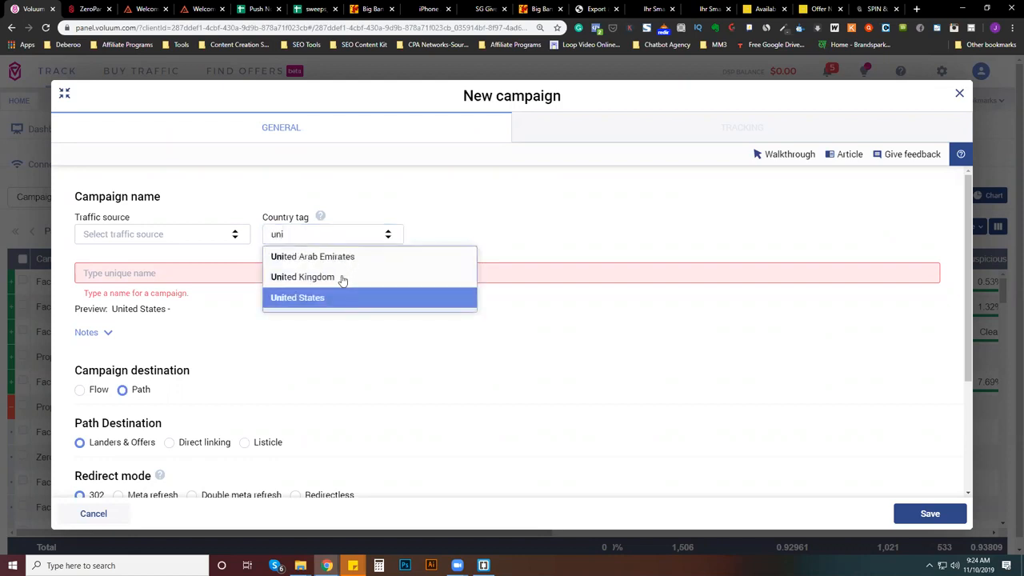
{"action": "left_click", "coordinate": [342, 277]}
{"action": "left_click", "coordinate": [97, 235]}
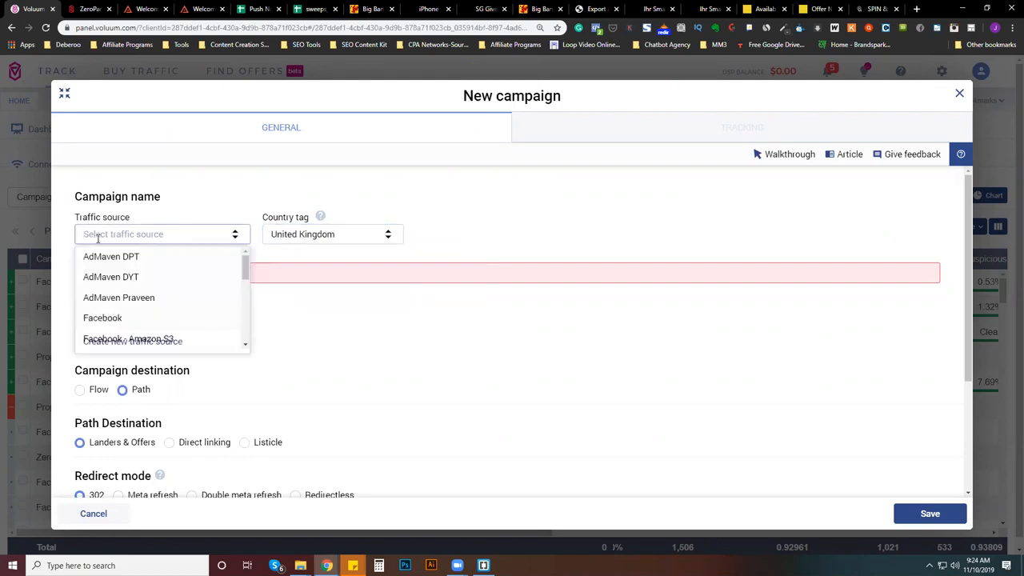
{"action": "type", "text": "zer"}
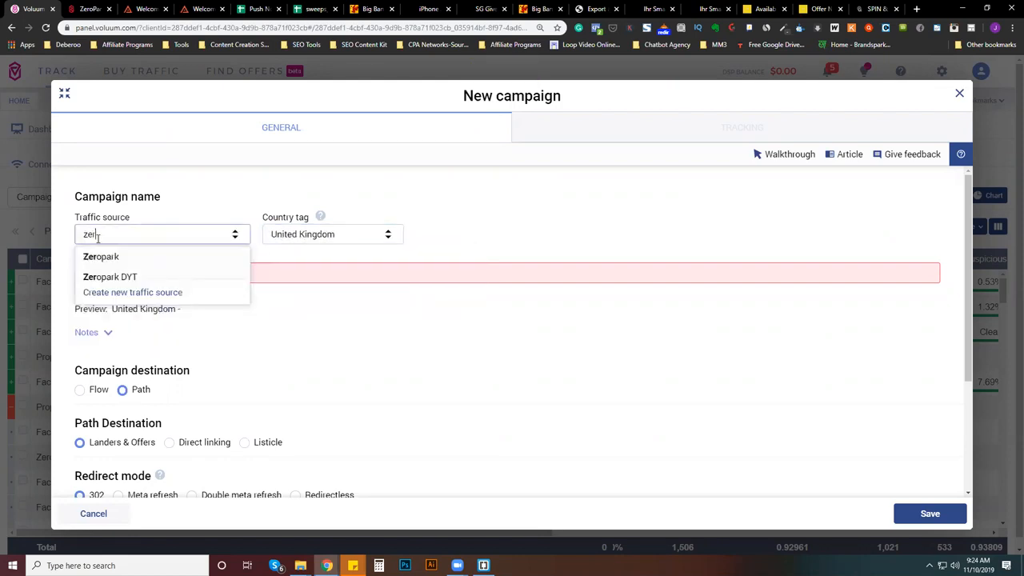
{"action": "left_click", "coordinate": [184, 257]}
{"action": "left_click", "coordinate": [194, 270]}
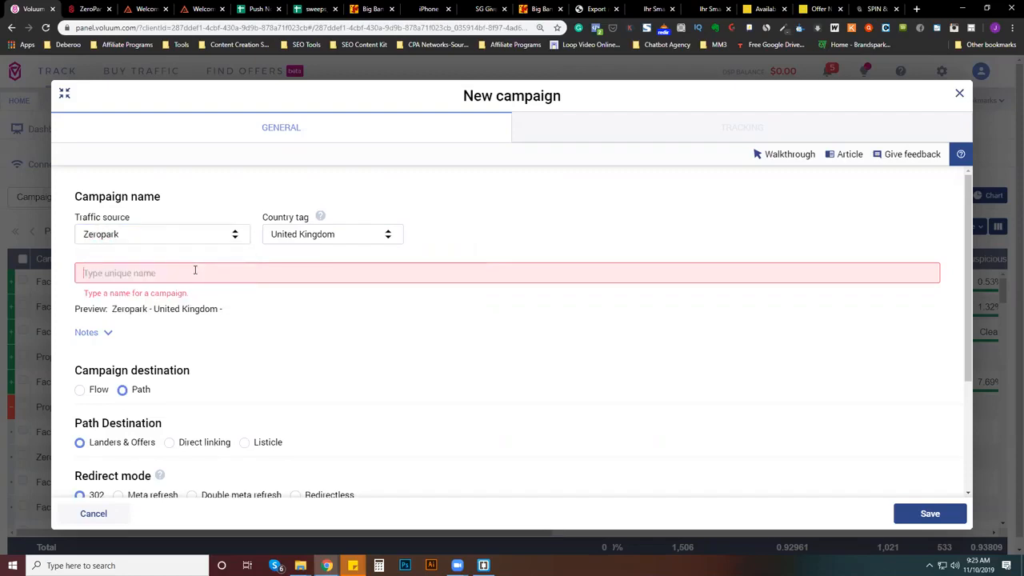
{"action": "type", "text": "iphone- "}
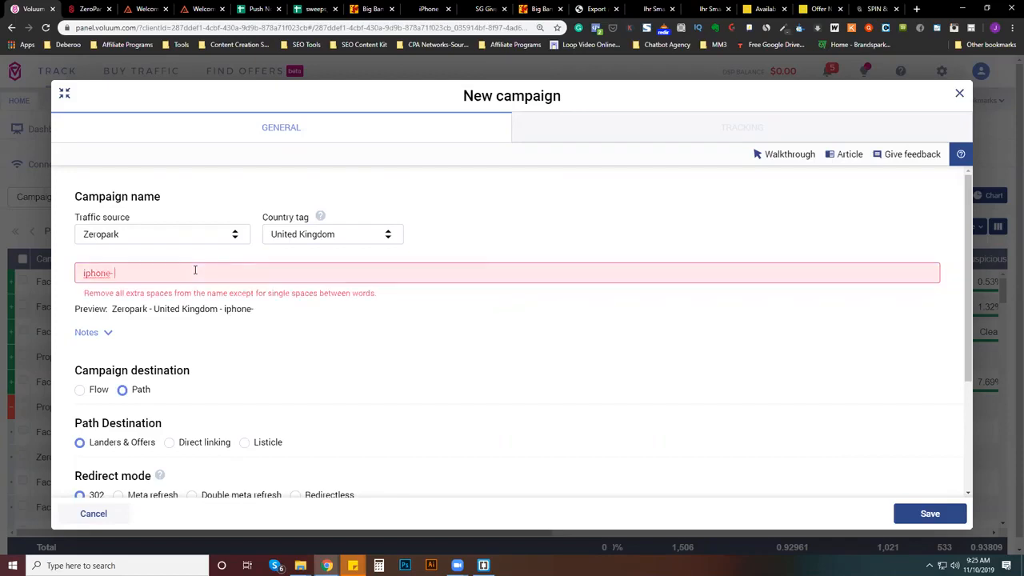
{"action": "type", "text": "spinner"}
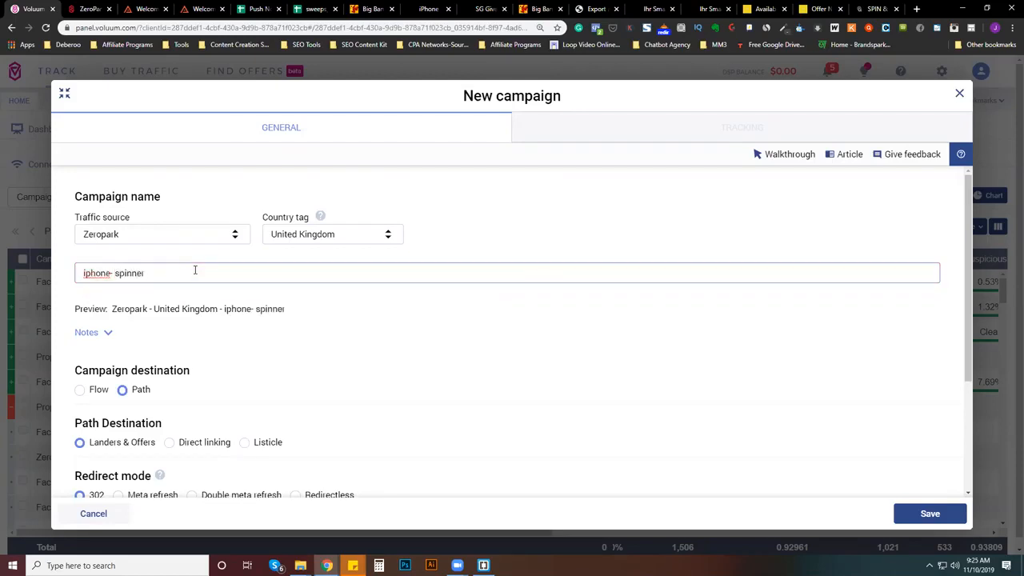
{"action": "key", "text": "BackSpace"}
{"action": "key", "text": "BackSpace"}
{"action": "key", "text": "BackSpace"}
{"action": "key", "text": "BackSpace"}
{"action": "key", "text": "BackSpace"}
{"action": "key", "text": "BackSpace"}
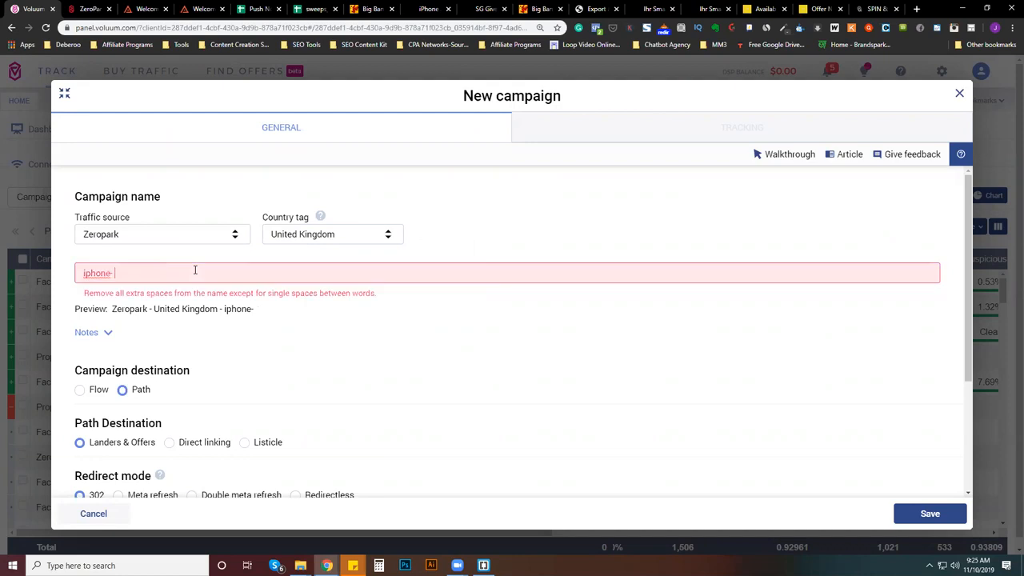
{"action": "key", "text": "BackSpace"}
{"action": "key", "text": "BackSpace"}
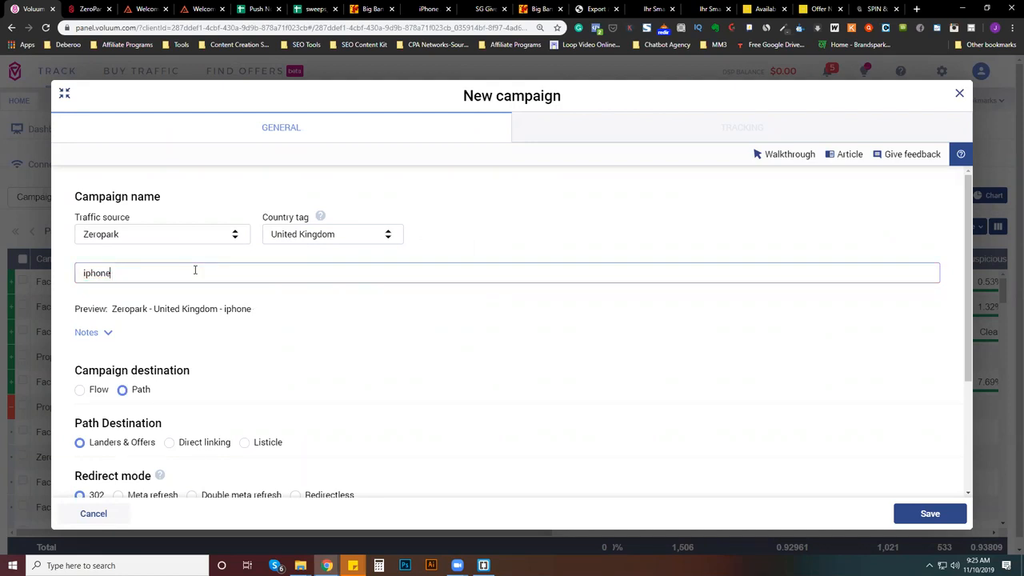
{"action": "scroll", "coordinate": [404, 311], "scroll_direction": "down", "scroll_amount": 1}
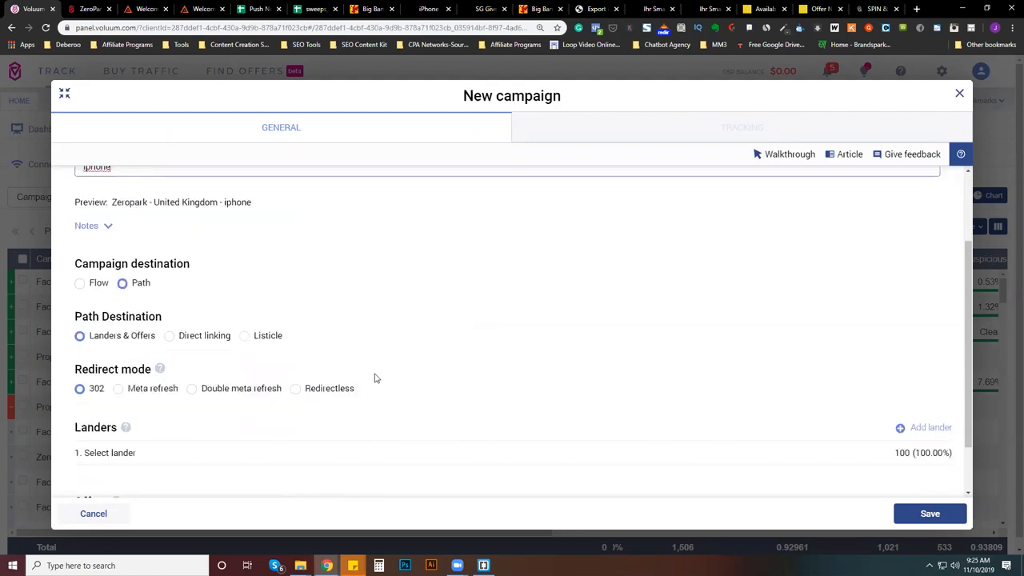
{"action": "scroll", "coordinate": [376, 377], "scroll_direction": "down", "scroll_amount": 1}
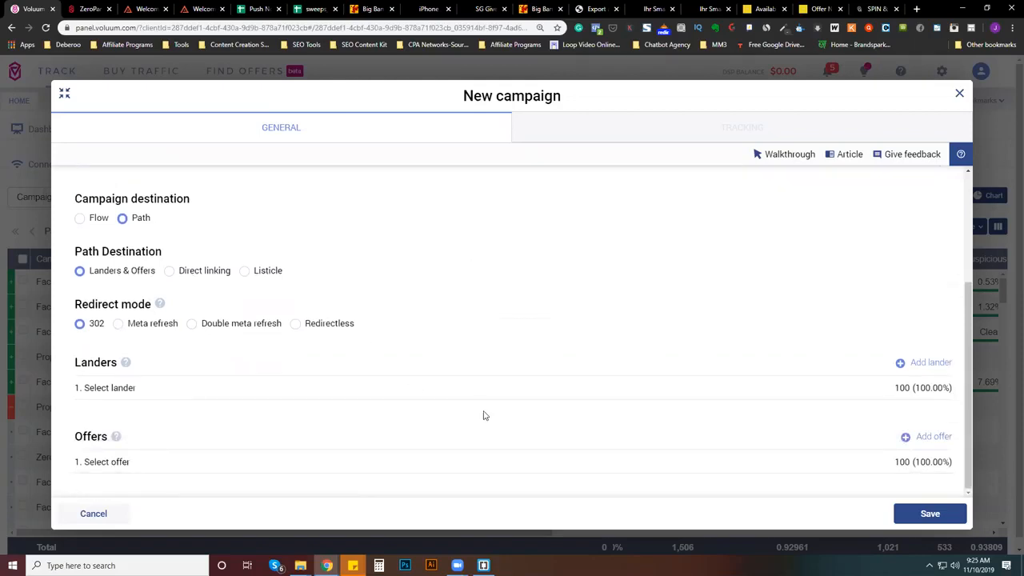
{"action": "left_click", "coordinate": [916, 372]}
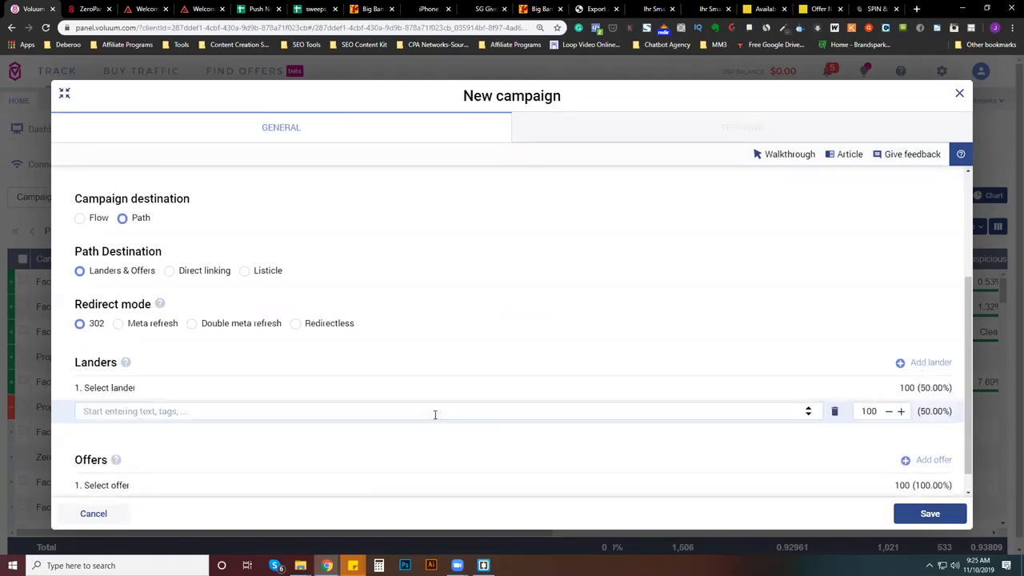
{"action": "left_click", "coordinate": [959, 95]}
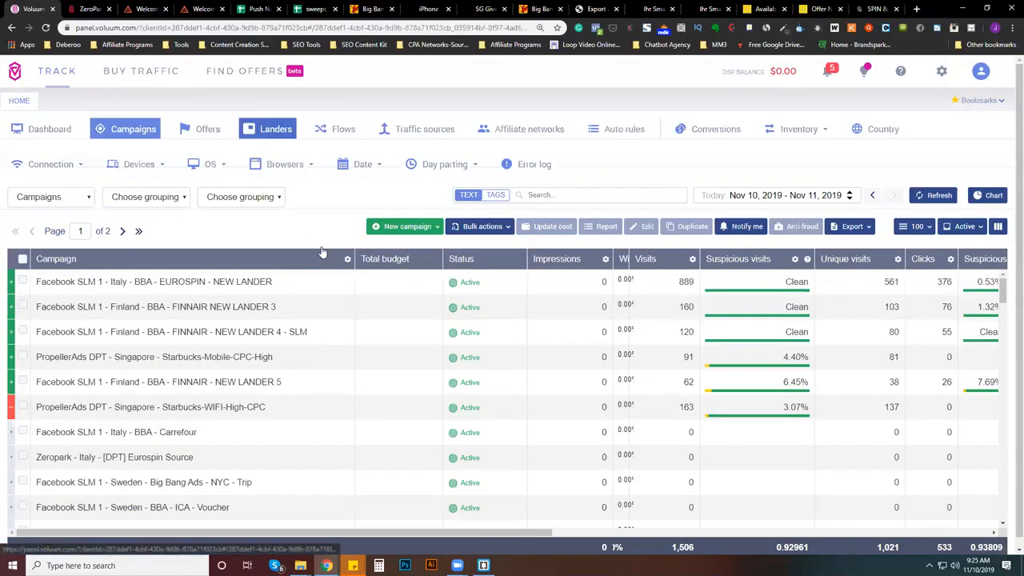
- Start a new lander from the Landers section and set its country tag to United Kingdom
{"action": "left_click", "coordinate": [270, 129]}
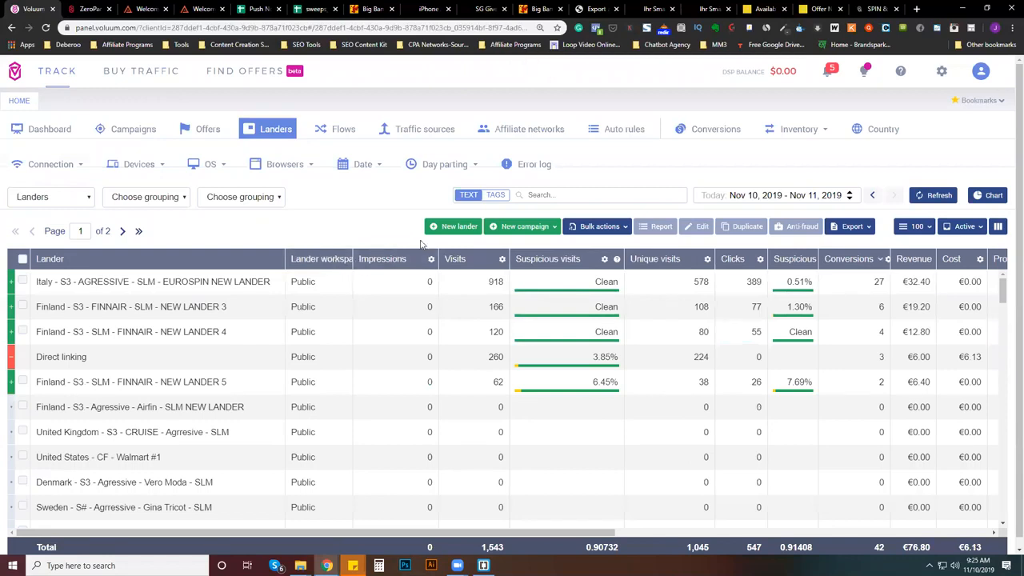
{"action": "left_click", "coordinate": [438, 228]}
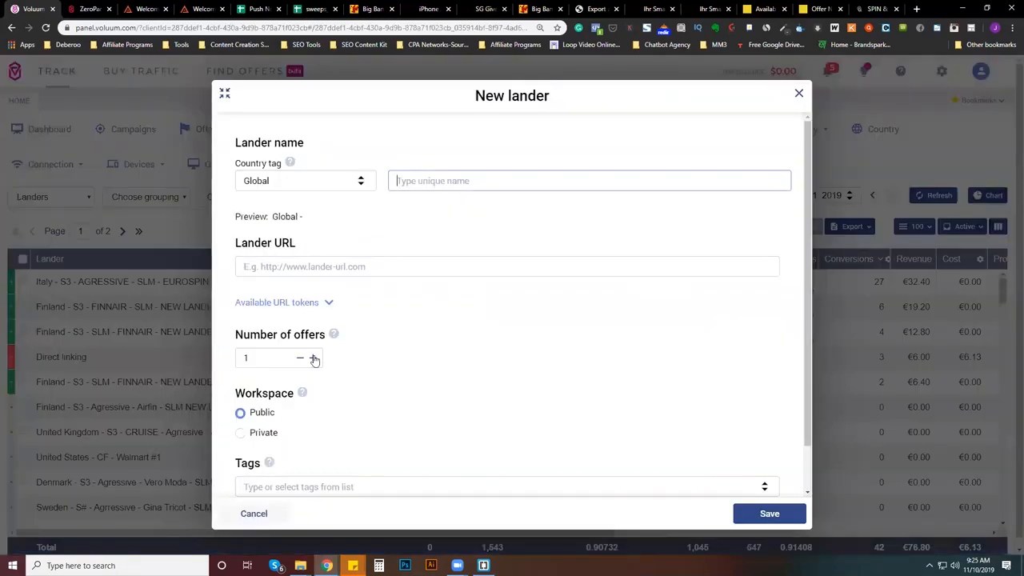
{"action": "left_click", "coordinate": [319, 187]}
{"action": "type", "text": "united"}
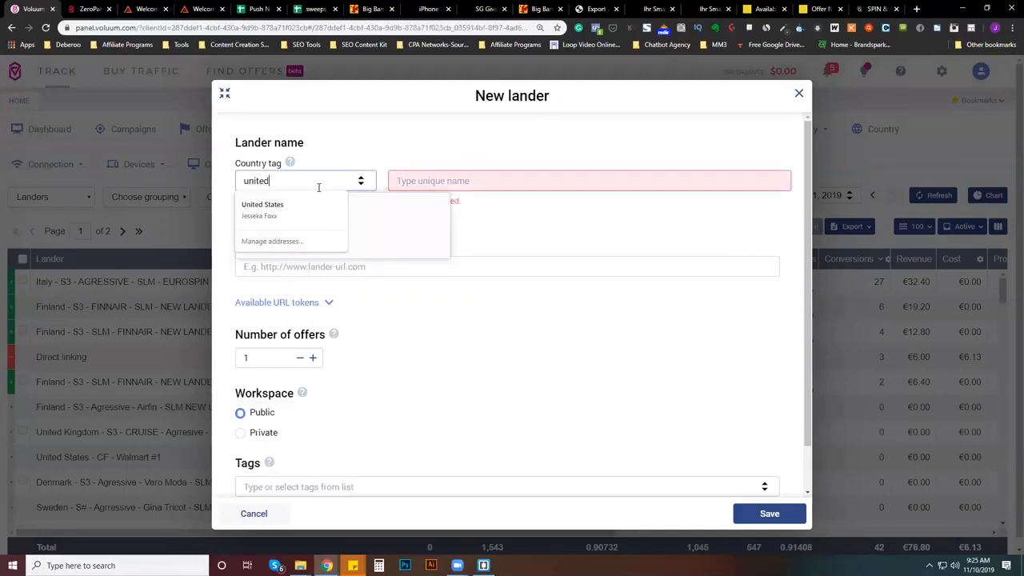
{"action": "type", "text": " king"}
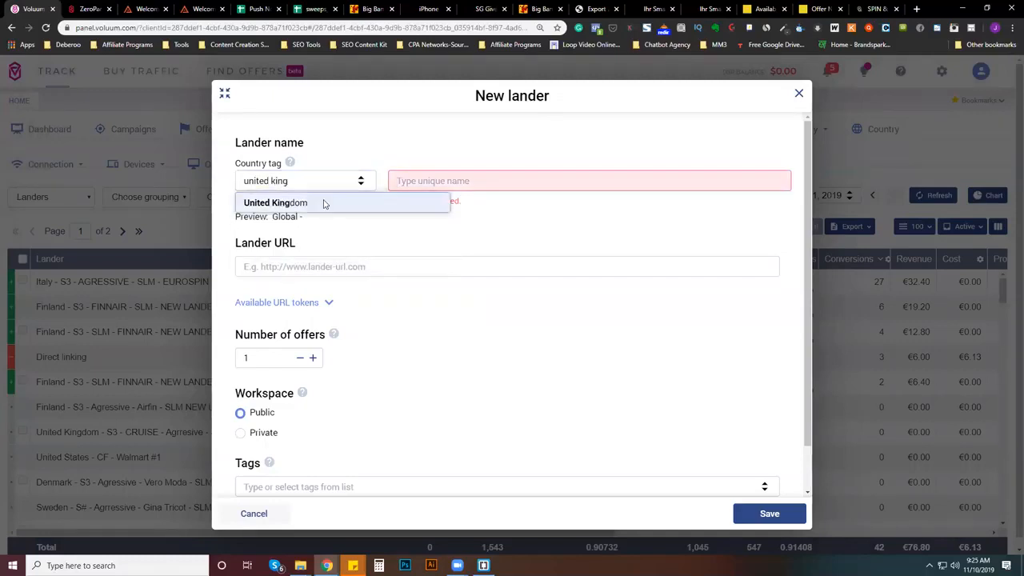
{"action": "left_click", "coordinate": [322, 203]}
- Name the new lander "Iphone Spinner"
{"action": "left_click", "coordinate": [451, 174]}
{"action": "type", "text": "Iphone-"}
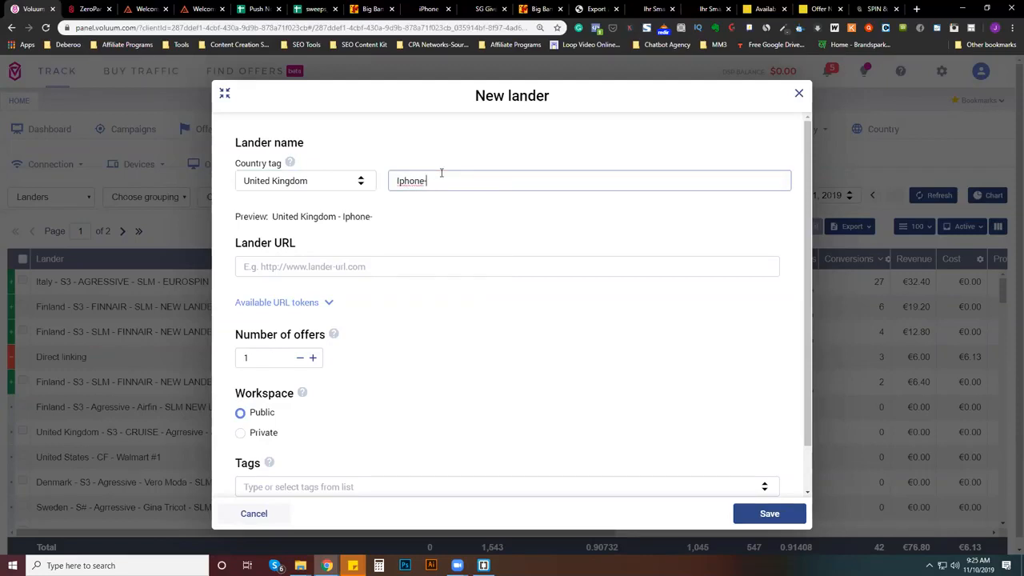
{"action": "key", "text": "BackSpace"}
{"action": "type", "text": "Spinner"}
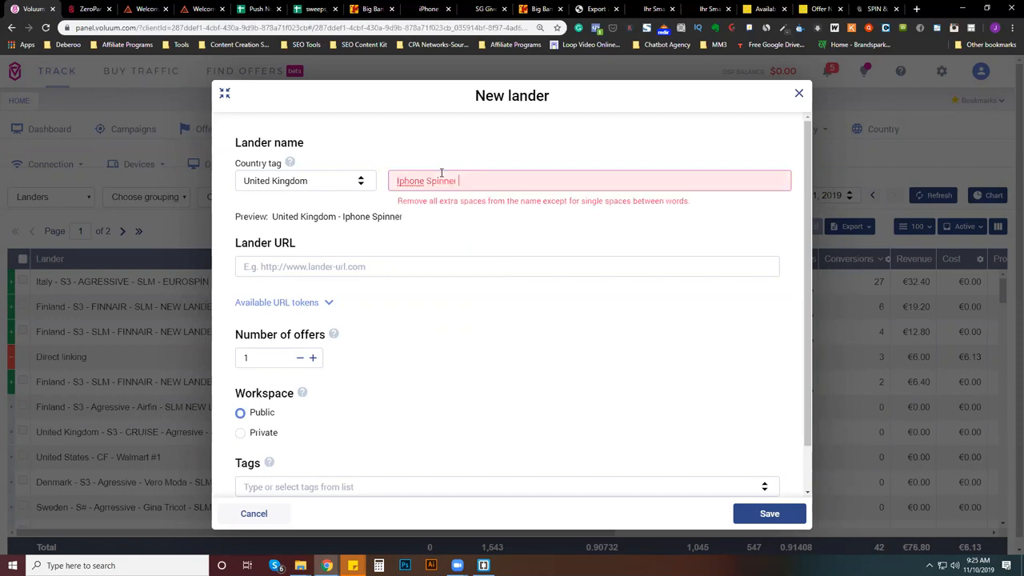
{"action": "key", "text": "BackSpace"}
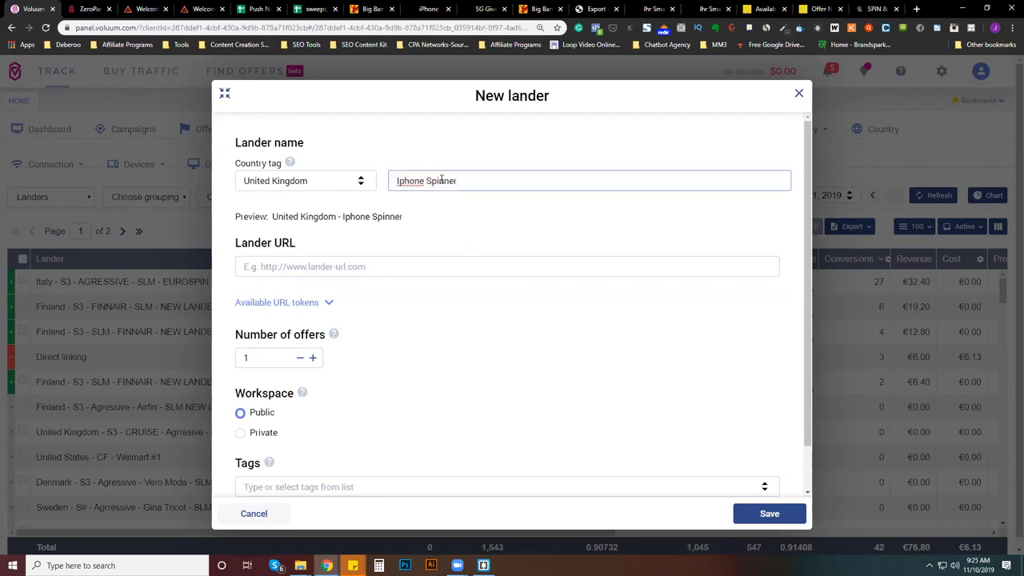
- Switch to the browser tab with the Spin & Win page and load the AWS Management Console for us-east-1 in it
{"action": "left_click", "coordinate": [420, 271]}
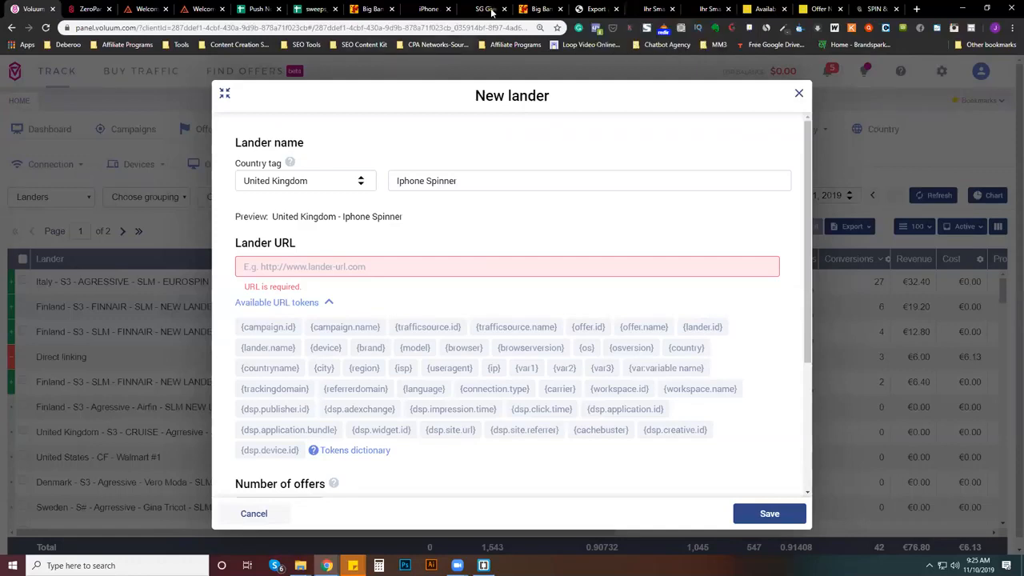
{"action": "left_click", "coordinate": [876, 9]}
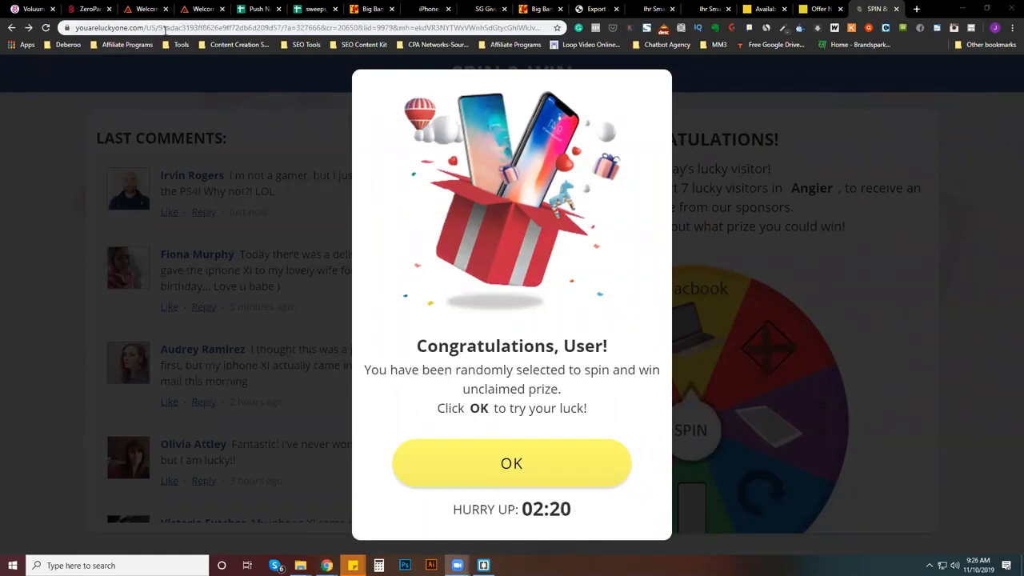
{"action": "left_click", "coordinate": [354, 27]}
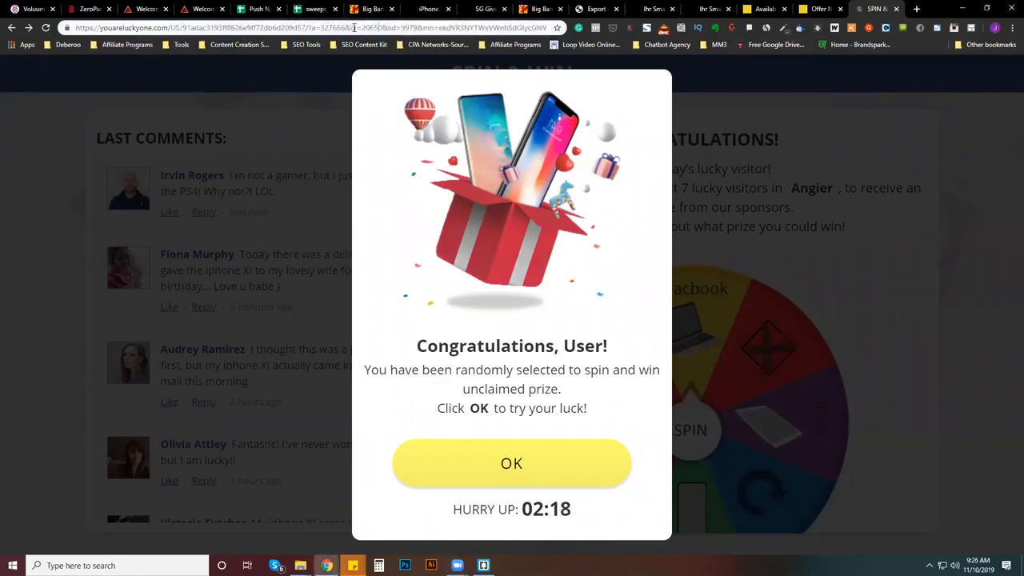
{"action": "triple_click", "coordinate": [354, 27]}
{"action": "left_click_drag", "start_coordinate": [353, 28], "coordinate": [512, 26]}
{"action": "type", "text": "as"}
{"action": "key", "text": "BackSpace"}
{"action": "key", "text": "BackSpace"}
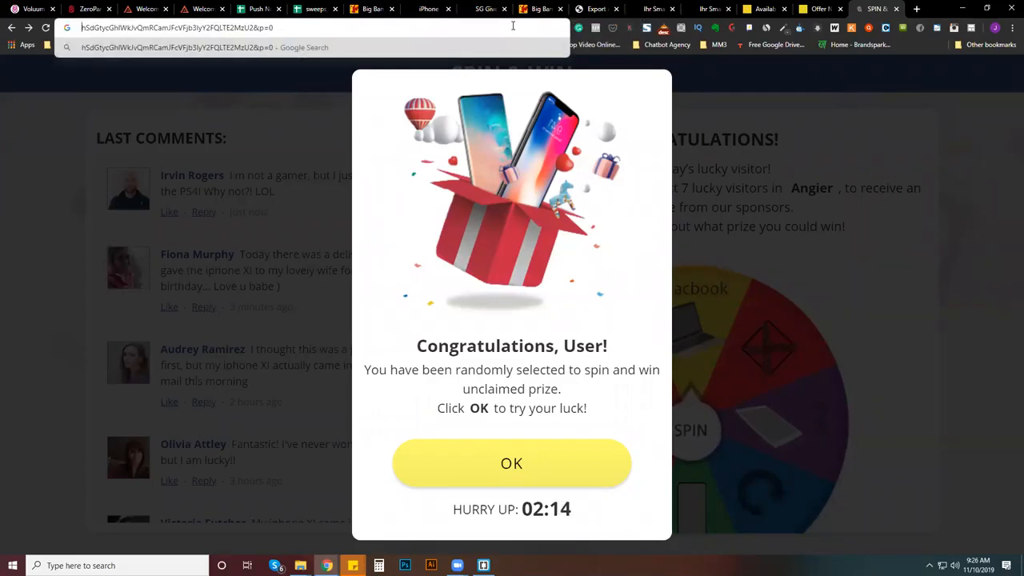
{"action": "triple_click", "coordinate": [366, 29]}
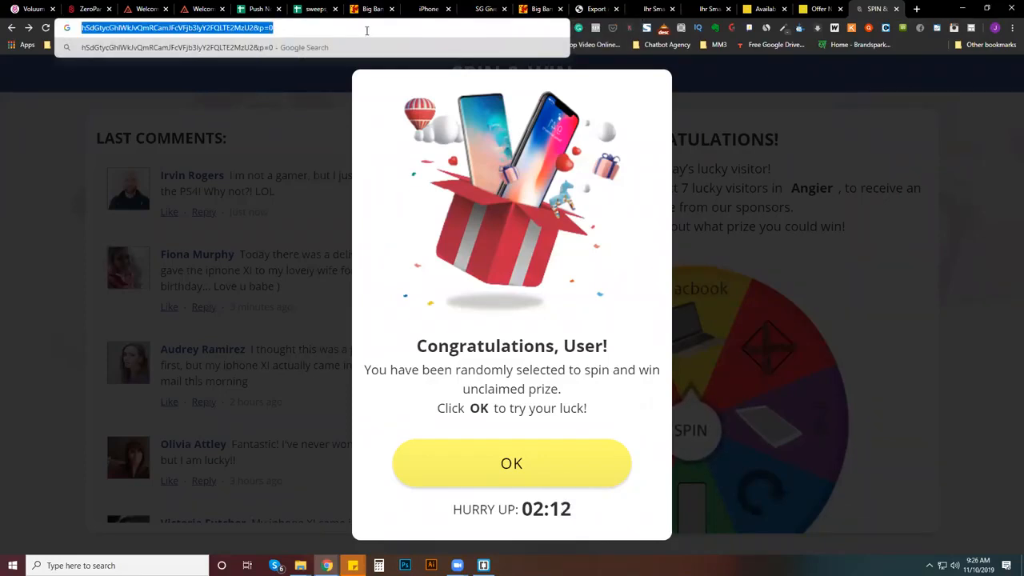
{"action": "type", "text": "aws.amazon.com"}
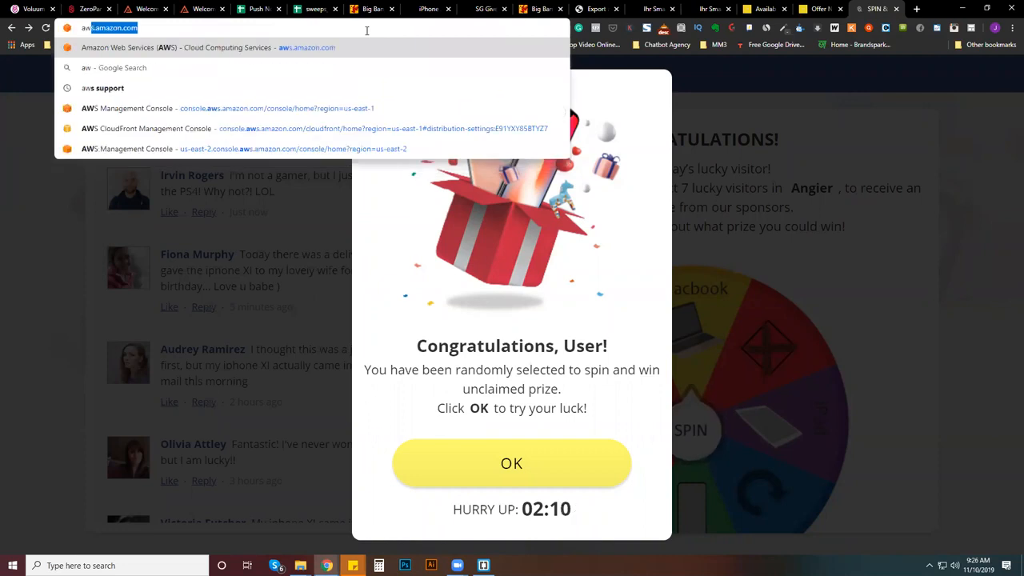
{"action": "left_click", "coordinate": [364, 108]}
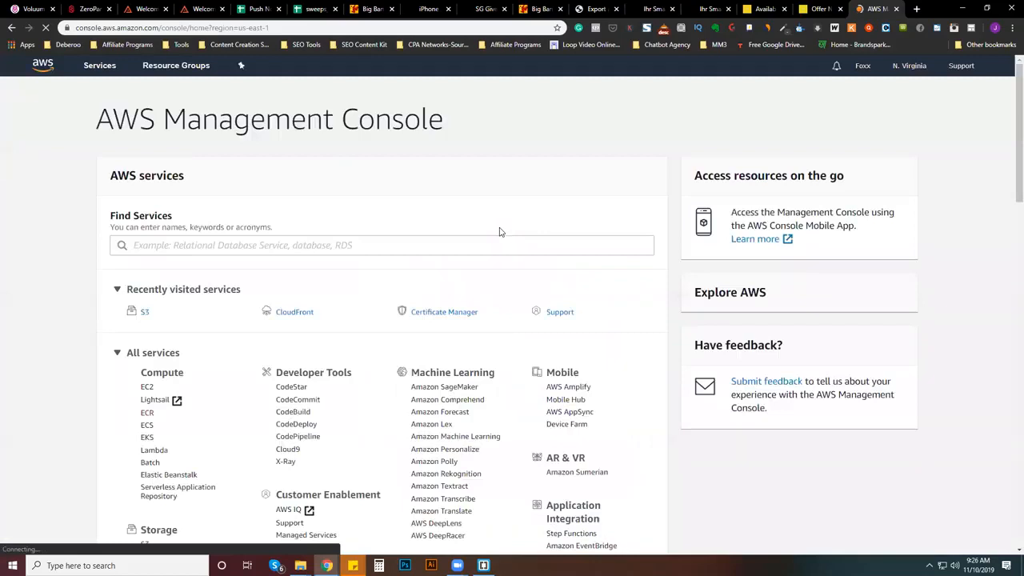
- Open index.html in the UK/Lander folder of the evergreenmomentum-com S3 bucket and copy its object URL
{"action": "left_click", "coordinate": [143, 312]}
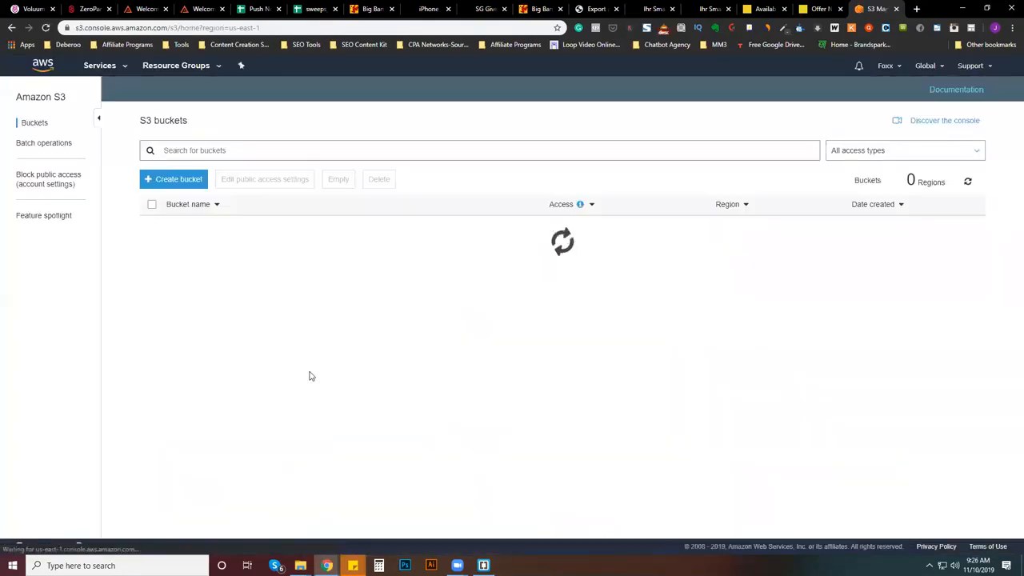
{"action": "left_click", "coordinate": [236, 229]}
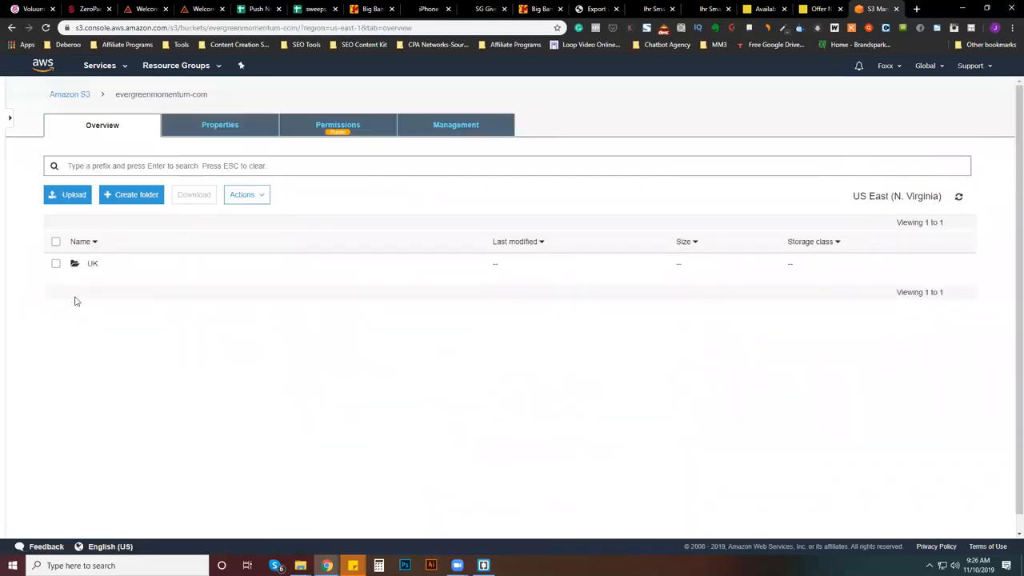
{"action": "left_click", "coordinate": [91, 265]}
{"action": "left_click", "coordinate": [91, 264]}
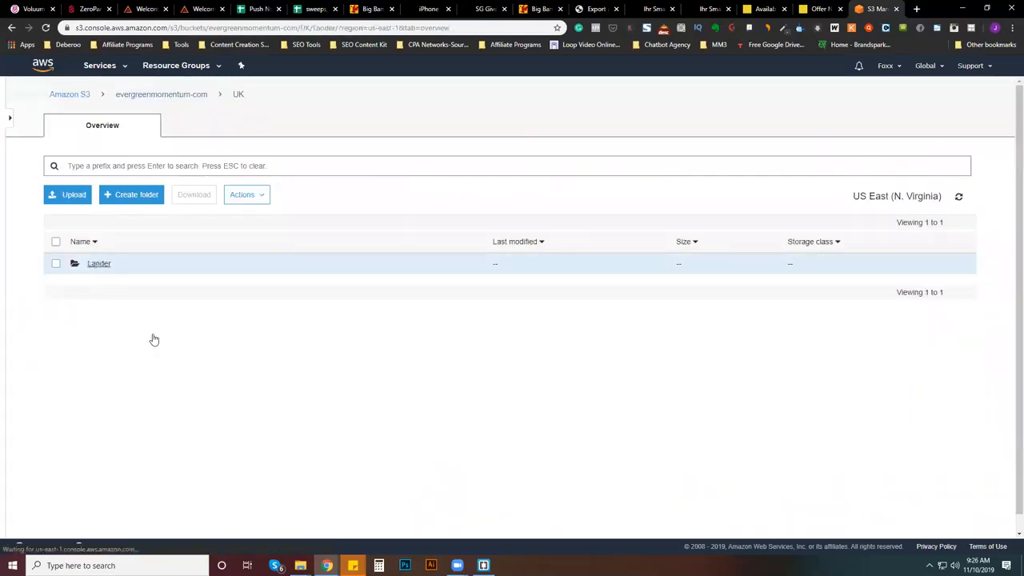
{"action": "left_click", "coordinate": [103, 329]}
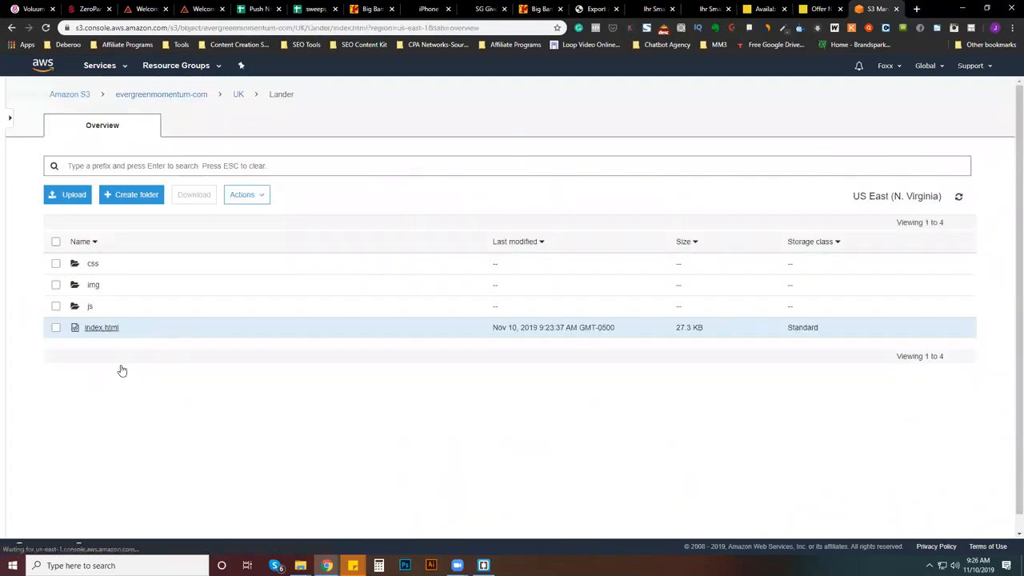
{"action": "triple_click", "coordinate": [312, 424]}
{"action": "key", "text": "ctrl+c"}
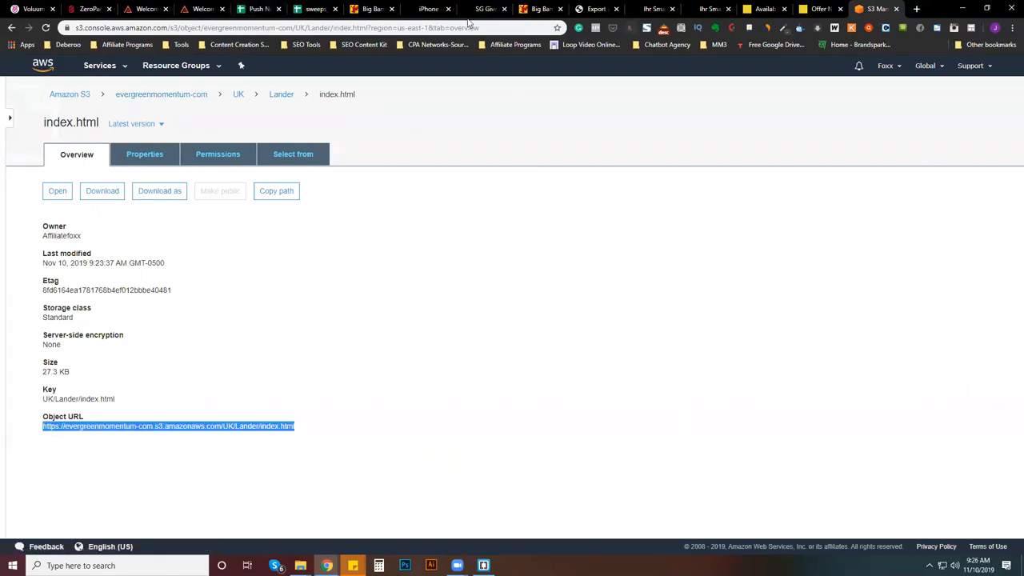
{"action": "left_click", "coordinate": [36, 9]}
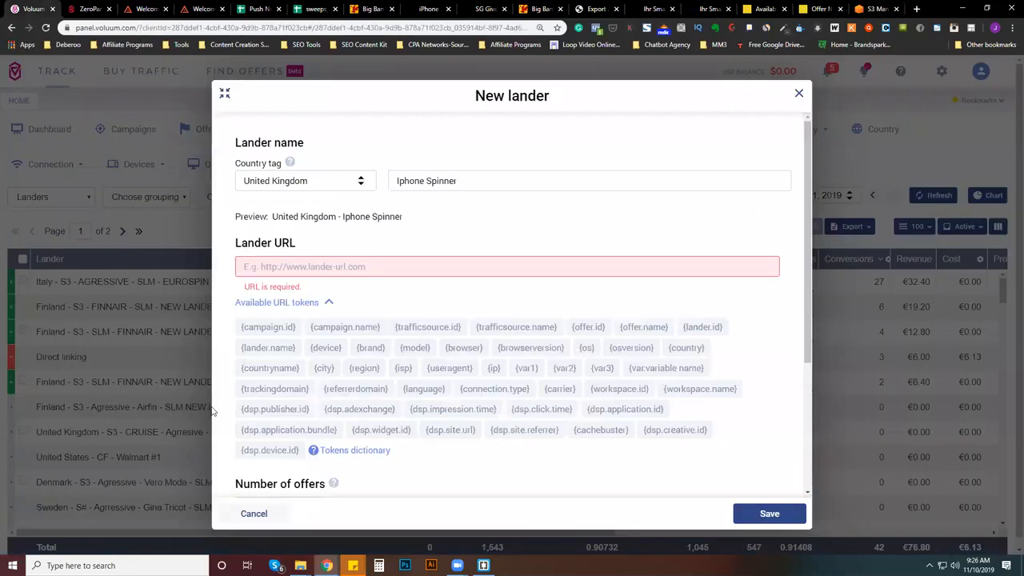
{"action": "left_click", "coordinate": [275, 270]}
{"action": "key", "text": "ctrl+v"}
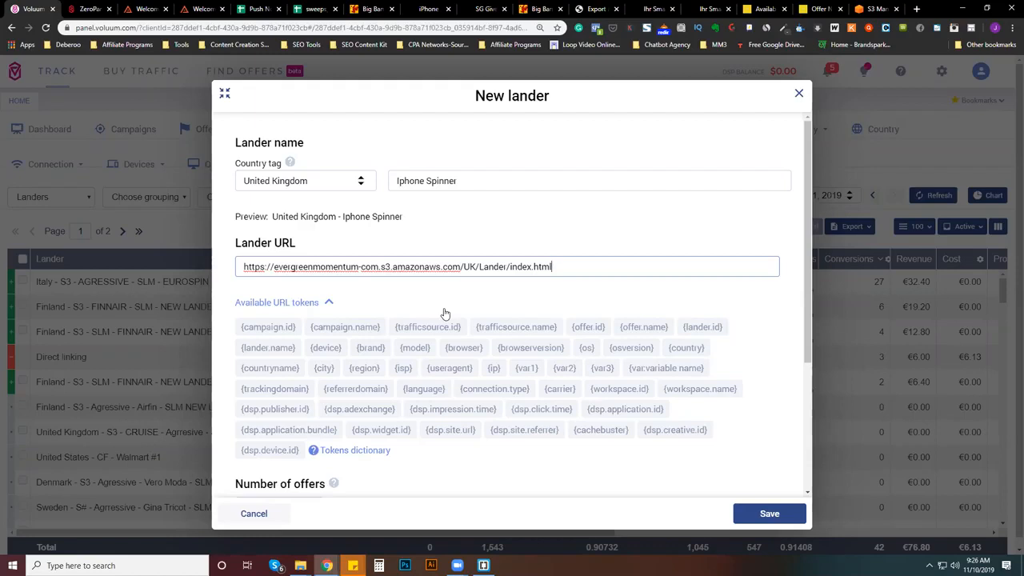
{"action": "scroll", "coordinate": [445, 313], "scroll_direction": "down", "scroll_amount": 3}
{"action": "scroll", "coordinate": [446, 314], "scroll_direction": "up", "scroll_amount": 3}
{"action": "scroll", "coordinate": [438, 452], "scroll_direction": "down", "scroll_amount": 3}
{"action": "scroll", "coordinate": [451, 434], "scroll_direction": "up", "scroll_amount": 3}
{"action": "scroll", "coordinate": [413, 259], "scroll_direction": "down", "scroll_amount": 3}
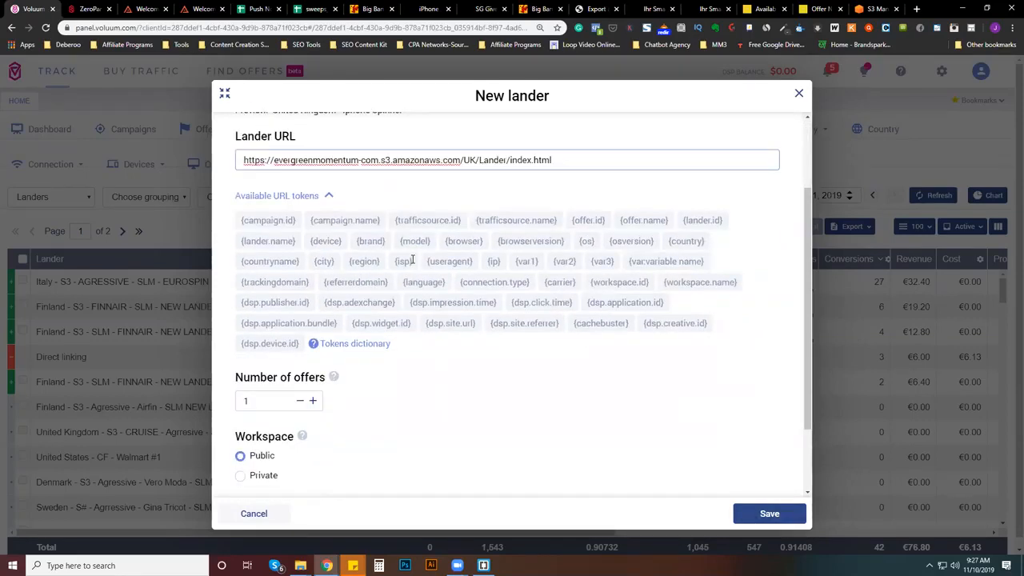
- Add a new tag "test" to the lander and save it
{"action": "left_click", "coordinate": [411, 433]}
{"action": "type", "text": "test"}
{"action": "left_click", "coordinate": [430, 373]}
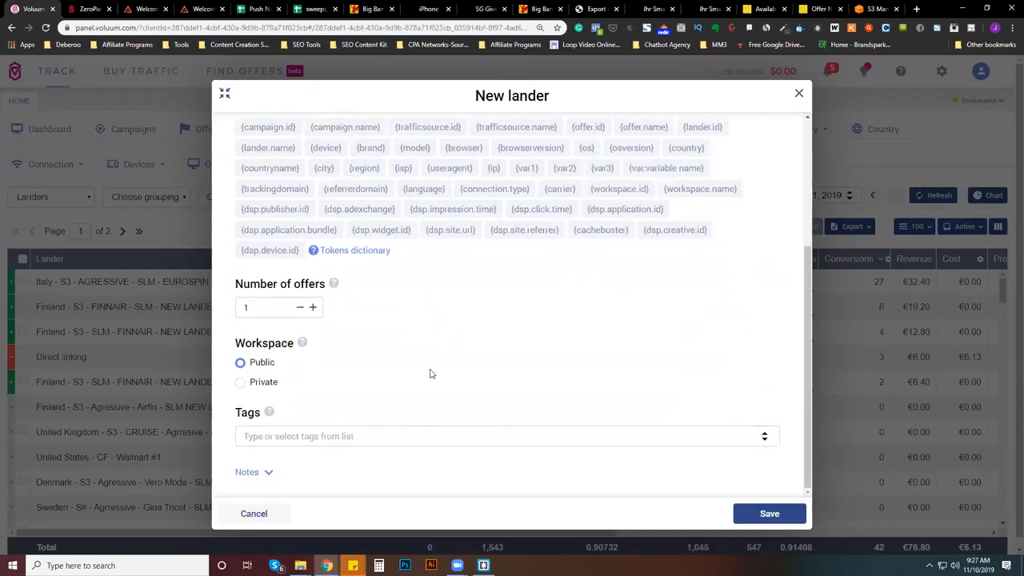
{"action": "left_click", "coordinate": [344, 434]}
{"action": "type", "text": "test"}
{"action": "left_click", "coordinate": [378, 407]}
{"action": "left_click", "coordinate": [366, 436]}
{"action": "type", "text": "test"}
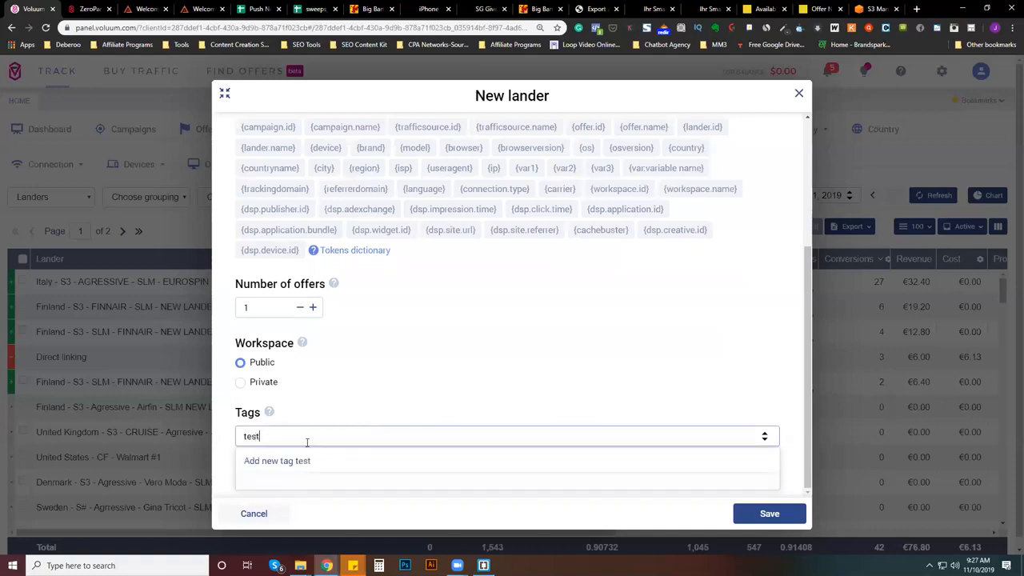
{"action": "left_click", "coordinate": [272, 463]}
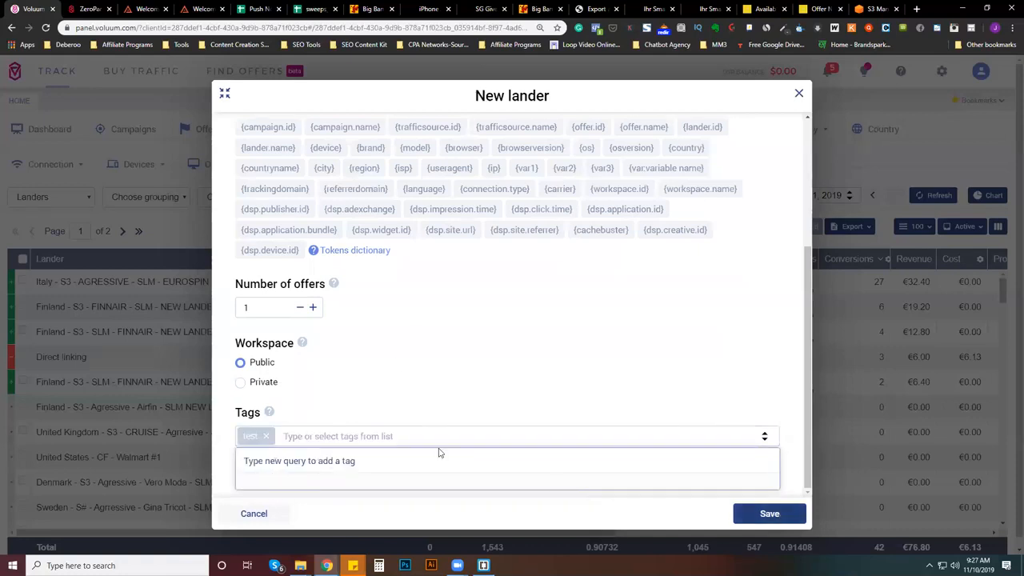
{"action": "left_click", "coordinate": [782, 514]}
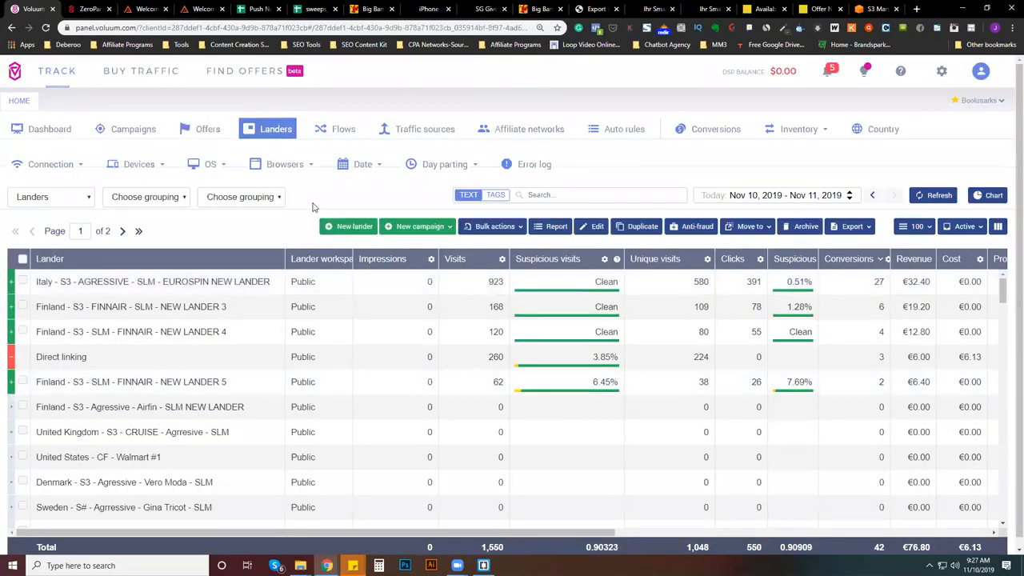
- Start a new campaign and choose Zeropark as its traffic source
{"action": "left_click", "coordinate": [410, 227]}
{"action": "left_click", "coordinate": [403, 248]}
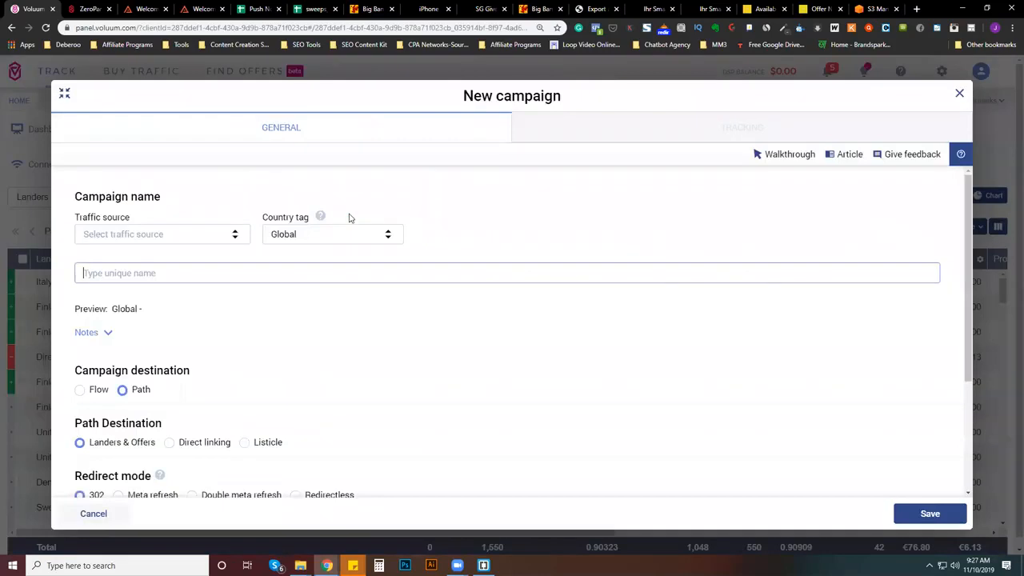
{"action": "left_click", "coordinate": [122, 234]}
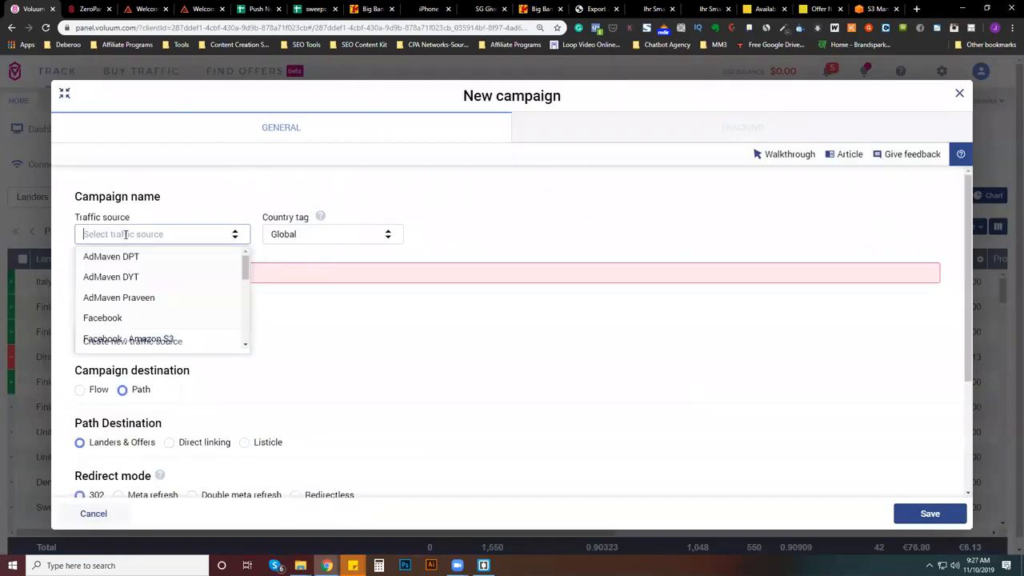
{"action": "type", "text": "zerop"}
{"action": "left_click", "coordinate": [138, 256]}
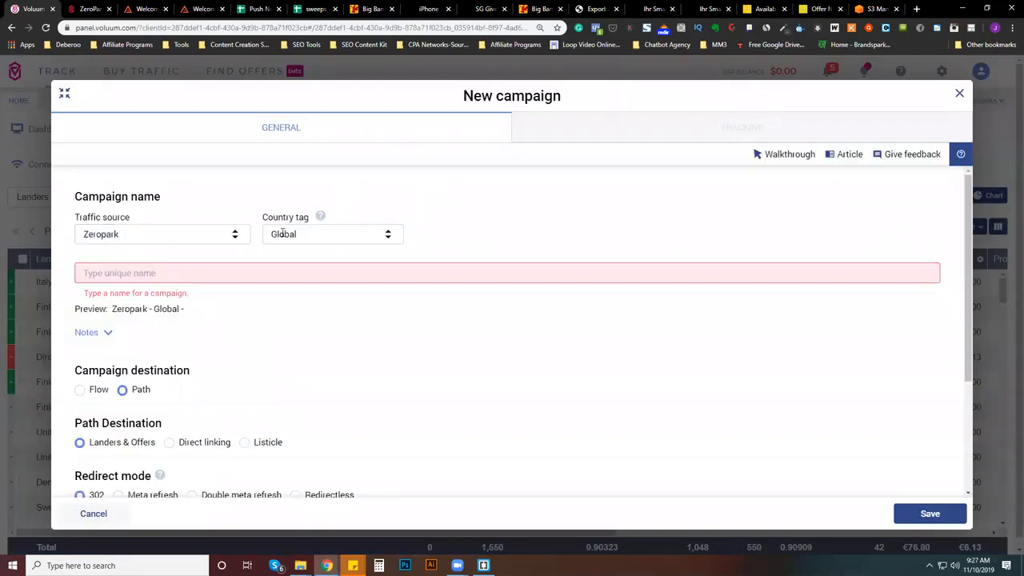
- Set the campaign's country tag to United Kingdom and name the campaign "iphone"
{"action": "left_click", "coordinate": [284, 234]}
{"action": "type", "text": "united"}
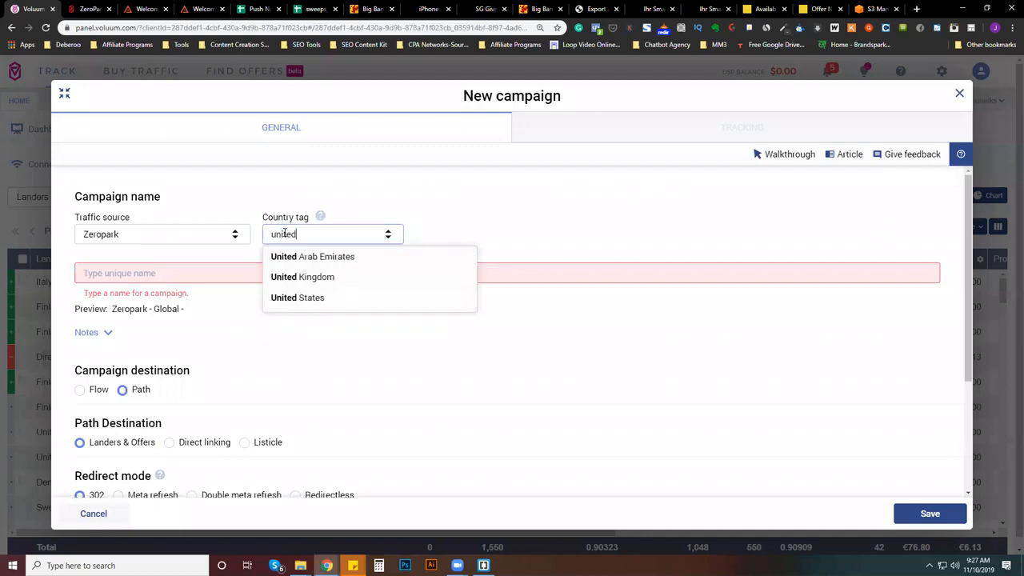
{"action": "left_click", "coordinate": [289, 276]}
{"action": "left_click", "coordinate": [220, 275]}
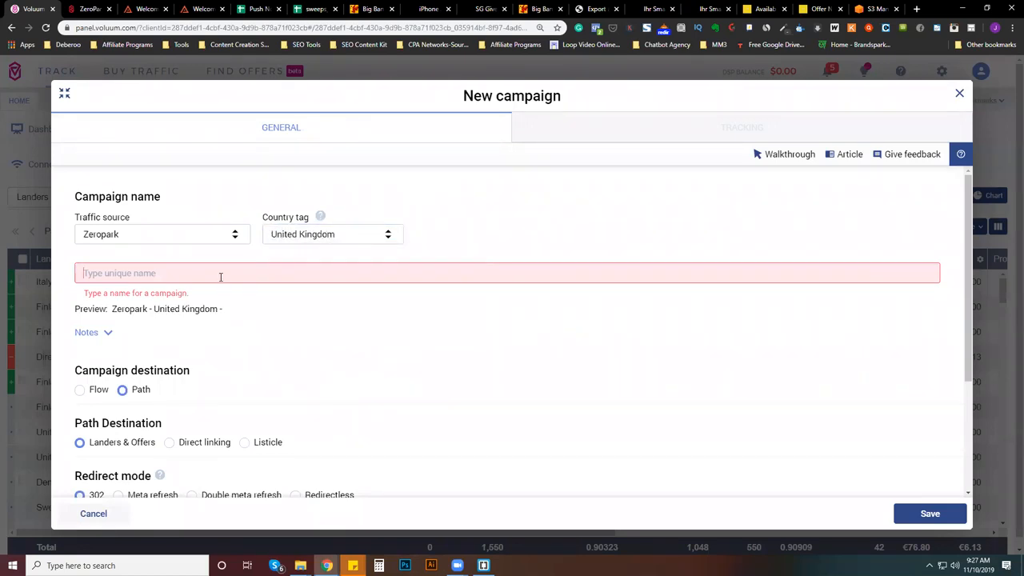
{"action": "type", "text": "iphone"}
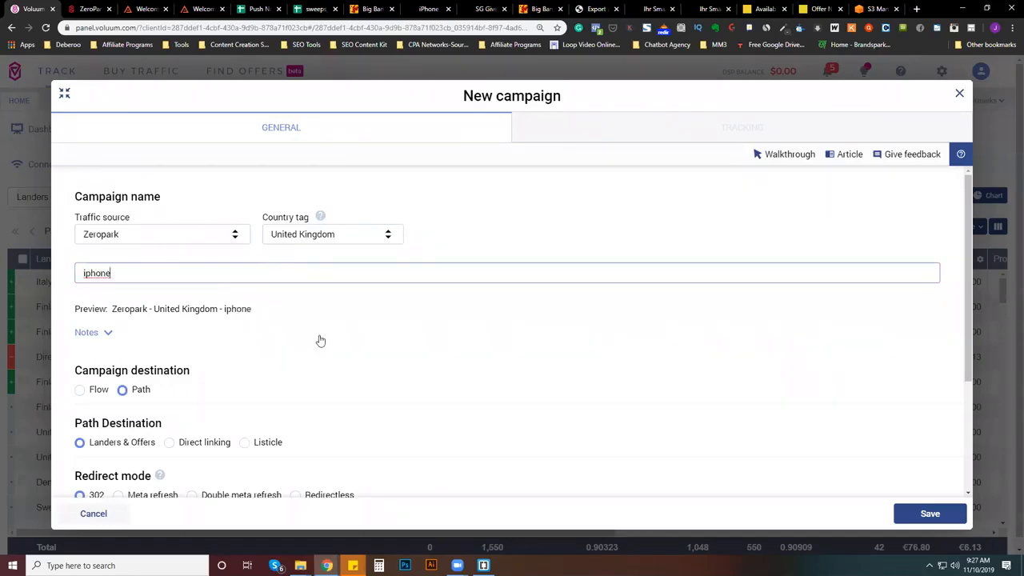
{"action": "left_click", "coordinate": [321, 337]}
- Assign the "United Kingdom - Iphone Spinner" lander to the campaign path
{"action": "scroll", "coordinate": [362, 292], "scroll_direction": "down", "scroll_amount": 3}
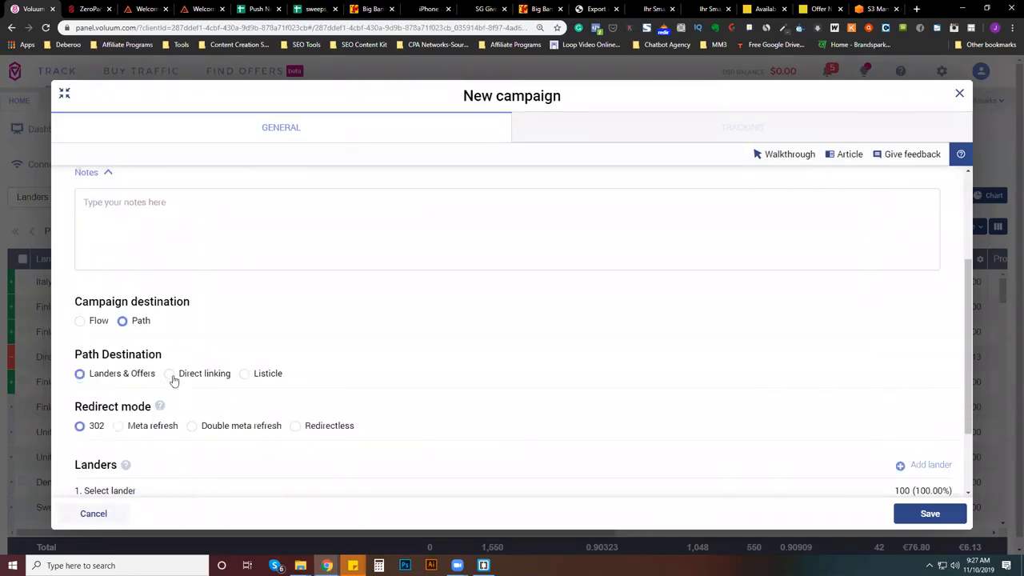
{"action": "scroll", "coordinate": [190, 459], "scroll_direction": "down", "scroll_amount": 2}
{"action": "left_click", "coordinate": [117, 388]}
{"action": "type", "text": "s"}
{"action": "key", "text": "BackSpace"}
{"action": "type", "text": "u"}
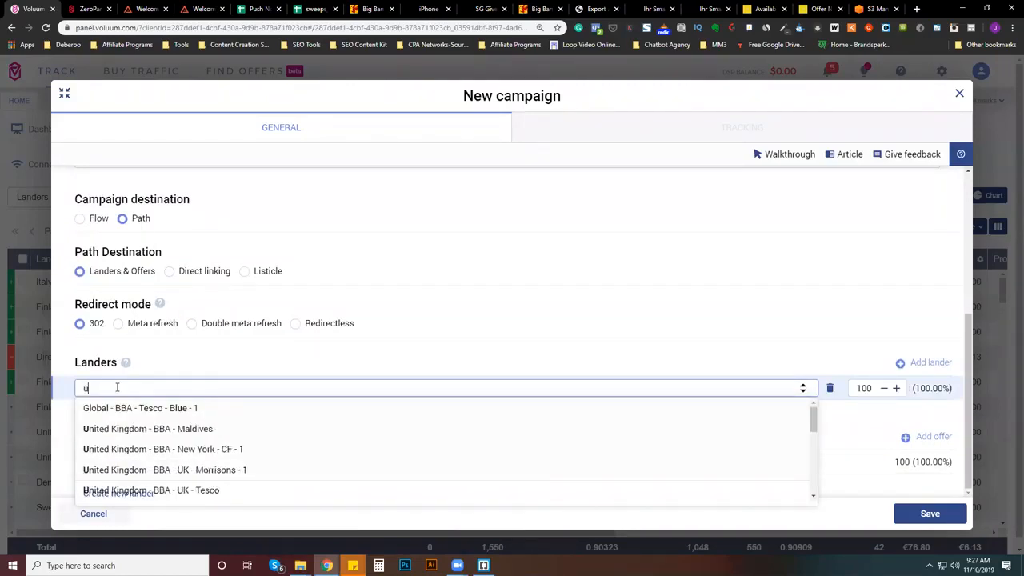
{"action": "key", "text": "BackSpace"}
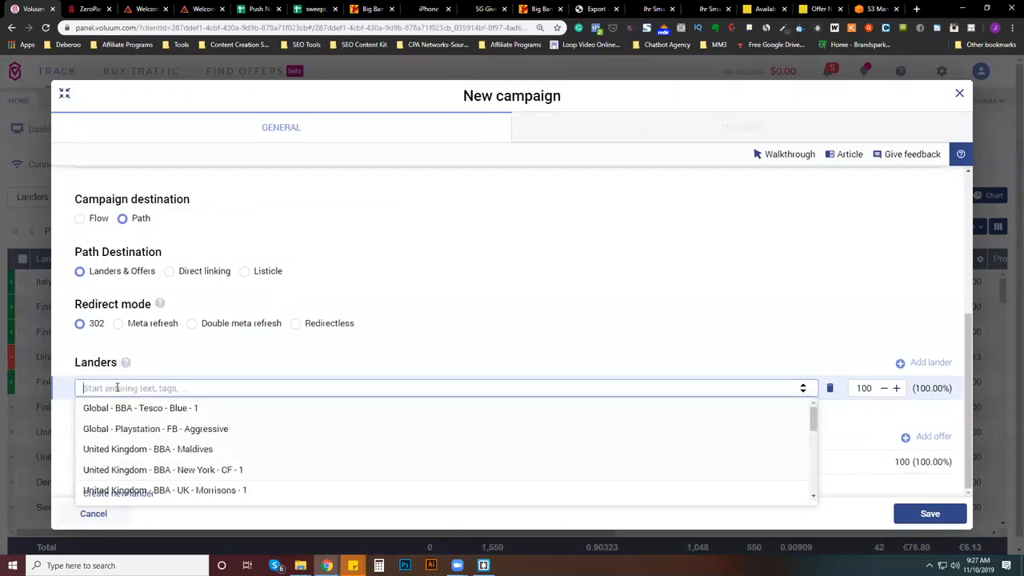
{"action": "type", "text": "ipho"}
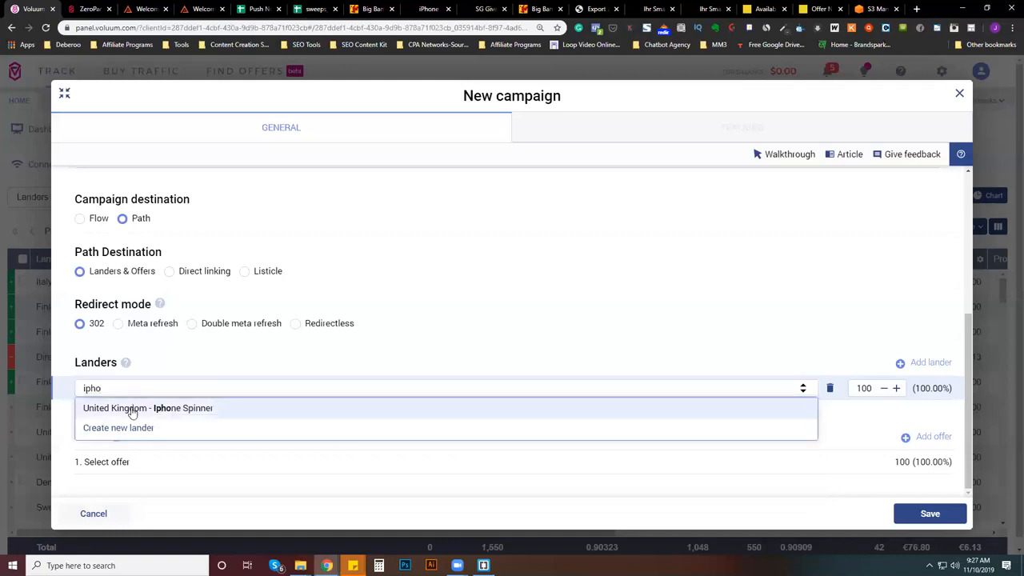
{"action": "left_click", "coordinate": [135, 410]}
- Choose the Big Bang Ads Example 1 UK offer (2991, free sweepstakes, sweep #54, non incent) as the campaign's offer
{"action": "left_click", "coordinate": [98, 462]}
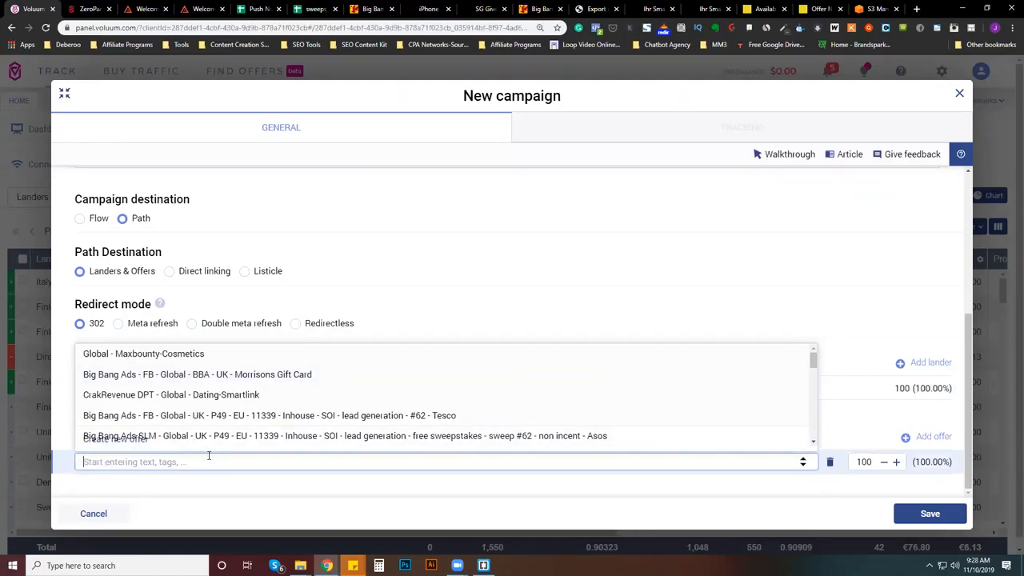
{"action": "scroll", "coordinate": [224, 423], "scroll_direction": "down", "scroll_amount": 1}
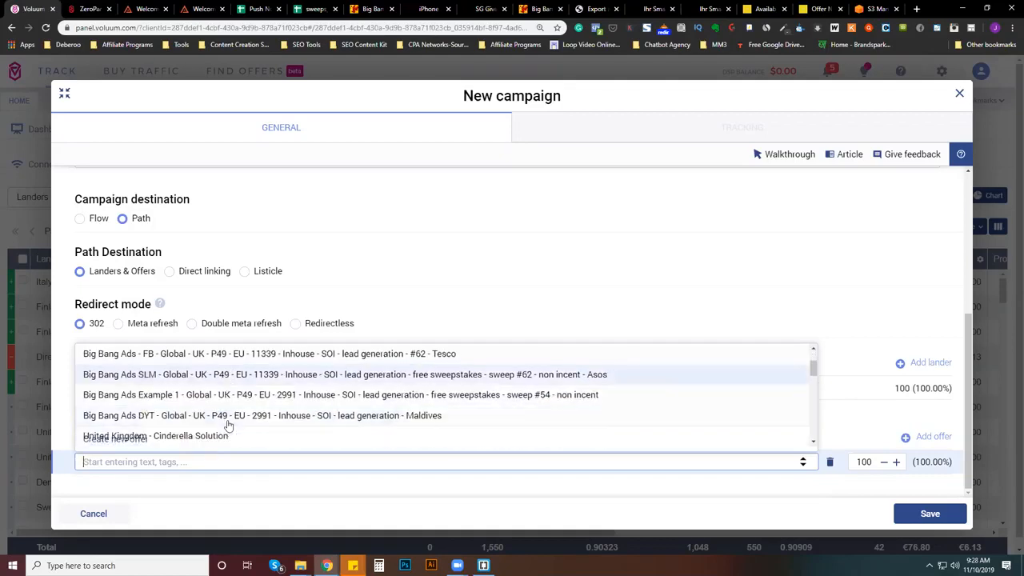
{"action": "left_click", "coordinate": [323, 393]}
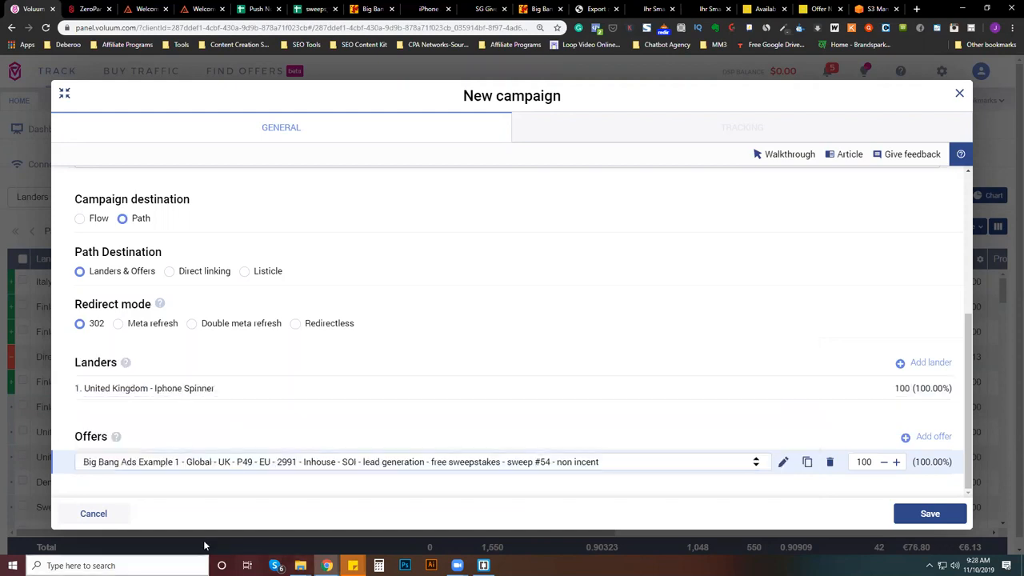
- Save the campaign, copy its campaign URL and switch to the Zeropark new campaign form
{"action": "left_click", "coordinate": [944, 519]}
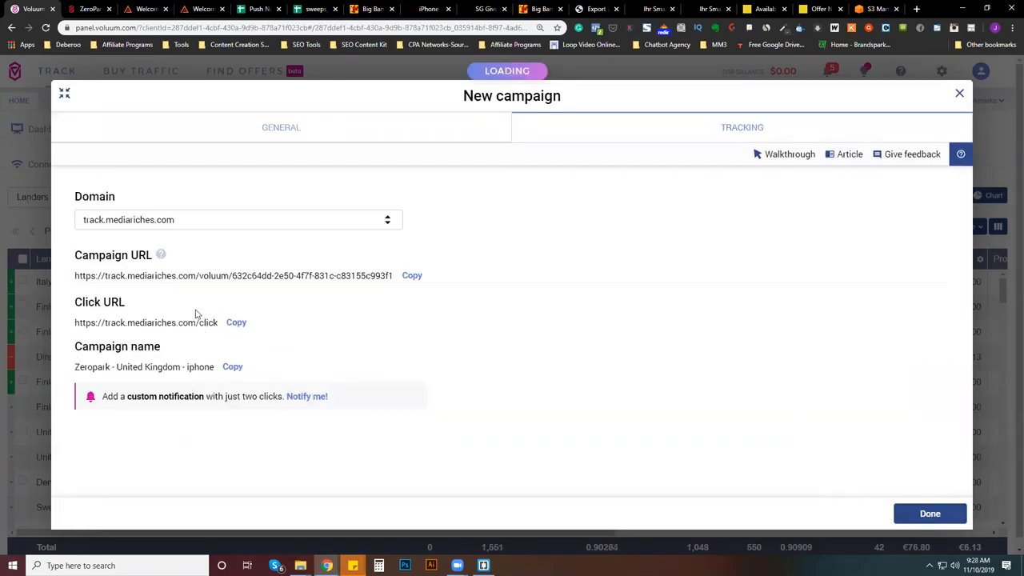
{"action": "left_click", "coordinate": [413, 276]}
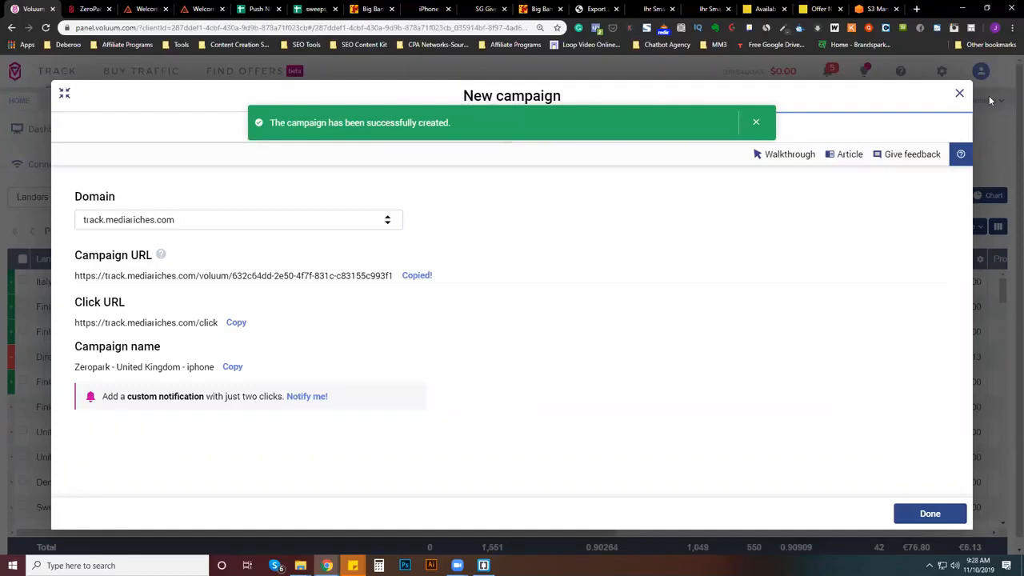
{"action": "left_click", "coordinate": [88, 9]}
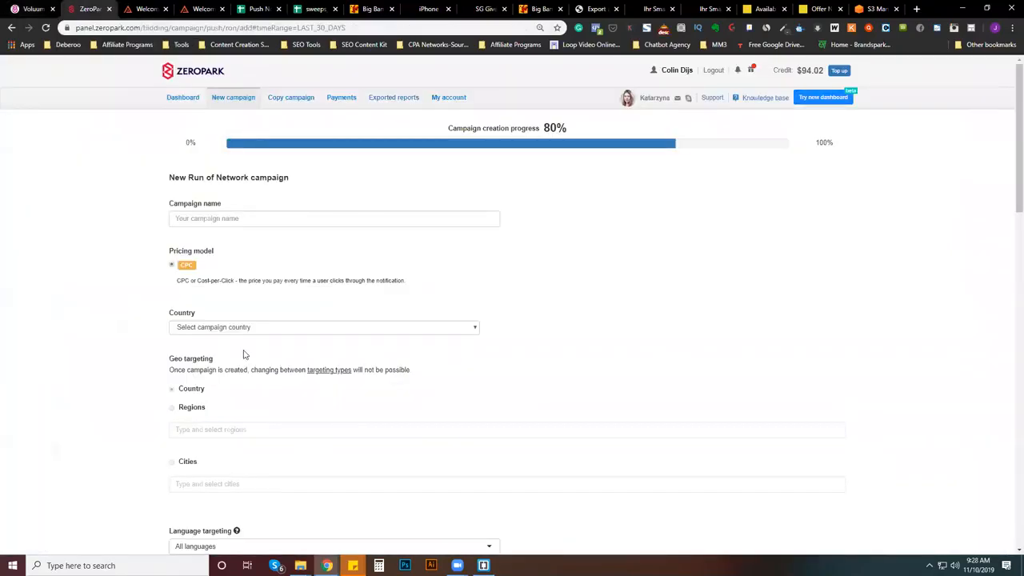
- Name the Run of Network campaign "iphone" and set its country to United Kingdom
{"action": "left_click", "coordinate": [250, 221]}
{"action": "type", "text": "iphone"}
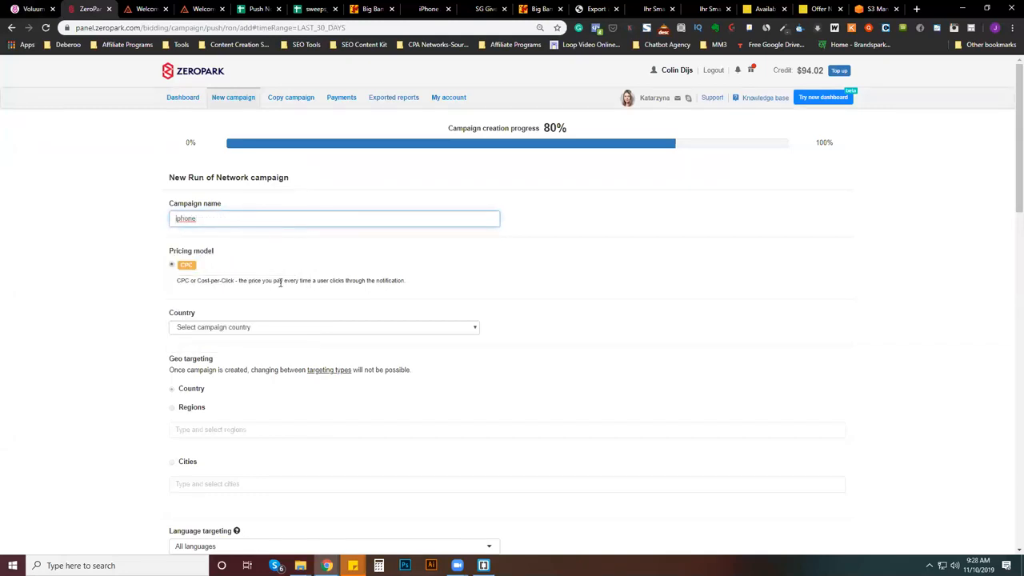
{"action": "left_click", "coordinate": [280, 328]}
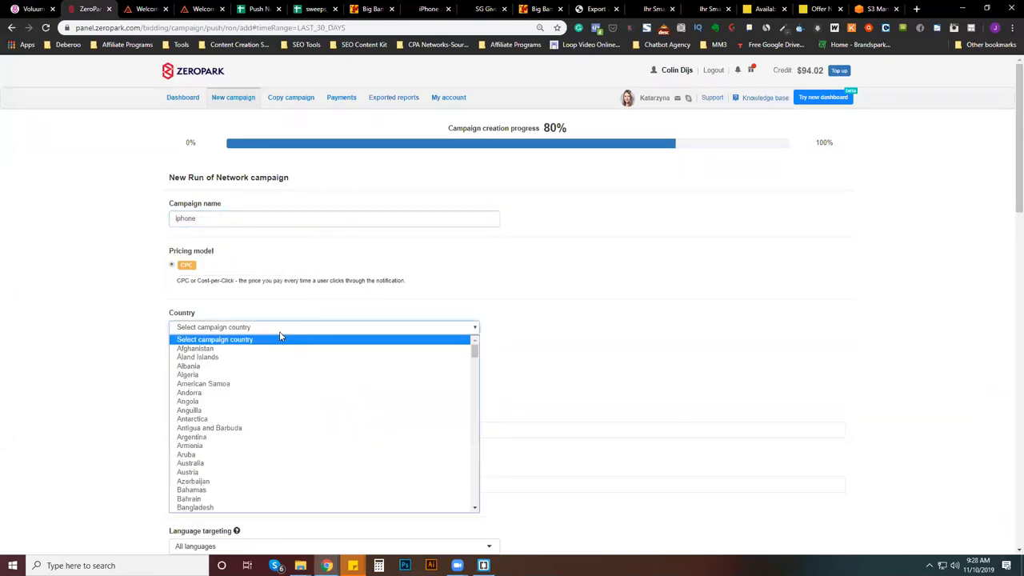
{"action": "type", "text": "un"}
{"action": "scroll", "coordinate": [277, 379], "scroll_direction": "down", "scroll_amount": 3}
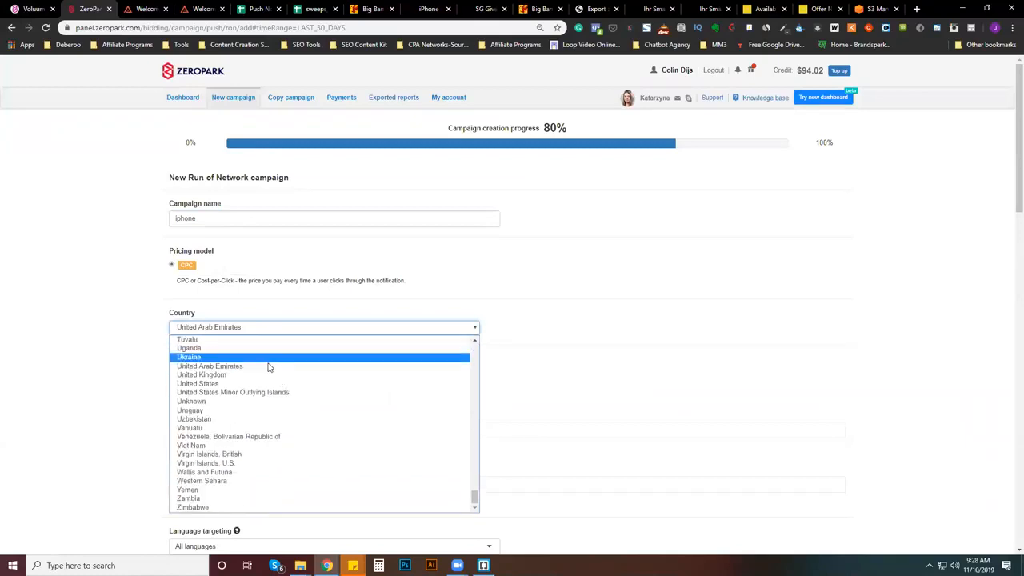
{"action": "left_click", "coordinate": [269, 373]}
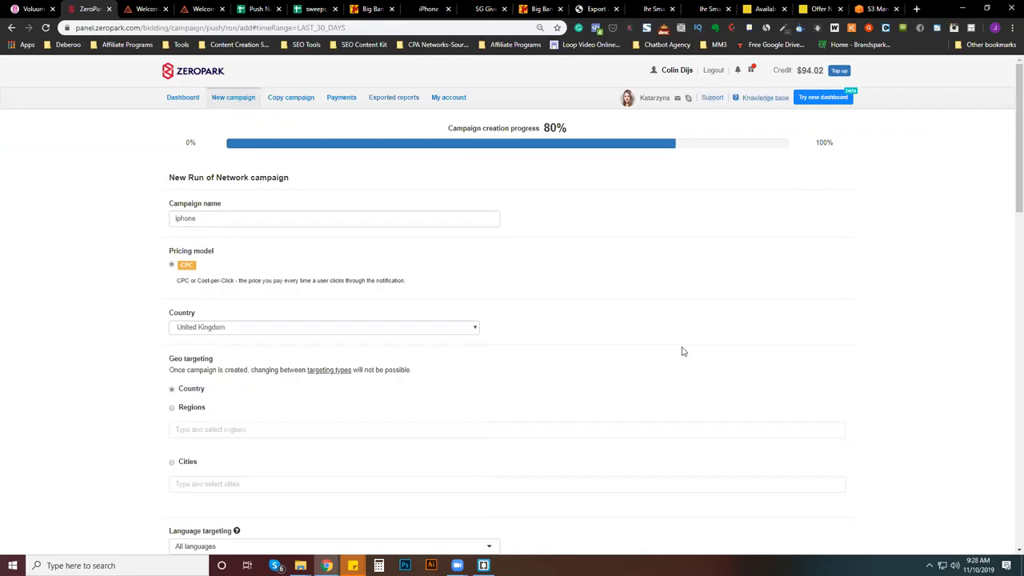
- Keep the suggested CPC bid and limit the campaign's daily budget to $30
{"action": "scroll", "coordinate": [683, 351], "scroll_direction": "down", "scroll_amount": 2}
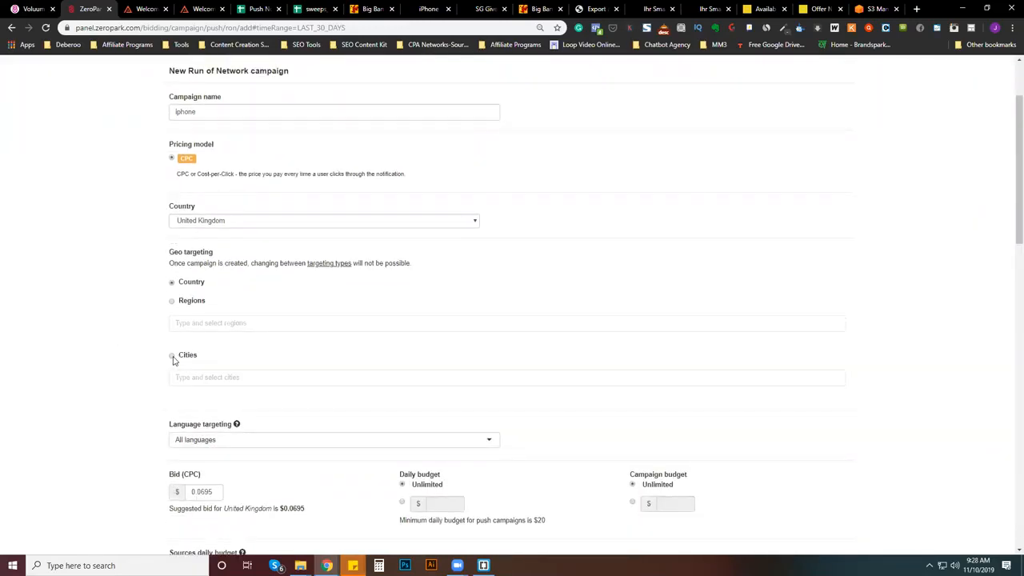
{"action": "scroll", "coordinate": [351, 324], "scroll_direction": "down", "scroll_amount": 2}
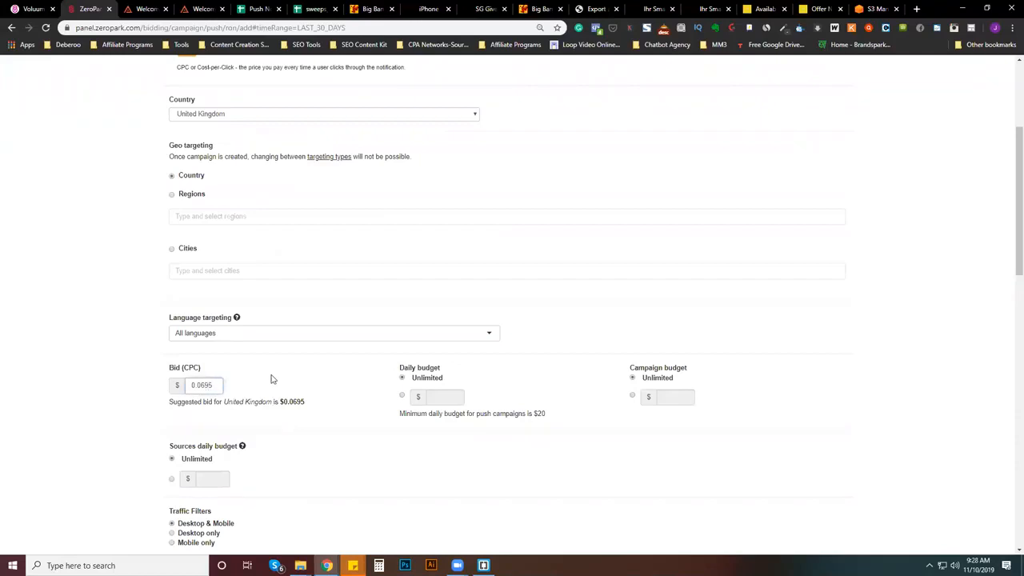
{"action": "left_click_drag", "start_coordinate": [216, 386], "coordinate": [201, 385]}
{"action": "left_click", "coordinate": [213, 381]}
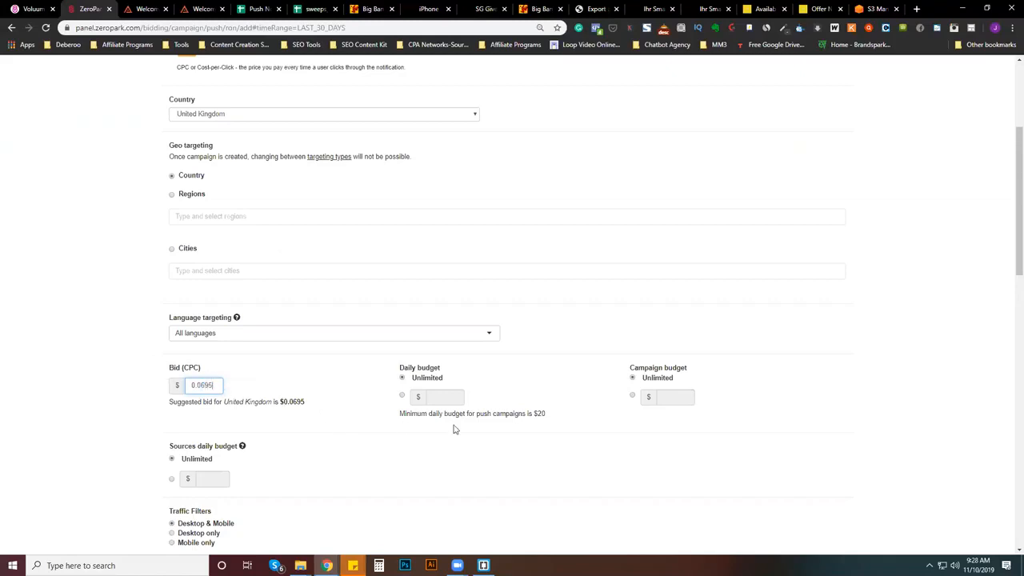
{"action": "left_click", "coordinate": [403, 397]}
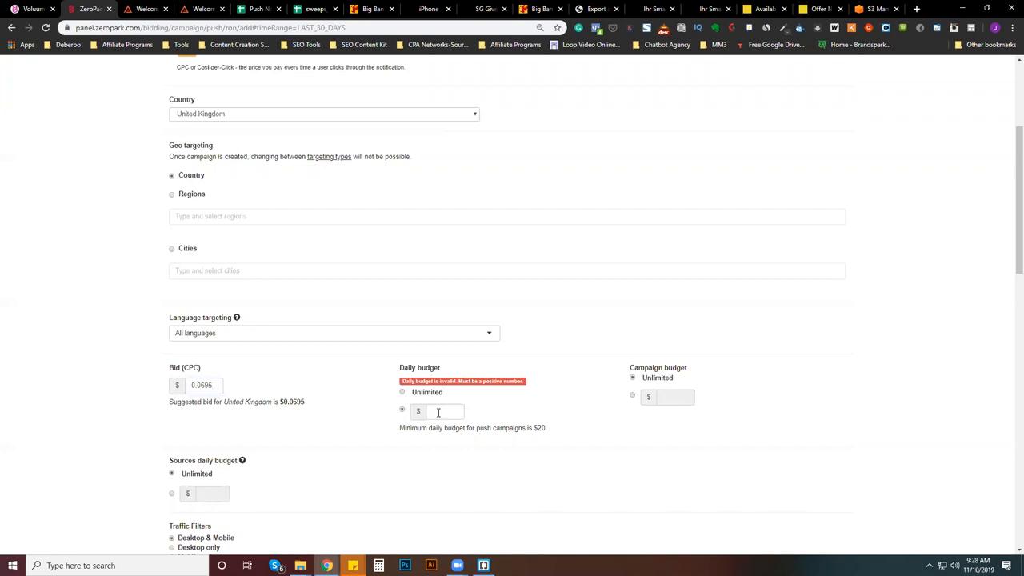
{"action": "left_click", "coordinate": [450, 410]}
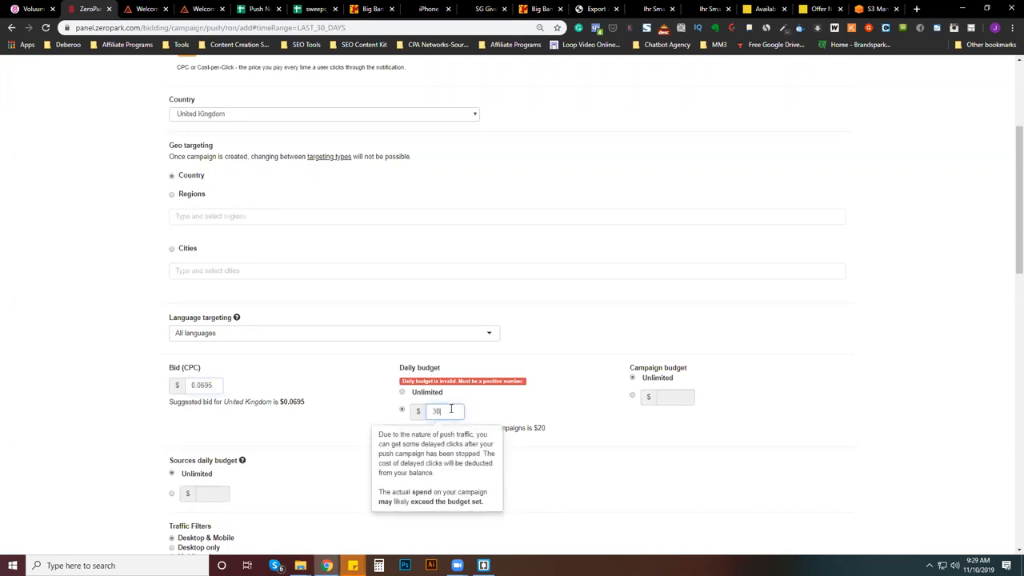
{"action": "left_click", "coordinate": [526, 412]}
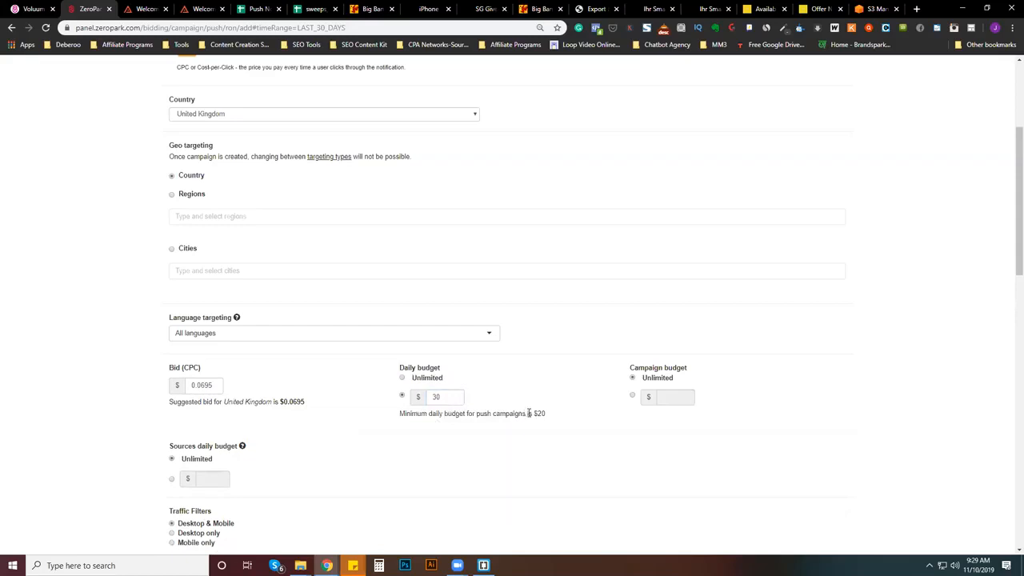
- Restrict the traffic filters to mobile only and set the Android Phone version to 5.0 or newer in the advanced filters
{"action": "scroll", "coordinate": [531, 413], "scroll_direction": "down", "scroll_amount": 1}
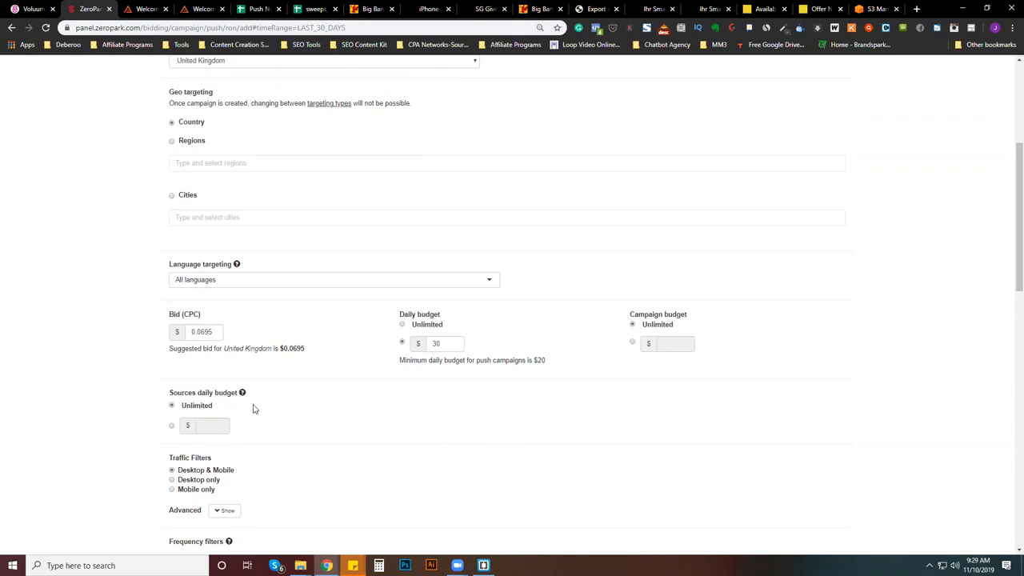
{"action": "scroll", "coordinate": [254, 406], "scroll_direction": "down", "scroll_amount": 1}
{"action": "left_click", "coordinate": [197, 436]}
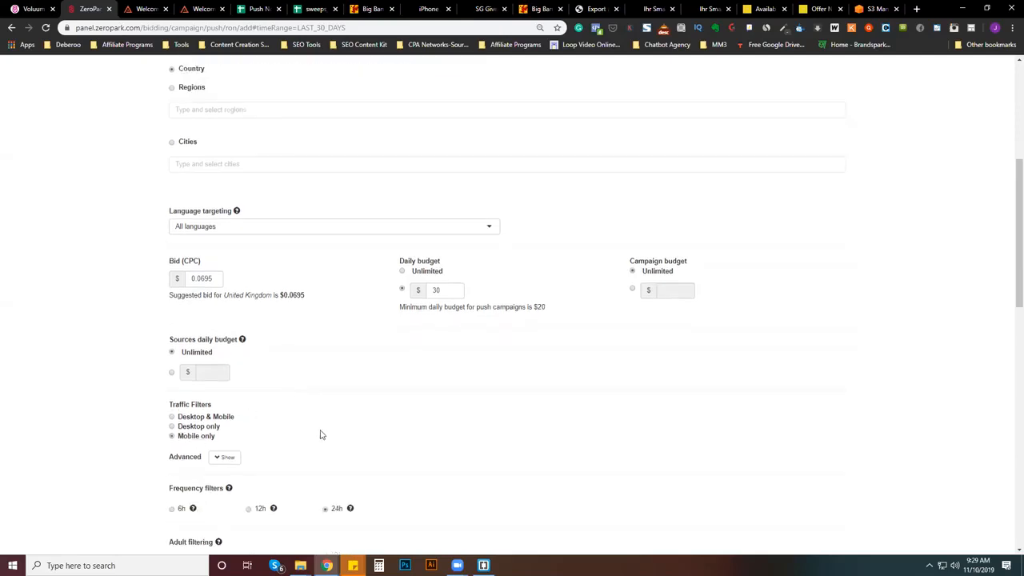
{"action": "scroll", "coordinate": [316, 434], "scroll_direction": "down", "scroll_amount": 2}
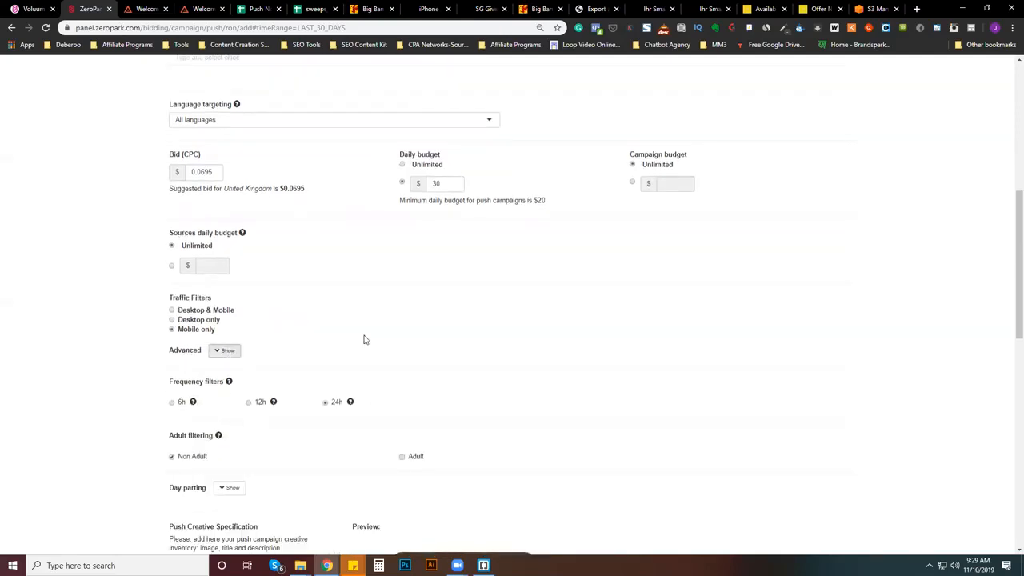
{"action": "scroll", "coordinate": [400, 368], "scroll_direction": "down", "scroll_amount": 3}
{"action": "left_click_drag", "start_coordinate": [526, 348], "coordinate": [721, 346]}
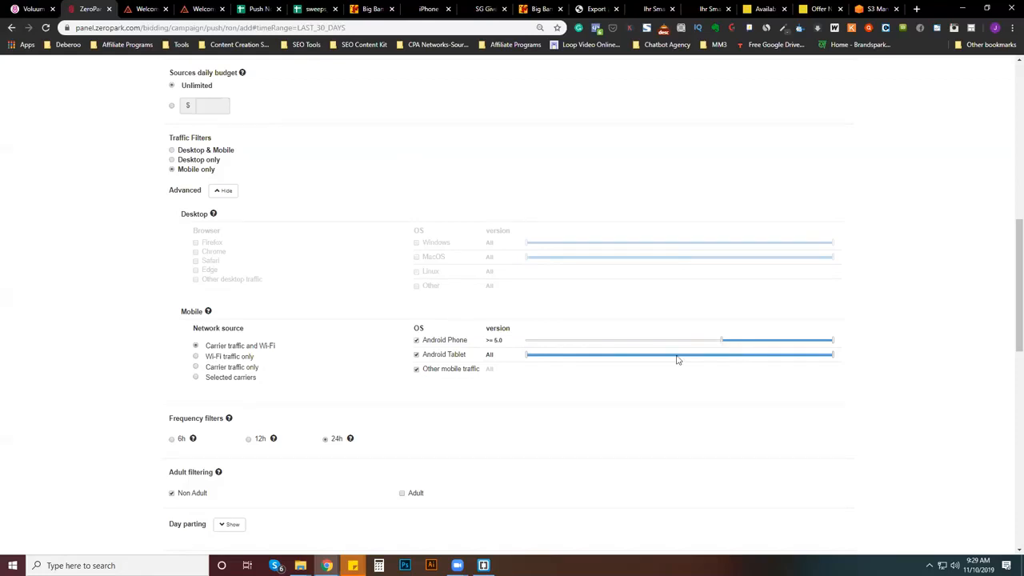
- Go to the push creative section, browse for an image to upload and open the Deberoo Push Images folder
{"action": "scroll", "coordinate": [288, 409], "scroll_direction": "down", "scroll_amount": 2}
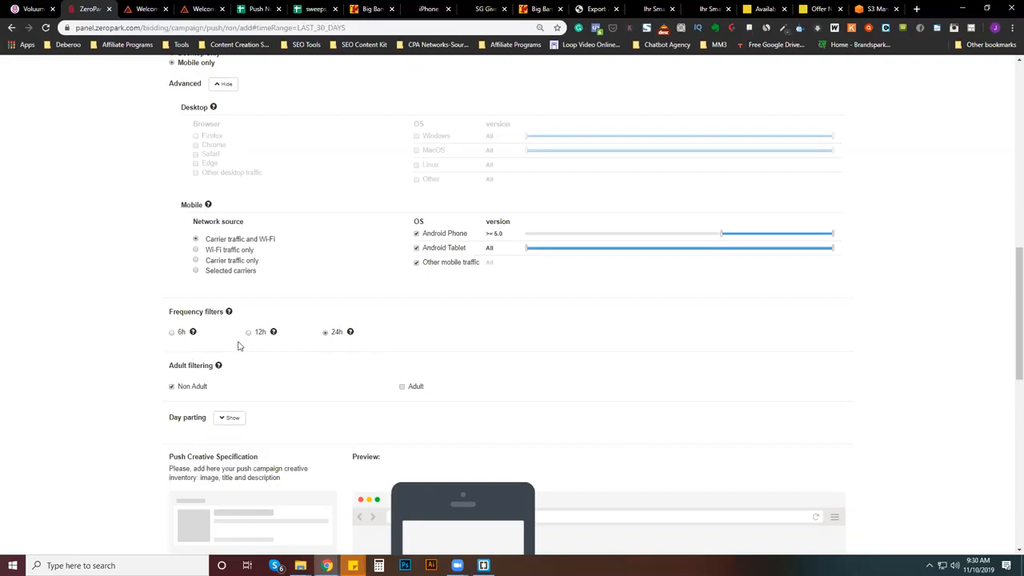
{"action": "scroll", "coordinate": [293, 343], "scroll_direction": "down", "scroll_amount": 2}
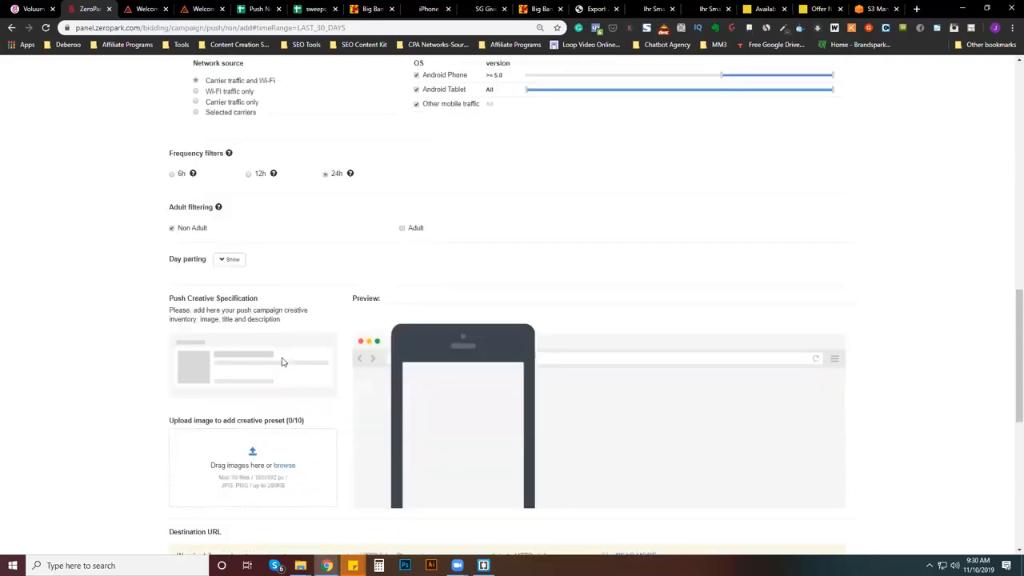
{"action": "scroll", "coordinate": [264, 352], "scroll_direction": "down", "scroll_amount": 1}
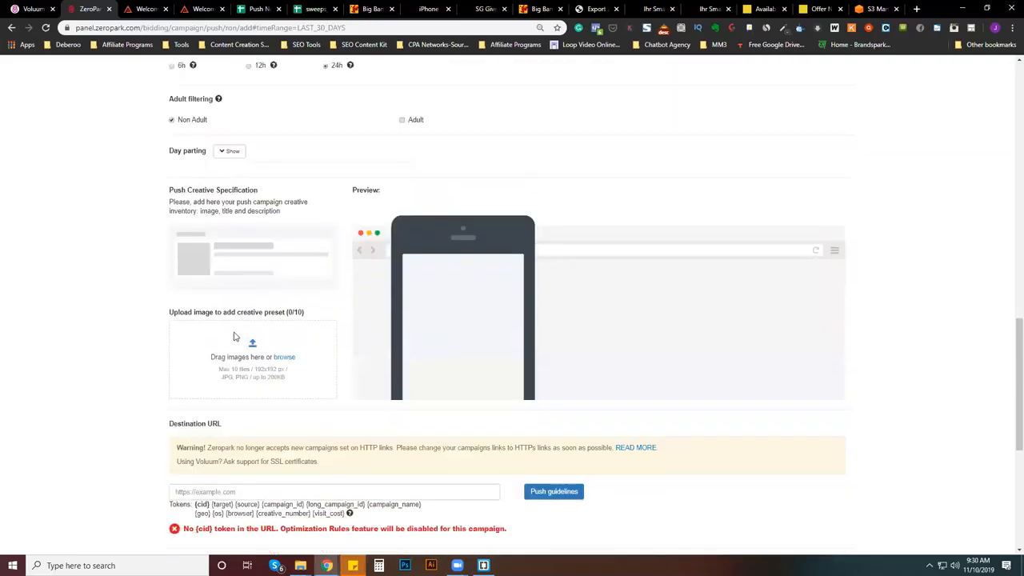
{"action": "left_click", "coordinate": [284, 358]}
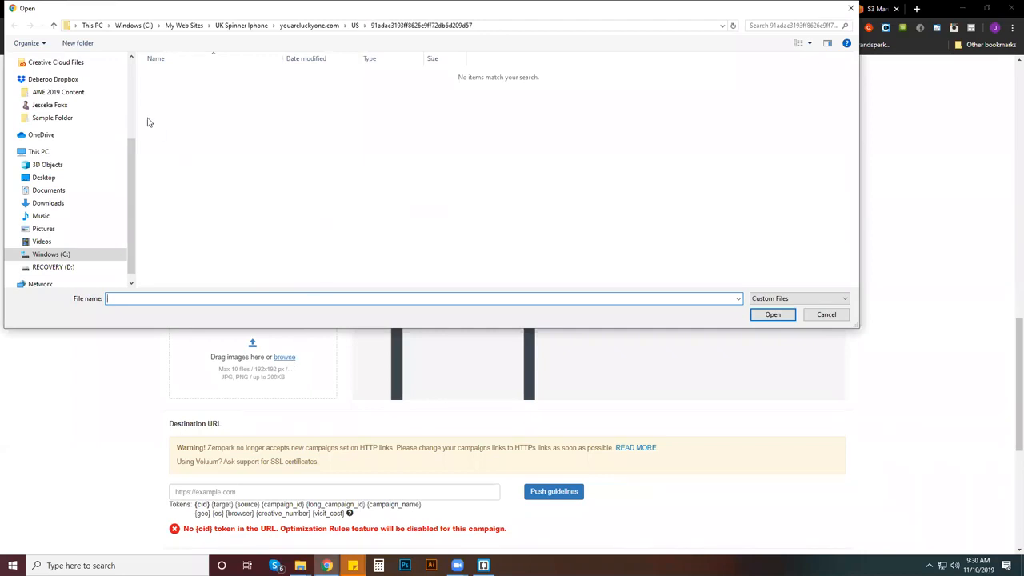
{"action": "scroll", "coordinate": [79, 175], "scroll_direction": "up", "scroll_amount": 2}
{"action": "scroll", "coordinate": [78, 174], "scroll_direction": "up", "scroll_amount": 3}
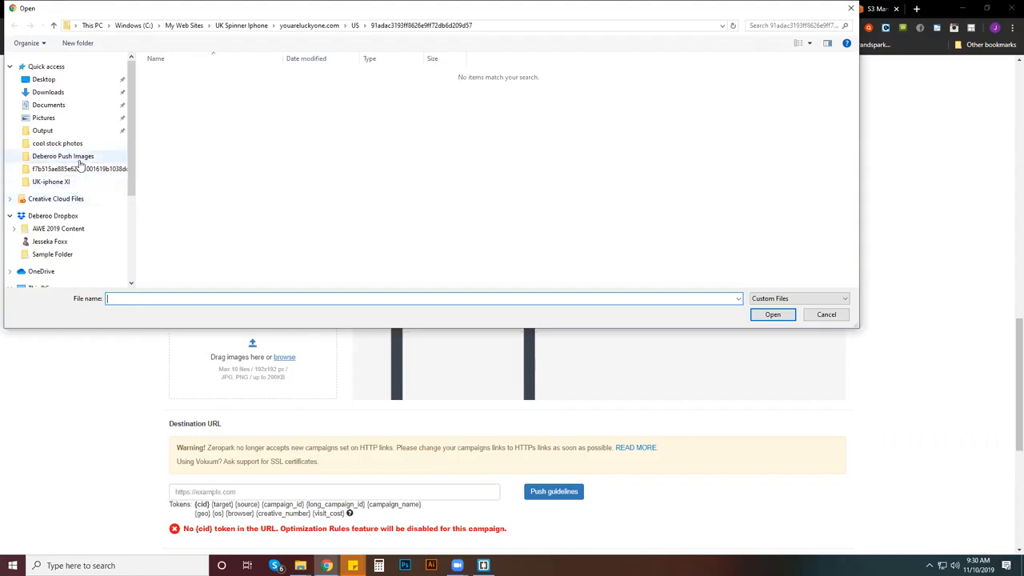
{"action": "left_click", "coordinate": [76, 157]}
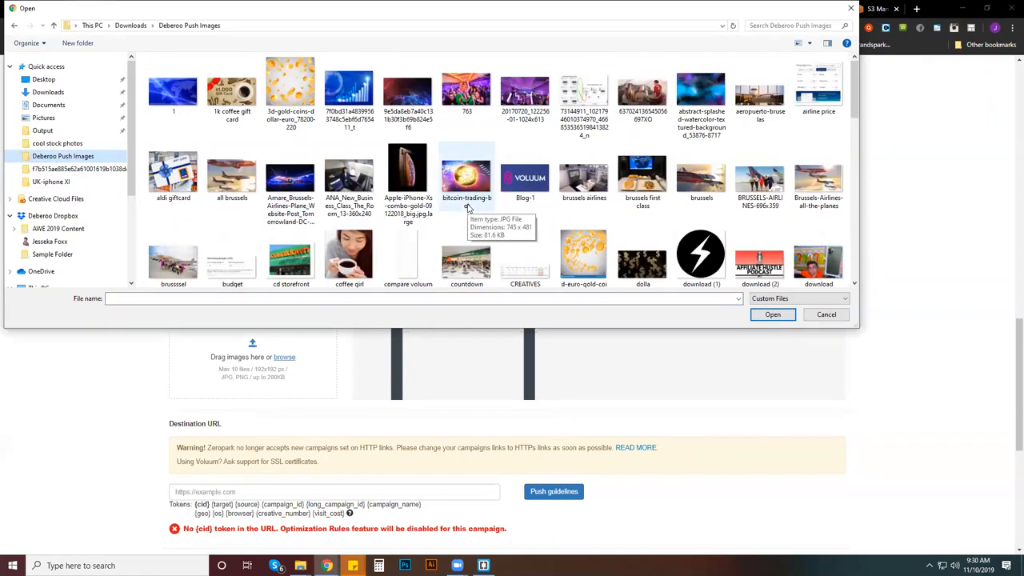
- Try the "email icon" image as a push creative, then remove its entry
{"action": "scroll", "coordinate": [488, 208], "scroll_direction": "down", "scroll_amount": 2}
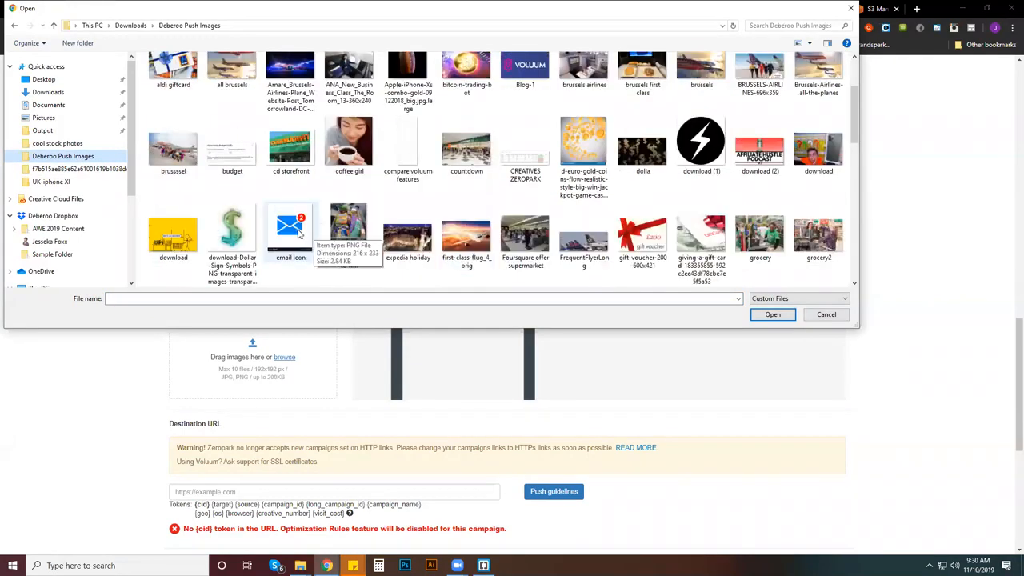
{"action": "double_click", "coordinate": [296, 230]}
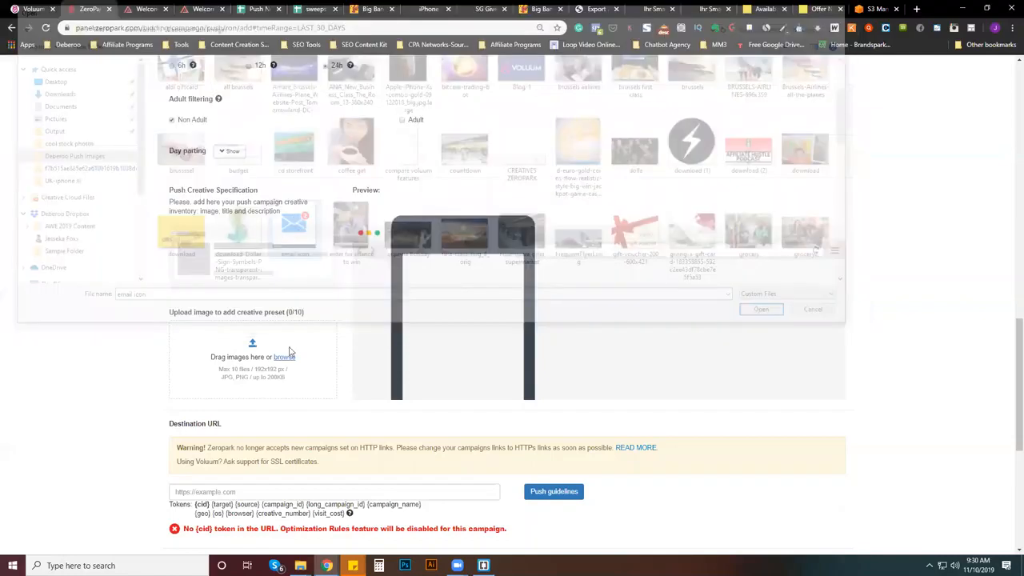
{"action": "left_click", "coordinate": [323, 279]}
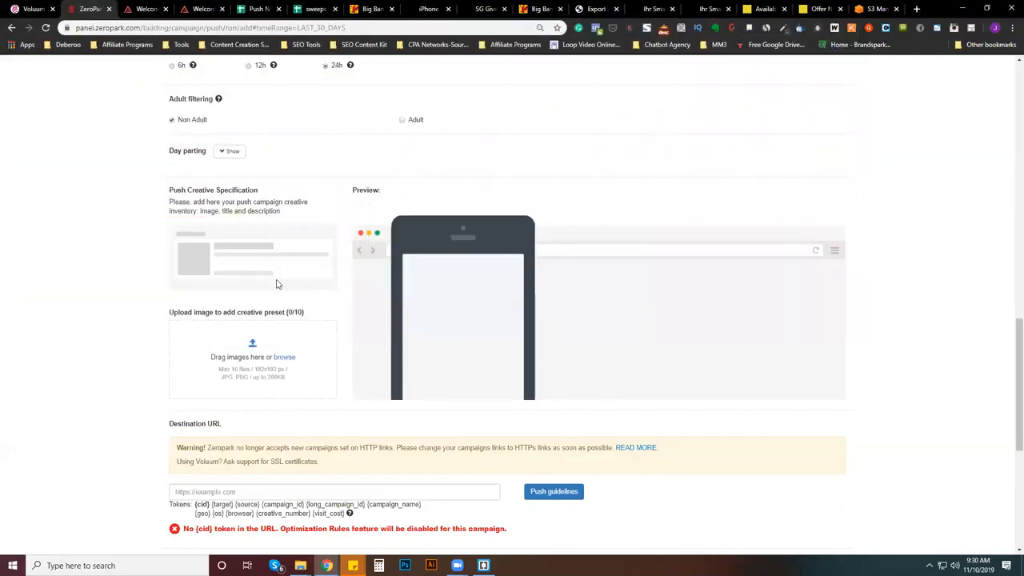
- Upload the "icon 1" envelope image and the "misscall" image as the first two push creative presets
{"action": "left_click", "coordinate": [285, 358]}
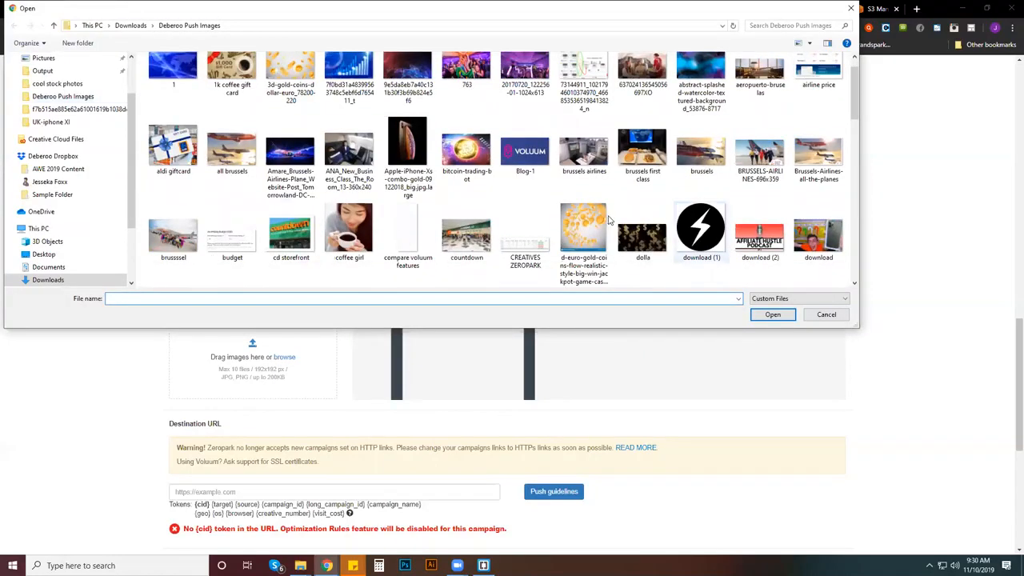
{"action": "scroll", "coordinate": [608, 220], "scroll_direction": "down", "scroll_amount": 3}
{"action": "key", "text": "Escape"}
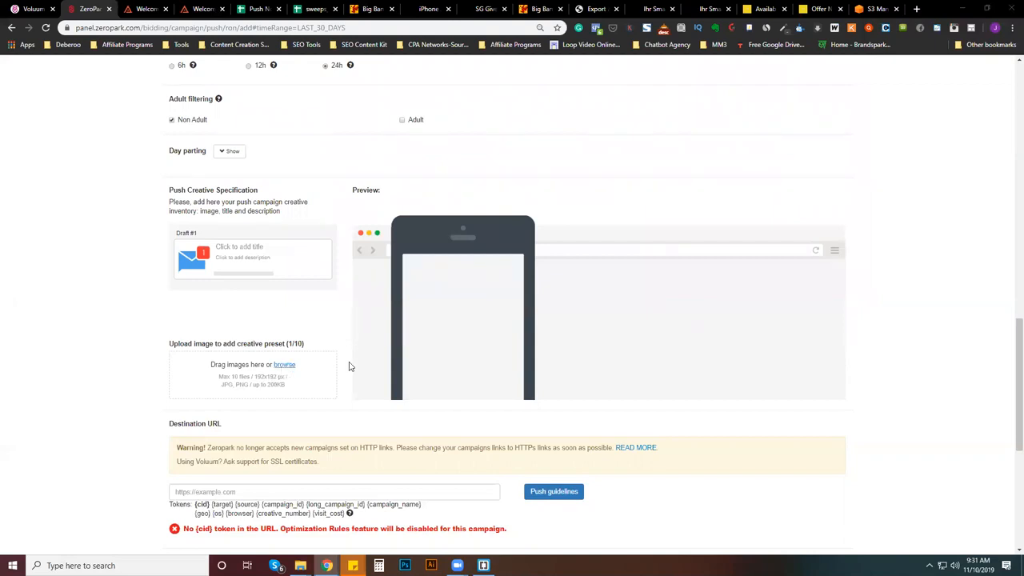
{"action": "scroll", "coordinate": [652, 164], "scroll_direction": "down", "scroll_amount": 2}
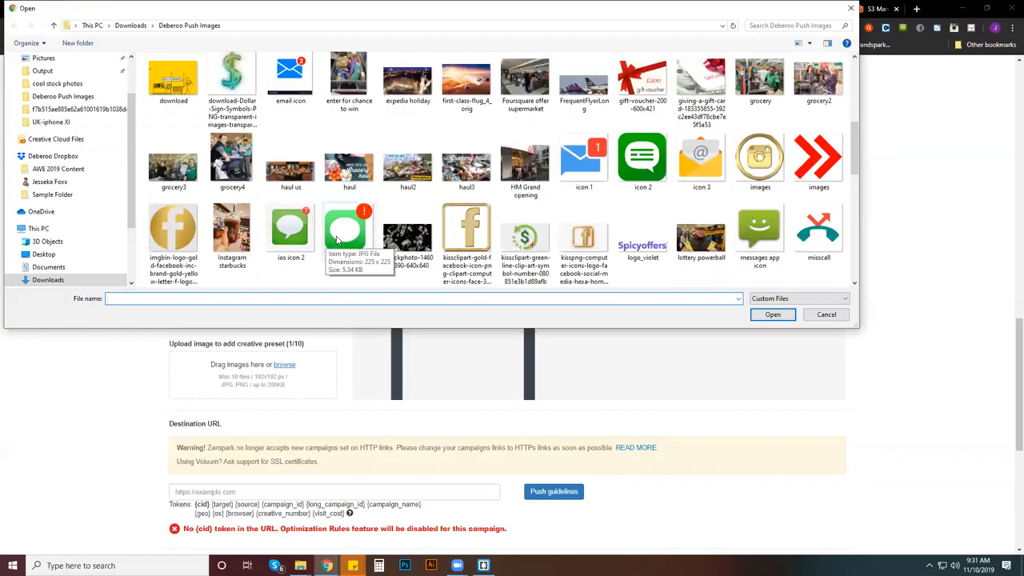
{"action": "double_click", "coordinate": [820, 229]}
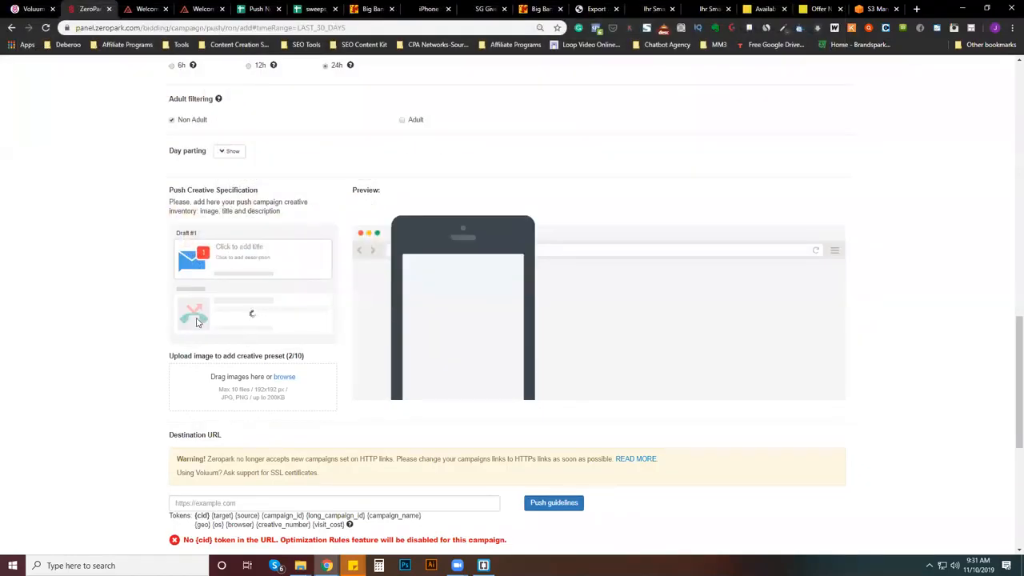
- Try the "MISSED CALL ICON" image as a third push creative, then delete its entry
{"action": "left_click", "coordinate": [327, 393]}
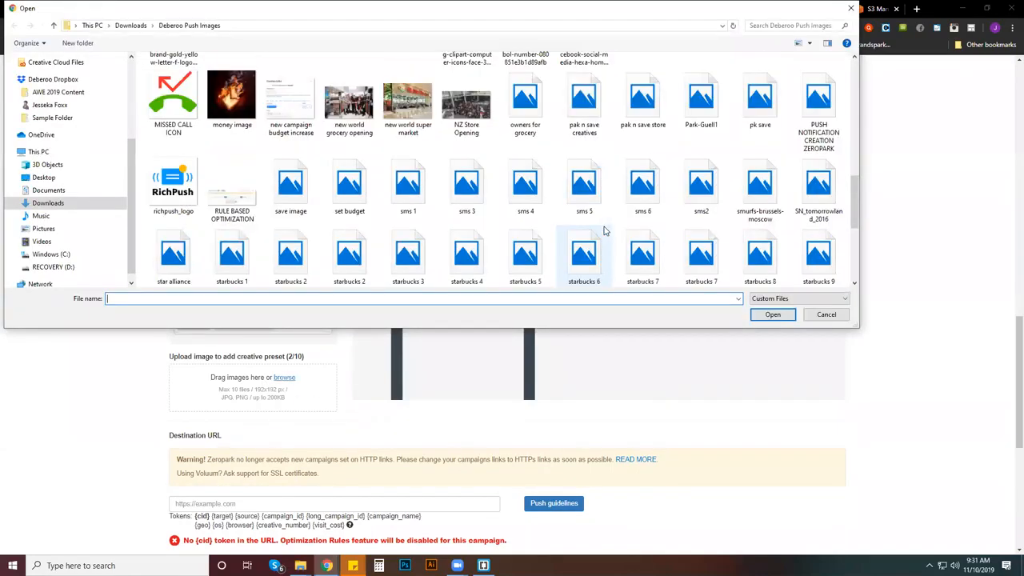
{"action": "double_click", "coordinate": [160, 108]}
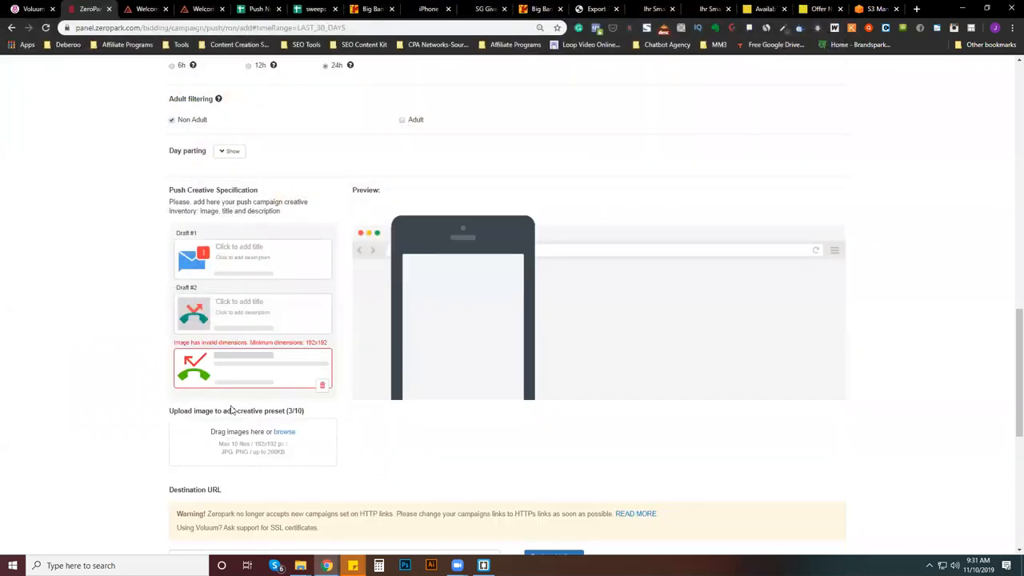
{"action": "left_click", "coordinate": [322, 386]}
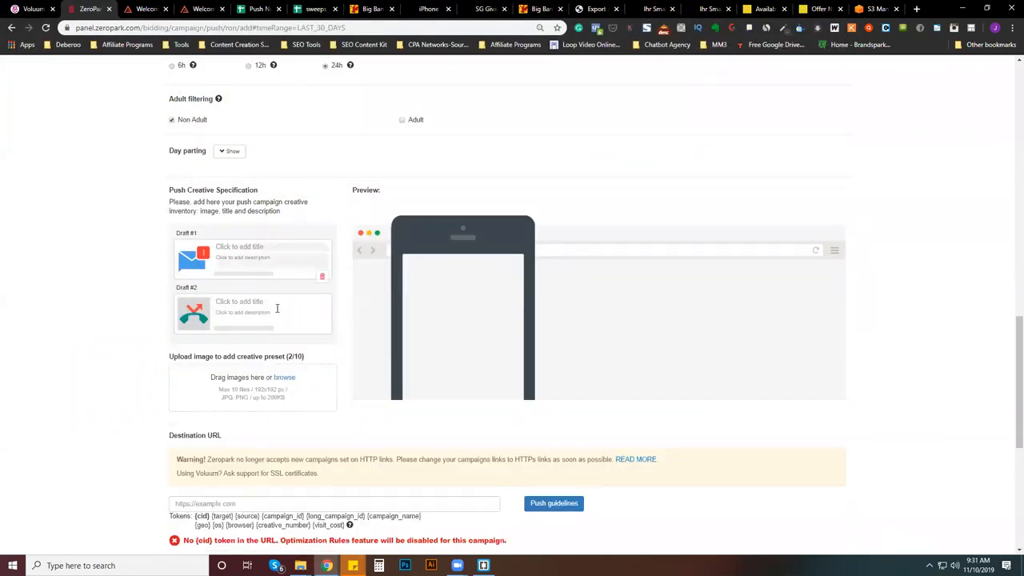
- Upload the "sms 1" image from the push images folder as the third push creative
{"action": "left_click", "coordinate": [284, 378]}
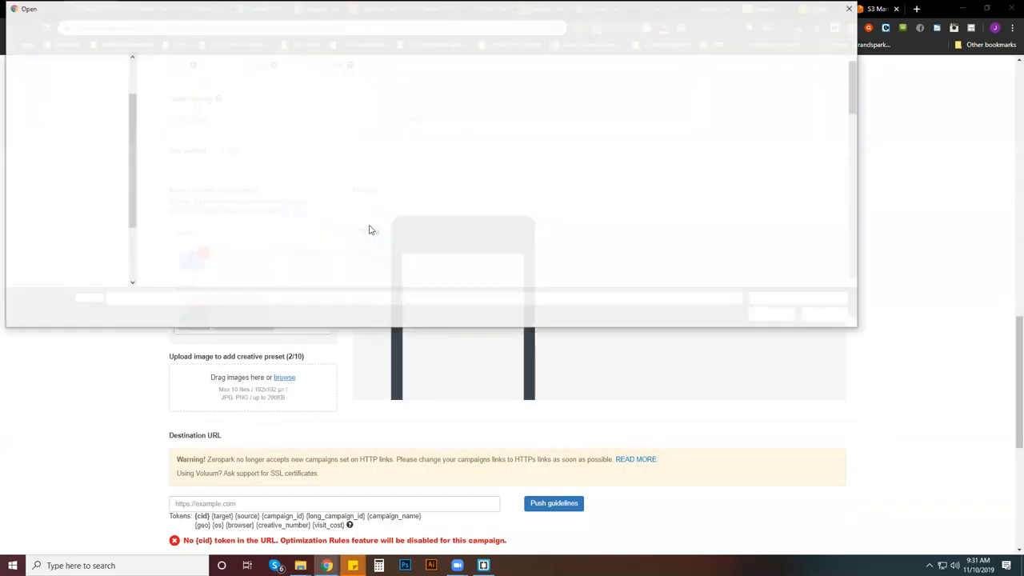
{"action": "scroll", "coordinate": [372, 236], "scroll_direction": "down", "scroll_amount": 2}
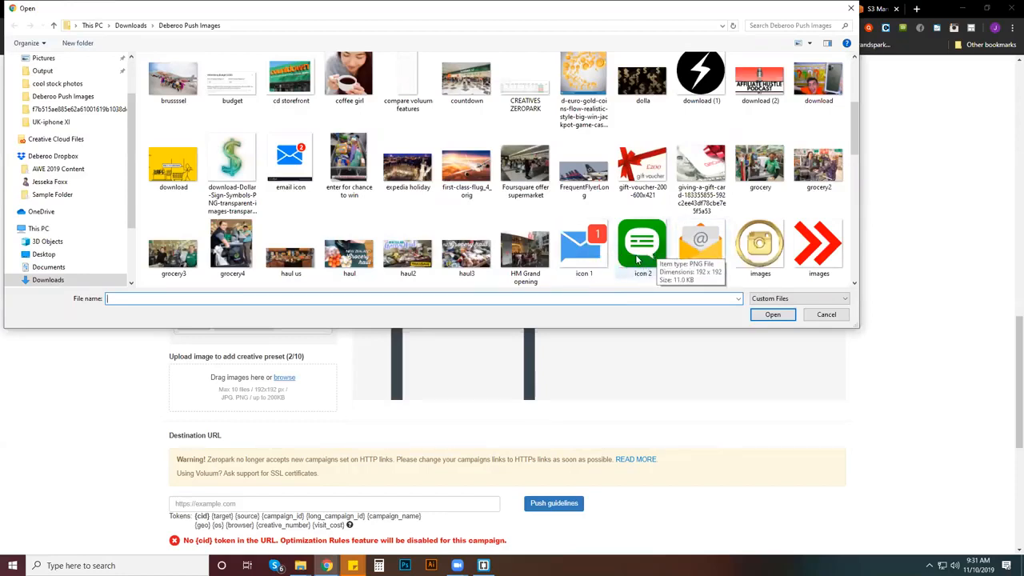
{"action": "scroll", "coordinate": [638, 258], "scroll_direction": "down", "scroll_amount": 1}
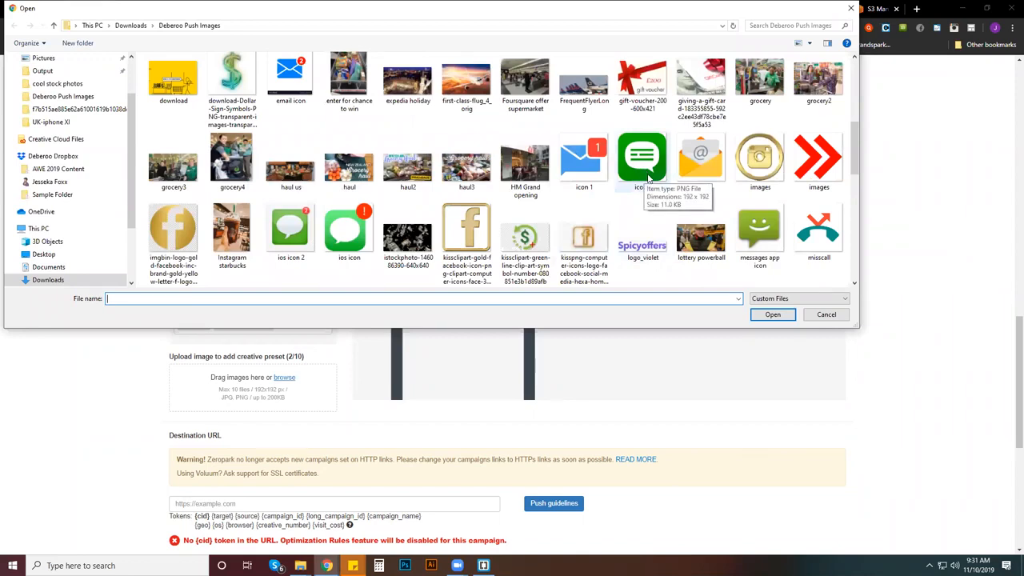
{"action": "scroll", "coordinate": [648, 177], "scroll_direction": "down", "scroll_amount": 3}
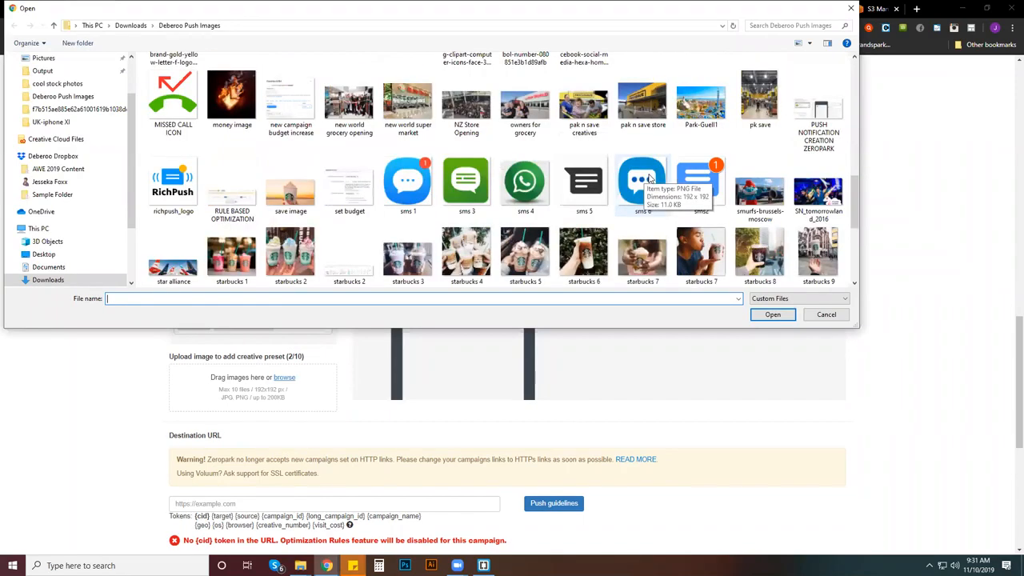
{"action": "double_click", "coordinate": [408, 200]}
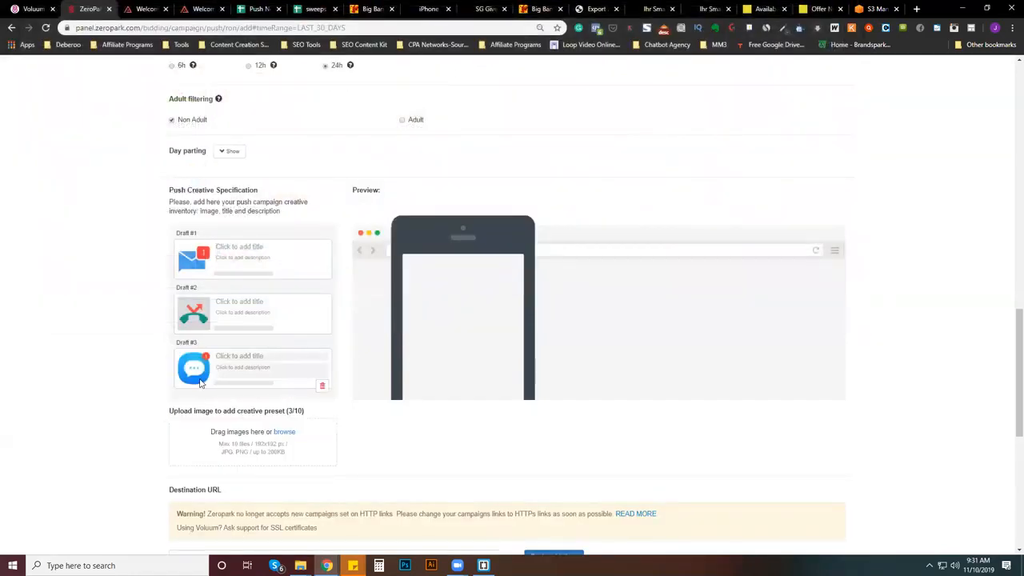
- Upload the "sms 6" image from the push images folder as the fourth push creative
{"action": "left_click", "coordinate": [285, 438]}
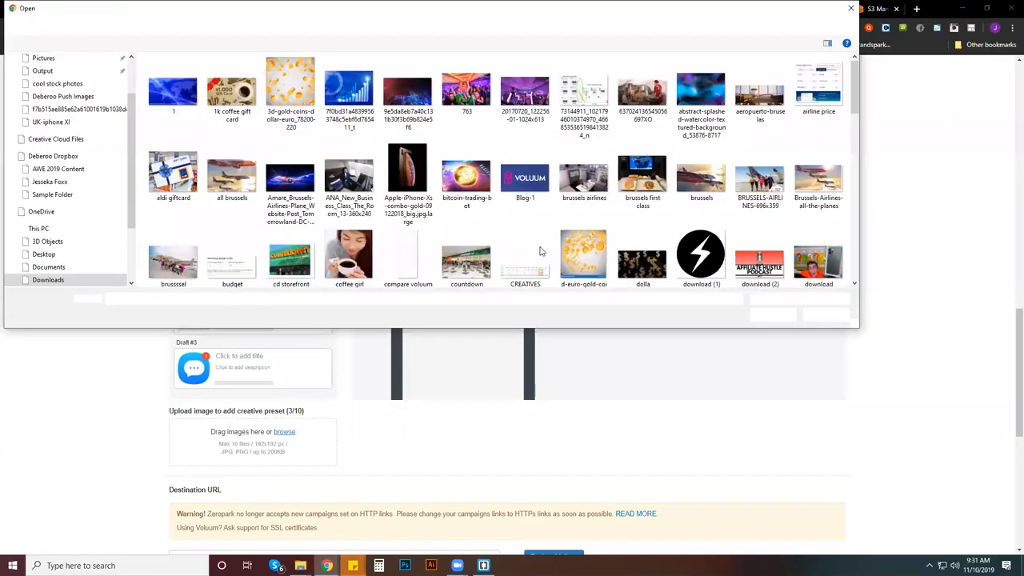
{"action": "scroll", "coordinate": [596, 221], "scroll_direction": "down", "scroll_amount": 3}
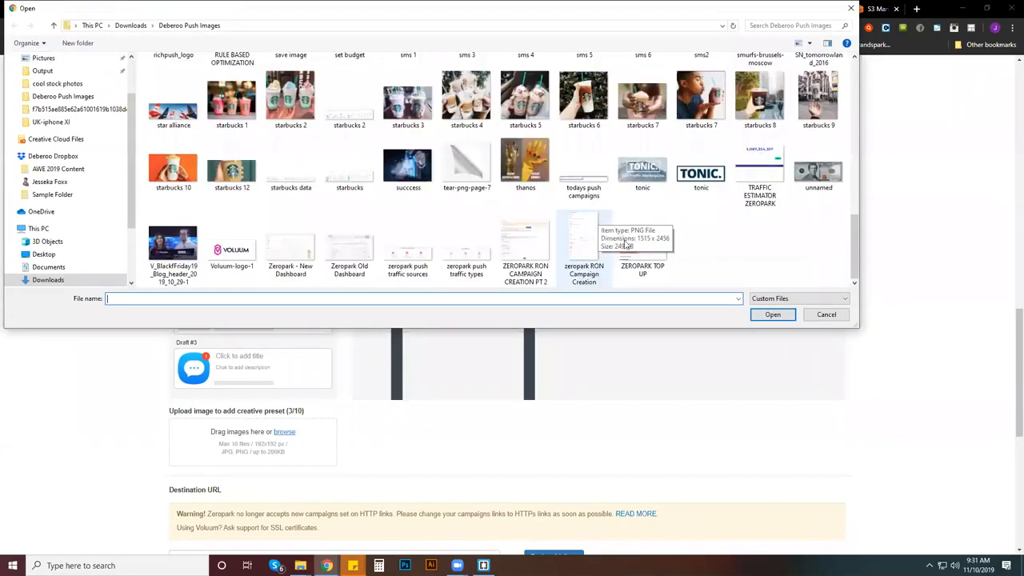
{"action": "scroll", "coordinate": [632, 240], "scroll_direction": "down", "scroll_amount": 3}
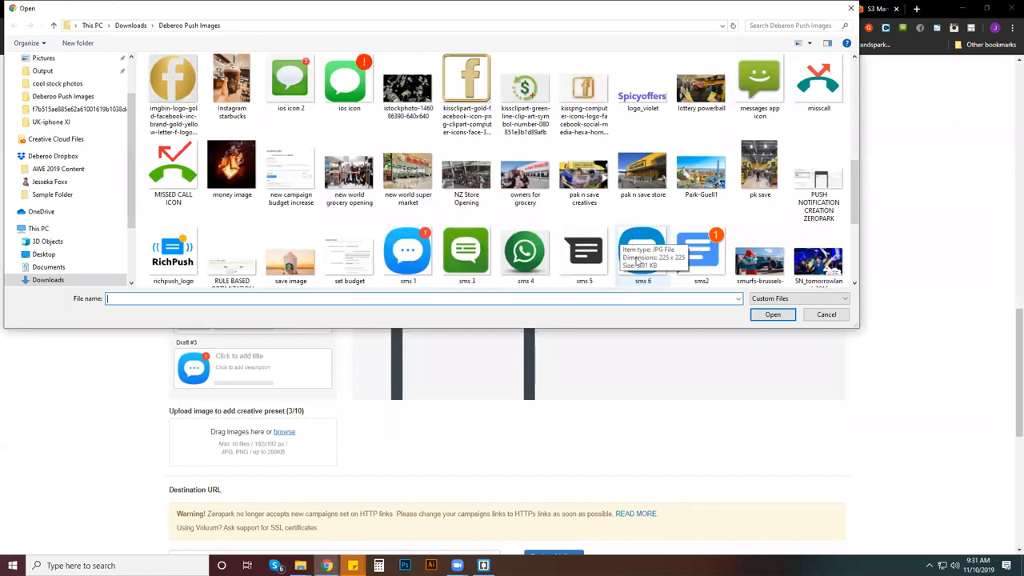
{"action": "double_click", "coordinate": [637, 257]}
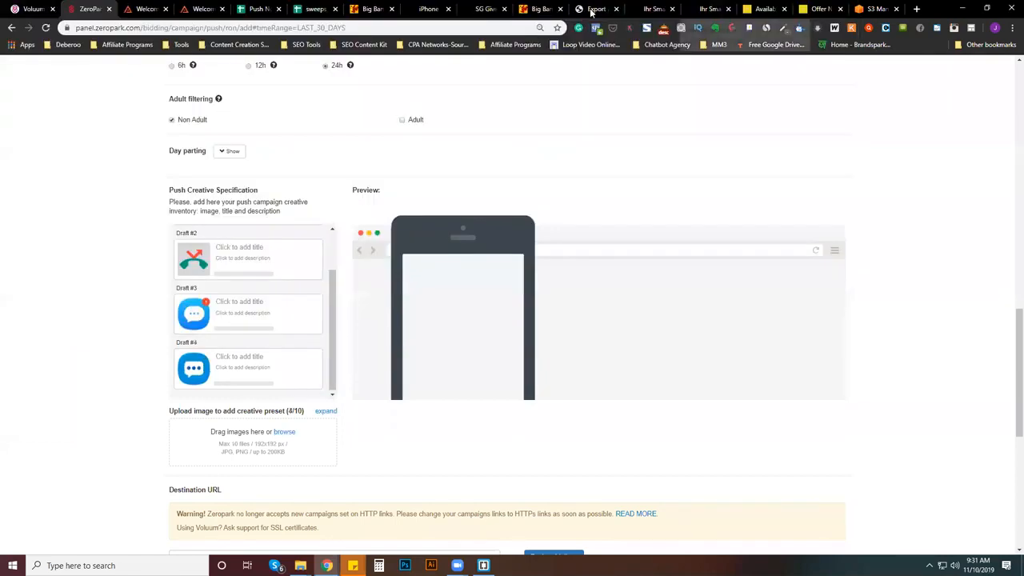
- Switch to the Starbucks gift card page, replace it with a Google search for "android messaging logo" and show the image results
{"action": "left_click", "coordinate": [481, 10]}
{"action": "left_click", "coordinate": [414, 26]}
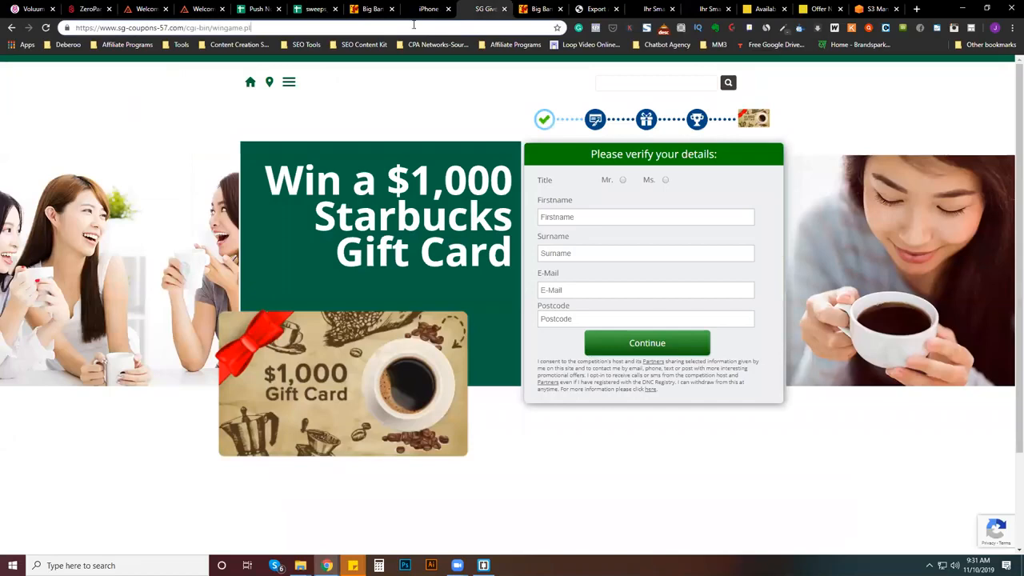
{"action": "key", "text": "ctrl+a"}
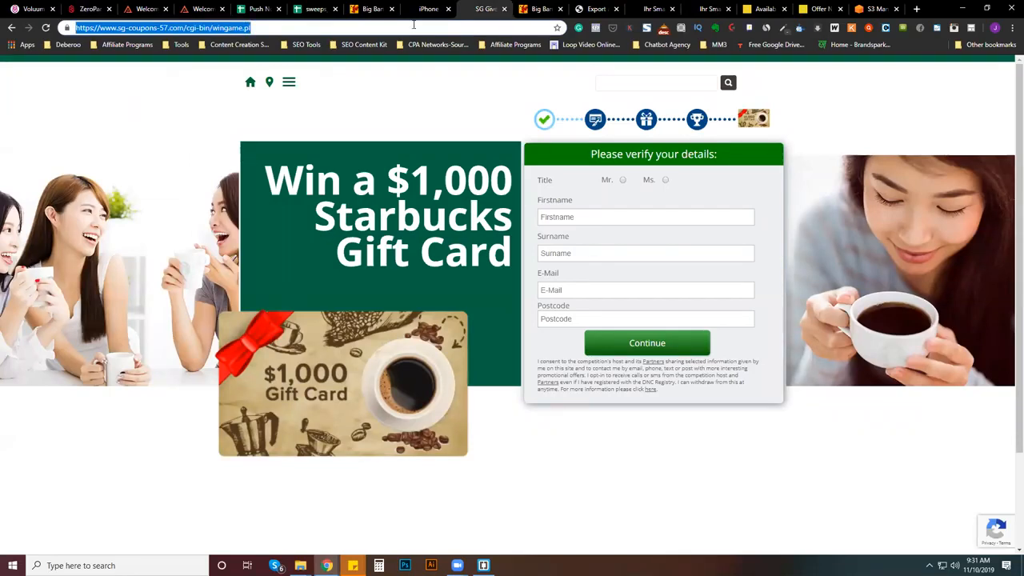
{"action": "type", "text": "android messaging lgo"}
{"action": "key", "text": "BackSpace"}
{"action": "key", "text": "BackSpace"}
{"action": "type", "text": "ogo"}
{"action": "key", "text": "Return"}
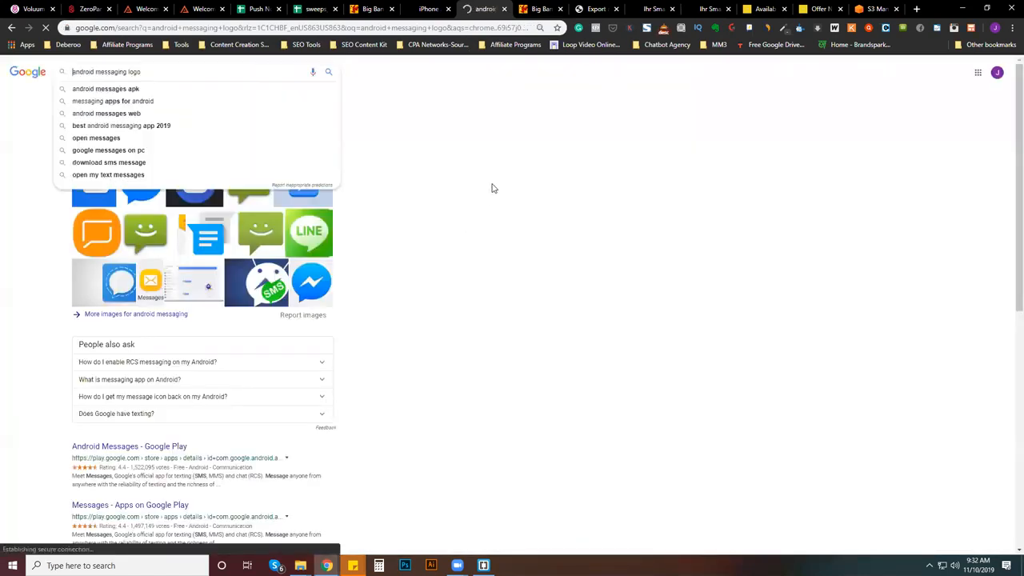
{"action": "left_click", "coordinate": [112, 94]}
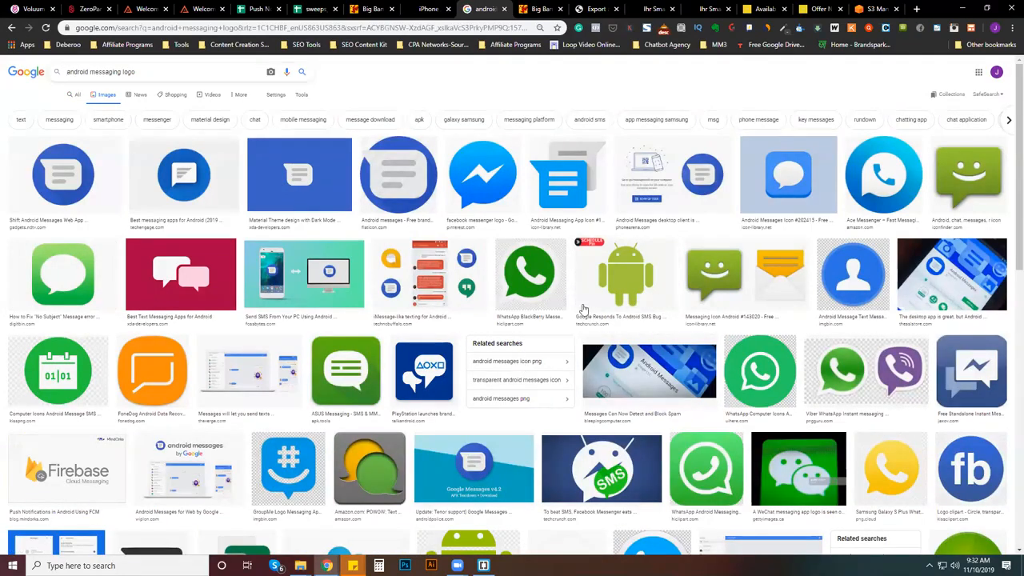
- Look through the Android messaging logo image results for an icon suitable for a push creative
{"action": "scroll", "coordinate": [744, 376], "scroll_direction": "down", "scroll_amount": 1}
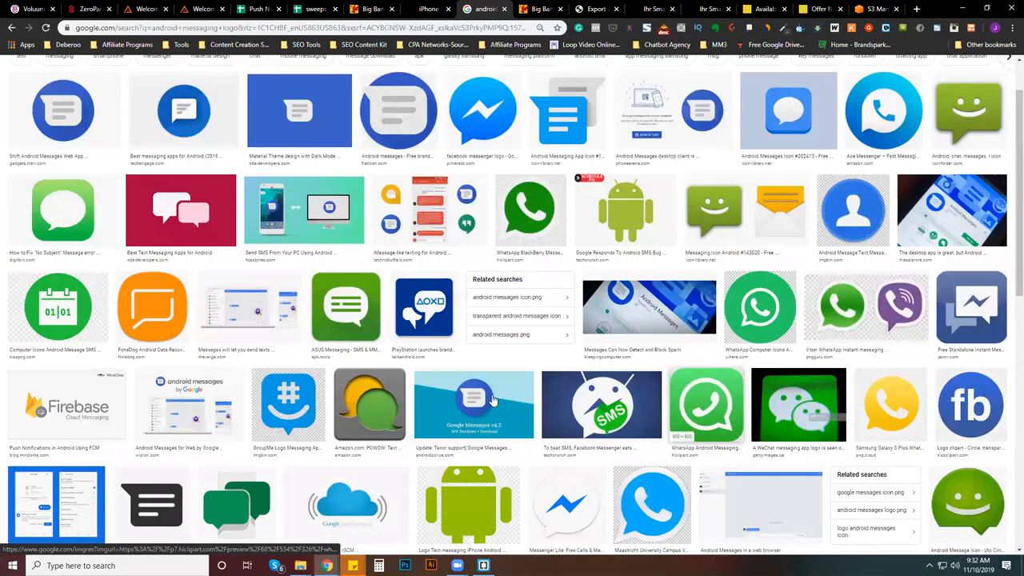
{"action": "scroll", "coordinate": [492, 398], "scroll_direction": "down", "scroll_amount": 4}
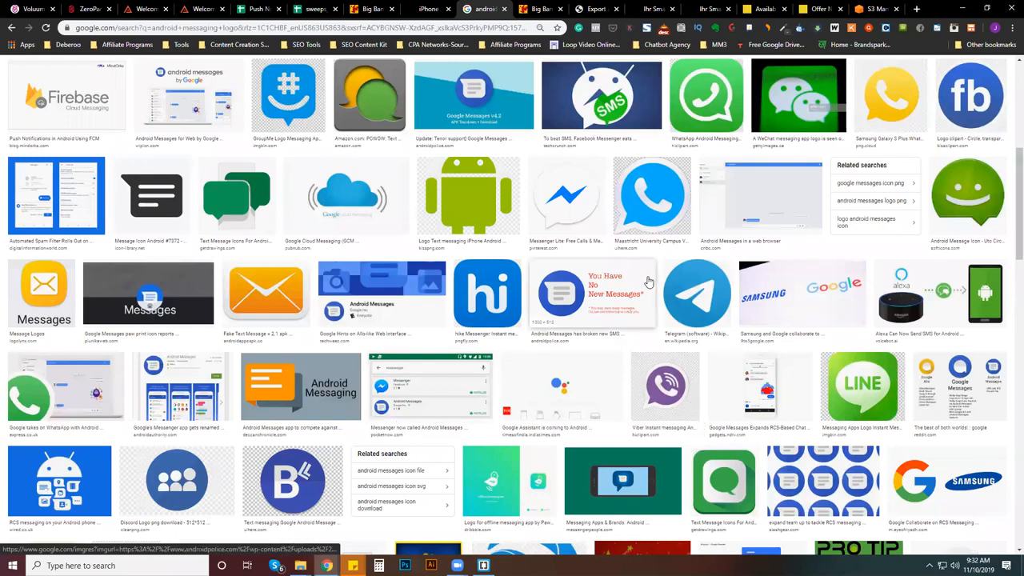
{"action": "scroll", "coordinate": [649, 282], "scroll_direction": "down", "scroll_amount": 1}
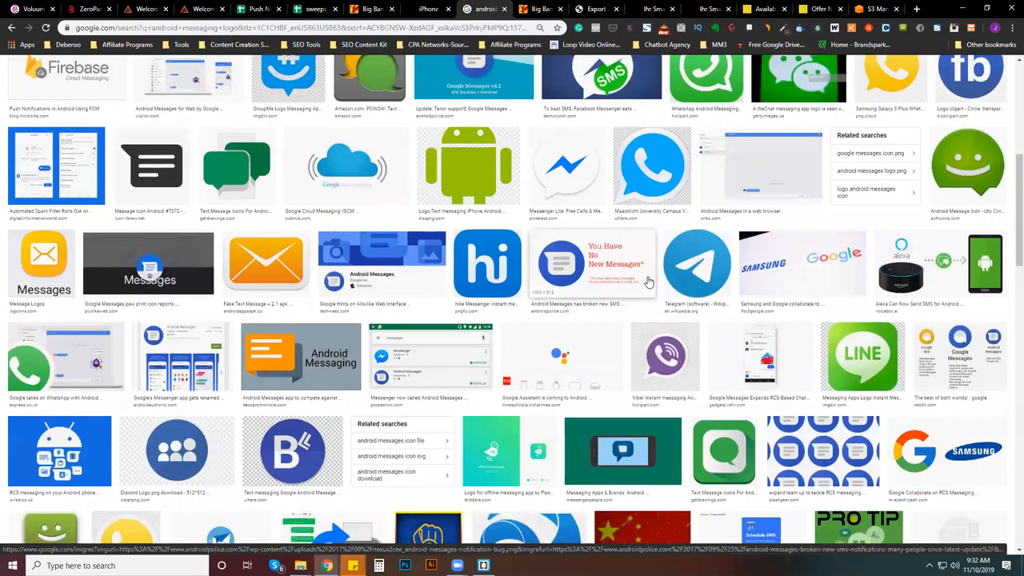
{"action": "scroll", "coordinate": [648, 283], "scroll_direction": "down", "scroll_amount": 3}
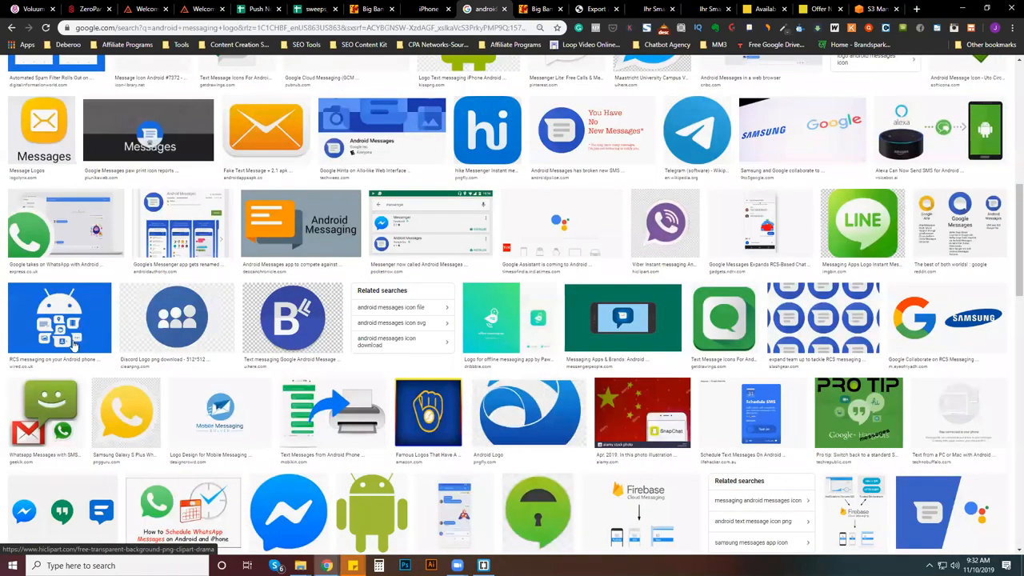
{"action": "scroll", "coordinate": [80, 372], "scroll_direction": "down", "scroll_amount": 3}
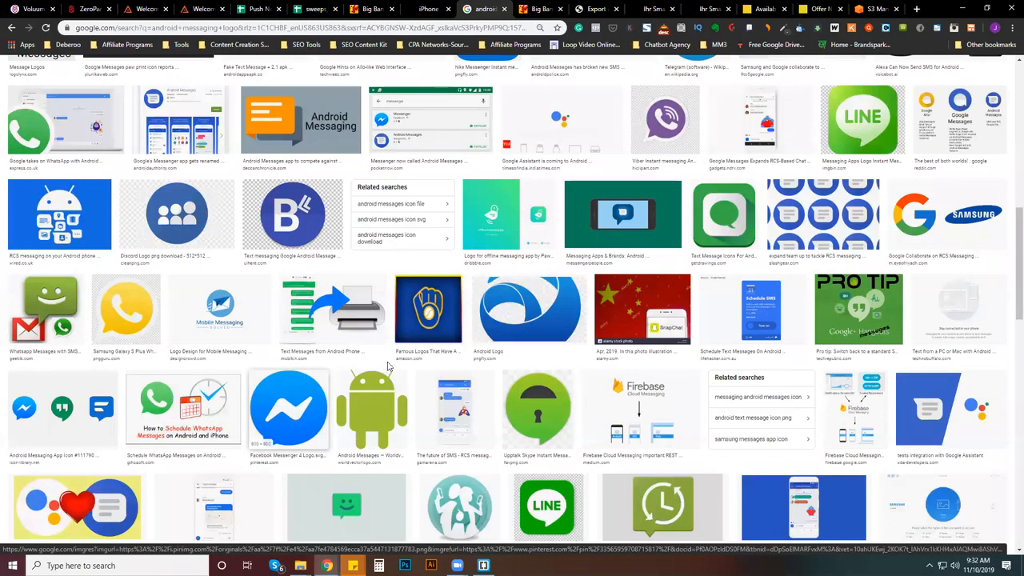
{"action": "scroll", "coordinate": [387, 366], "scroll_direction": "down", "scroll_amount": 8}
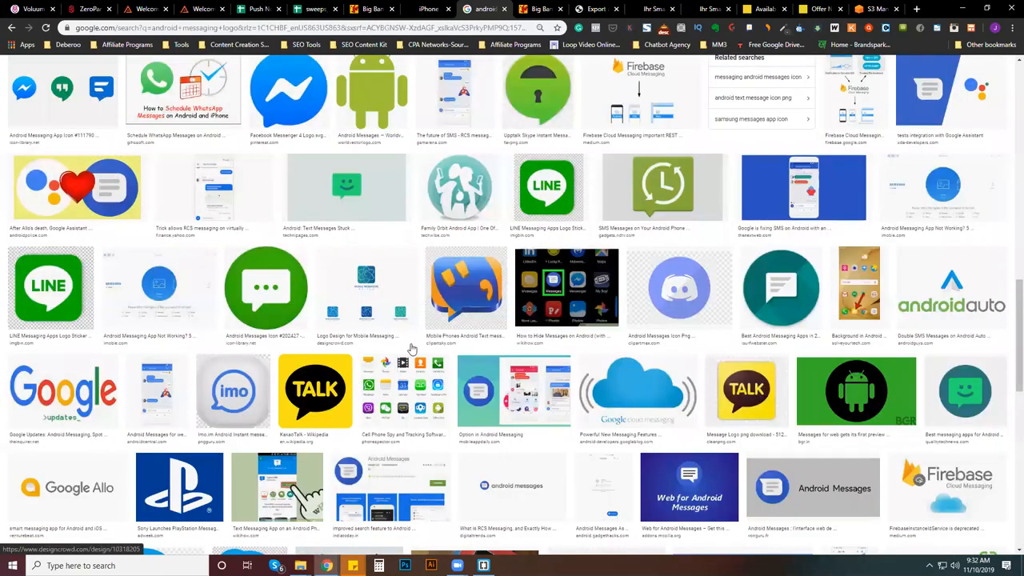
{"action": "scroll", "coordinate": [412, 348], "scroll_direction": "down", "scroll_amount": 4}
{"action": "scroll", "coordinate": [412, 348], "scroll_direction": "up", "scroll_amount": 10}
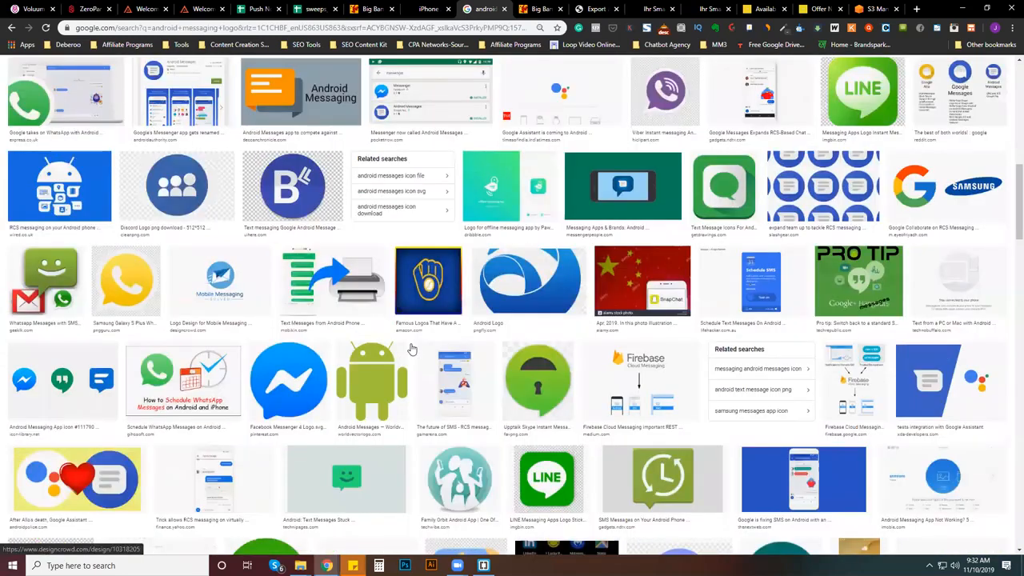
{"action": "scroll", "coordinate": [412, 348], "scroll_direction": "up", "scroll_amount": 8}
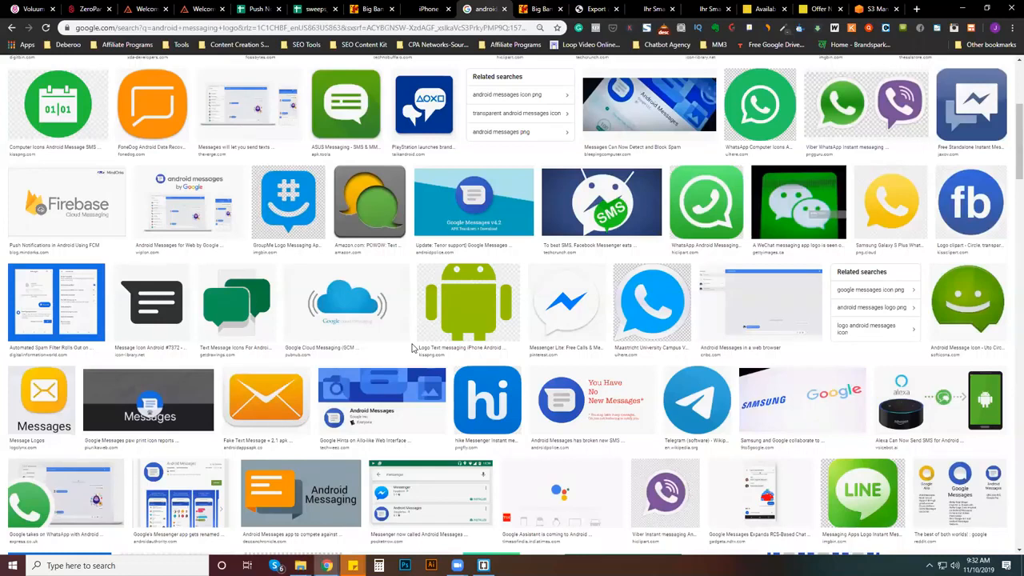
{"action": "scroll", "coordinate": [412, 347], "scroll_direction": "down", "scroll_amount": 1}
{"action": "scroll", "coordinate": [383, 125], "scroll_direction": "down", "scroll_amount": 1}
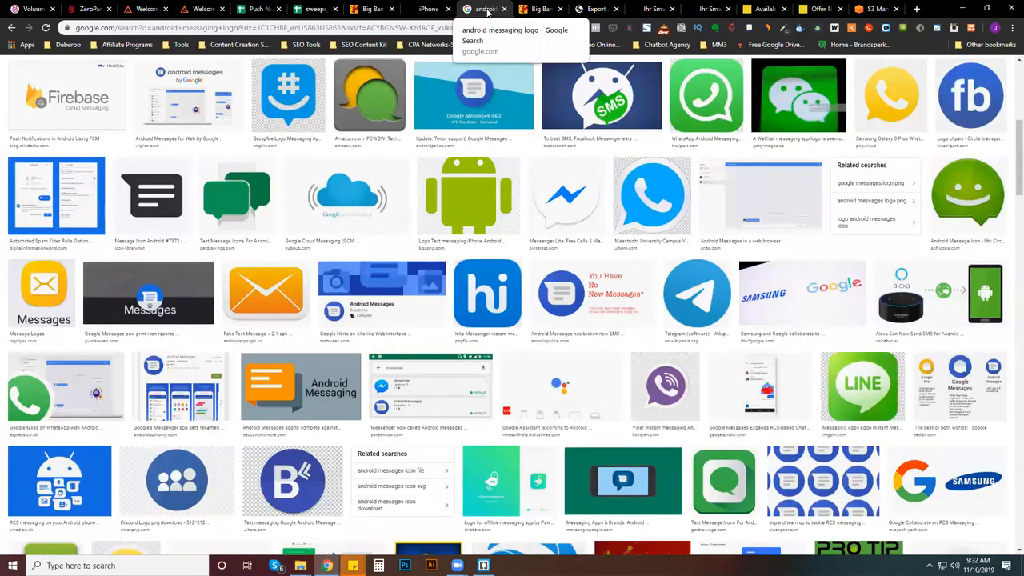
- Switch back to the Zeropark campaign form and review the four push creative drafts
{"action": "left_click", "coordinate": [32, 8]}
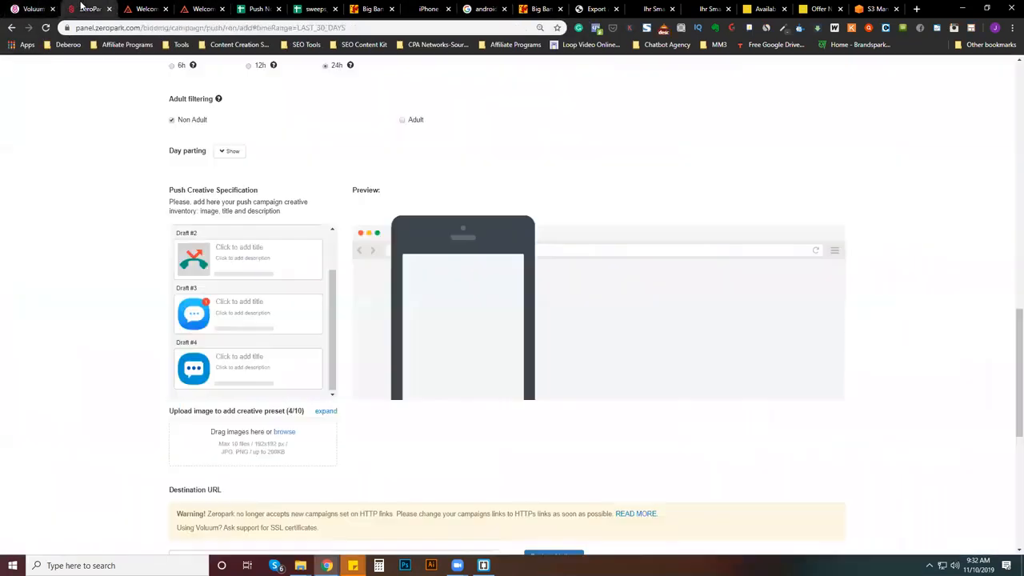
{"action": "left_click", "coordinate": [88, 9]}
{"action": "scroll", "coordinate": [263, 335], "scroll_direction": "up", "scroll_amount": 3}
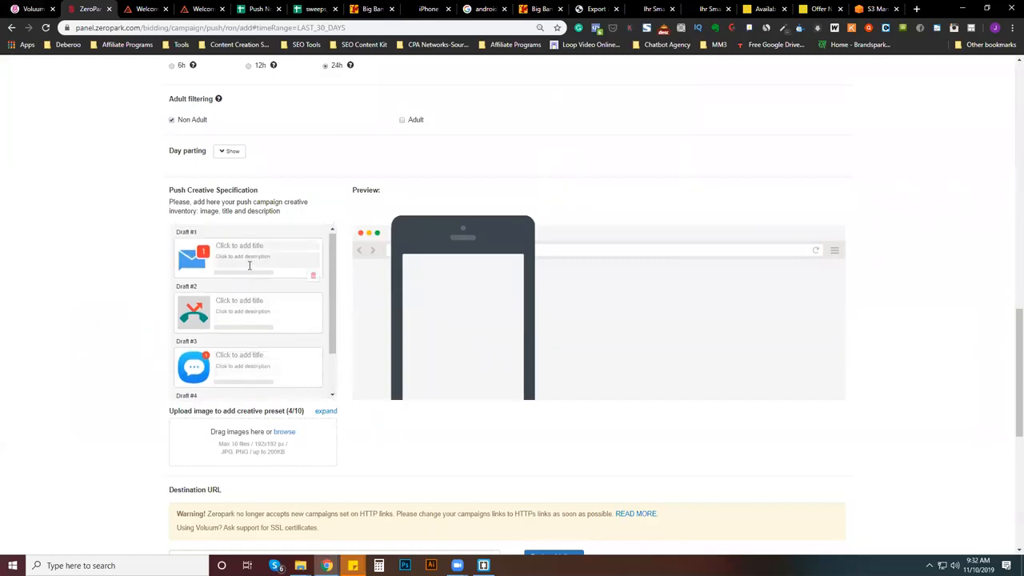
{"action": "scroll", "coordinate": [238, 367], "scroll_direction": "down", "scroll_amount": 1}
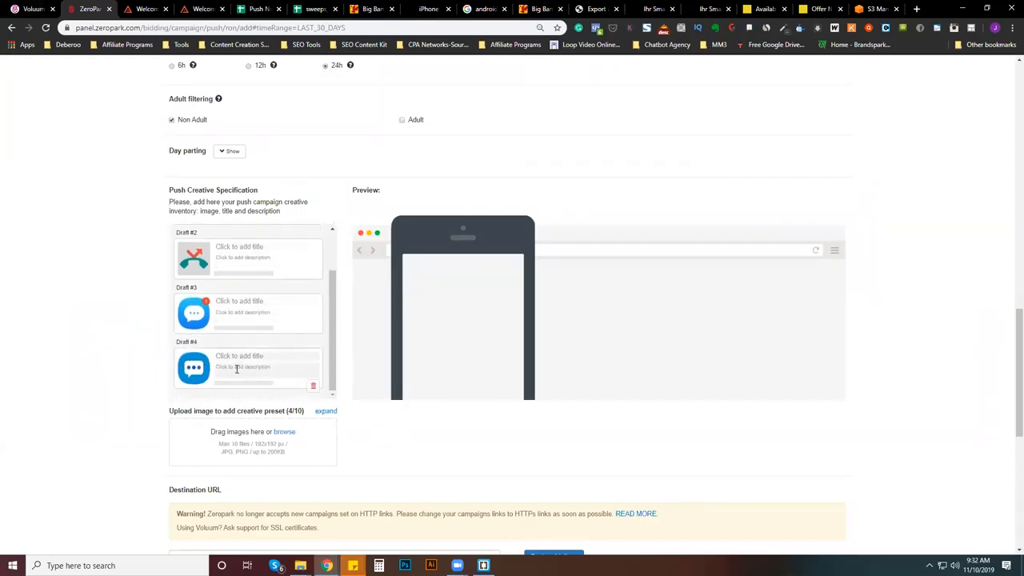
- Try the "Apple-iPhone-Xs-combo-gold" image from the push images folder as a fifth push creative, then delete its entry
{"action": "left_click", "coordinate": [284, 432]}
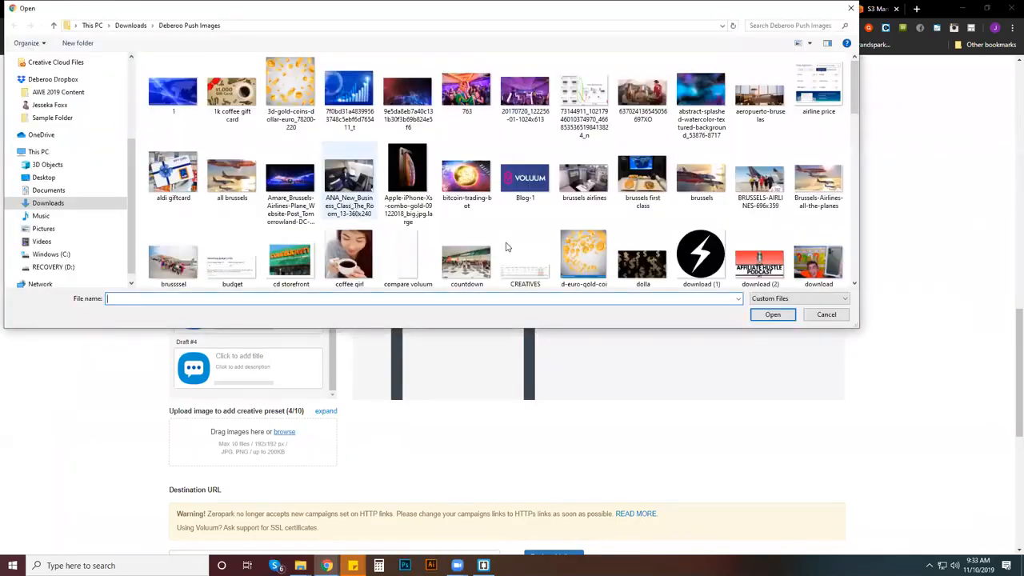
{"action": "scroll", "coordinate": [506, 248], "scroll_direction": "down", "scroll_amount": 4}
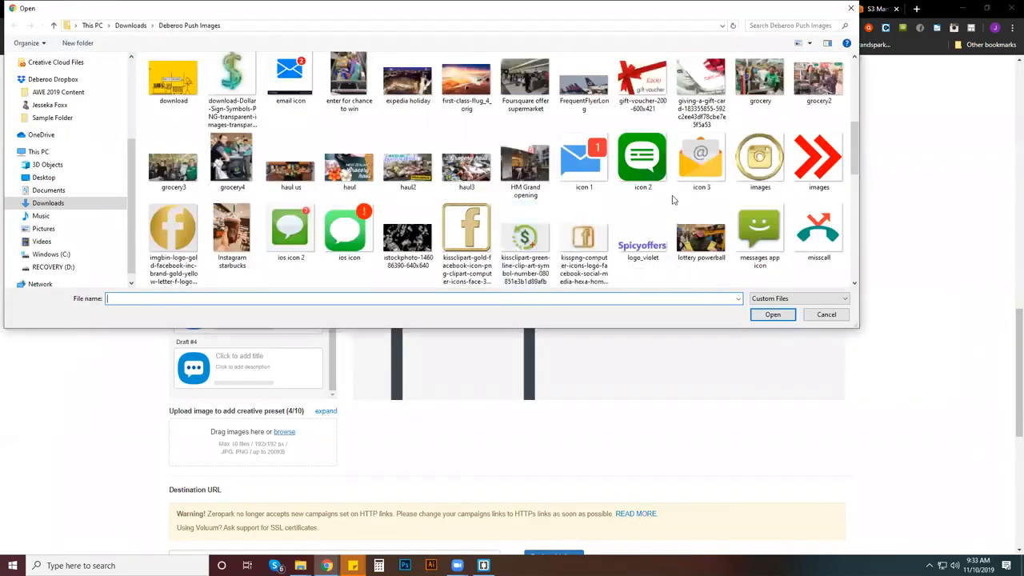
{"action": "scroll", "coordinate": [673, 200], "scroll_direction": "down", "scroll_amount": 1}
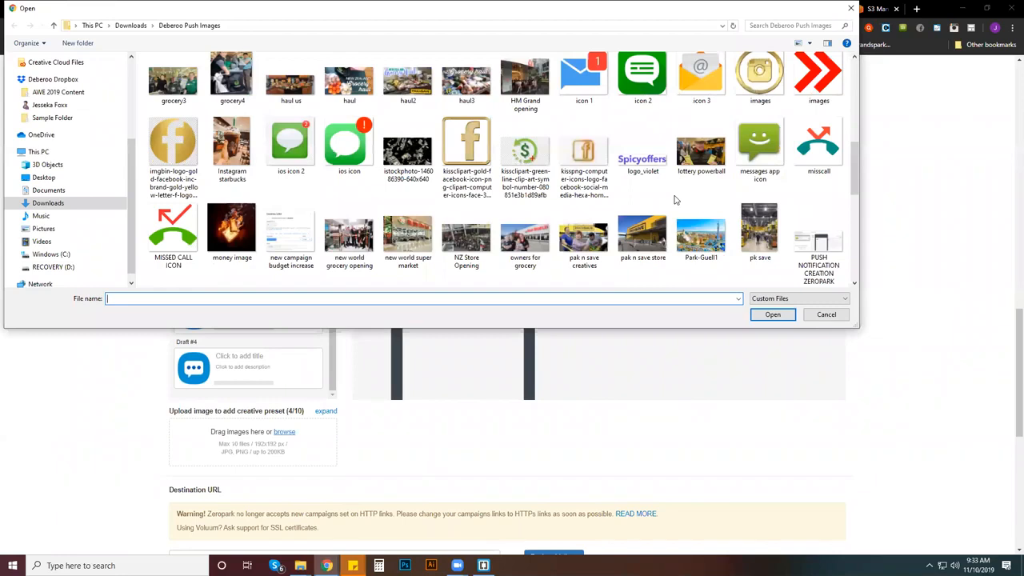
{"action": "scroll", "coordinate": [674, 200], "scroll_direction": "down", "scroll_amount": 4}
{"action": "scroll", "coordinate": [675, 212], "scroll_direction": "up", "scroll_amount": 3}
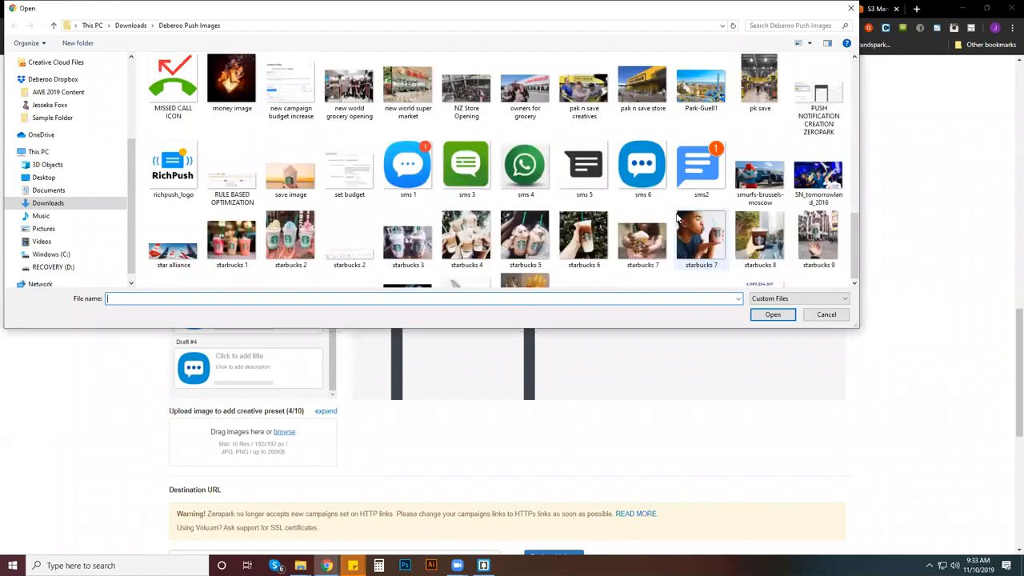
{"action": "scroll", "coordinate": [676, 216], "scroll_direction": "down", "scroll_amount": 1}
{"action": "scroll", "coordinate": [676, 208], "scroll_direction": "up", "scroll_amount": 3}
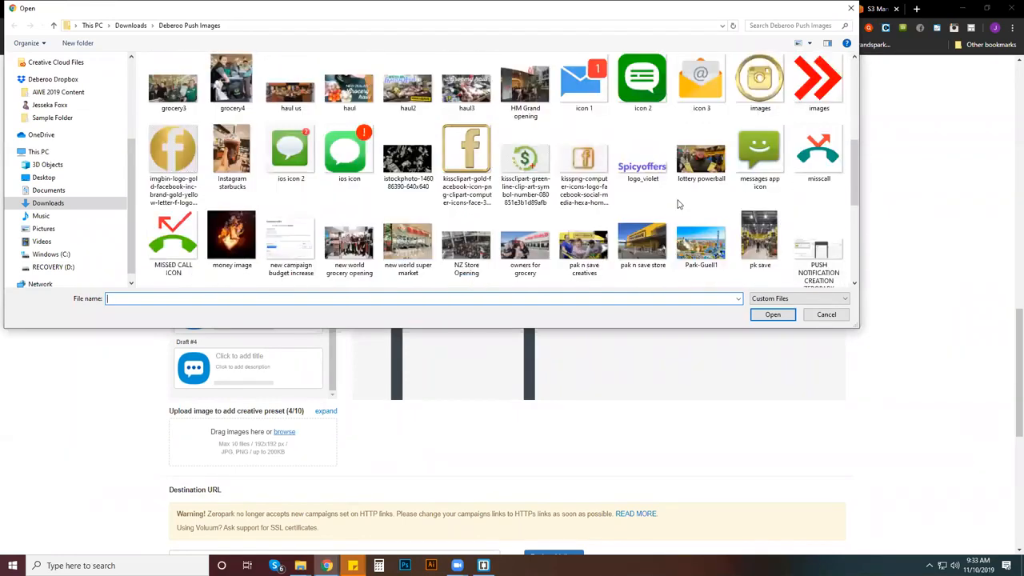
{"action": "scroll", "coordinate": [675, 208], "scroll_direction": "up", "scroll_amount": 1}
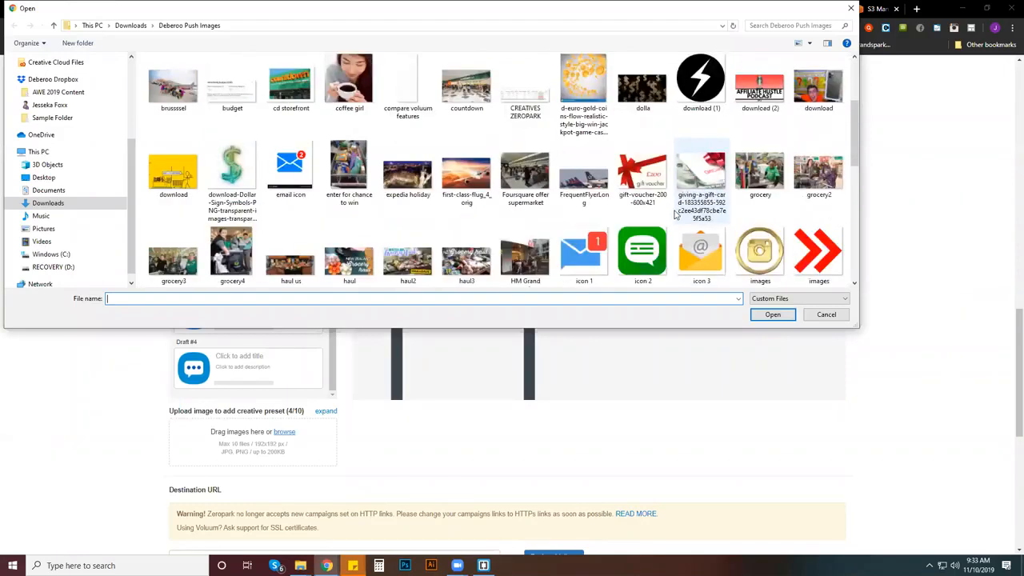
{"action": "scroll", "coordinate": [675, 216], "scroll_direction": "up", "scroll_amount": 1}
{"action": "scroll", "coordinate": [674, 218], "scroll_direction": "up", "scroll_amount": 1}
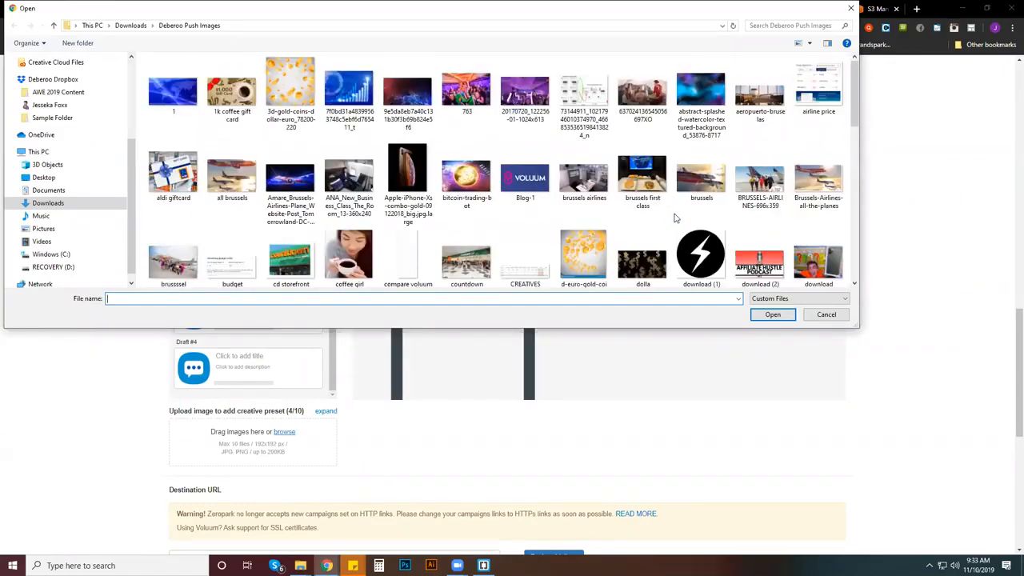
{"action": "scroll", "coordinate": [675, 217], "scroll_direction": "down", "scroll_amount": 1}
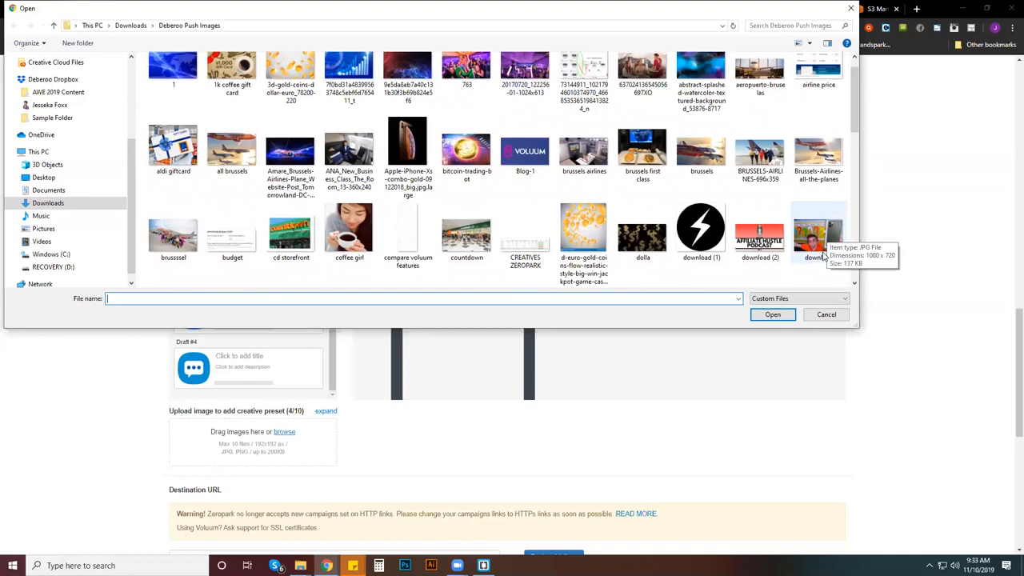
{"action": "double_click", "coordinate": [407, 152]}
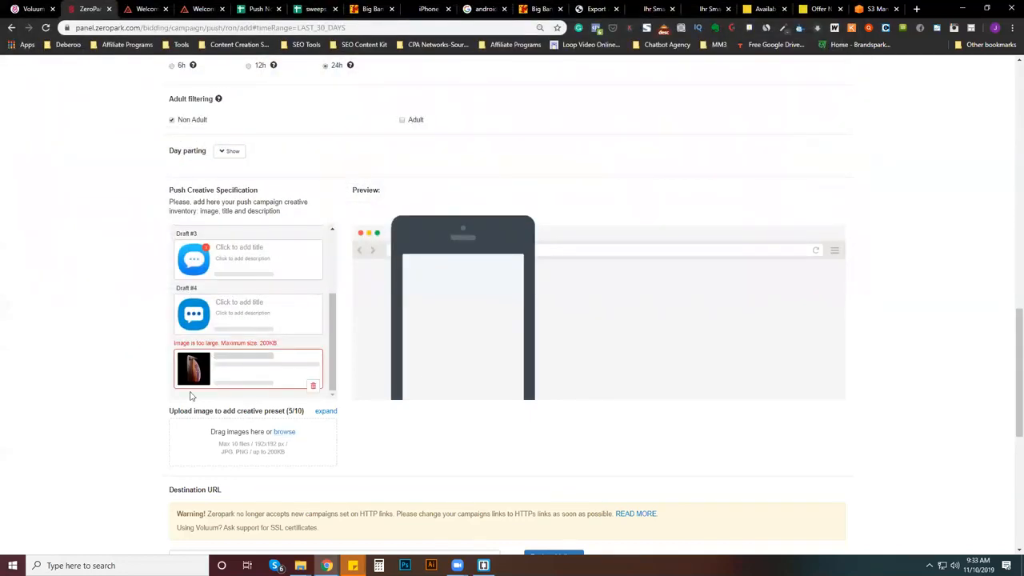
{"action": "left_click", "coordinate": [313, 386]}
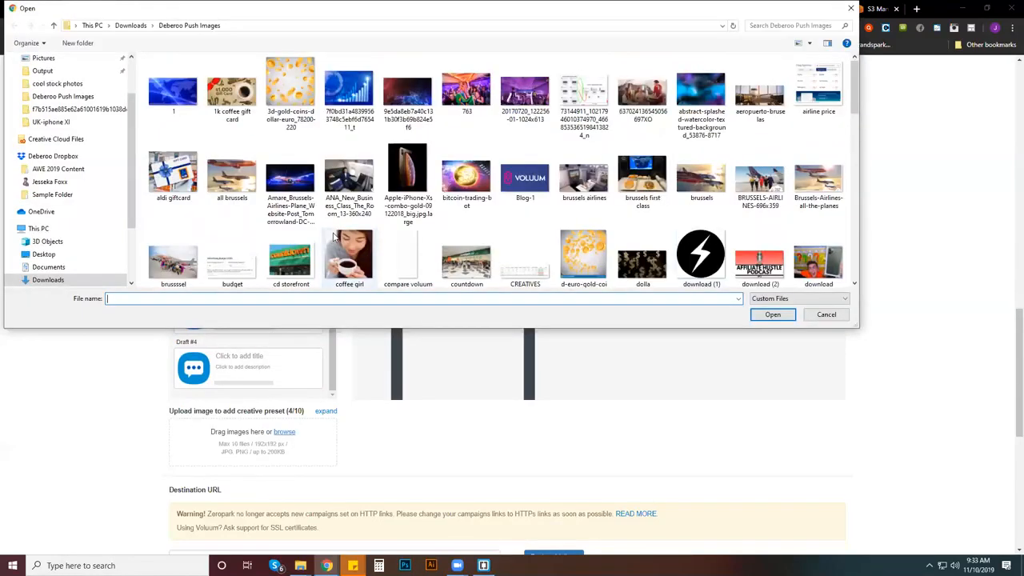
{"action": "left_click", "coordinate": [826, 315]}
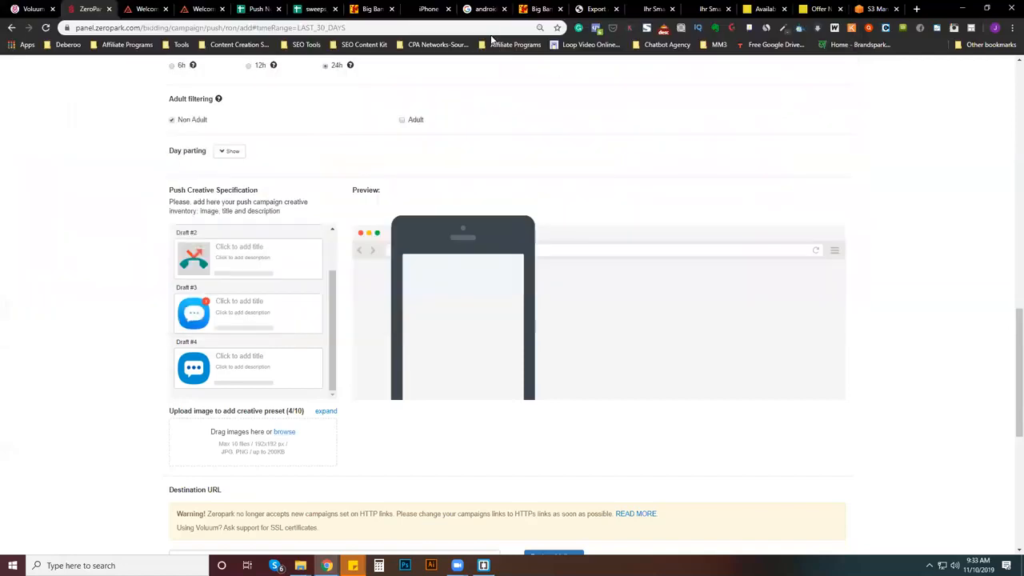
- Check the German smartphone and iPhone X giveaway landing pages, then search Google Images for "smartphone display new"
{"action": "left_click", "coordinate": [652, 9]}
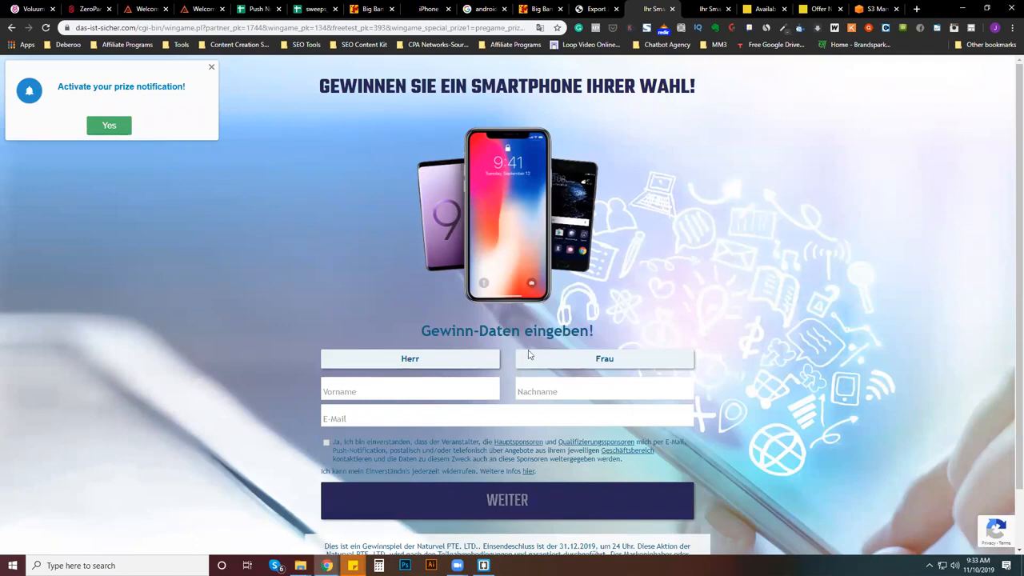
{"action": "left_click", "coordinate": [429, 9]}
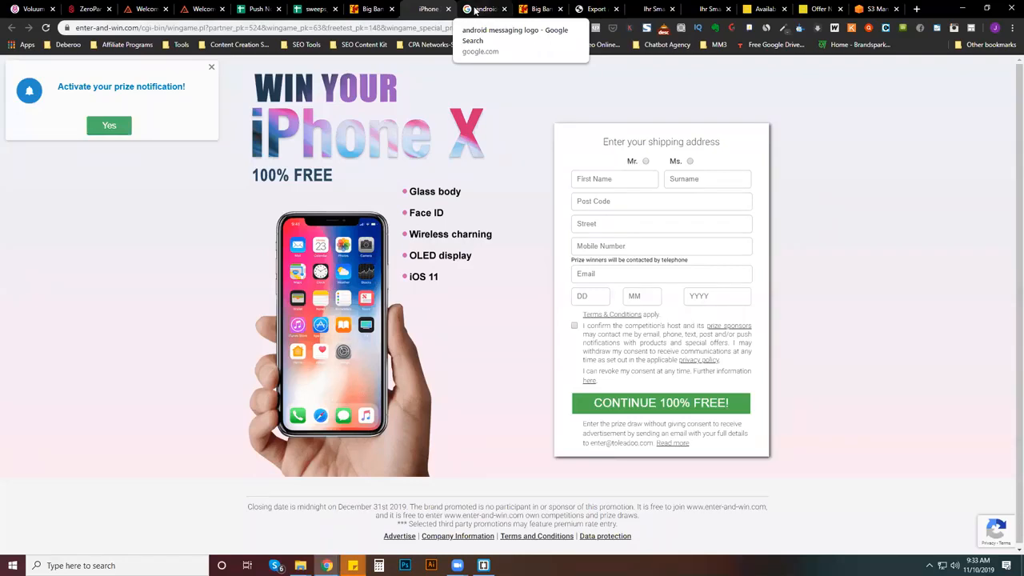
{"action": "left_click", "coordinate": [475, 9]}
{"action": "left_click", "coordinate": [420, 32]}
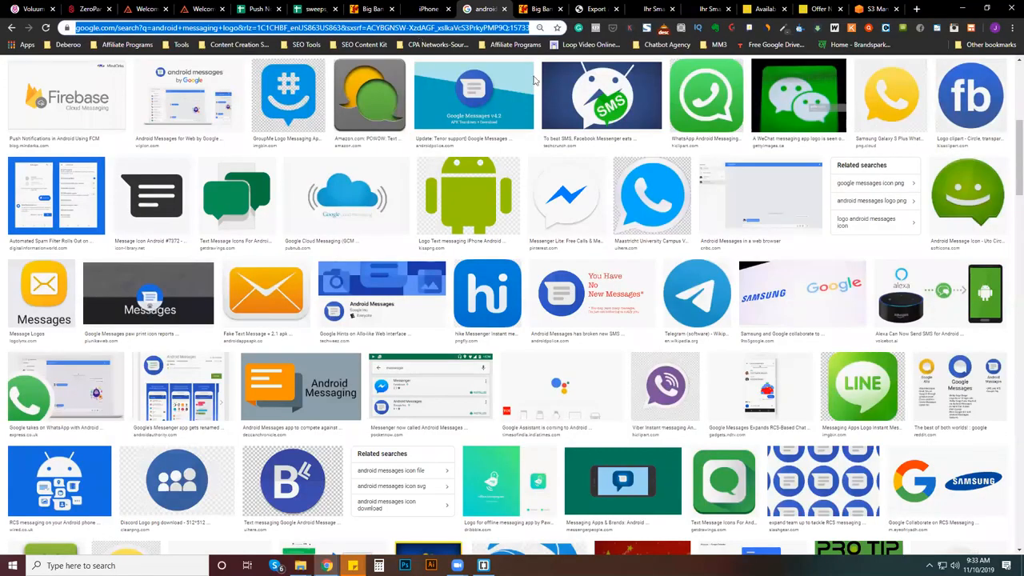
{"action": "scroll", "coordinate": [534, 199], "scroll_direction": "up", "scroll_amount": 7}
{"action": "left_click_drag", "start_coordinate": [143, 72], "coordinate": [3, 48]}
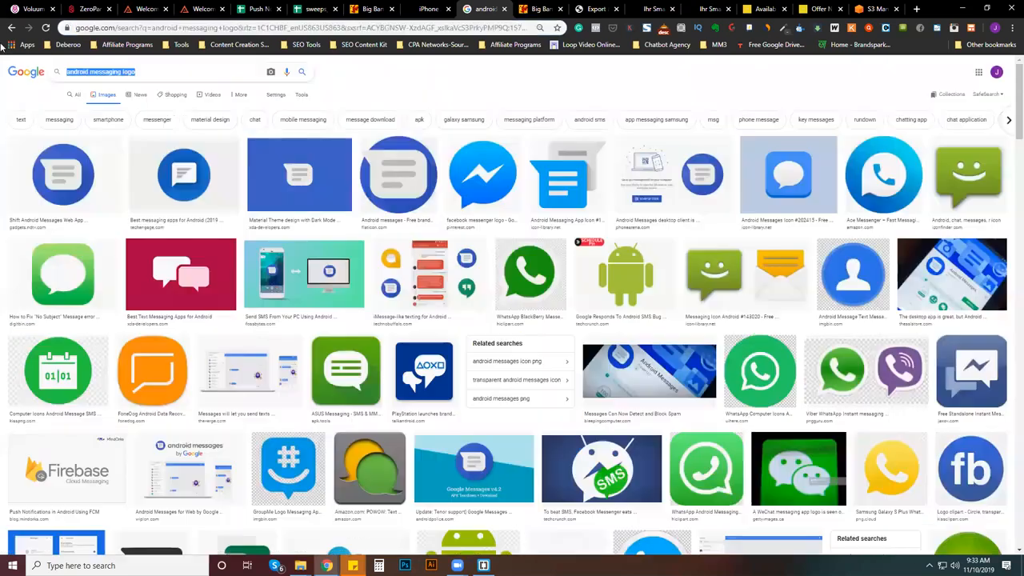
{"action": "type", "text": "smartph"}
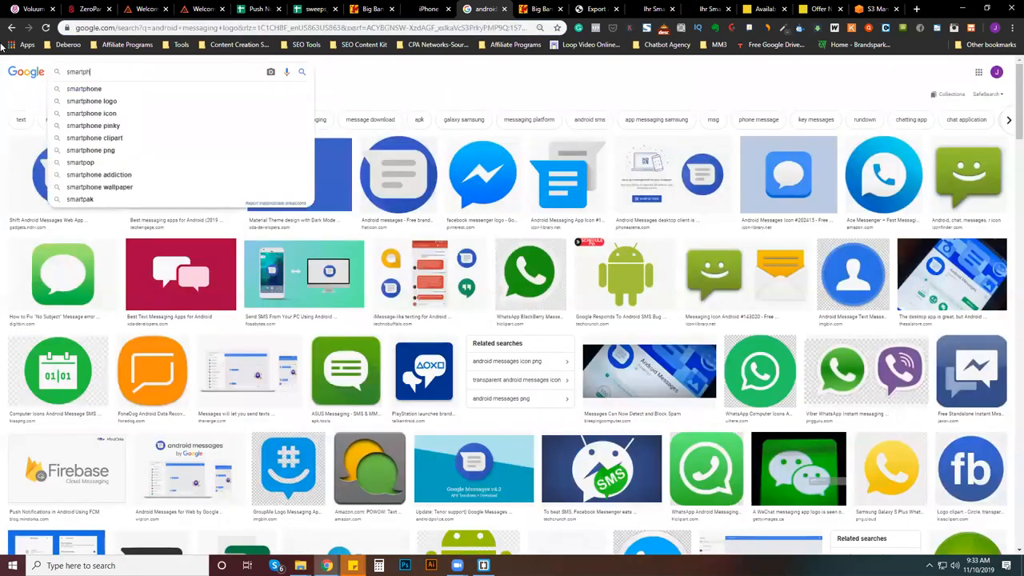
{"action": "type", "text": "one display new"}
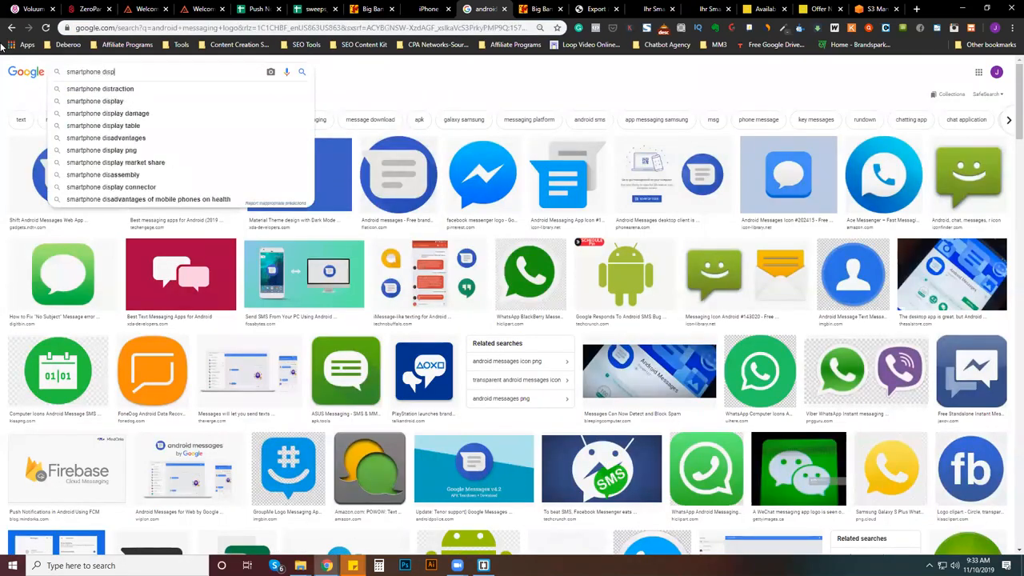
{"action": "key", "text": "Return"}
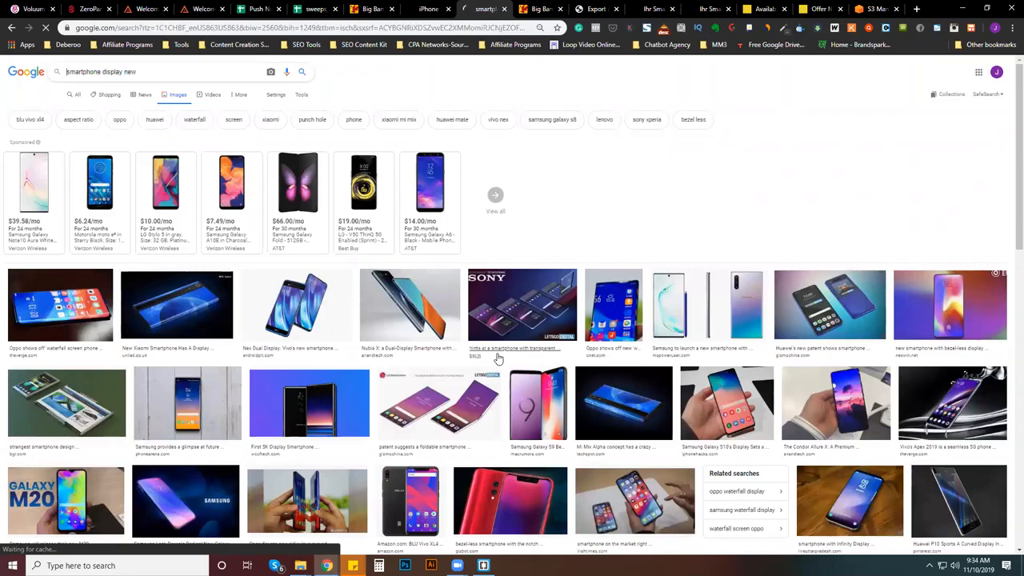
- Look through the smartphone display image results and open the T3 "Best smartphones 2019" image of the white iPhone and Samsung phone
{"action": "scroll", "coordinate": [497, 358], "scroll_direction": "down", "scroll_amount": 1}
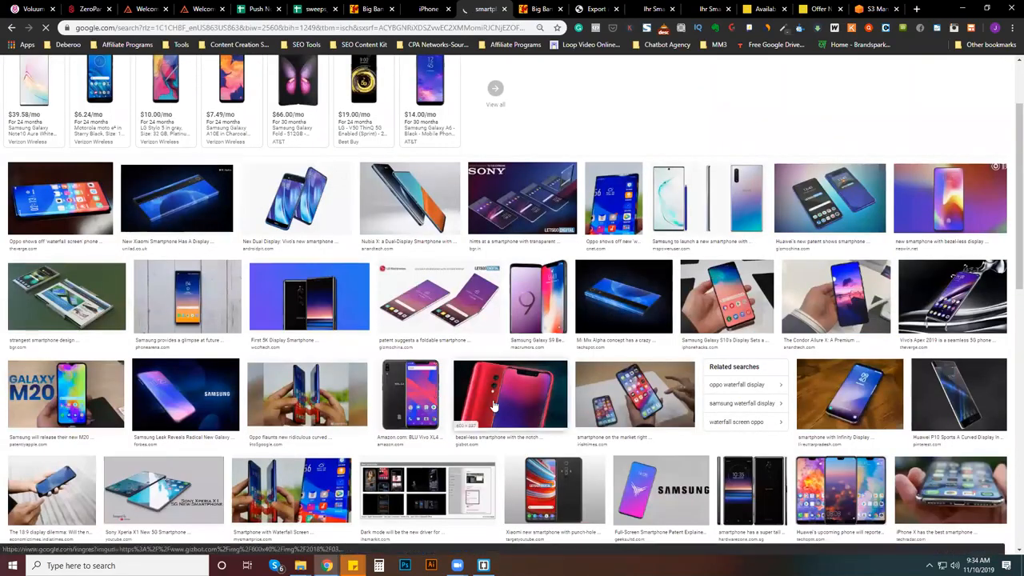
{"action": "scroll", "coordinate": [493, 405], "scroll_direction": "down", "scroll_amount": 2}
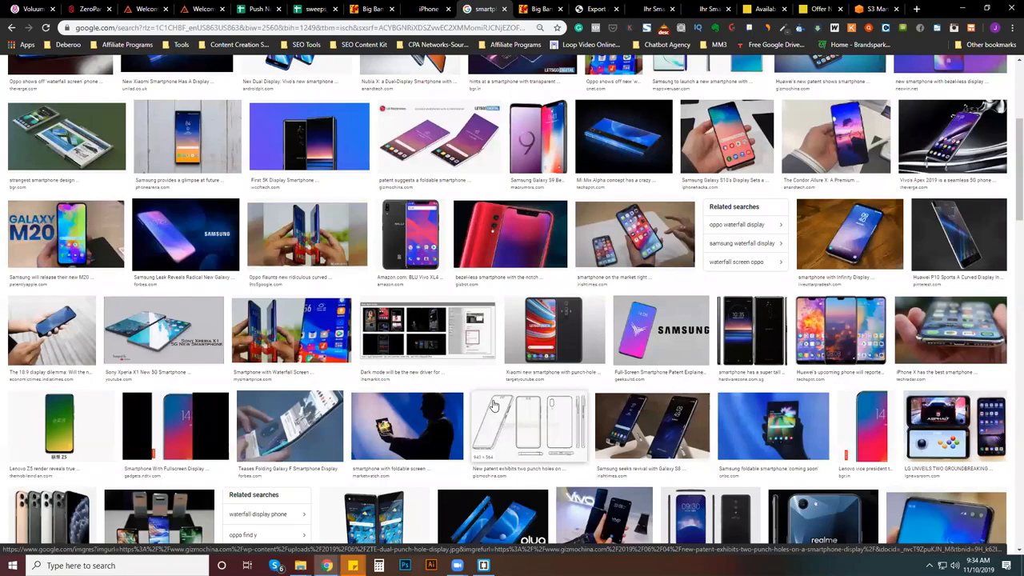
{"action": "scroll", "coordinate": [494, 405], "scroll_direction": "down", "scroll_amount": 3}
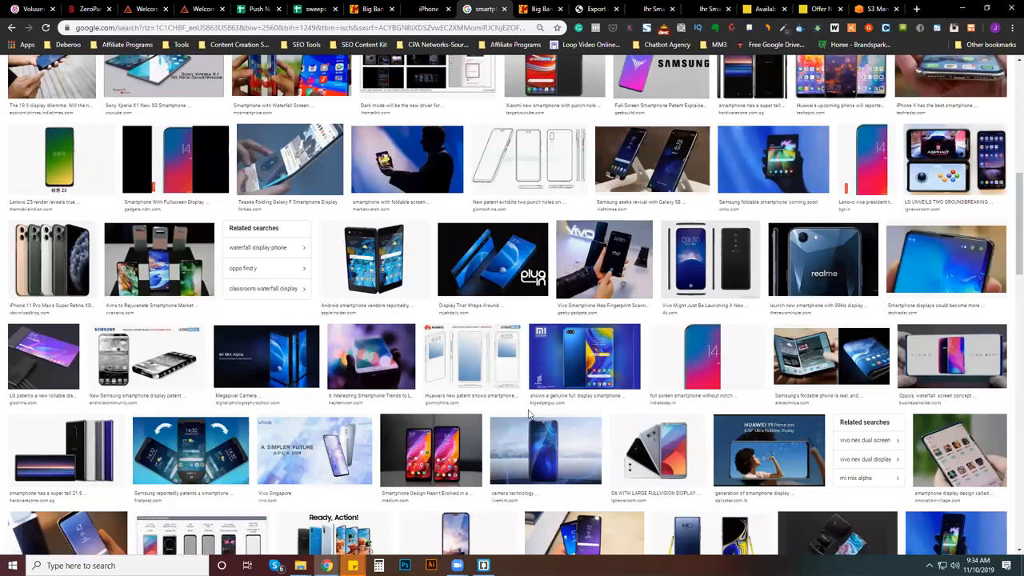
{"action": "scroll", "coordinate": [528, 414], "scroll_direction": "down", "scroll_amount": 1}
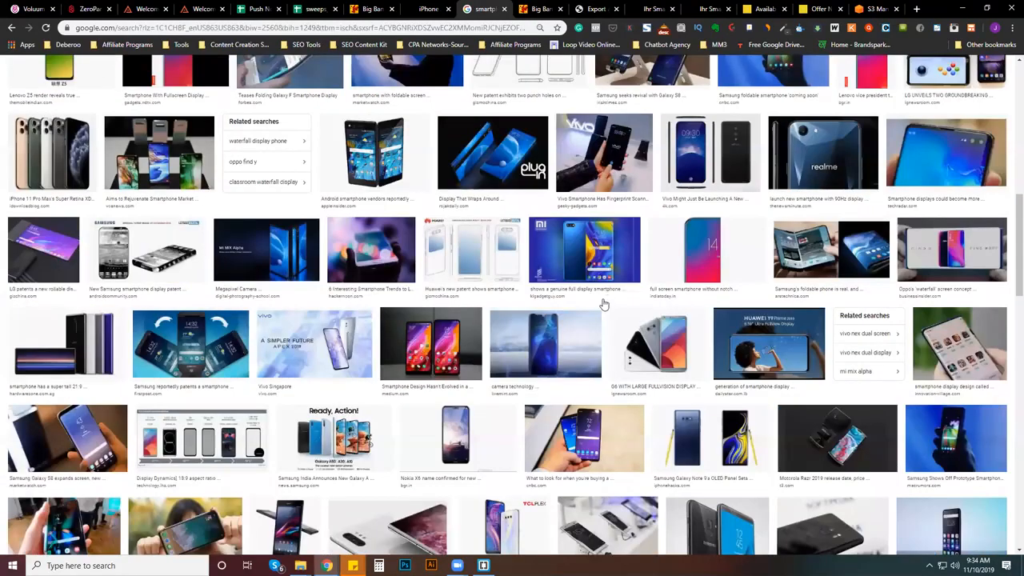
{"action": "scroll", "coordinate": [604, 304], "scroll_direction": "down", "scroll_amount": 2}
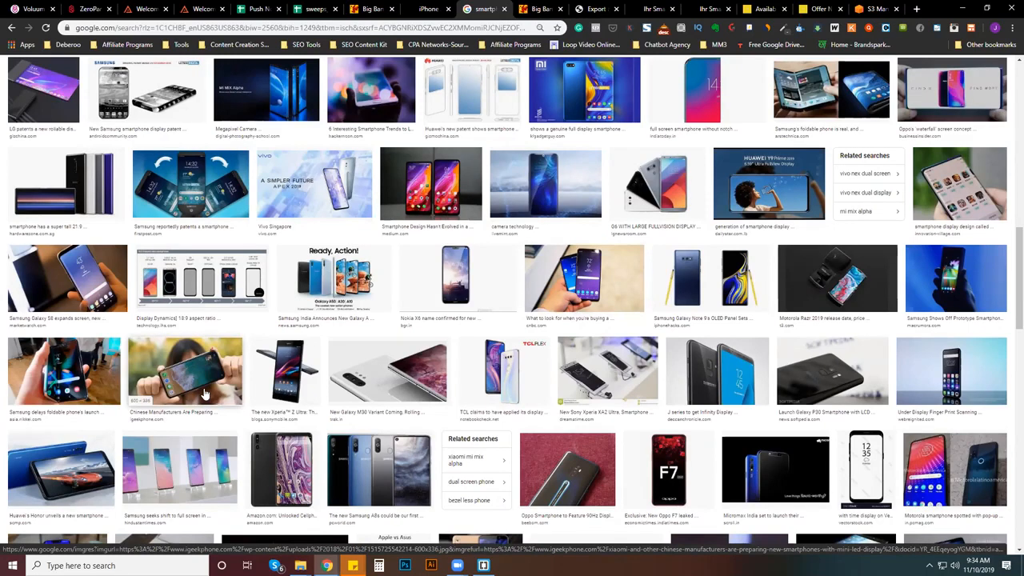
{"action": "scroll", "coordinate": [204, 393], "scroll_direction": "down", "scroll_amount": 3}
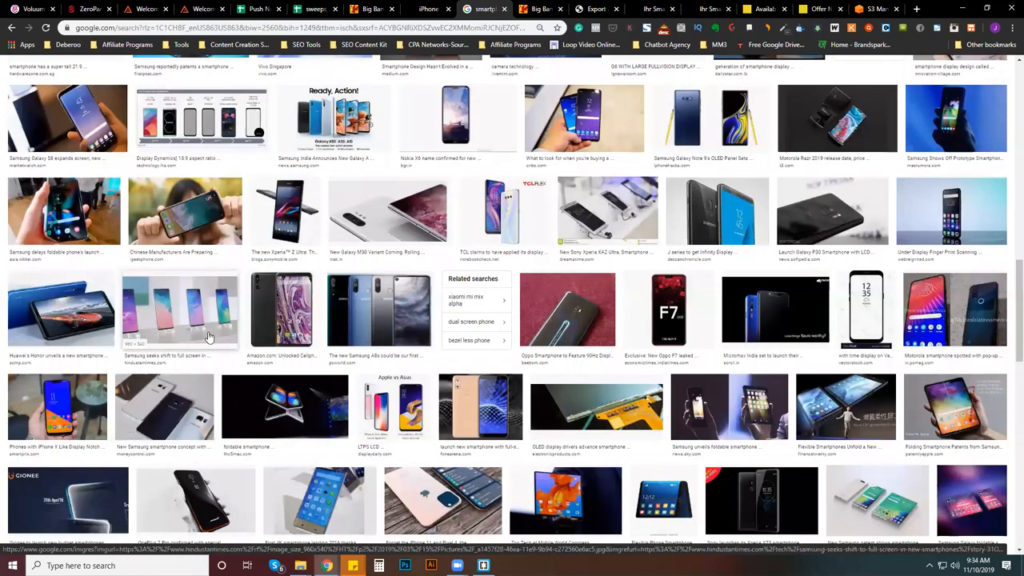
{"action": "scroll", "coordinate": [208, 337], "scroll_direction": "down", "scroll_amount": 2}
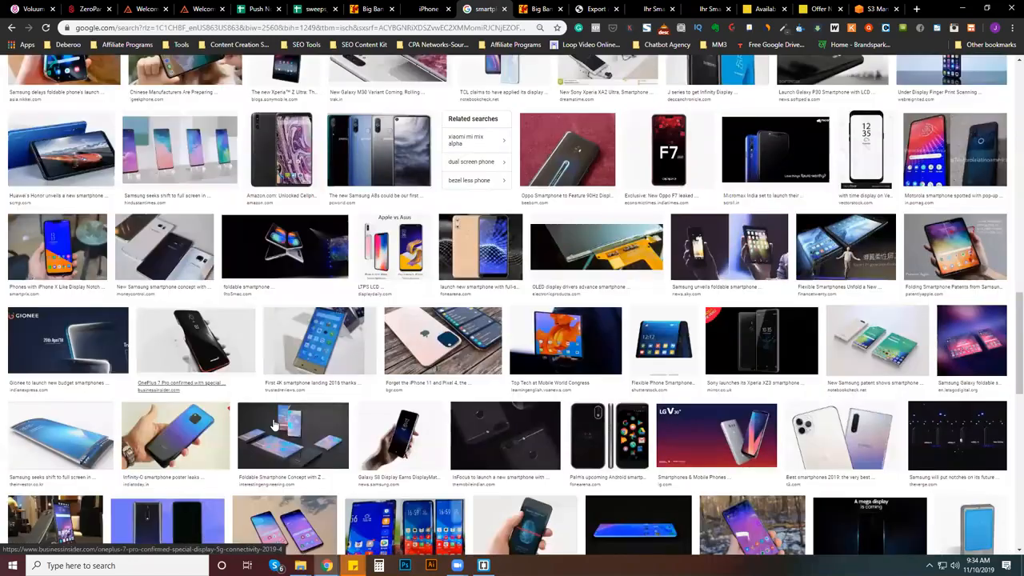
{"action": "left_click", "coordinate": [159, 442]}
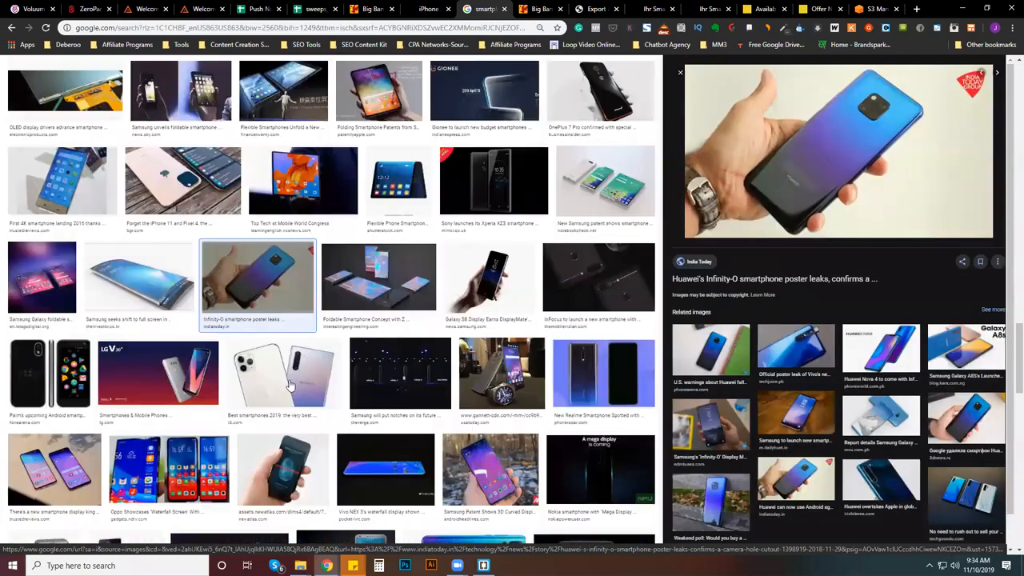
{"action": "left_click", "coordinate": [289, 386]}
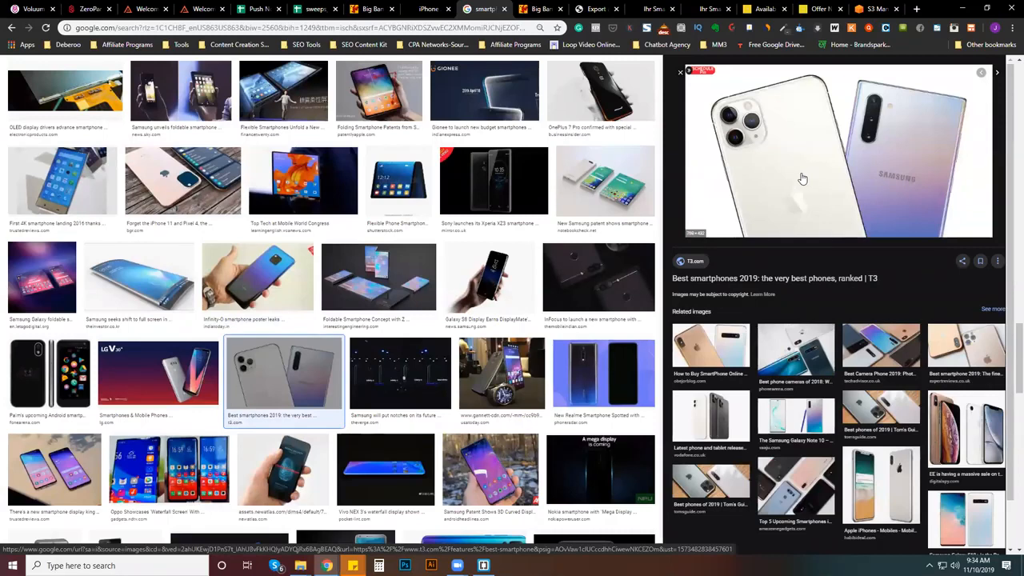
- Save the previewed iPhone and Samsung image to the Downloads folder as "smarphone"
{"action": "right_click", "coordinate": [854, 191]}
{"action": "left_click", "coordinate": [886, 283]}
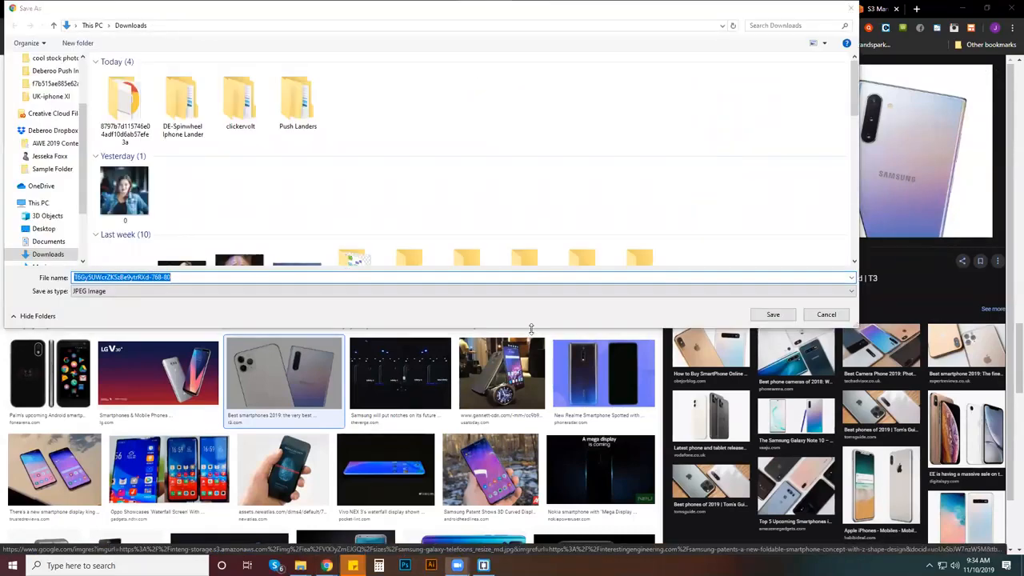
{"action": "left_click", "coordinate": [382, 278]}
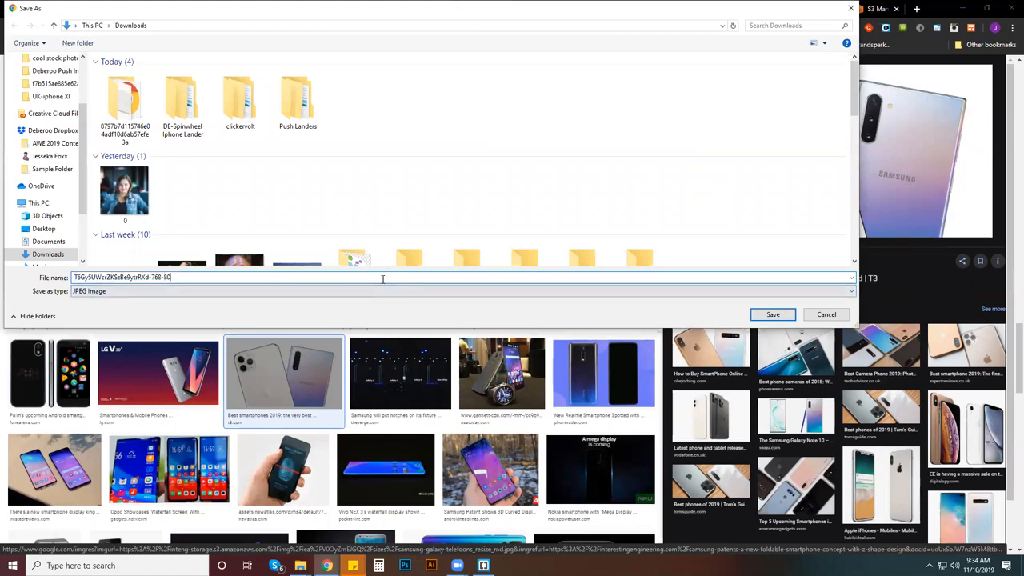
{"action": "key", "text": "ctrl+a"}
{"action": "type", "text": "smar"}
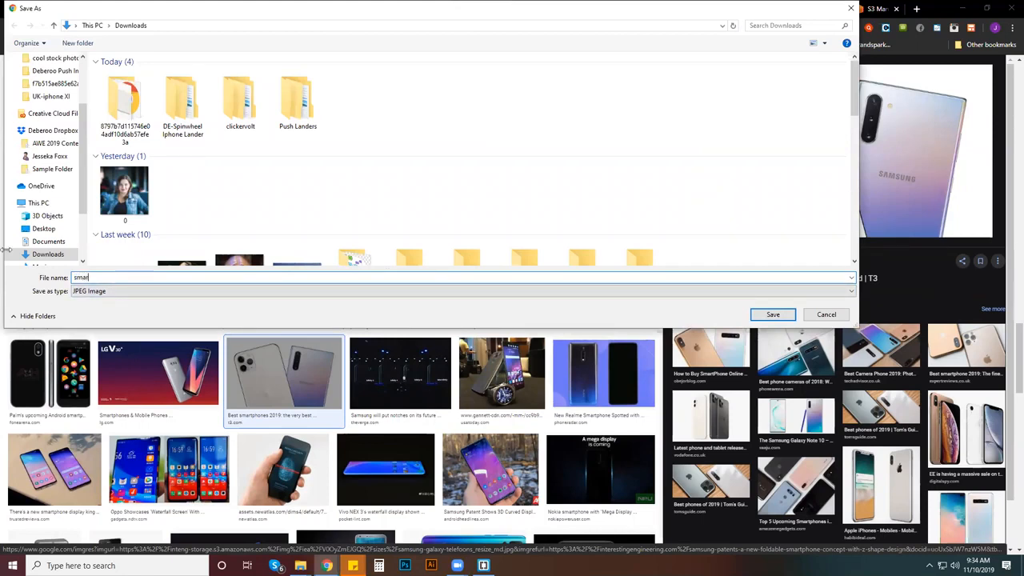
{"action": "type", "text": "phone"}
{"action": "key", "text": "Return"}
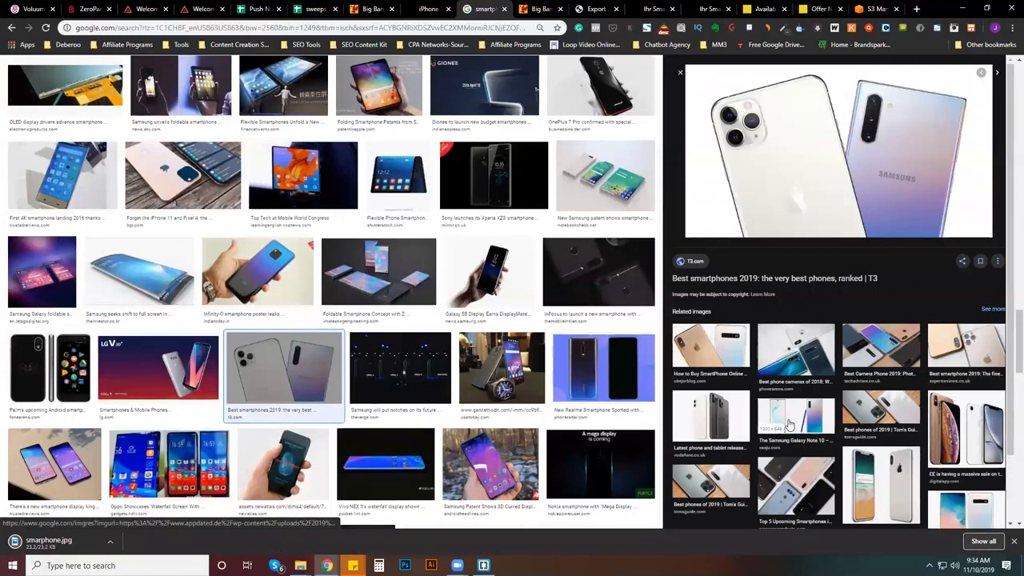
- Open the related digitalspy image of gold and white iPhones and save it to Downloads as "smartphone 2"
{"action": "left_click", "coordinate": [974, 438]}
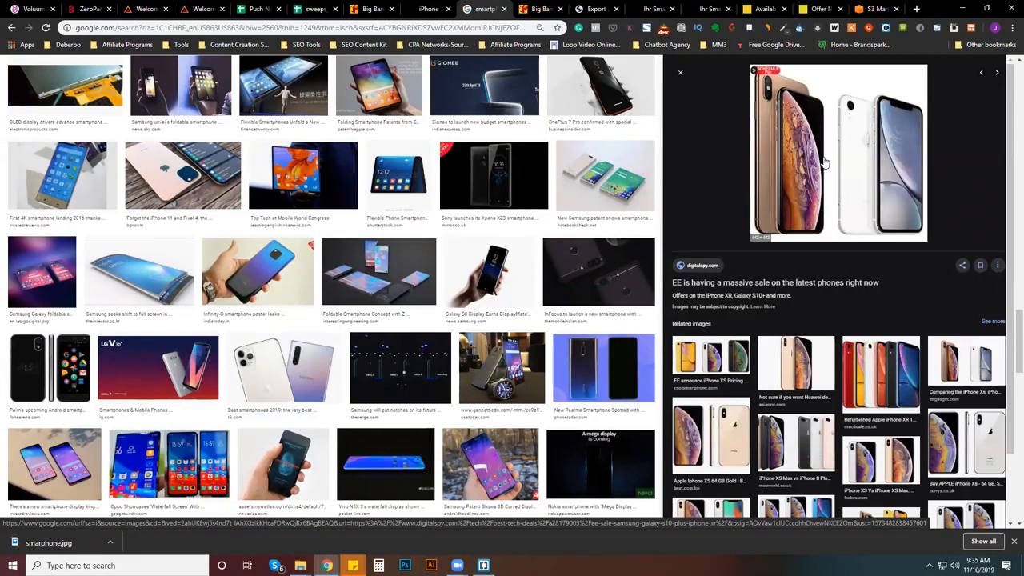
{"action": "right_click", "coordinate": [823, 162]}
{"action": "left_click", "coordinate": [860, 254]}
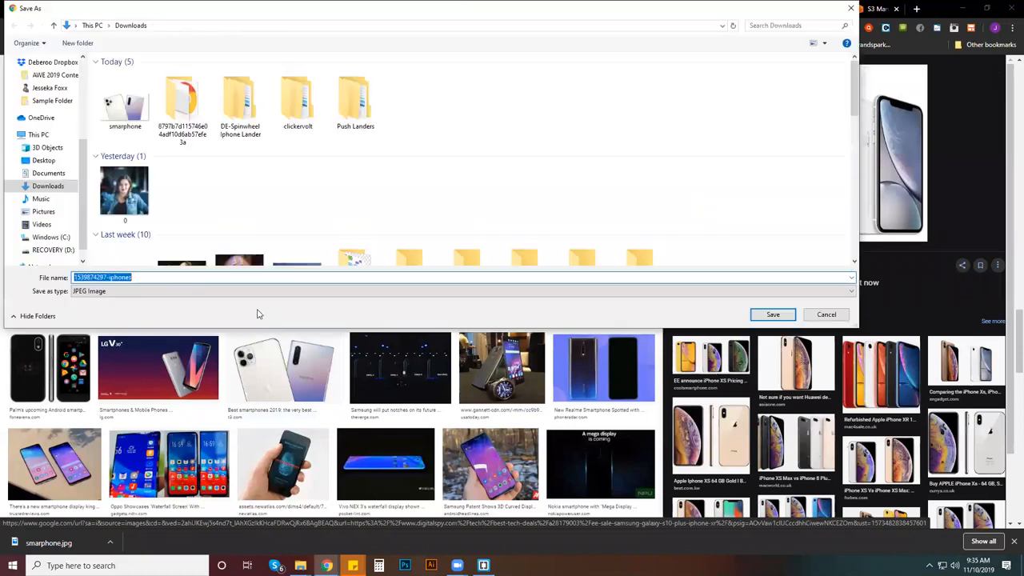
{"action": "type", "text": "smartphone 2"}
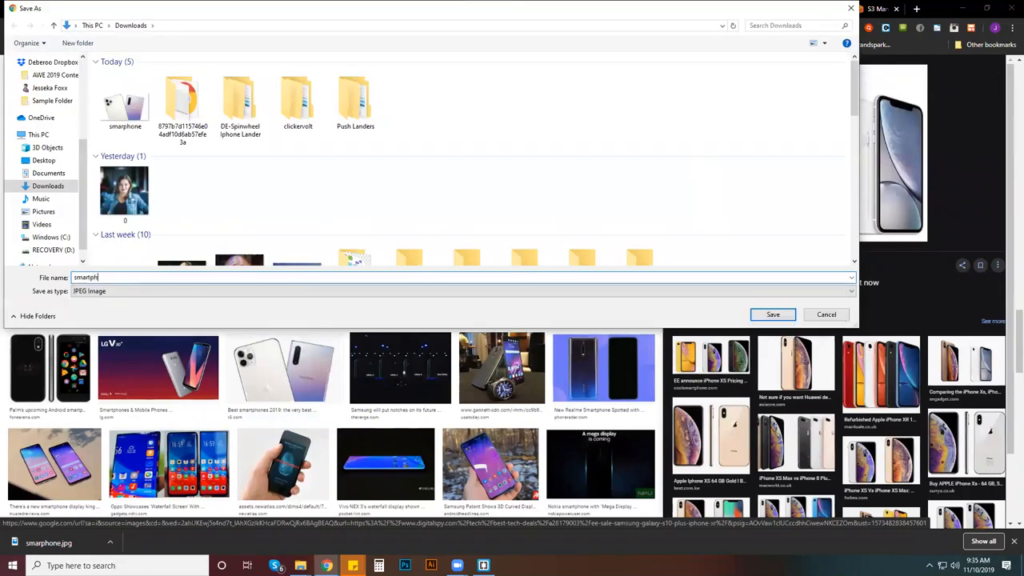
{"action": "key", "text": "Return"}
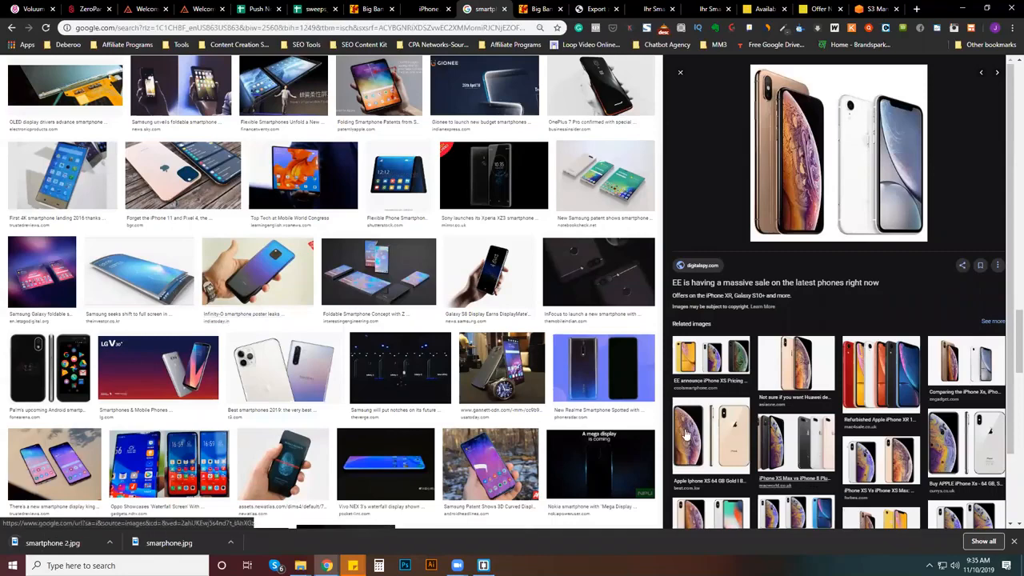
- Look over the remaining related phone images, then search Google Images for "package"
{"action": "scroll", "coordinate": [875, 478], "scroll_direction": "down", "scroll_amount": 1}
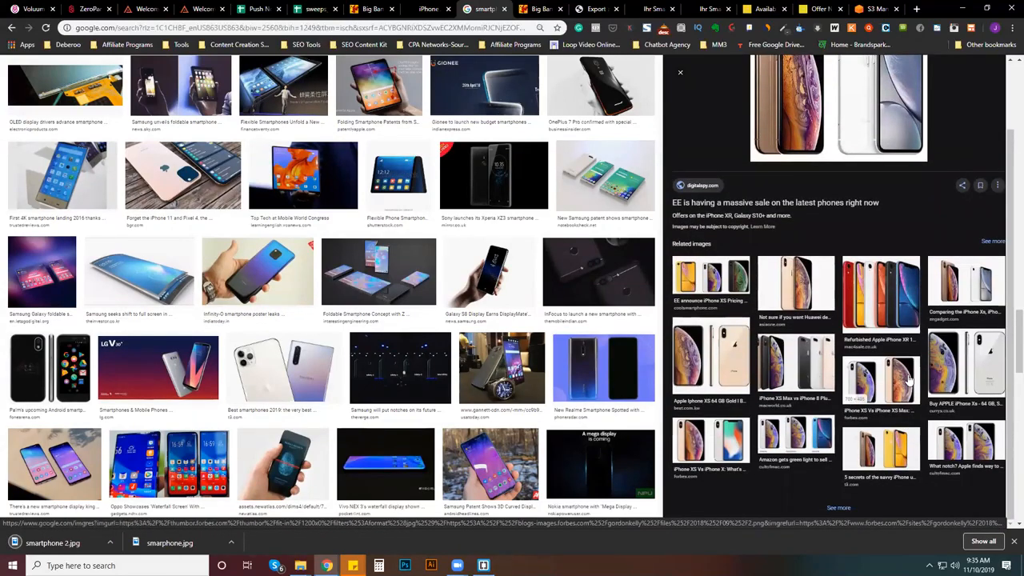
{"action": "scroll", "coordinate": [909, 381], "scroll_direction": "up", "scroll_amount": 1}
{"action": "scroll", "coordinate": [425, 340], "scroll_direction": "down", "scroll_amount": 10}
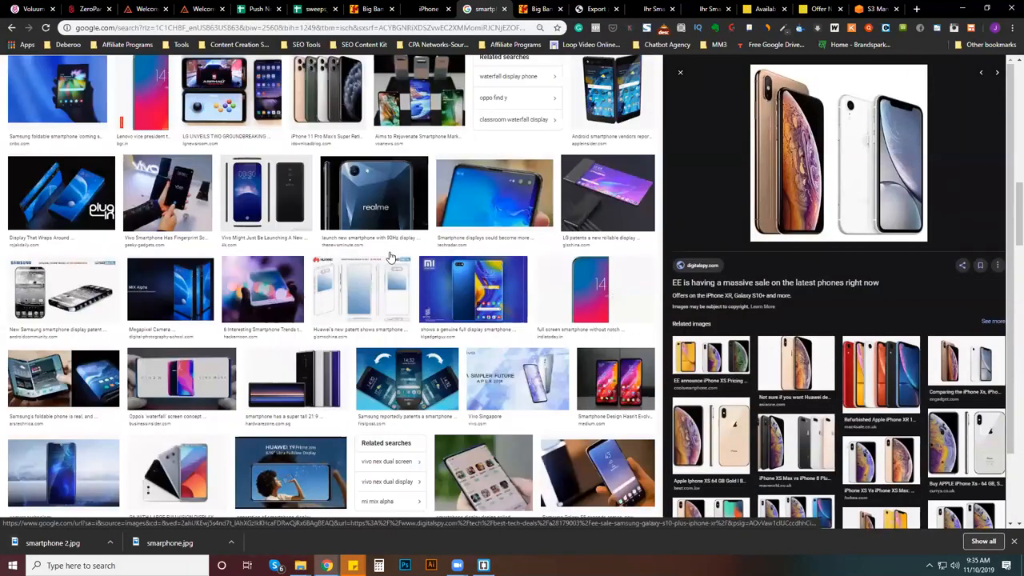
{"action": "scroll", "coordinate": [380, 254], "scroll_direction": "up", "scroll_amount": 10}
{"action": "left_click_drag", "start_coordinate": [192, 69], "coordinate": [2, 60]}
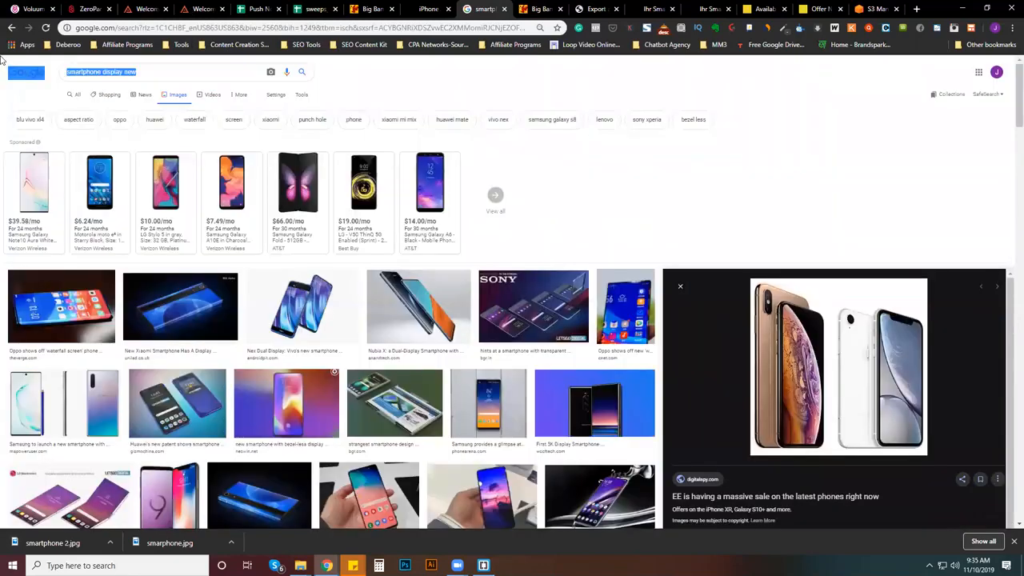
{"action": "triple_click", "coordinate": [181, 71]}
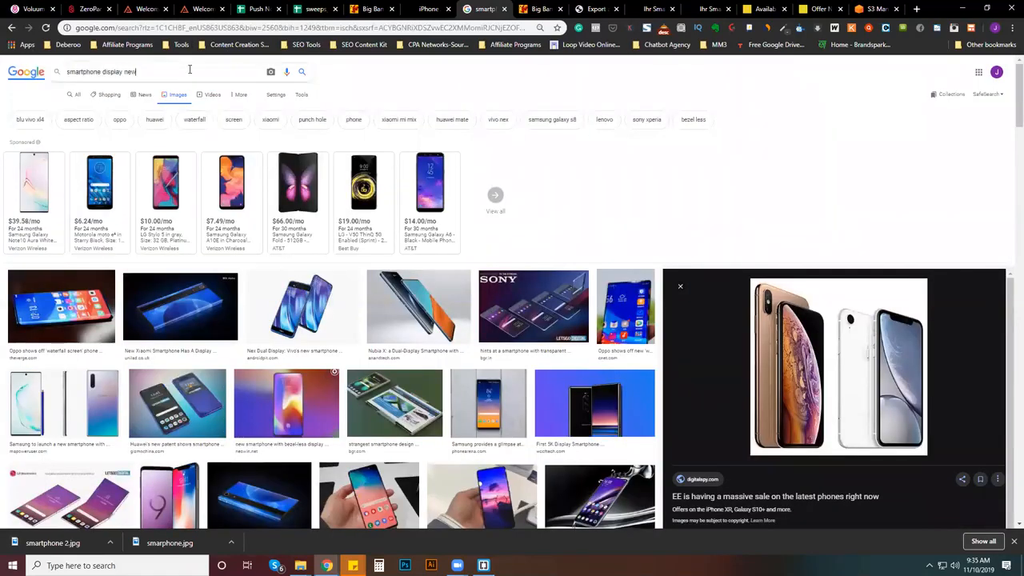
{"action": "type", "text": "package"}
{"action": "key", "text": "Return"}
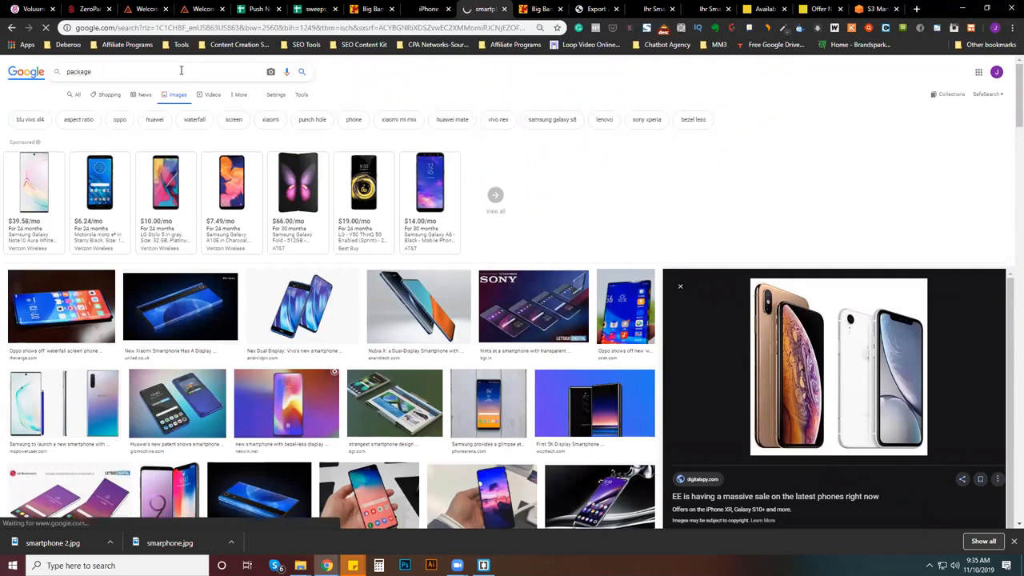
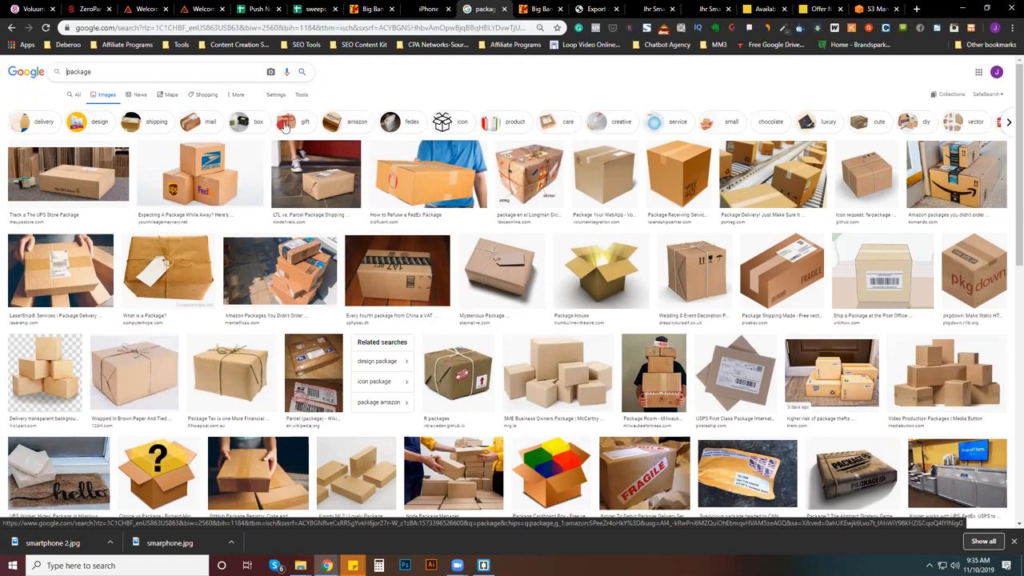
- Narrow the package image results to gift packages and look through them
{"action": "left_click", "coordinate": [286, 127]}
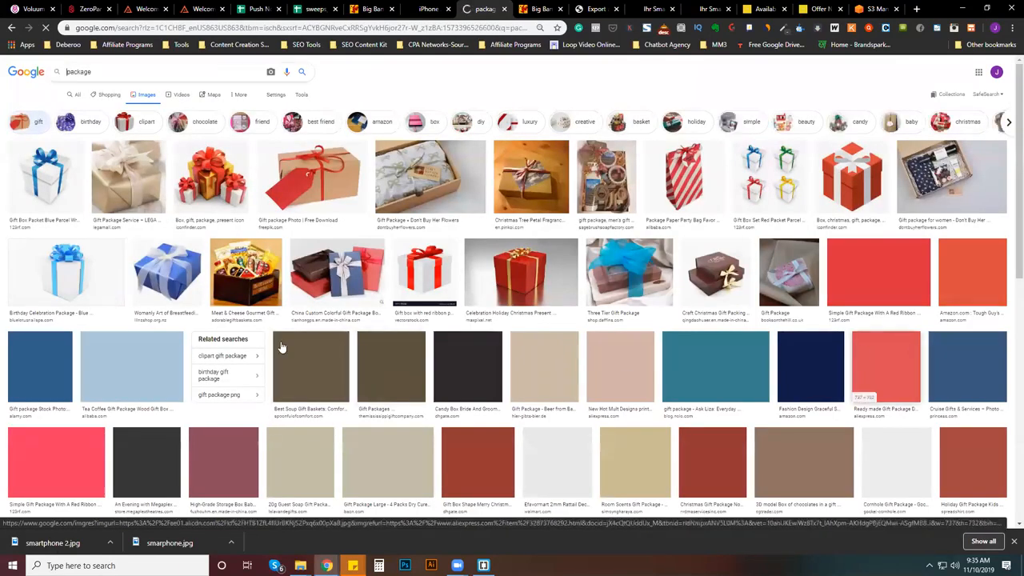
{"action": "scroll", "coordinate": [468, 363], "scroll_direction": "down", "scroll_amount": 3}
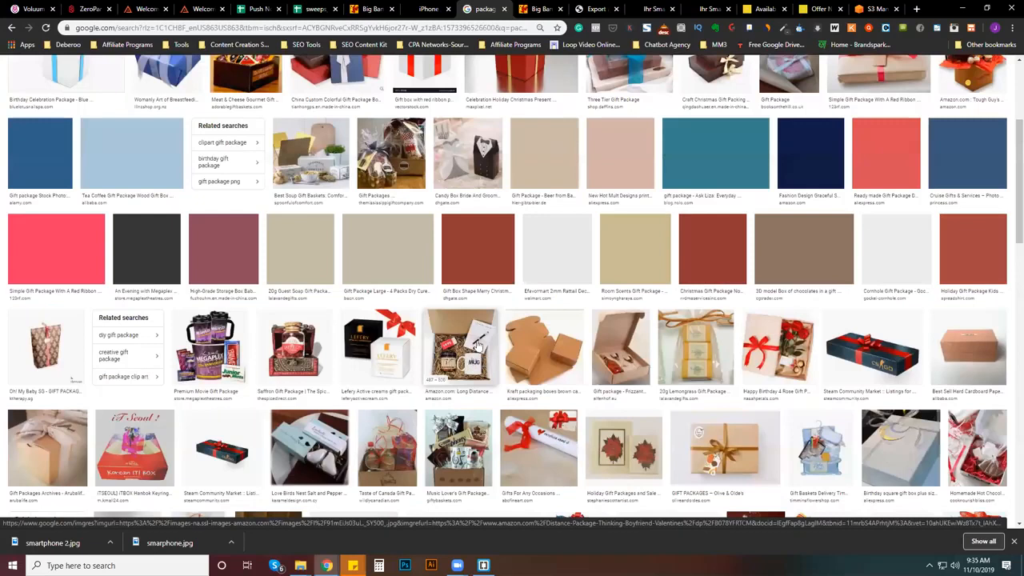
{"action": "scroll", "coordinate": [340, 171], "scroll_direction": "up", "scroll_amount": 3}
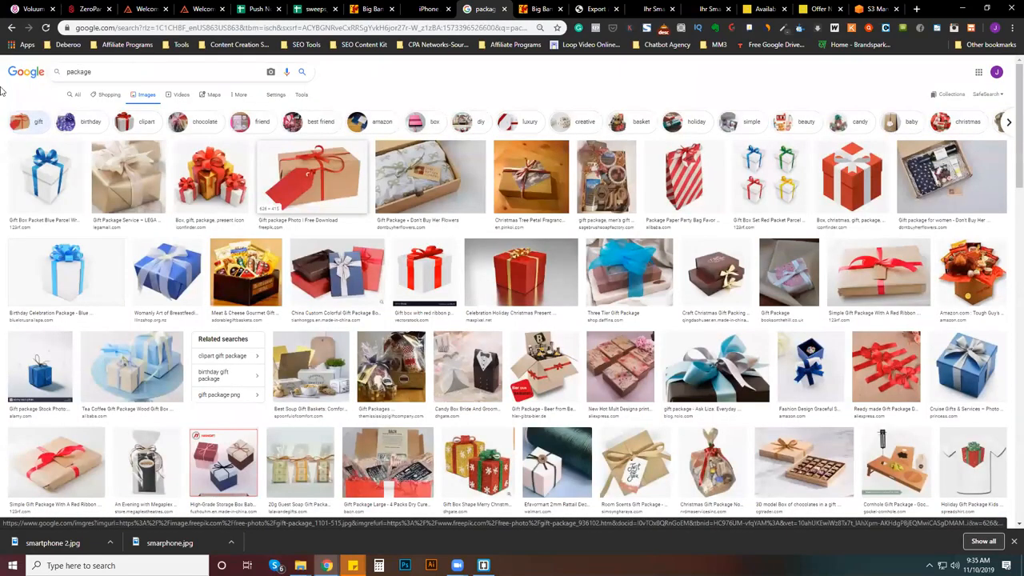
- Search Google Images for "cellphone parcel" and look through the results for a usable push image
{"action": "type", "text": "cellphone "}
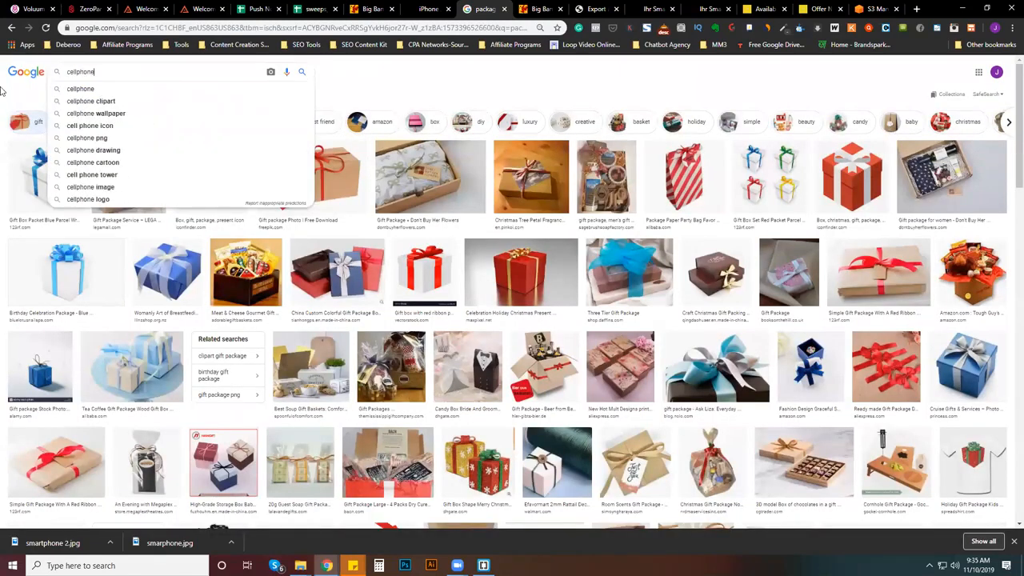
{"action": "type", "text": "parce"}
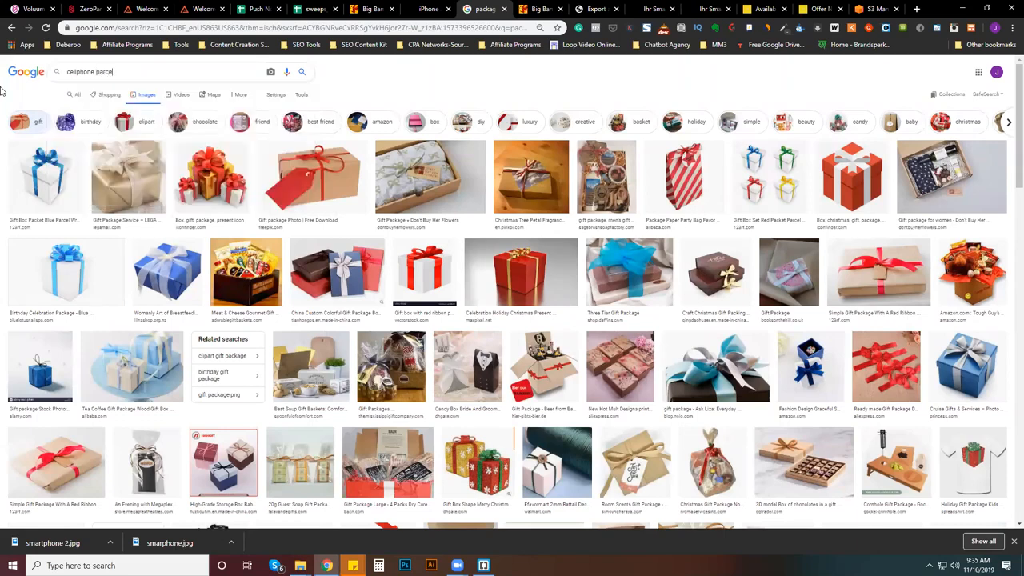
{"action": "type", "text": "l"}
{"action": "key", "text": "Return"}
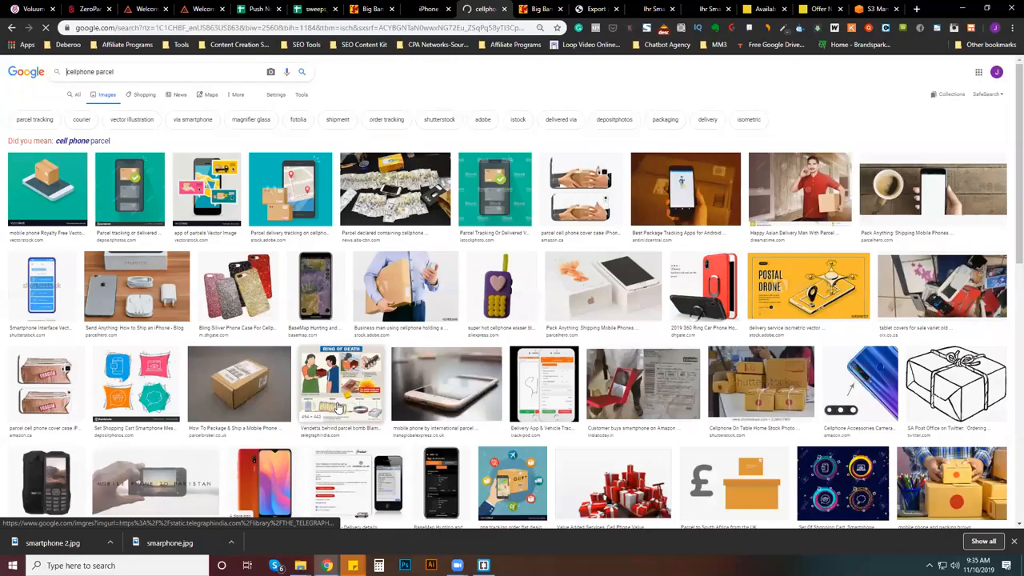
{"action": "scroll", "coordinate": [376, 400], "scroll_direction": "down", "scroll_amount": 3}
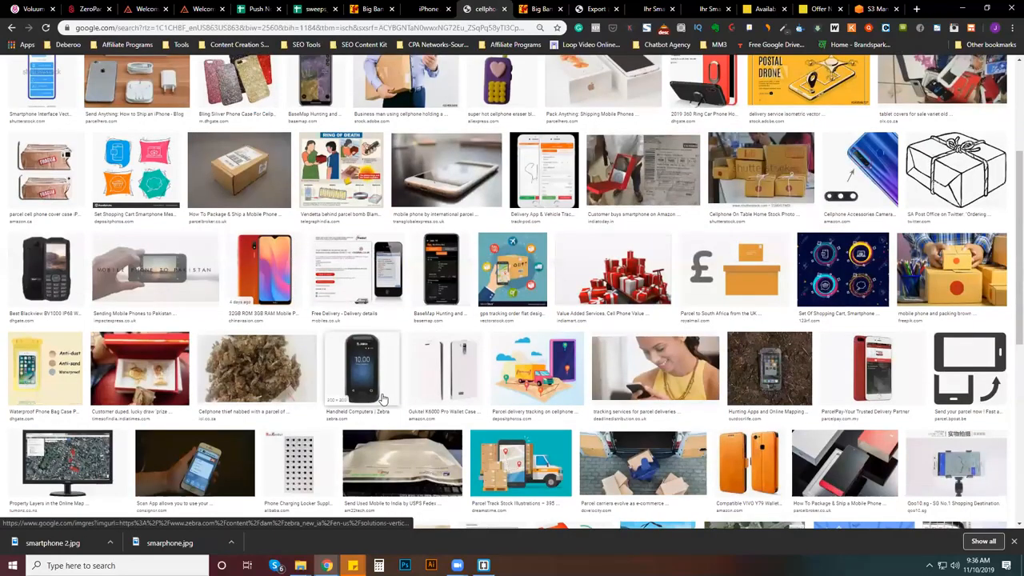
{"action": "scroll", "coordinate": [383, 400], "scroll_direction": "down", "scroll_amount": 2}
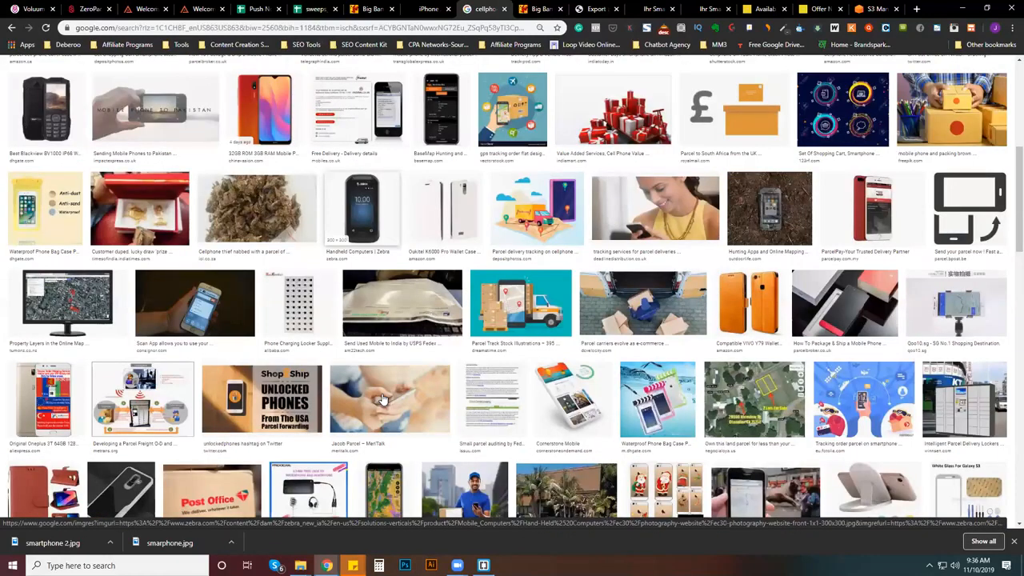
{"action": "scroll", "coordinate": [382, 392], "scroll_direction": "down", "scroll_amount": 5}
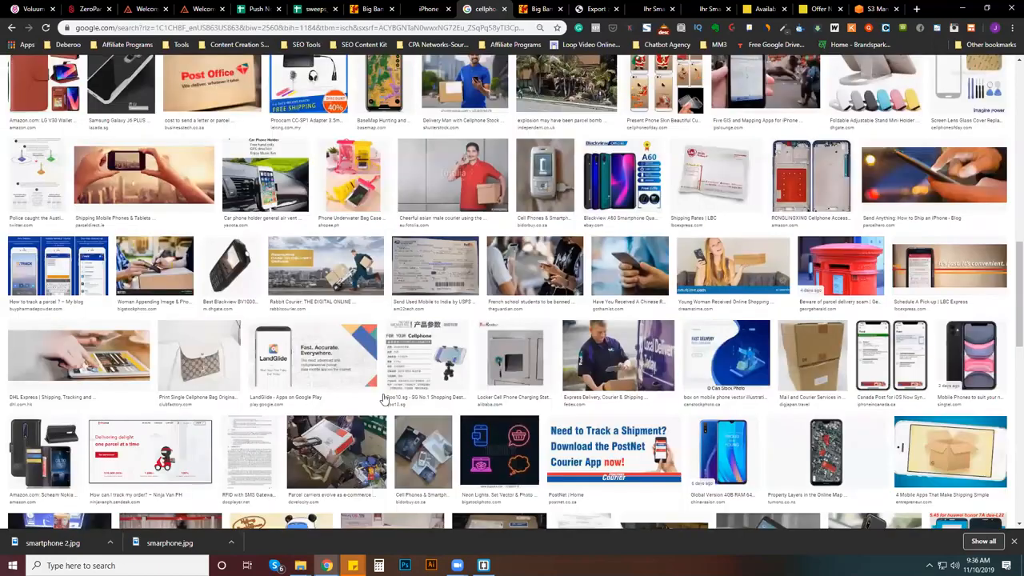
{"action": "scroll", "coordinate": [383, 398], "scroll_direction": "down", "scroll_amount": 5}
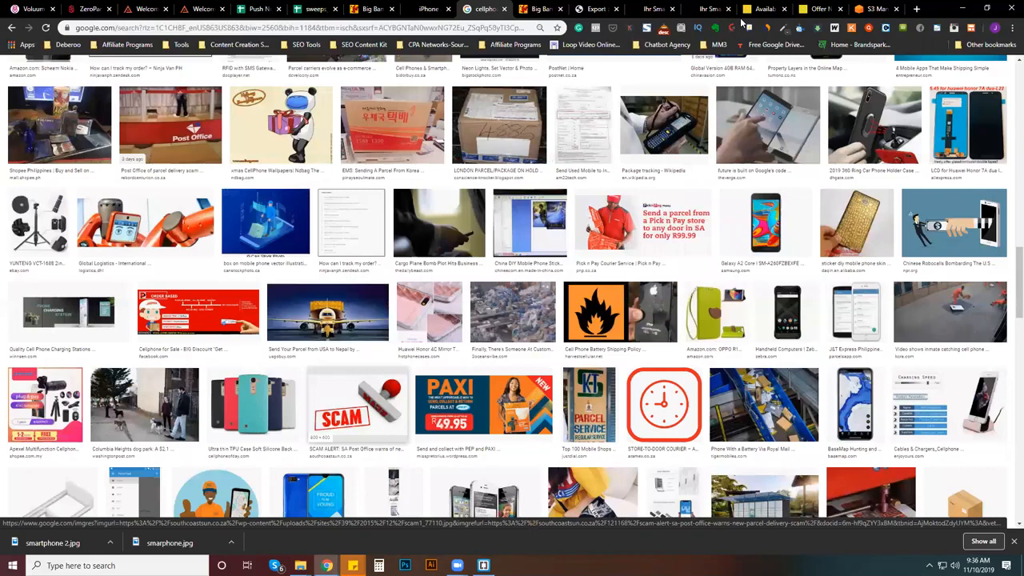
{"action": "scroll", "coordinate": [741, 23], "scroll_direction": "down", "scroll_amount": 3}
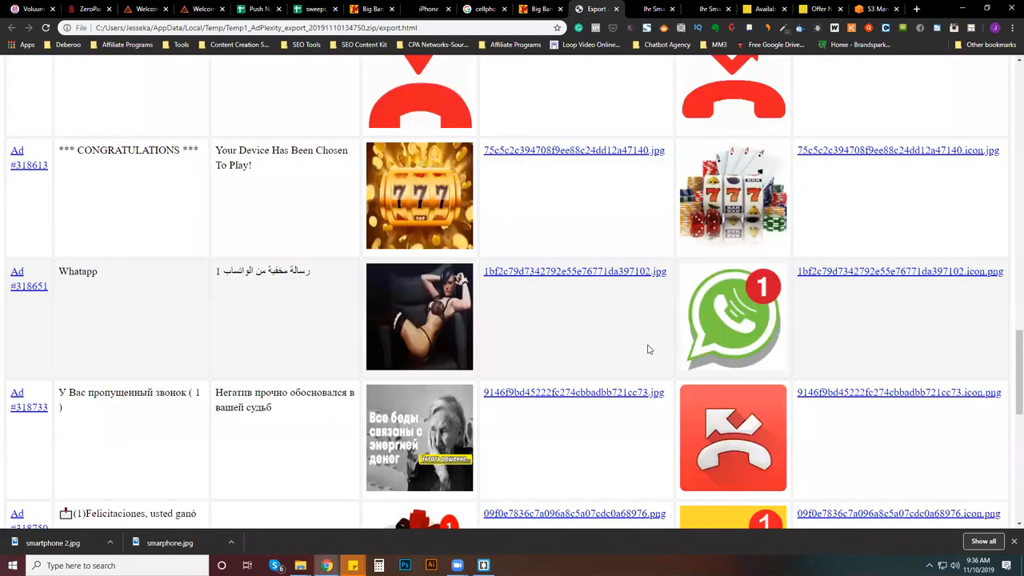
- Open the yellow delivery truck icon from the AdPlexity export page and save it to Downloads as "smartphone 3"
{"action": "scroll", "coordinate": [648, 350], "scroll_direction": "down", "scroll_amount": 5}
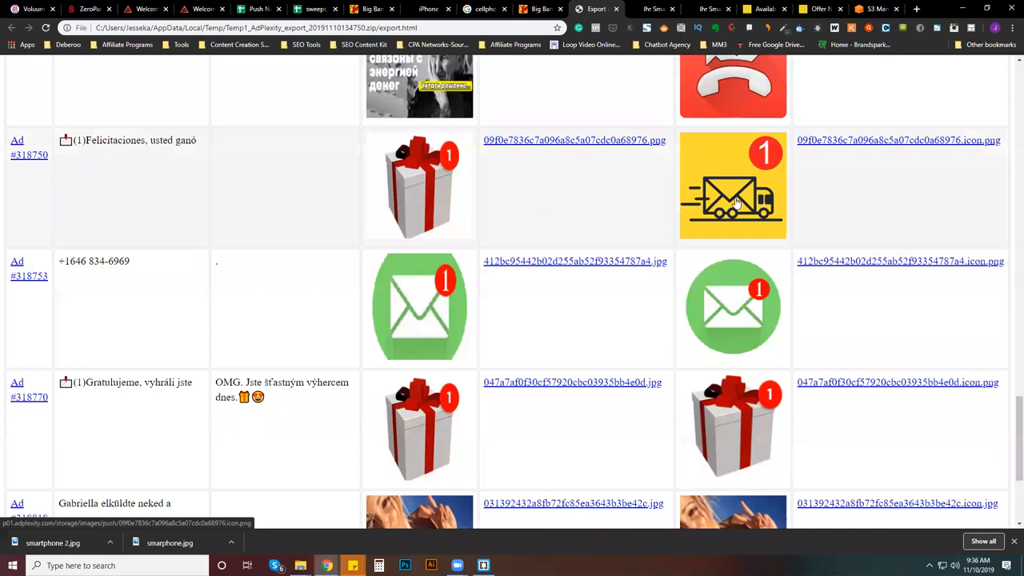
{"action": "left_click", "coordinate": [736, 203]}
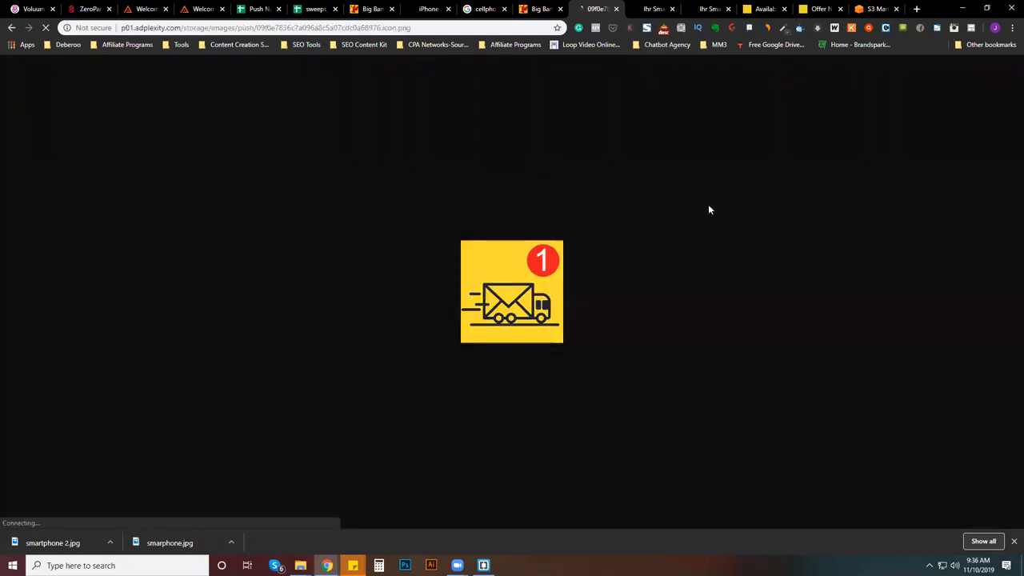
{"action": "right_click", "coordinate": [531, 275]}
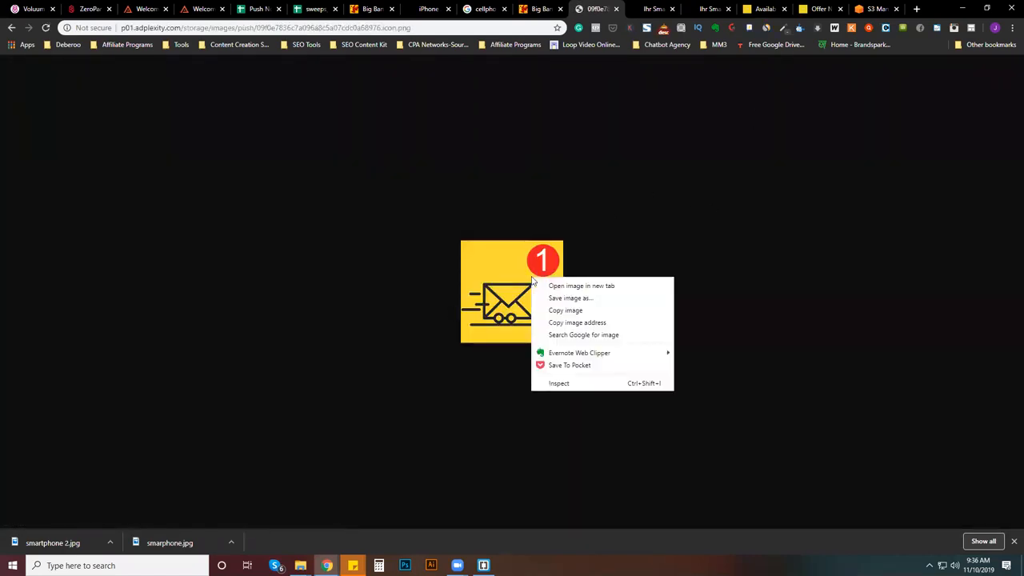
{"action": "left_click", "coordinate": [592, 297]}
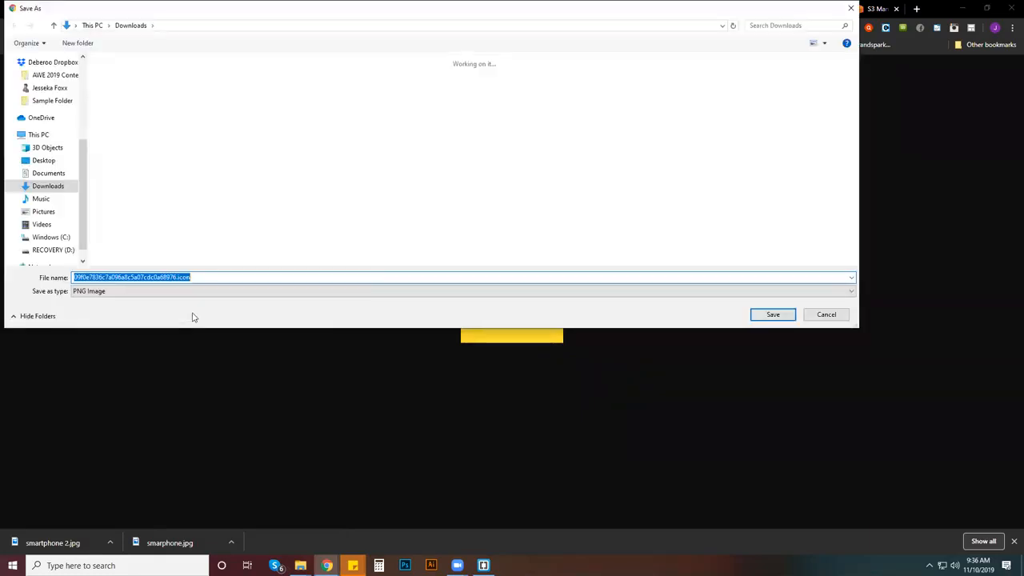
{"action": "type", "text": "a"}
{"action": "key", "text": "BackSpace"}
{"action": "type", "text": "smart"}
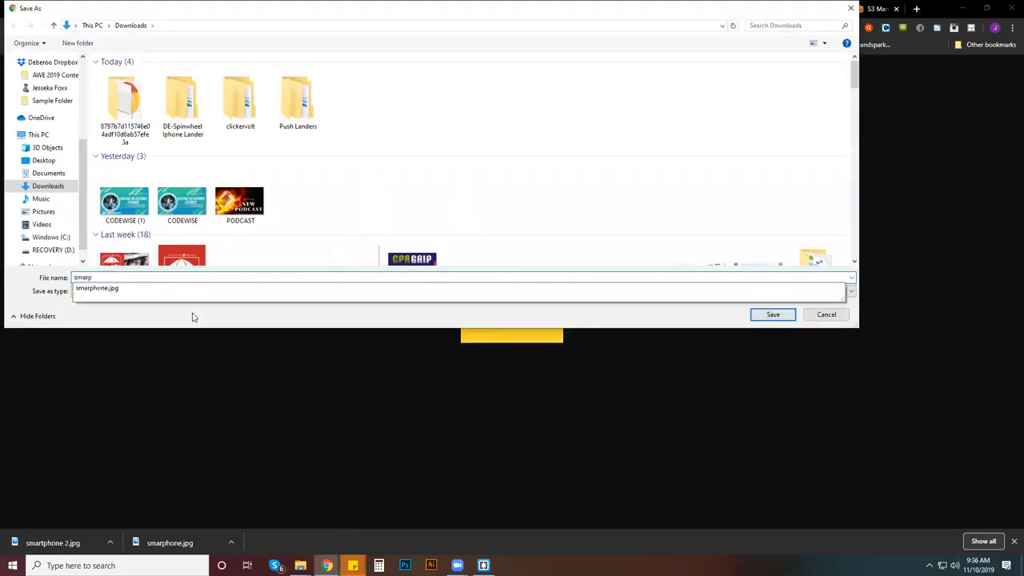
{"action": "type", "text": "phone 3"}
{"action": "key", "text": "Return"}
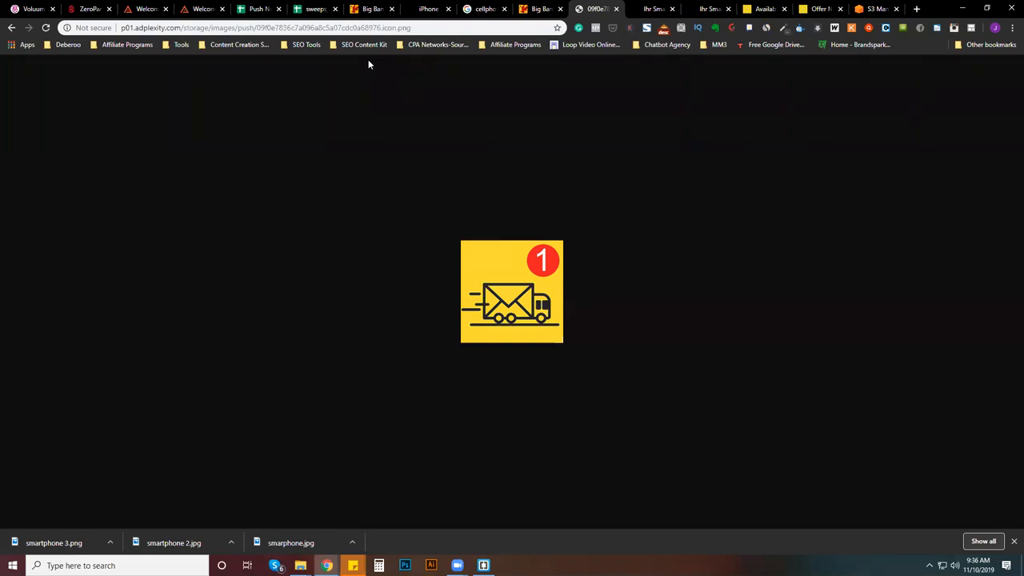
- In the Zeropark campaign form, upload the "smartphone 3" image from Downloads as a new push creative
{"action": "key", "text": "ctrl+2"}
{"action": "scroll", "coordinate": [221, 366], "scroll_direction": "down", "scroll_amount": 3}
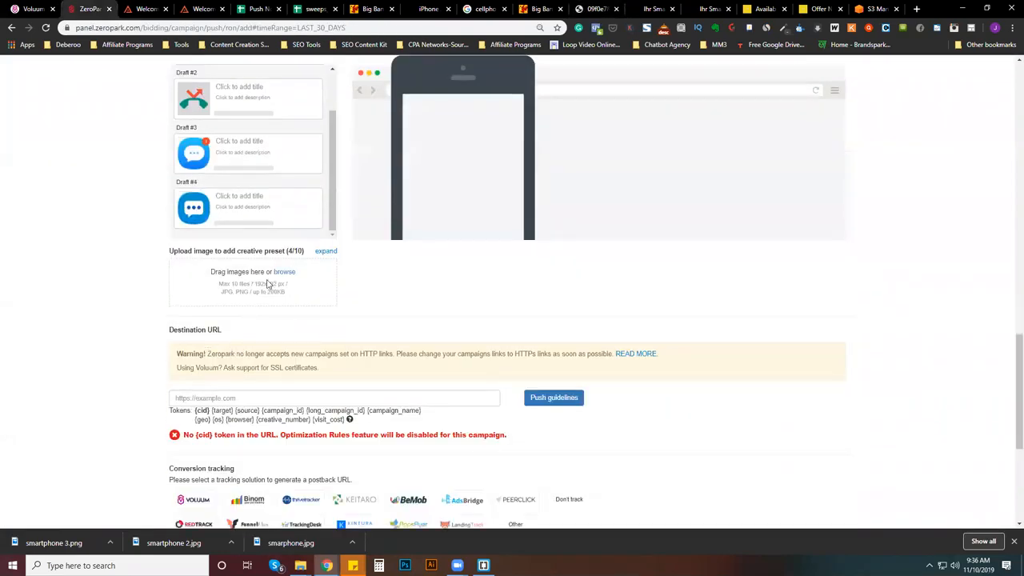
{"action": "left_click", "coordinate": [283, 272]}
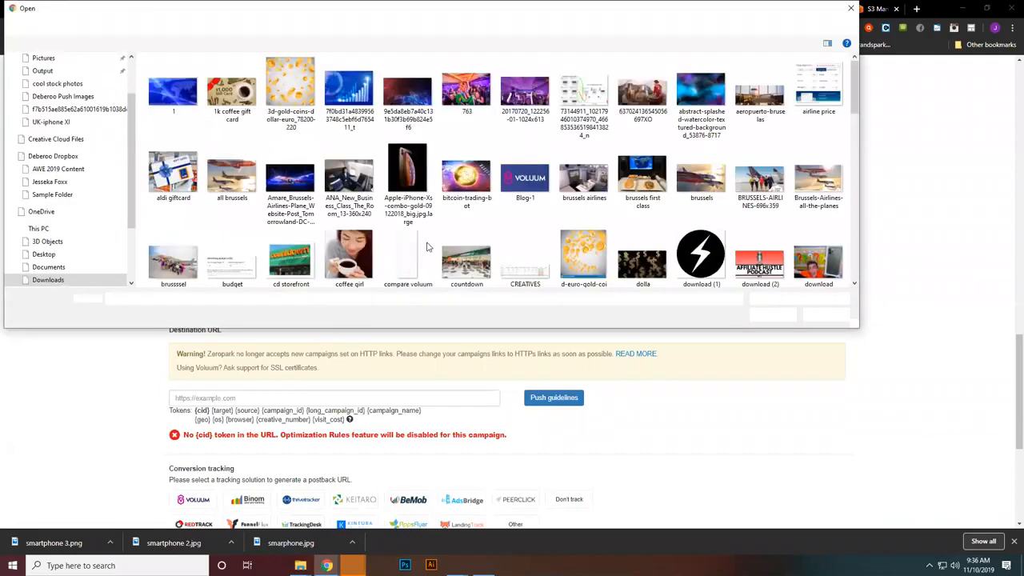
{"action": "scroll", "coordinate": [202, 163], "scroll_direction": "down", "scroll_amount": 1}
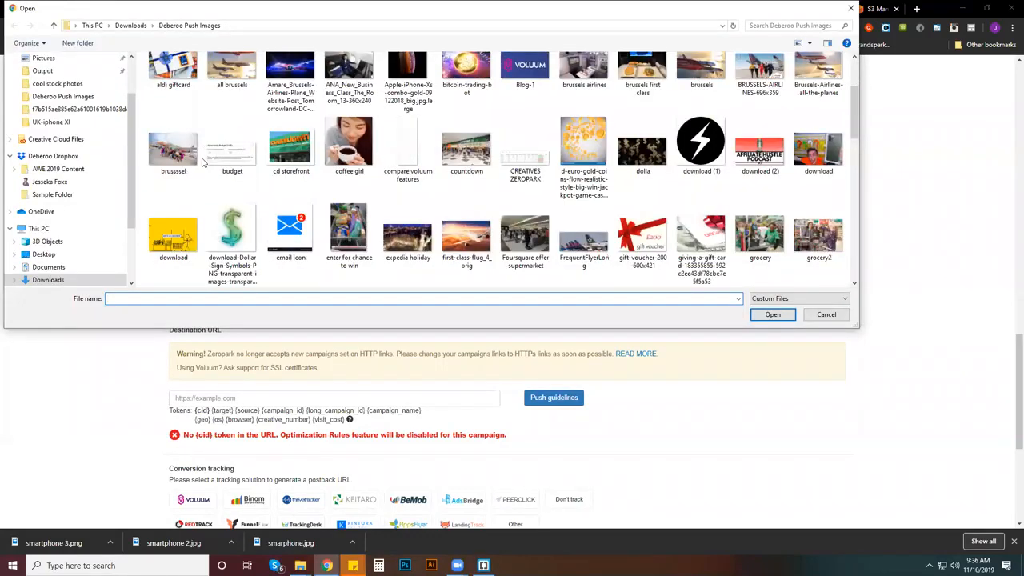
{"action": "scroll", "coordinate": [226, 209], "scroll_direction": "down", "scroll_amount": 5}
{"action": "scroll", "coordinate": [460, 194], "scroll_direction": "down", "scroll_amount": 2}
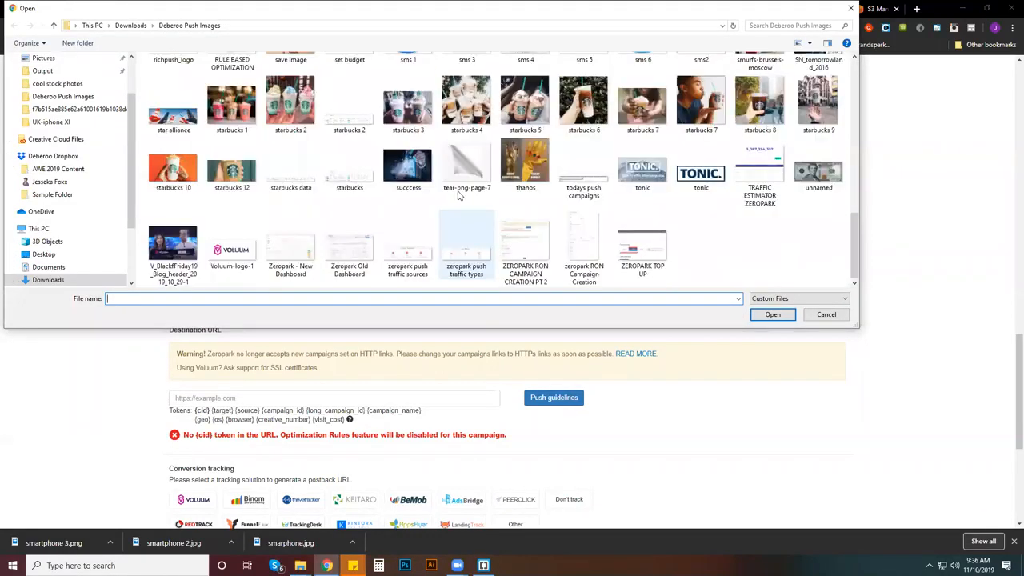
{"action": "scroll", "coordinate": [460, 194], "scroll_direction": "up", "scroll_amount": 10}
{"action": "scroll", "coordinate": [76, 131], "scroll_direction": "up", "scroll_amount": 2}
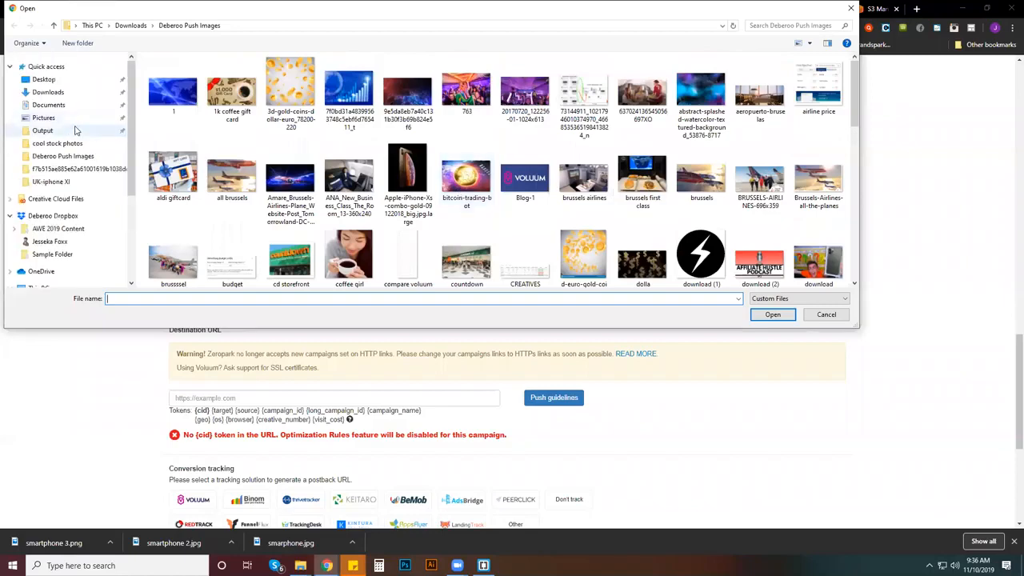
{"action": "left_click", "coordinate": [64, 92]}
{"action": "scroll", "coordinate": [200, 134], "scroll_direction": "down", "scroll_amount": 3}
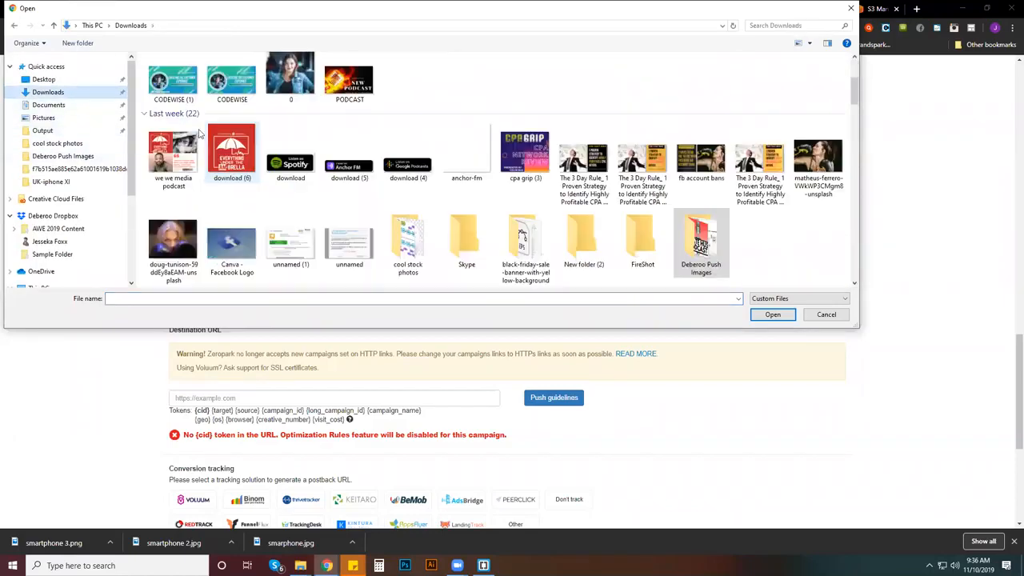
{"action": "scroll", "coordinate": [444, 219], "scroll_direction": "up", "scroll_amount": 3}
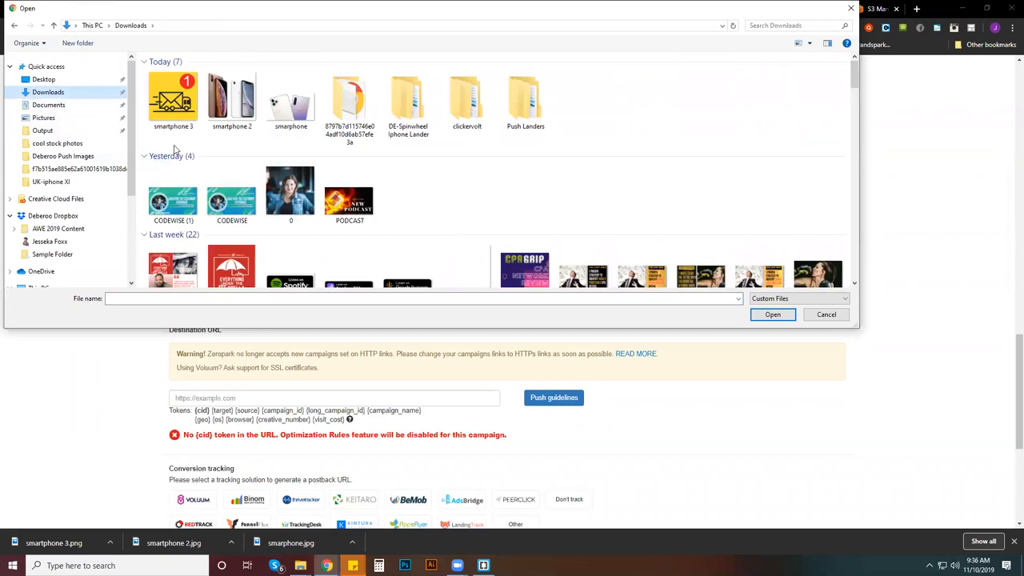
{"action": "double_click", "coordinate": [173, 100]}
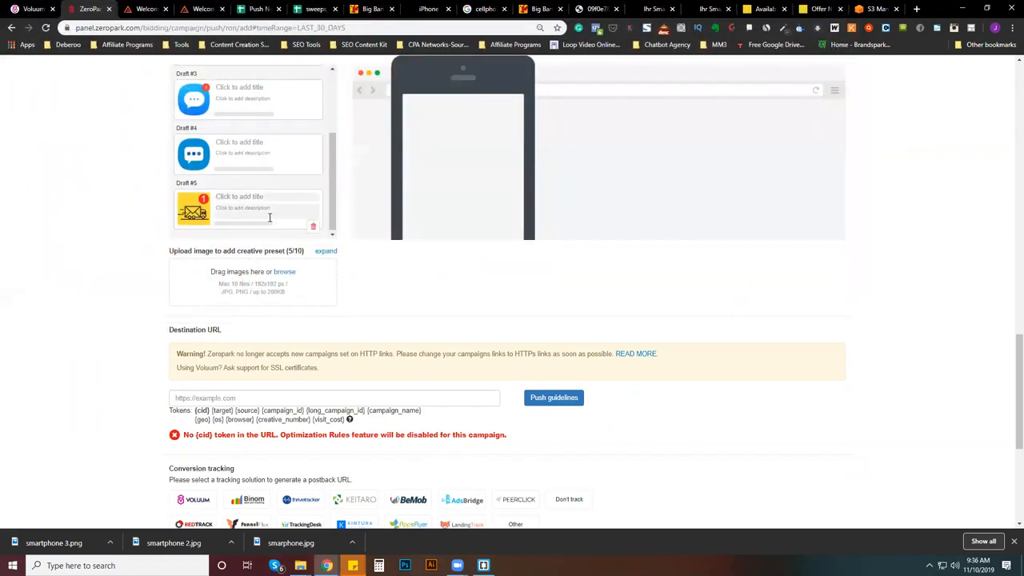
- Upload the "smartphone 2" image from Downloads as another push creative
{"action": "left_click", "coordinate": [287, 274]}
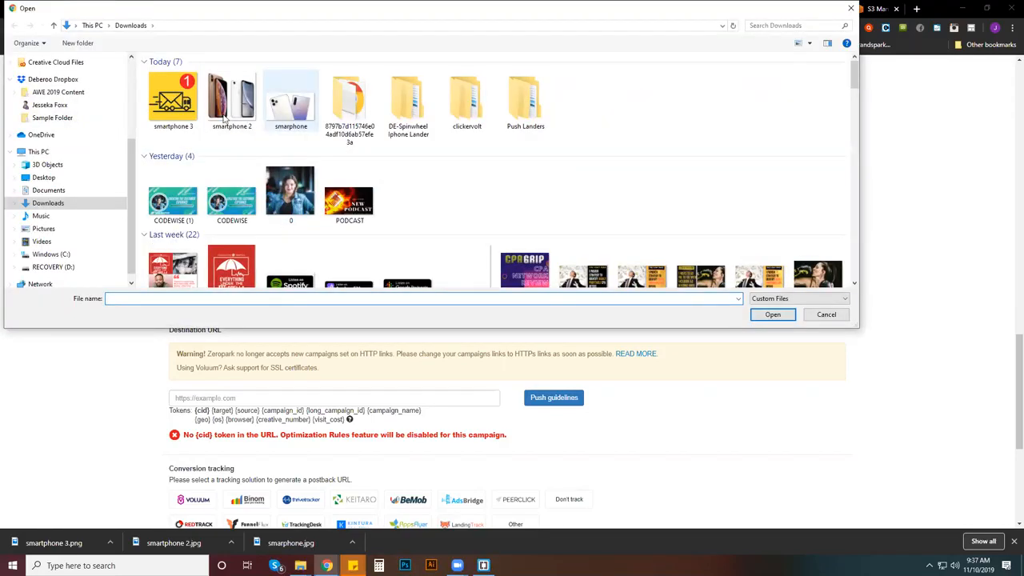
{"action": "double_click", "coordinate": [226, 112]}
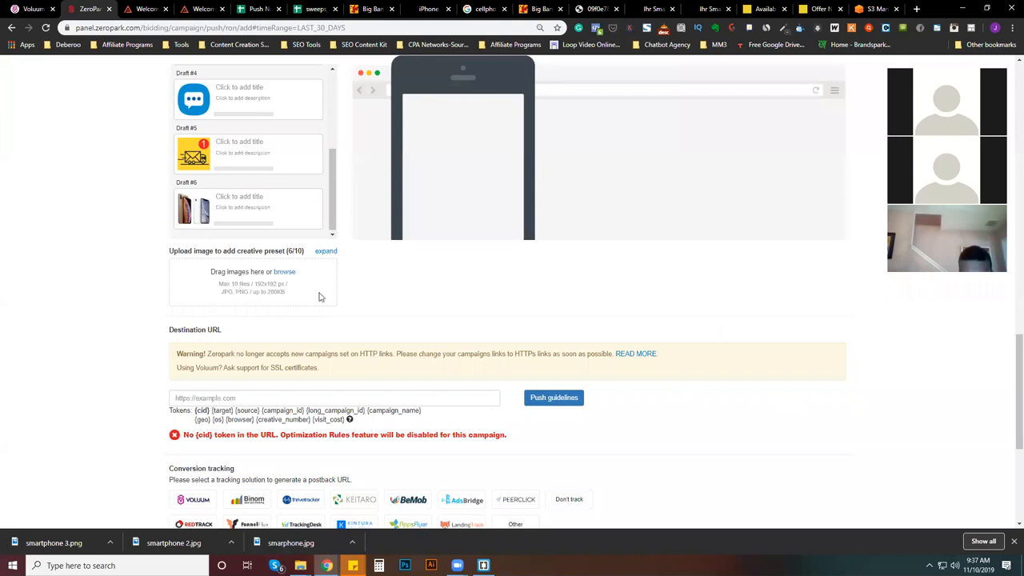
- Give the Draft #4 creative the title "(1) New Message"
{"action": "scroll", "coordinate": [319, 297], "scroll_direction": "up", "scroll_amount": 1}
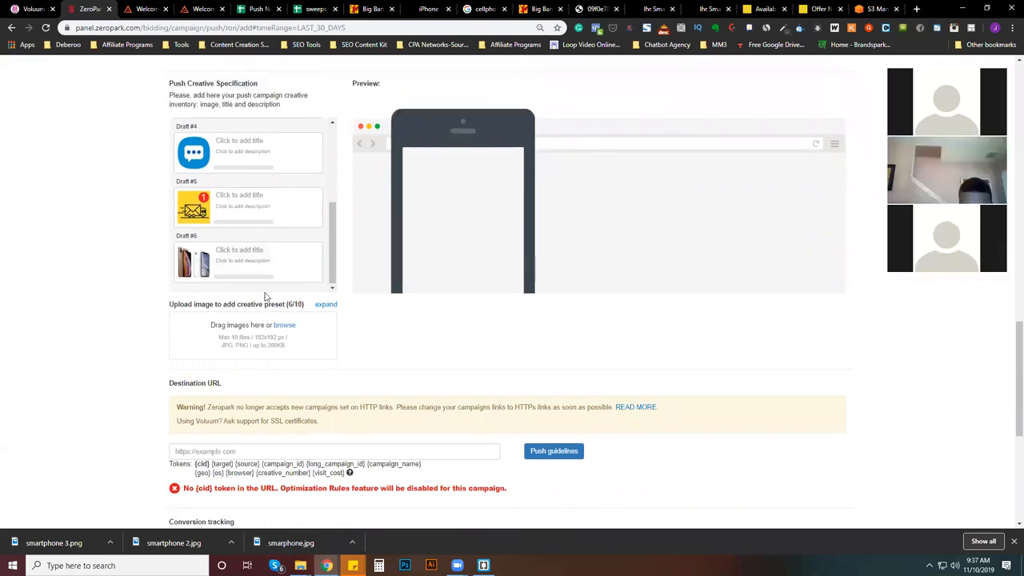
{"action": "scroll", "coordinate": [268, 304], "scroll_direction": "up", "scroll_amount": 3}
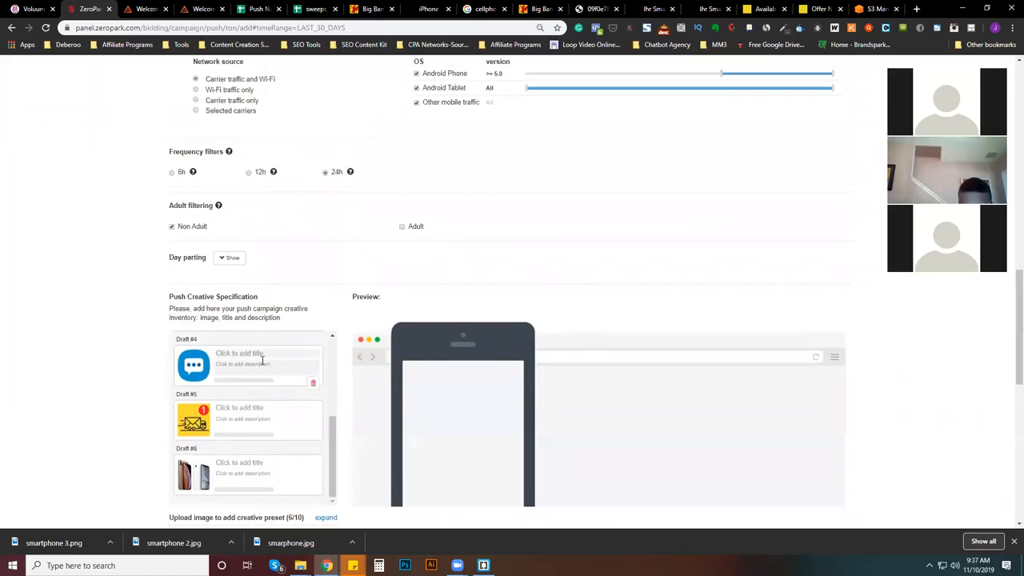
{"action": "left_click", "coordinate": [257, 353]}
{"action": "type", "text": "(1) New"}
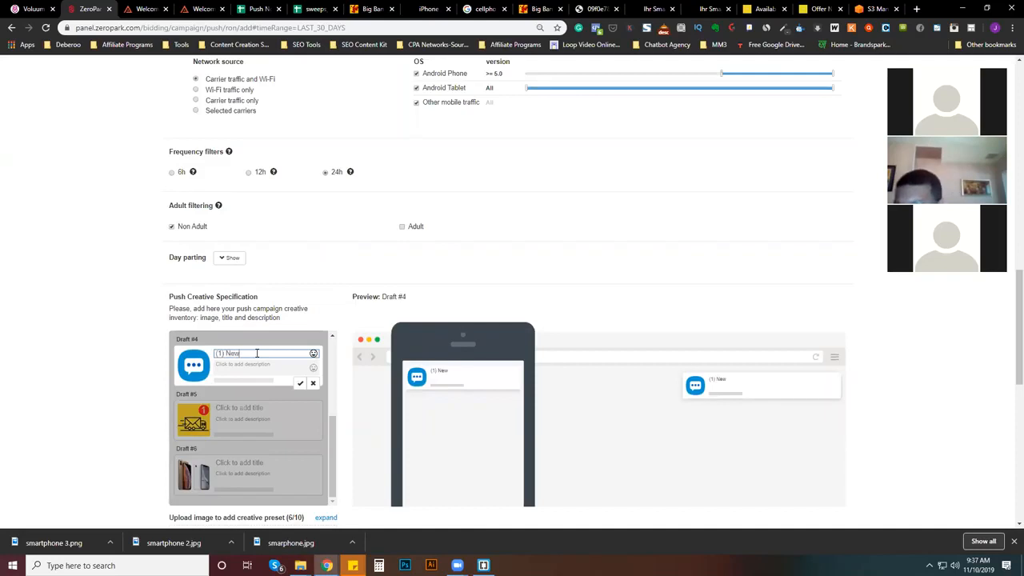
{"action": "type", "text": " Message"}
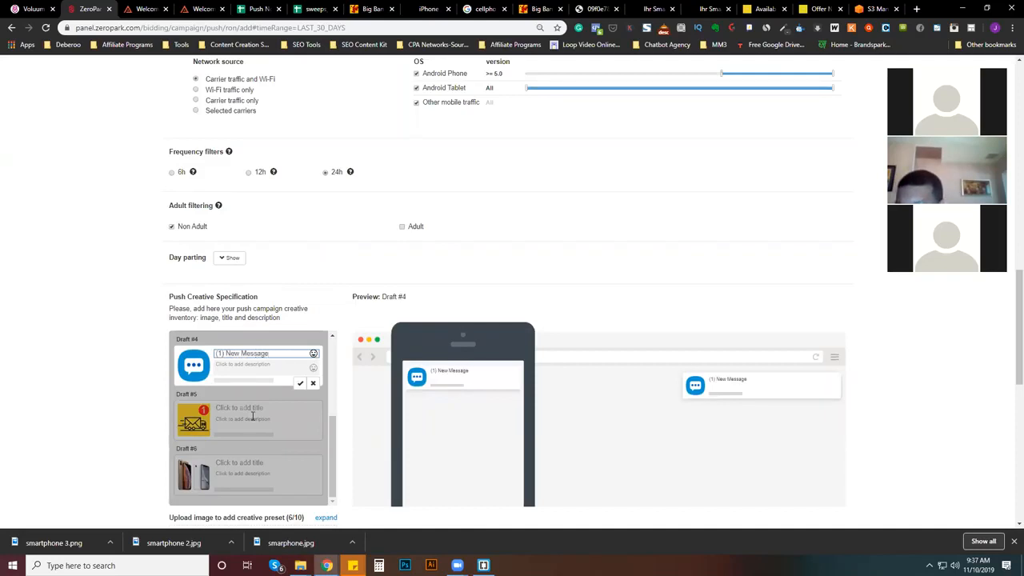
- Title the Draft #5 delivery truck creative "(1) Your New Phone Is Ready"
{"action": "left_click", "coordinate": [246, 409]}
{"action": "type", "text": "("}
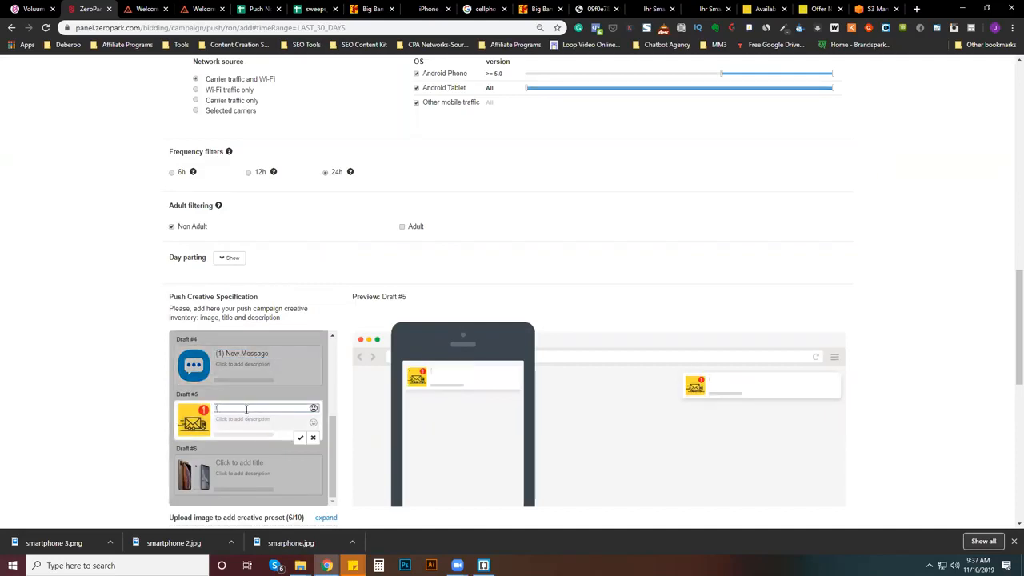
{"action": "type", "text": "1) Your New Ph"}
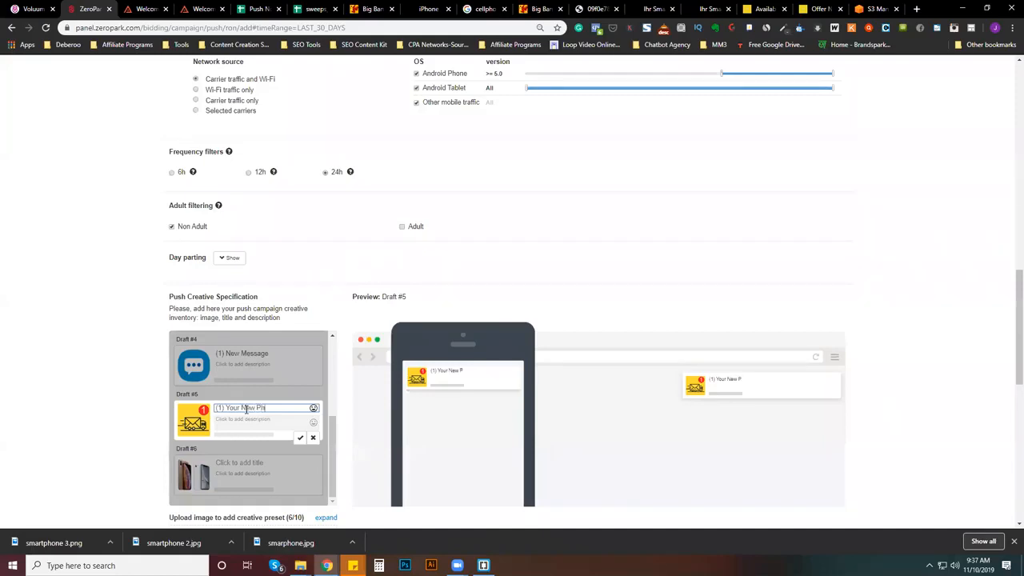
{"action": "type", "text": "one Is Ready"}
- Title the Draft #6 smartphone creative "Spin Now To Win Smartphone"
{"action": "left_click", "coordinate": [266, 462]}
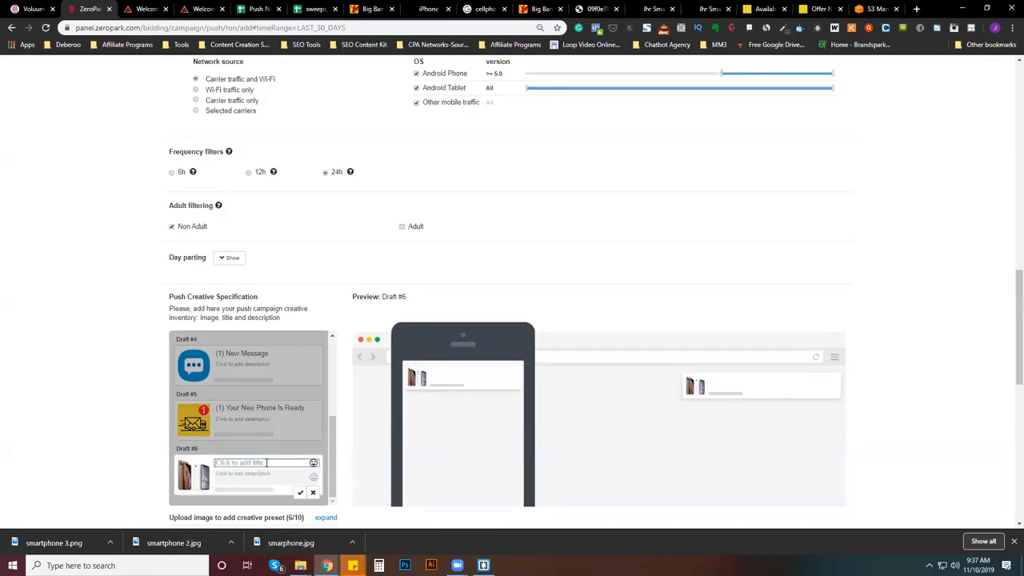
{"action": "left_click", "coordinate": [1014, 541]}
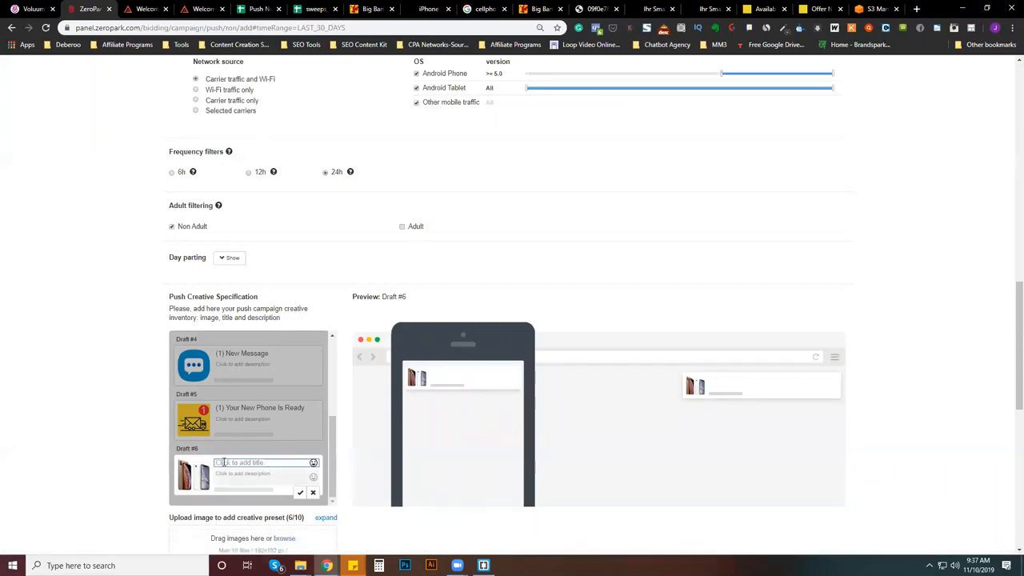
{"action": "type", "text": "Spin Now To"}
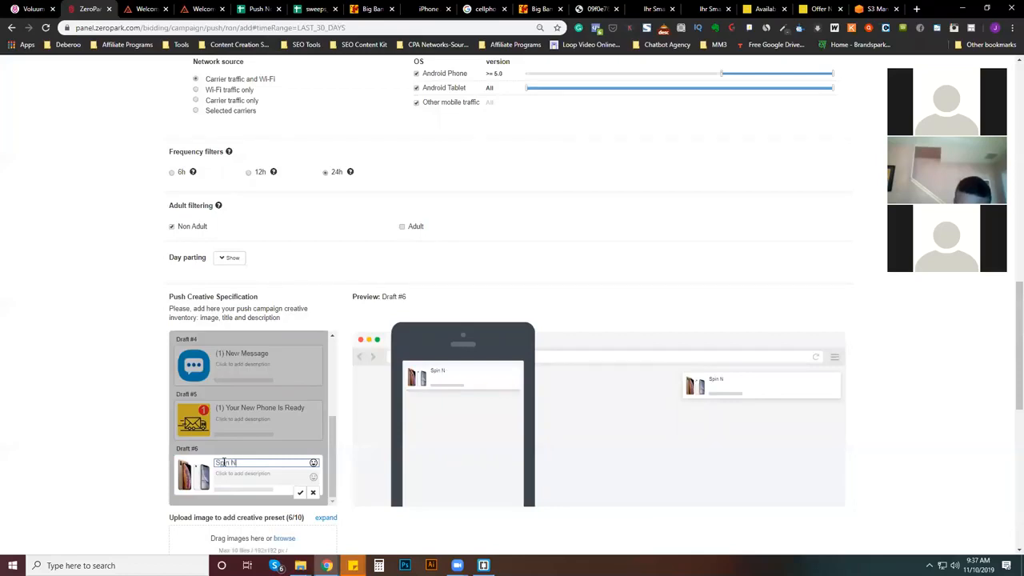
{"action": "key", "text": "BackSpace"}
{"action": "key", "text": "BackSpace"}
{"action": "key", "text": "BackSpace"}
{"action": "type", "text": "For"}
{"action": "key", "text": "BackSpace"}
{"action": "key", "text": "BackSpace"}
{"action": "key", "text": "BackSpace"}
{"action": "type", "text": "To Win"}
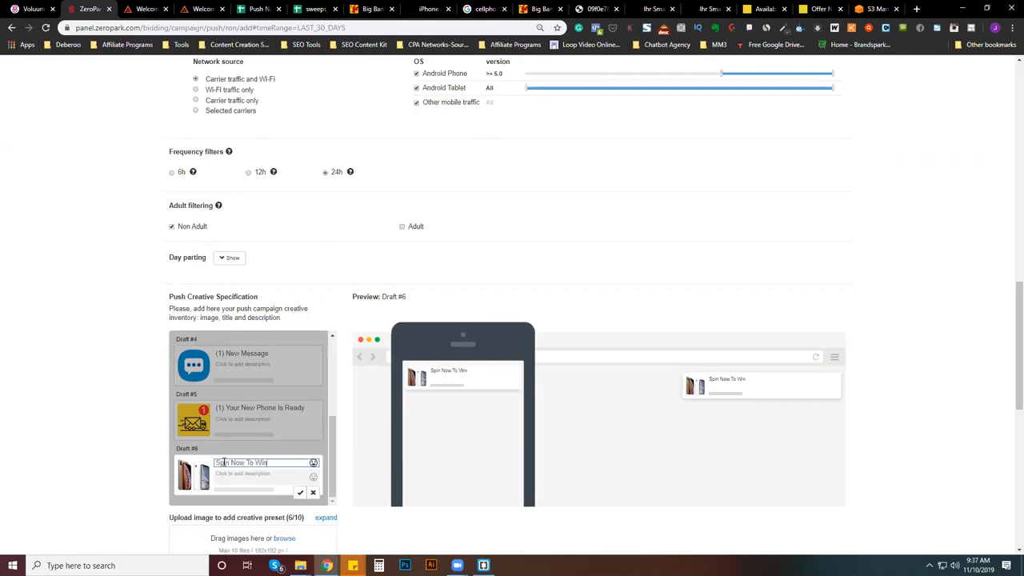
{"action": "type", "text": " Smartphone"}
- Title the Draft #1 envelope creative "(1) You Have Been Chosen"
{"action": "scroll", "coordinate": [258, 475], "scroll_direction": "down", "scroll_amount": 2}
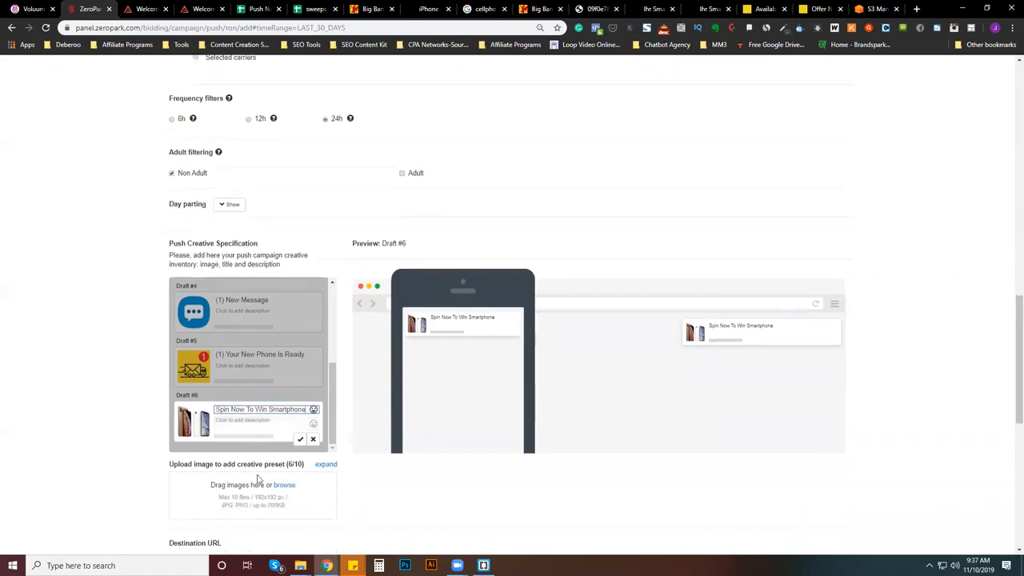
{"action": "scroll", "coordinate": [267, 426], "scroll_direction": "down", "scroll_amount": 2}
{"action": "left_click_drag", "start_coordinate": [334, 212], "coordinate": [336, 128]}
{"action": "left_click", "coordinate": [301, 147]}
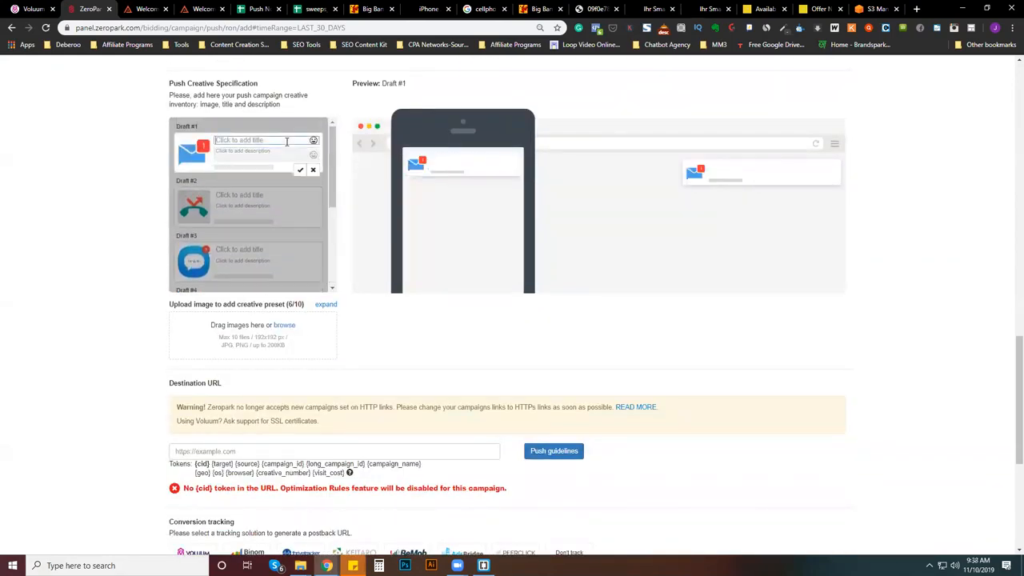
{"action": "type", "text": "(1)"}
{"action": "type", "text": "You"}
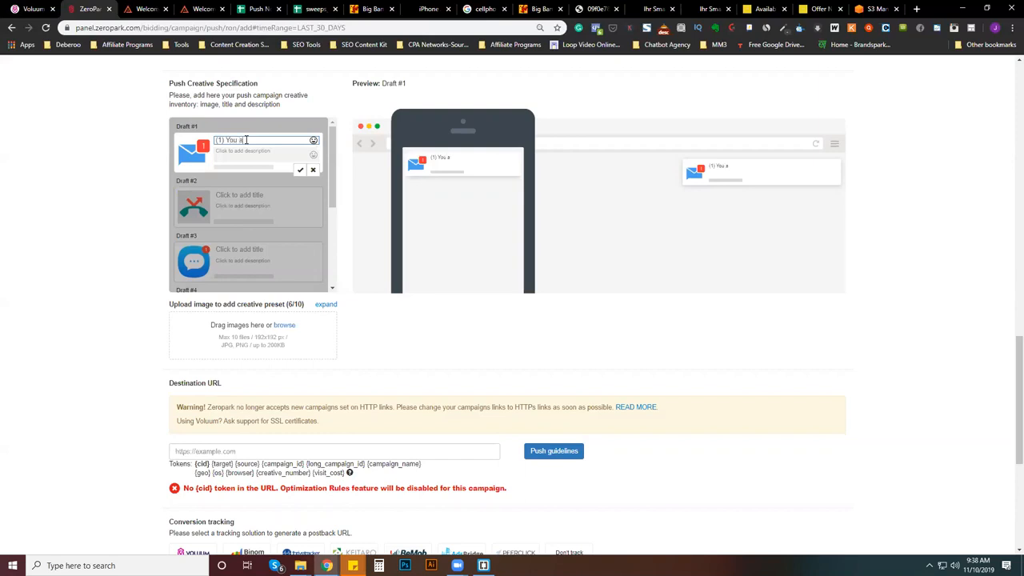
{"action": "type", "text": " Have Been Chosen"}
- Title the Draft #2 phone creative "(1) Missed Call" and the Draft #3 chat bubble creative "(1) New Message"
{"action": "left_click", "coordinate": [245, 194]}
{"action": "type", "text": "(1"}
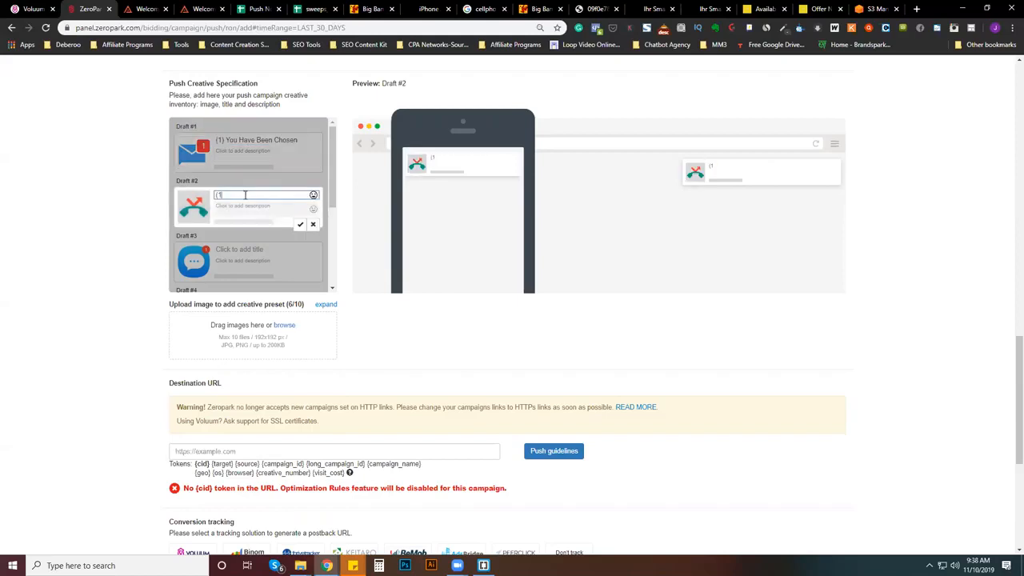
{"action": "type", "text": ") Missed Call"}
{"action": "left_click", "coordinate": [246, 250]}
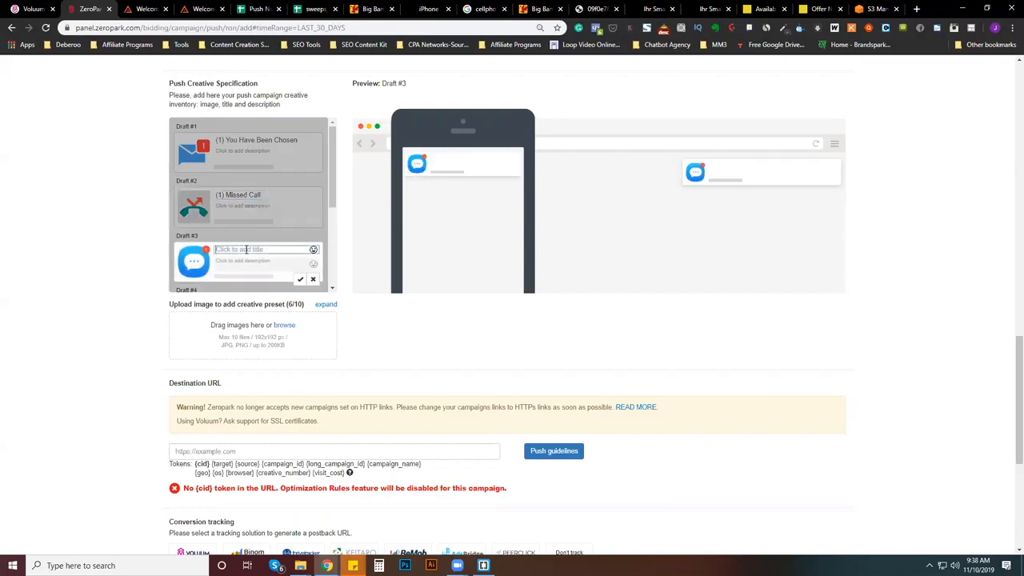
{"action": "type", "text": "(1) New Message"}
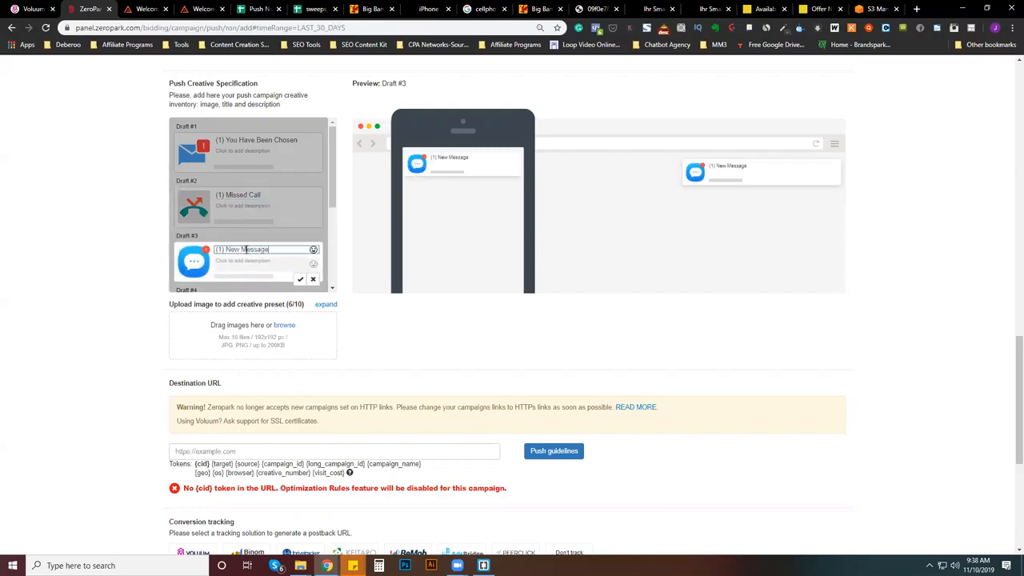
- Clear the existing title of the Draft #4 chat bubble creative
{"action": "scroll", "coordinate": [256, 250], "scroll_direction": "down", "scroll_amount": 1}
{"action": "left_click", "coordinate": [262, 251]}
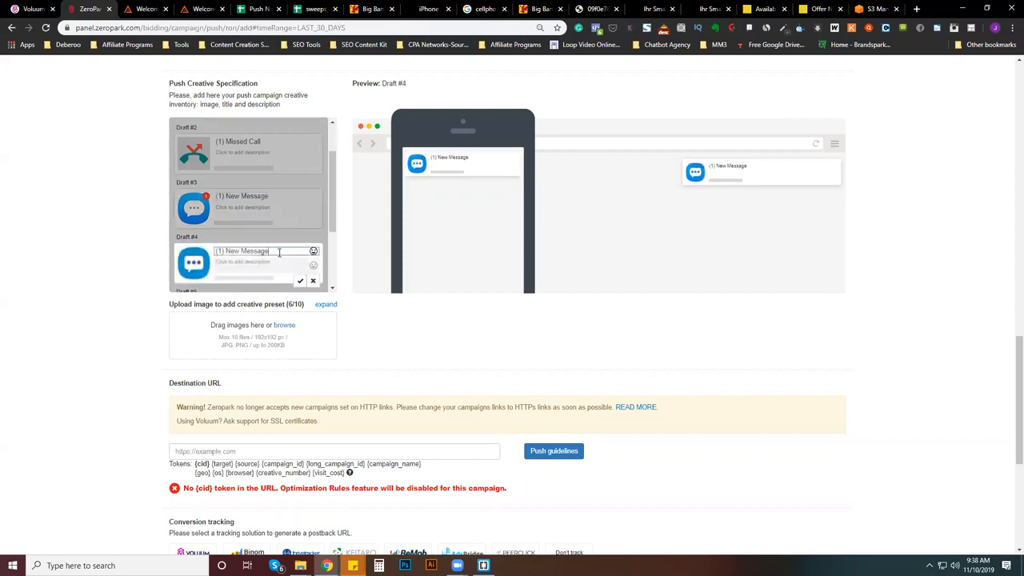
{"action": "left_click_drag", "start_coordinate": [223, 251], "coordinate": [177, 247]}
{"action": "key", "text": "BackSpace"}
{"action": "key", "text": "ctrl+a"}
{"action": "key", "text": "BackSpace"}
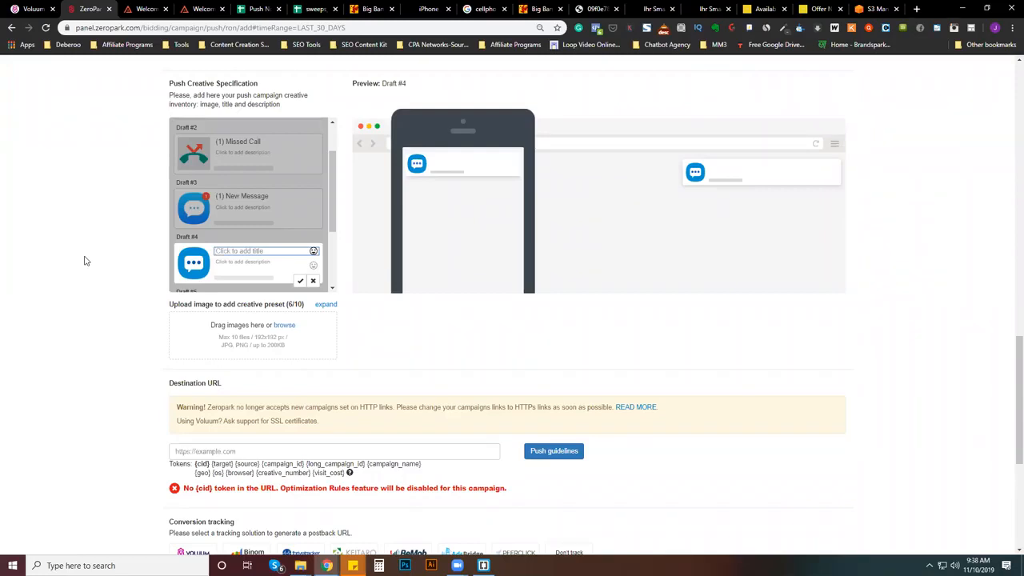
{"action": "type", "text": "T"}
{"action": "key", "text": "BackSpace"}
{"action": "key", "text": "BackSpace"}
{"action": "key", "text": "BackSpace"}
{"action": "key", "text": "BackSpace"}
{"action": "scroll", "coordinate": [313, 211], "scroll_direction": "down", "scroll_amount": 2}
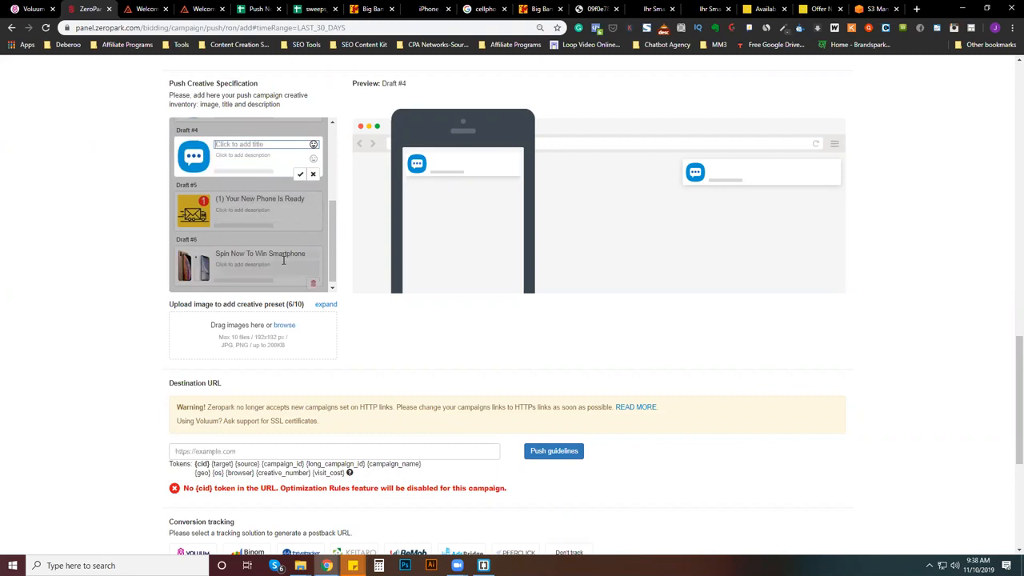
- Check the smartphone prize landing pages and title the Draft #4 creative "New iPhone is Yours"
{"action": "left_click", "coordinate": [594, 8]}
{"action": "key", "text": "ctrl+Tab"}
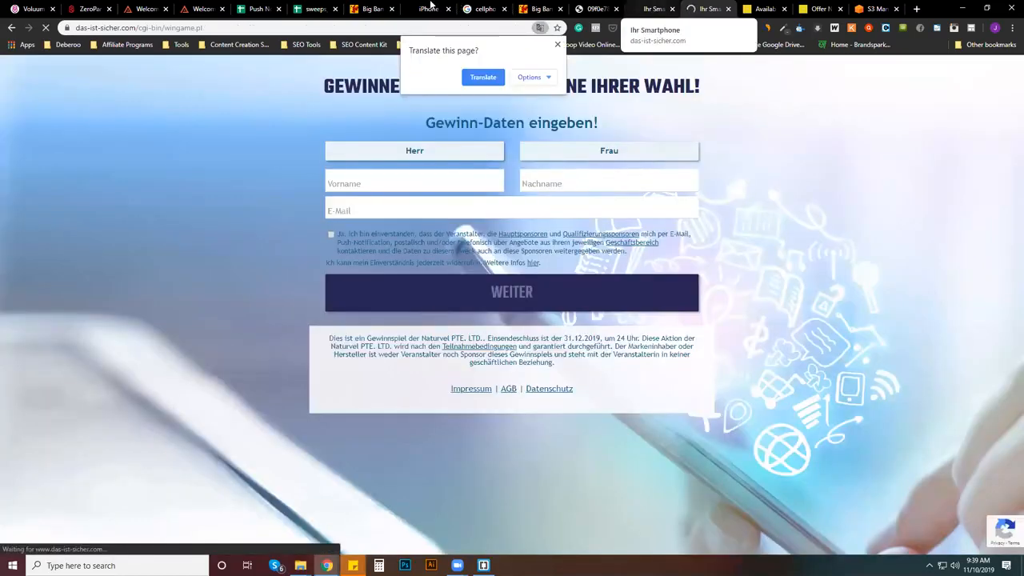
{"action": "left_click", "coordinate": [424, 8]}
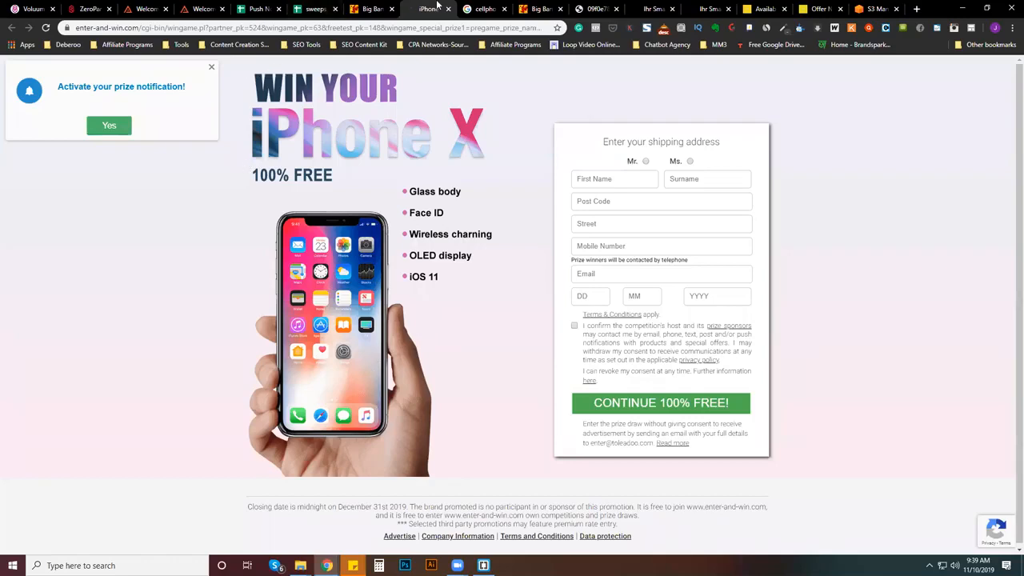
{"action": "left_click", "coordinate": [88, 8]}
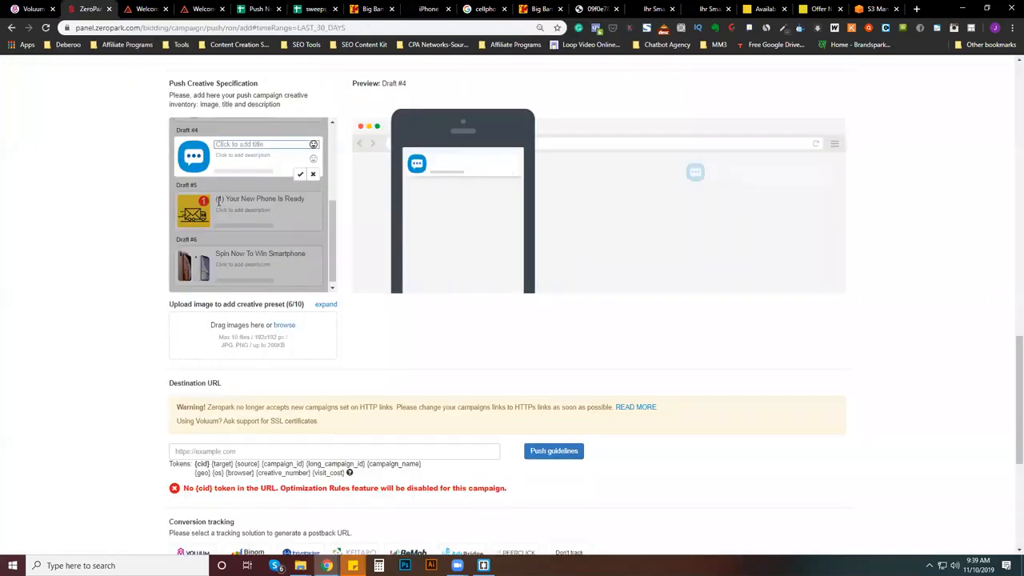
{"action": "type", "text": "New"}
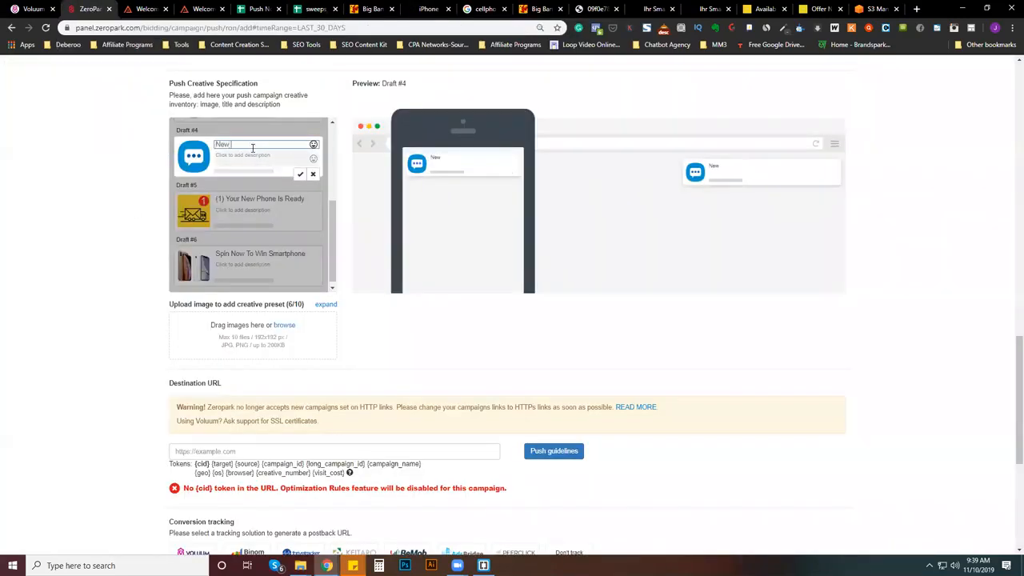
{"action": "key", "text": "BackSpace"}
{"action": "key", "text": "BackSpace"}
{"action": "key", "text": "BackSpace"}
{"action": "key", "text": "BackSpace"}
{"action": "key", "text": "BackSpace"}
{"action": "type", "text": "You"}
{"action": "key", "text": "BackSpace"}
{"action": "key", "text": "BackSpace"}
{"action": "key", "text": "BackSpace"}
{"action": "type", "text": "New iPhone is Yours"}
- Place the screaming face emoji at the start of the Draft #4 creative's title
{"action": "left_click", "coordinate": [218, 148]}
{"action": "left_click", "coordinate": [313, 147]}
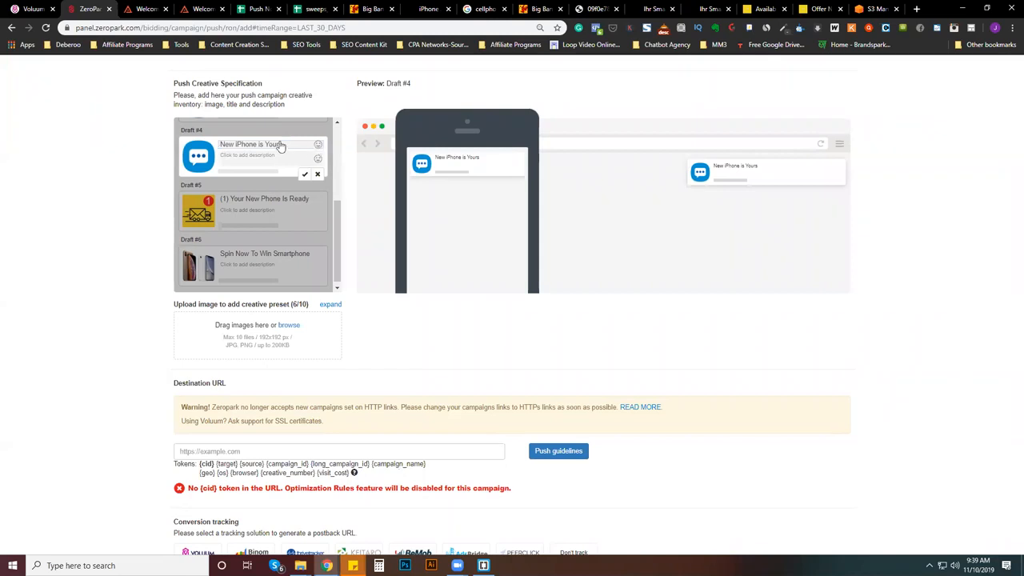
{"action": "left_click", "coordinate": [238, 147]}
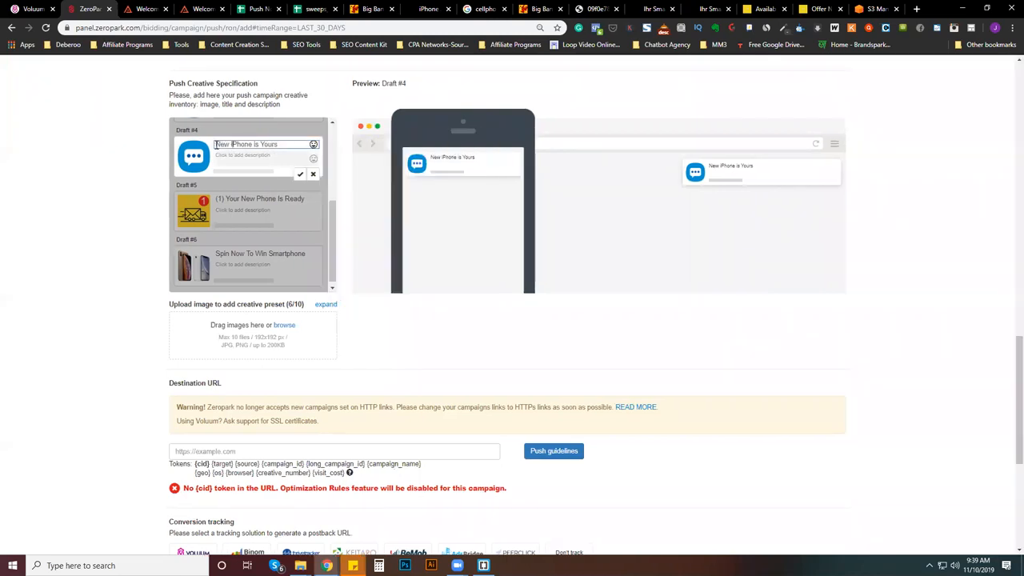
{"action": "left_click", "coordinate": [313, 146]}
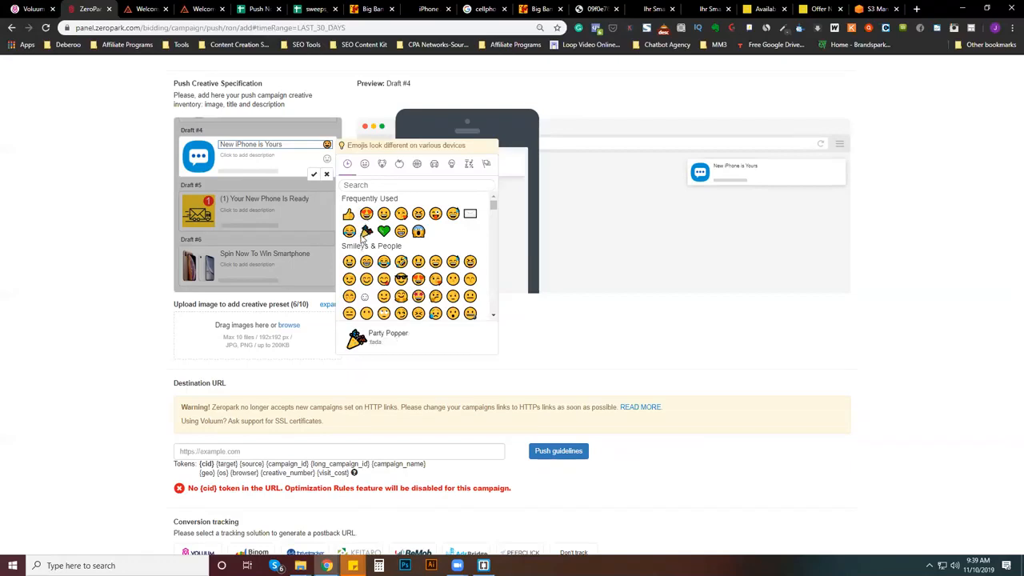
{"action": "left_click", "coordinate": [418, 232]}
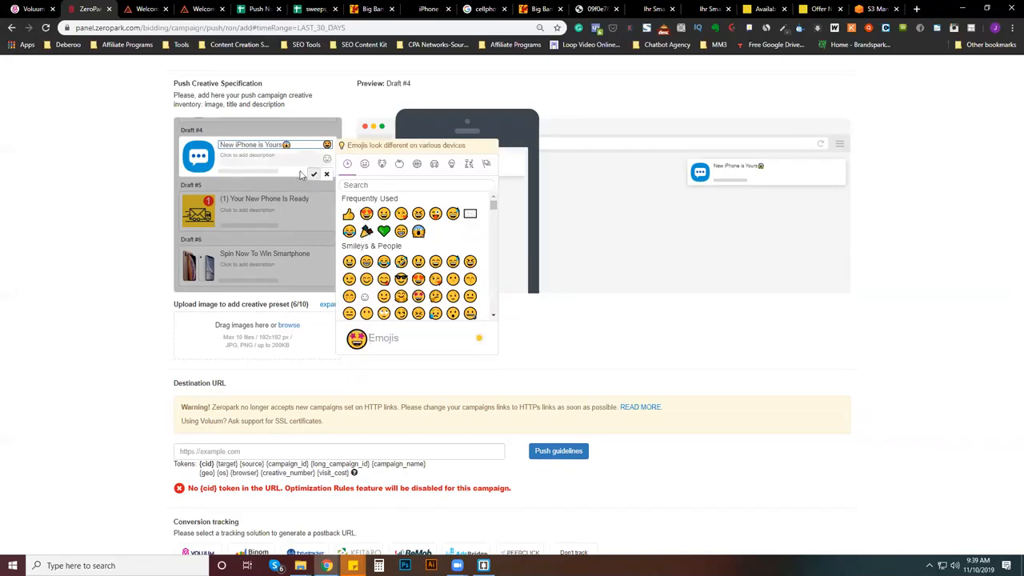
{"action": "left_click", "coordinate": [286, 145]}
{"action": "key", "text": "BackSpace"}
{"action": "left_click", "coordinate": [215, 145]}
{"action": "type", "text": "😱"}
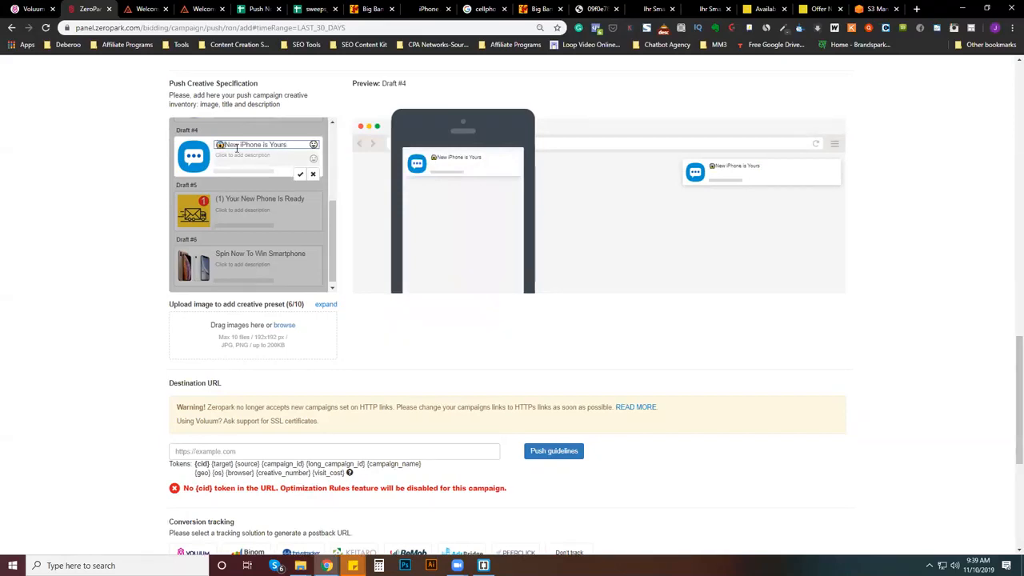
- Give the Draft #5 delivery creative the description "Please click to complete your order"
{"action": "left_click", "coordinate": [264, 211]}
{"action": "left_click", "coordinate": [263, 212]}
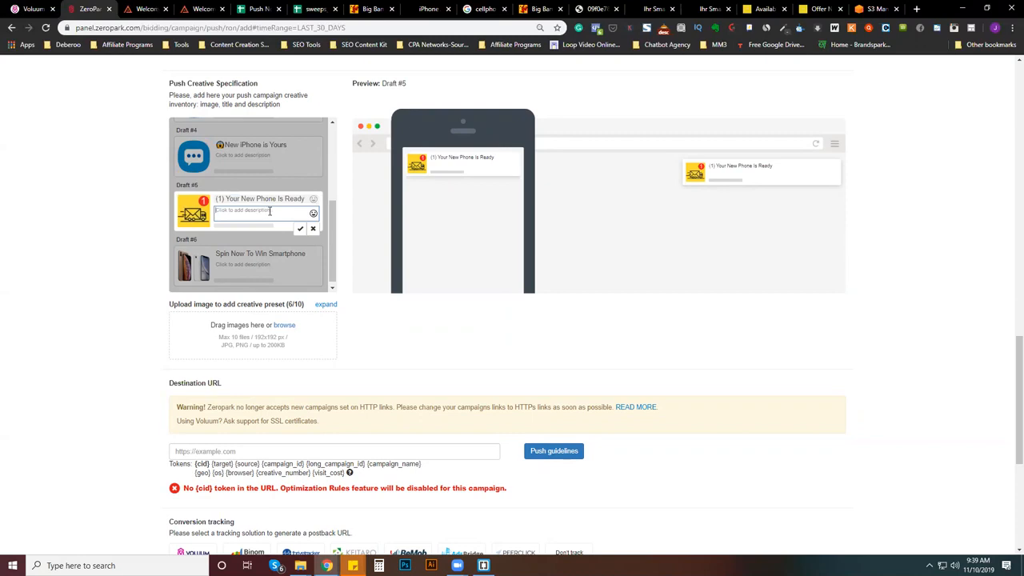
{"action": "type", "text": "Please click to complete yo"}
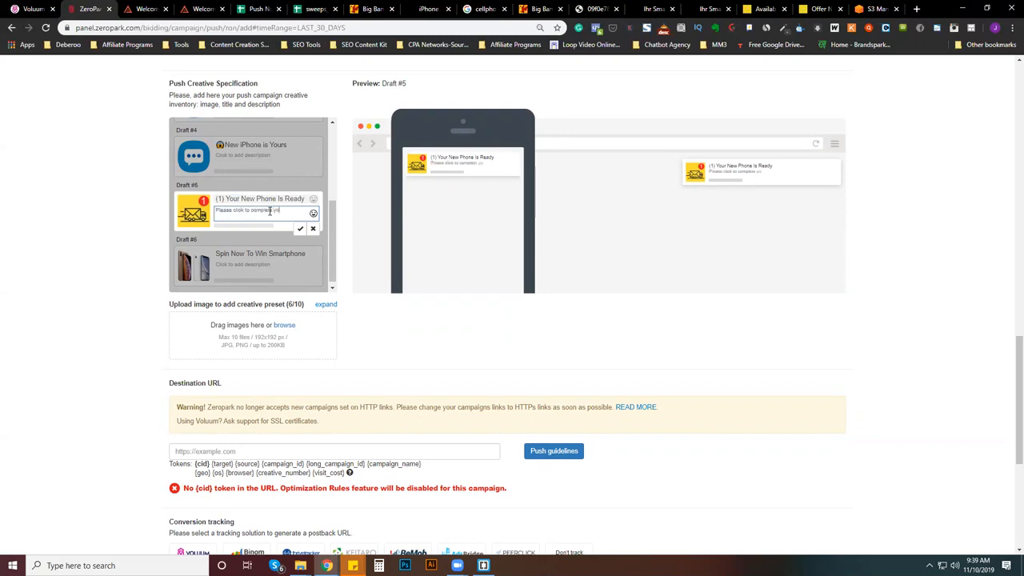
{"action": "type", "text": "ur order"}
- Replace the Draft #5 description with a line stating that a made-up order number "is awaiting confirmation"
{"action": "double_click", "coordinate": [293, 210]}
{"action": "key", "text": "BackSpace"}
{"action": "key", "text": "BackSpace"}
{"action": "key", "text": "BackSpace"}
{"action": "key", "text": "BackSpace"}
{"action": "key", "text": "BackSpace"}
{"action": "key", "text": "BackSpace"}
{"action": "key", "text": "BackSpace"}
{"action": "key", "text": "BackSpace"}
{"action": "key", "text": "BackSpace"}
{"action": "key", "text": "BackSpace"}
{"action": "key", "text": "BackSpace"}
{"action": "key", "text": "BackSpace"}
{"action": "key", "text": "BackSpace"}
{"action": "key", "text": "BackSpace"}
{"action": "key", "text": "BackSpace"}
{"action": "key", "text": "BackSpace"}
{"action": "key", "text": "BackSpace"}
{"action": "key", "text": "BackSpace"}
{"action": "key", "text": "BackSpace"}
{"action": "key", "text": "BackSpace"}
{"action": "type", "text": "#"}
{"action": "key", "text": "BackSpace"}
{"action": "type", "text": "Tras"}
{"action": "key", "text": "BackSpace"}
{"action": "key", "text": "BackSpace"}
{"action": "key", "text": "BackSpace"}
{"action": "key", "text": "BackSpace"}
{"action": "type", "text": "Shipp"}
{"action": "key", "text": "BackSpace"}
{"action": "key", "text": "BackSpace"}
{"action": "key", "text": "BackSpace"}
{"action": "key", "text": "BackSpace"}
{"action": "key", "text": "BackSpace"}
{"action": "type", "text": "Order #18383"}
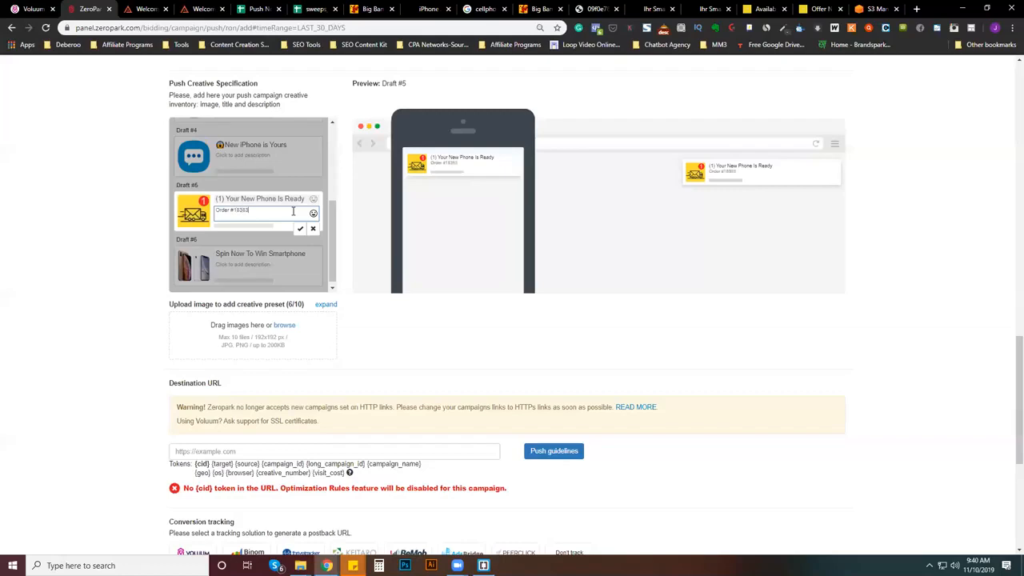
{"action": "type", "text": "is read"}
{"action": "key", "text": "BackSpace"}
{"action": "key", "text": "BackSpace"}
{"action": "key", "text": "BackSpace"}
{"action": "type", "text": "waiting your"}
{"action": "type", "text": " co"}
{"action": "key", "text": "BackSpace"}
{"action": "key", "text": "BackSpace"}
{"action": "key", "text": "BackSpace"}
{"action": "key", "text": "BackSpace"}
{"action": "key", "text": "BackSpace"}
{"action": "key", "text": "BackSpace"}
{"action": "key", "text": "BackSpace"}
{"action": "type", "text": "confirmation"}
- Try "Take these 2 spin" as the description of the Draft #6 smartphone creative
{"action": "left_click", "coordinate": [268, 265]}
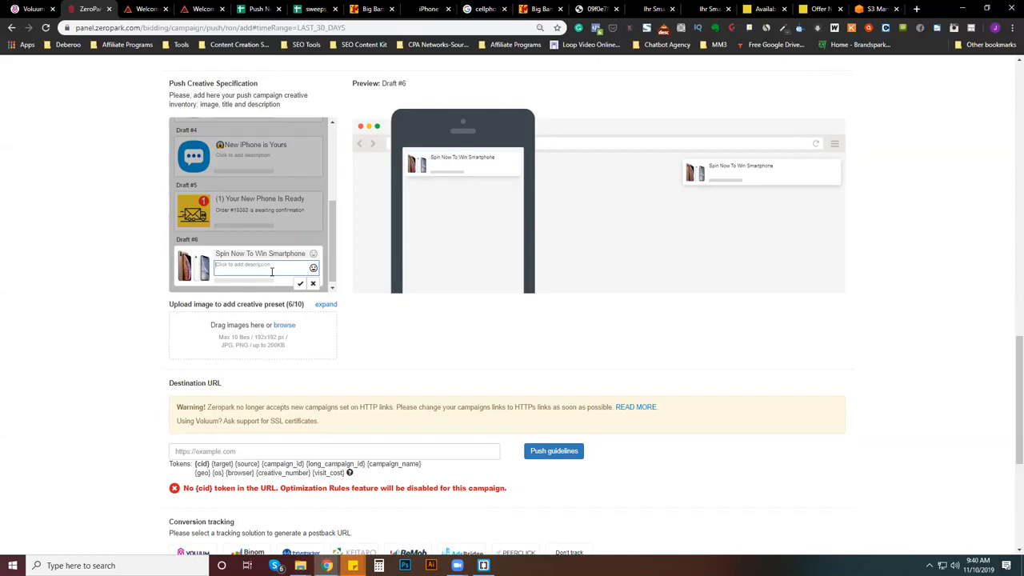
{"action": "type", "text": "Try"}
{"action": "key", "text": "BackSpace"}
{"action": "key", "text": "BackSpace"}
{"action": "type", "text": "2"}
{"action": "key", "text": "BackSpace"}
{"action": "type", "text": "Onl"}
{"action": "key", "text": "BackSpace"}
{"action": "key", "text": "BackSpace"}
{"action": "type", "text": "Just"}
- Set the Draft #6 smartphone creative's description to "Click to play now"
{"action": "key", "text": "BackSpace"}
{"action": "key", "text": "BackSpace"}
{"action": "key", "text": "BackSpace"}
{"action": "type", "text": "Take these 2 spin"}
{"action": "left_click_drag", "start_coordinate": [264, 266], "coordinate": [199, 266]}
{"action": "type", "text": "Ylick to play now"}
{"action": "left_click_drag", "start_coordinate": [216, 266], "coordinate": [233, 265]}
{"action": "left_click", "coordinate": [233, 265]}
{"action": "key", "text": "BackSpace"}
{"action": "type", "text": "C"}
- Give the Draft #4 creative the description "Click to complete survey"
{"action": "scroll", "coordinate": [251, 234], "scroll_direction": "up", "scroll_amount": 1}
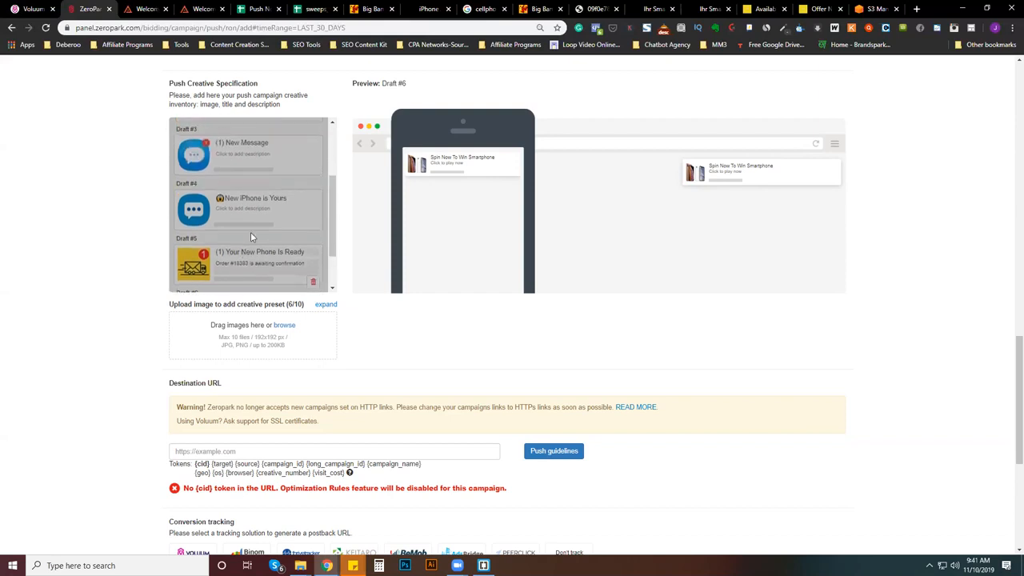
{"action": "left_click", "coordinate": [260, 209]}
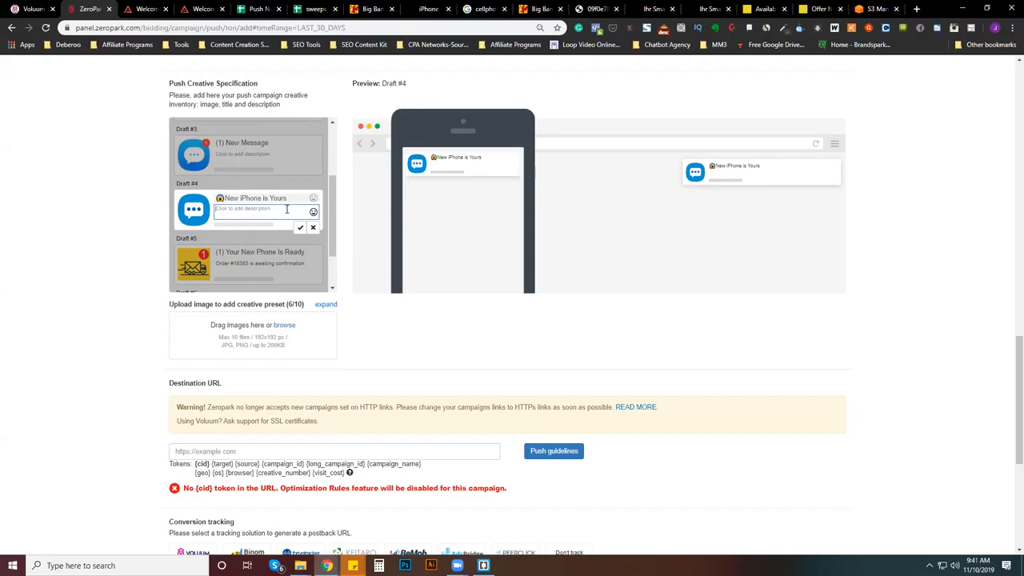
{"action": "type", "text": "Click to complete survey"}
{"action": "scroll", "coordinate": [286, 210], "scroll_direction": "up", "scroll_amount": 1}
{"action": "type", "text": "."}
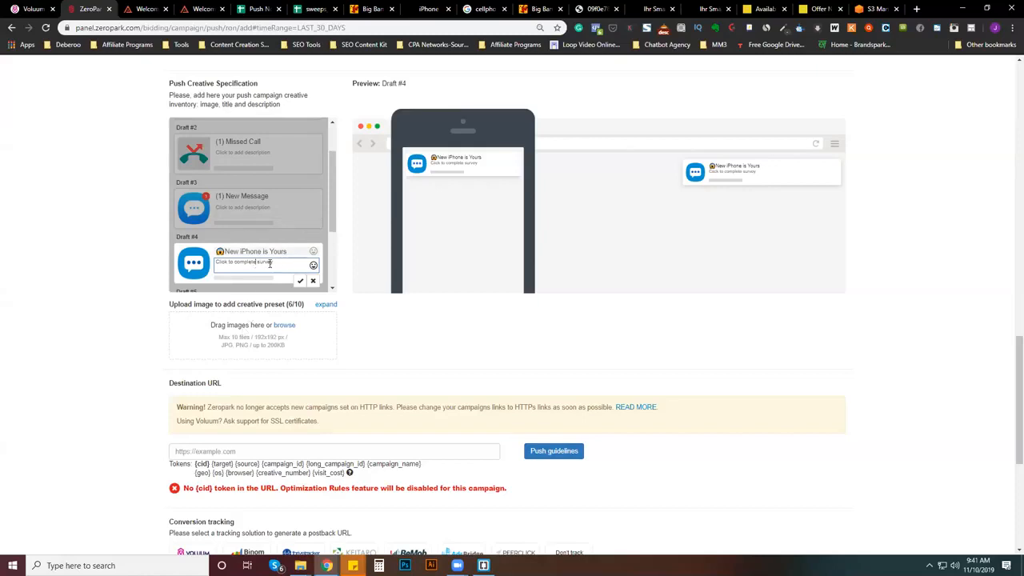
- Replace the Draft #4 description with "Just answer this 1 question"
{"action": "left_click_drag", "start_coordinate": [233, 260], "coordinate": [200, 263]}
{"action": "key", "text": "BackSpace"}
{"action": "type", "text": "Just answer this 1 question"}
{"action": "key", "text": "Delete"}
{"action": "key", "text": "Delete"}
{"action": "key", "text": "Delete"}
{"action": "key", "text": "Delete"}
{"action": "key", "text": "Delete"}
{"action": "key", "text": "Delete"}
{"action": "key", "text": "Delete"}
{"action": "key", "text": "Delete"}
{"action": "key", "text": "Delete"}
{"action": "key", "text": "Delete"}
{"action": "key", "text": "Delete"}
{"action": "key", "text": "Delete"}
{"action": "key", "text": "Delete"}
{"action": "key", "text": "Delete"}
{"action": "key", "text": "Delete"}
{"action": "key", "text": "Delete"}
- Set the Draft #3 creative's description to "Claim your Iphone" and the Draft #2 missed call description to "Claim"
{"action": "left_click", "coordinate": [263, 207]}
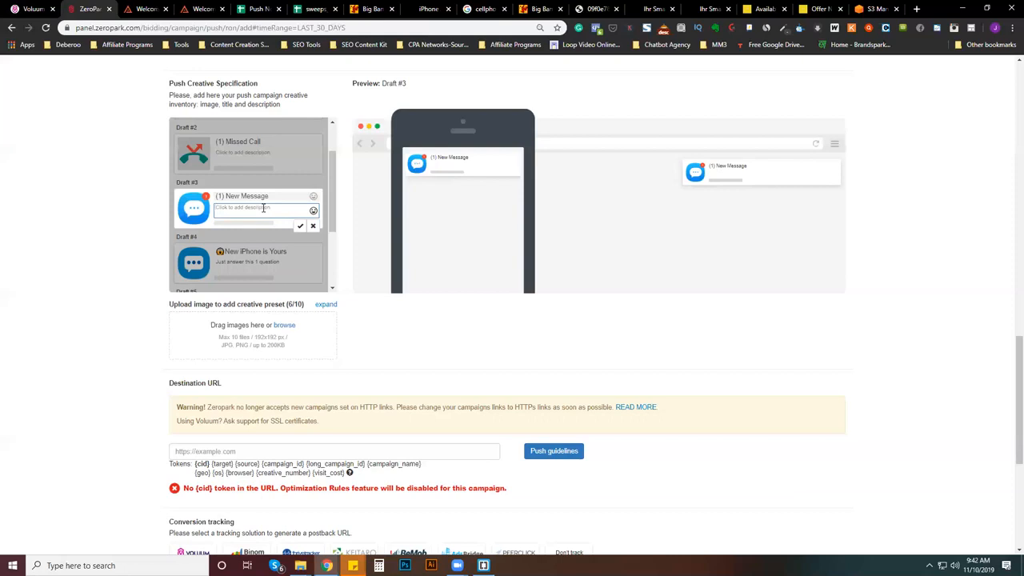
{"action": "type", "text": "Claim your Iphone"}
{"action": "left_click", "coordinate": [276, 154]}
{"action": "type", "text": "Claim"}
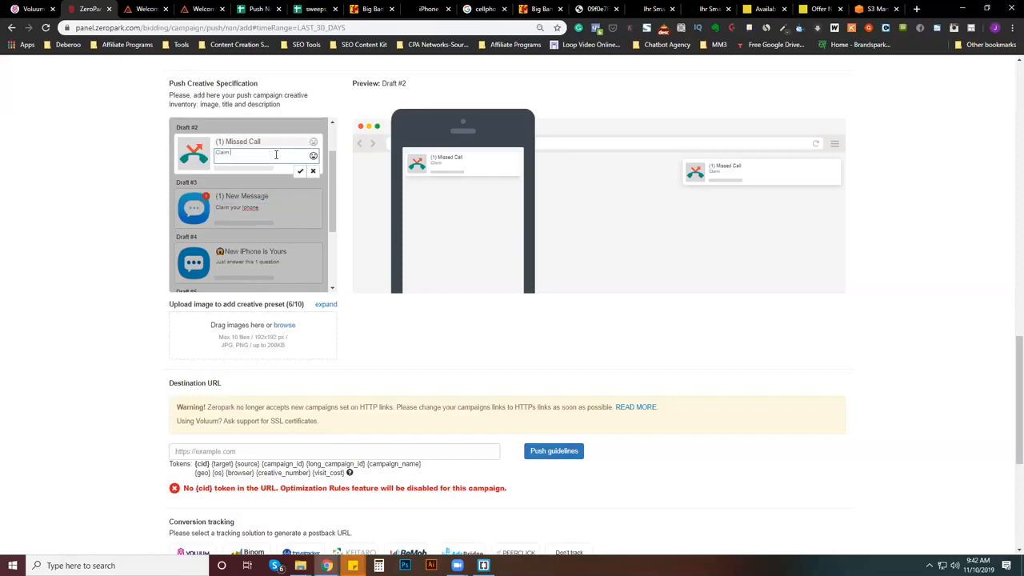
- Set the Draft #1 envelope creative's description to "confirm by 11:59 to win" and select its title text
{"action": "scroll", "coordinate": [276, 154], "scroll_direction": "up", "scroll_amount": 1}
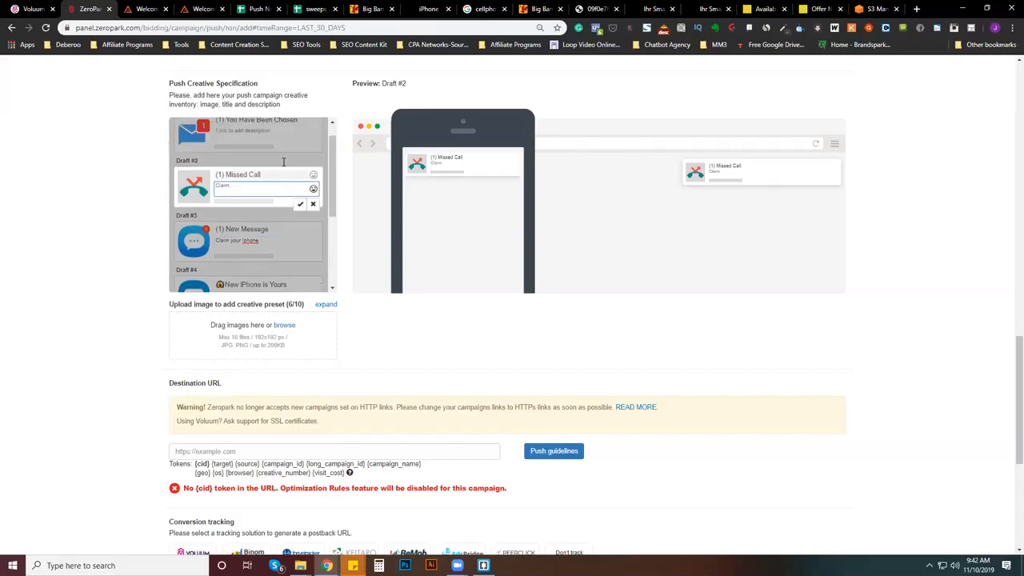
{"action": "left_click", "coordinate": [260, 152]}
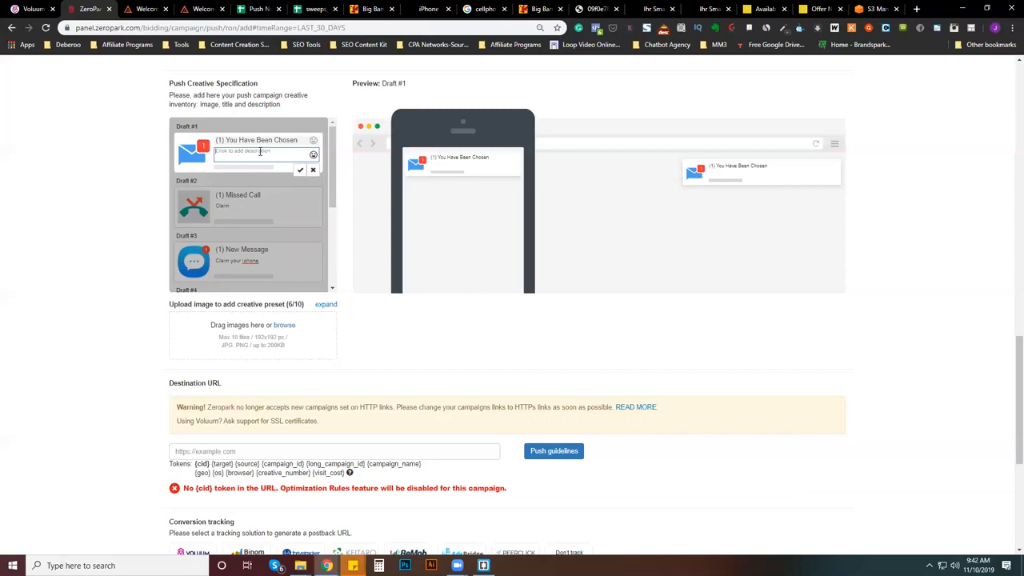
{"action": "type", "text": "confirm by 11"}
{"action": "type", "text": ":50 to win"}
{"action": "left_click_drag", "start_coordinate": [215, 141], "coordinate": [304, 140]}
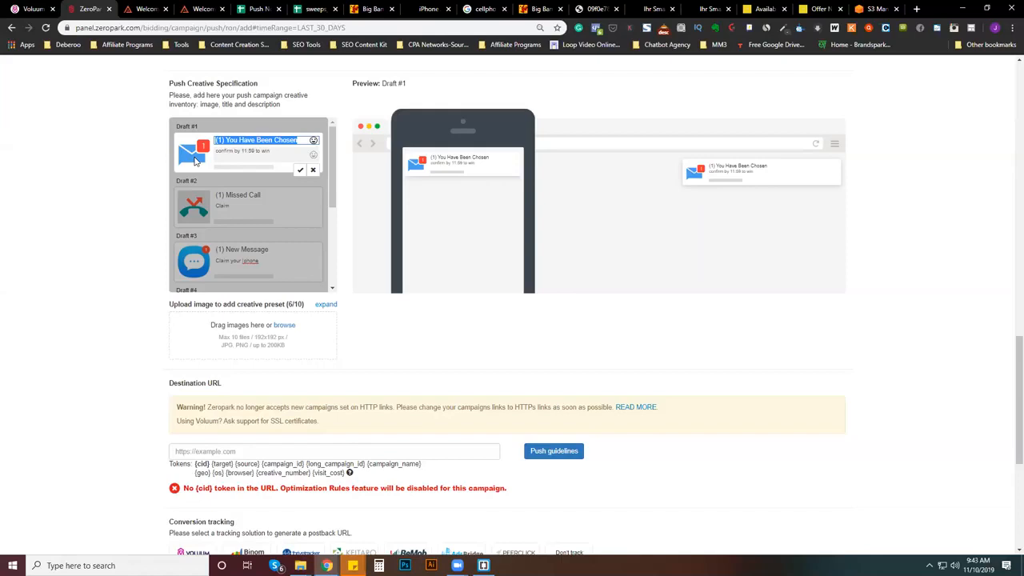
- Finish editing the Draft #1 creative and review the titles and descriptions of the remaining drafts
{"action": "left_click", "coordinate": [189, 207]}
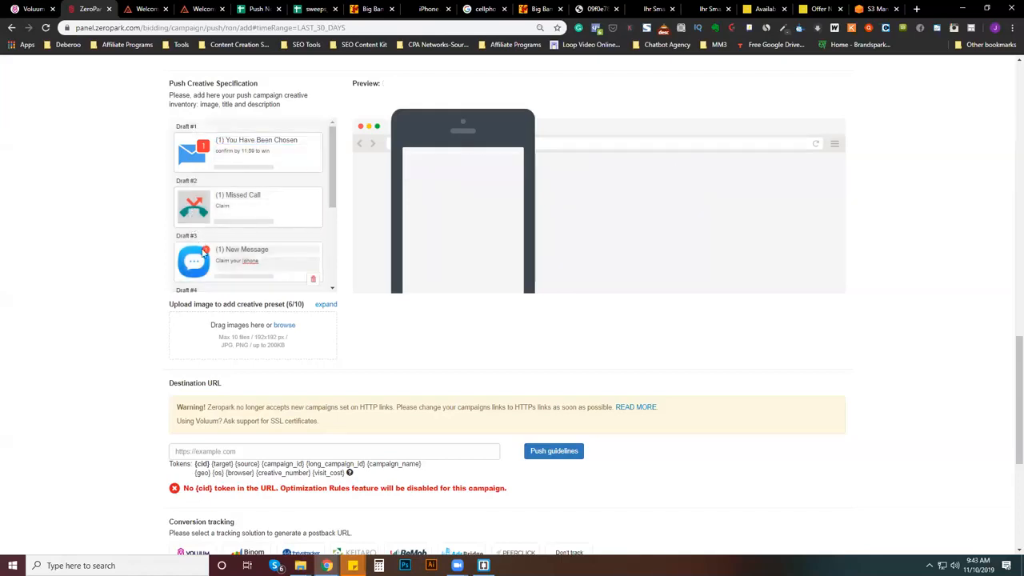
{"action": "left_click_drag", "start_coordinate": [335, 177], "coordinate": [336, 210]}
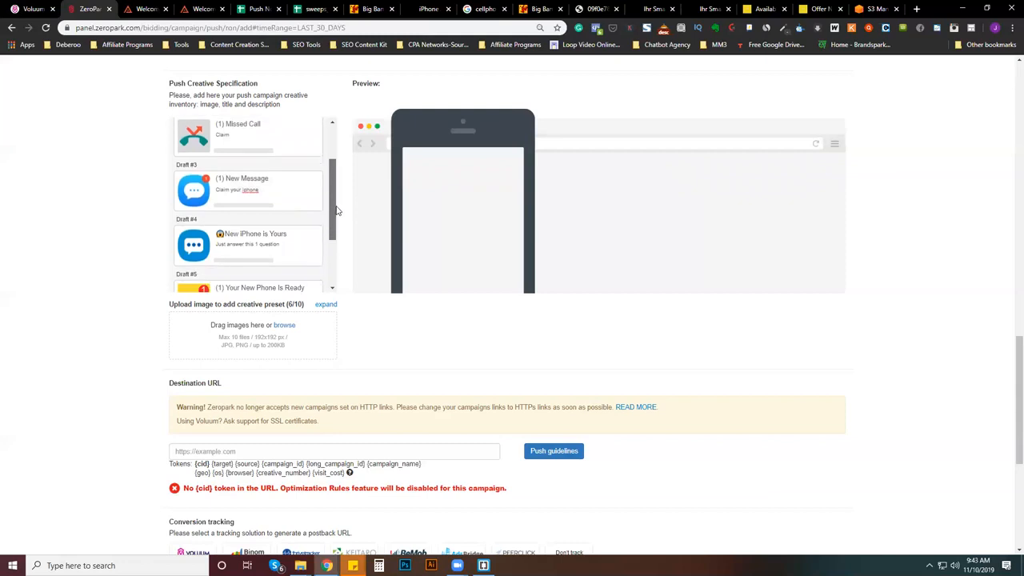
{"action": "left_click", "coordinate": [225, 179]}
{"action": "left_click", "coordinate": [197, 261]}
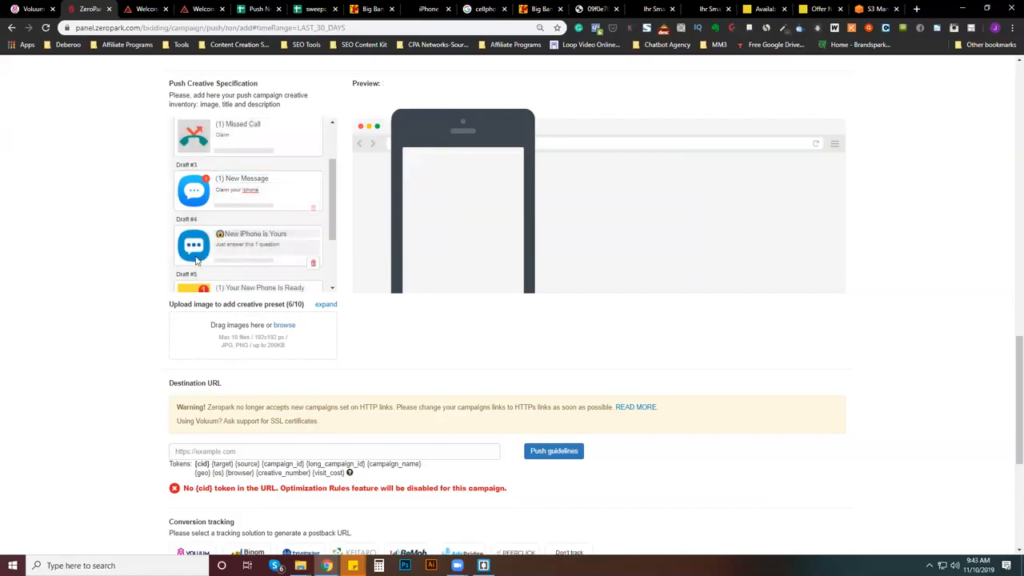
{"action": "scroll", "coordinate": [333, 241], "scroll_direction": "down", "scroll_amount": 1}
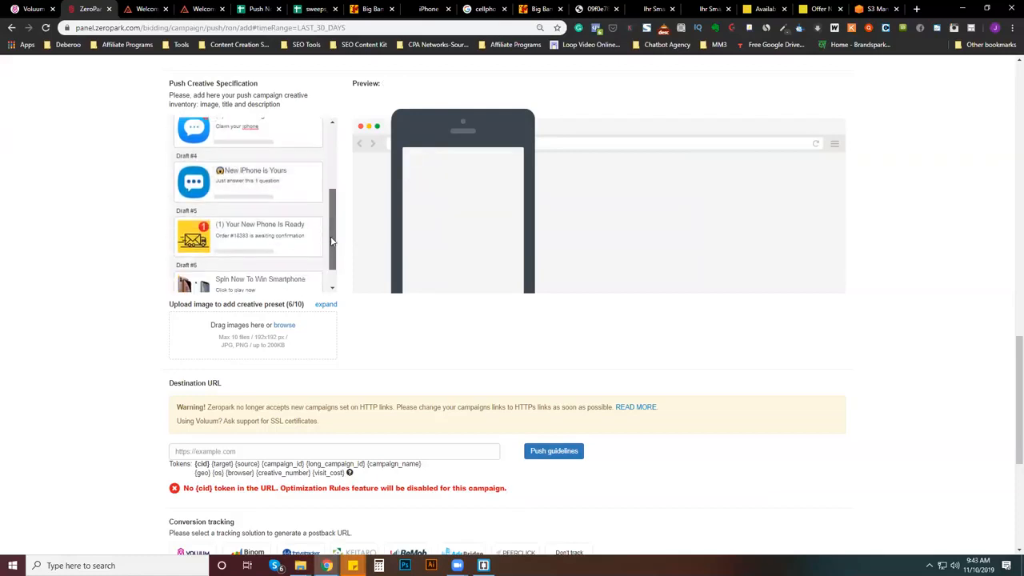
{"action": "scroll", "coordinate": [333, 240], "scroll_direction": "down", "scroll_amount": 1}
- Find the mobile phone emoji with the search "phone" and put it in front of the Draft #4 description
{"action": "left_click", "coordinate": [280, 166]}
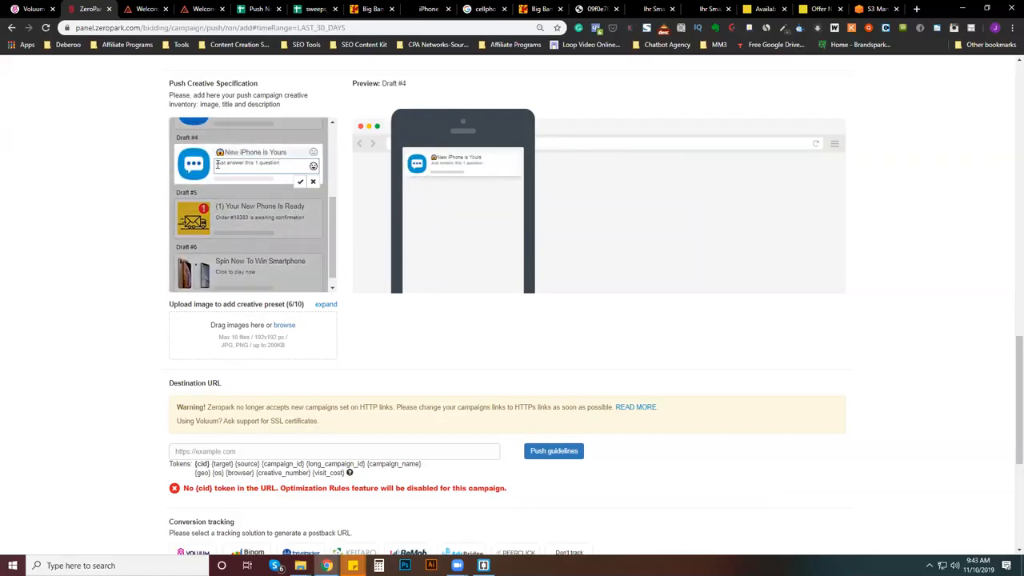
{"action": "key", "text": "Escape"}
{"action": "left_click", "coordinate": [216, 164]}
{"action": "left_click", "coordinate": [322, 165]}
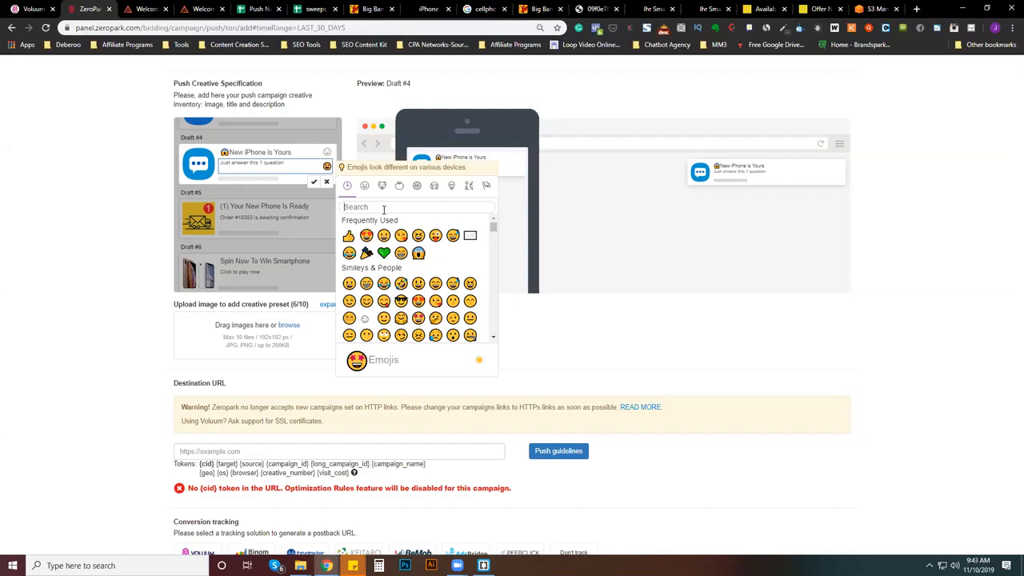
{"action": "type", "text": "phone"}
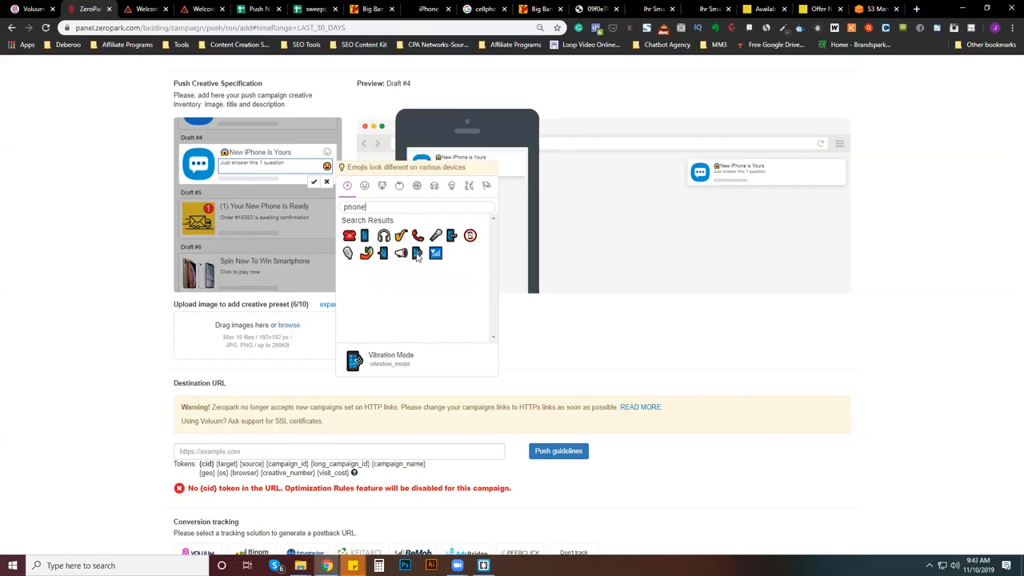
{"action": "left_click", "coordinate": [365, 236]}
{"action": "left_click", "coordinate": [285, 163]}
{"action": "key", "text": "BackSpace"}
{"action": "left_click", "coordinate": [215, 165]}
{"action": "type", "text": "📱"}
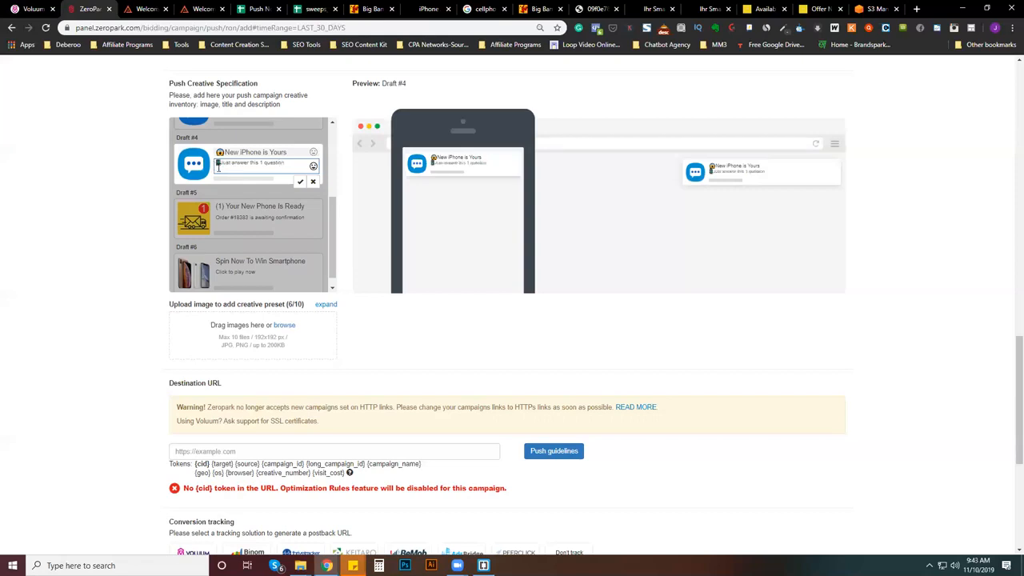
{"action": "left_click", "coordinate": [234, 223]}
{"action": "left_click", "coordinate": [307, 217]}
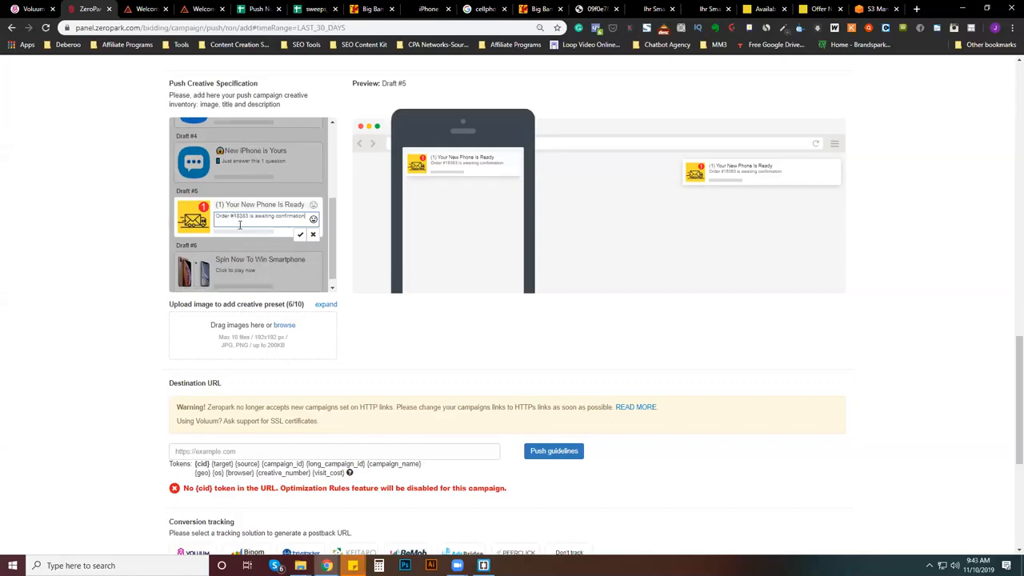
{"action": "scroll", "coordinate": [258, 266], "scroll_direction": "down", "scroll_amount": 1}
{"action": "left_click", "coordinate": [258, 266]}
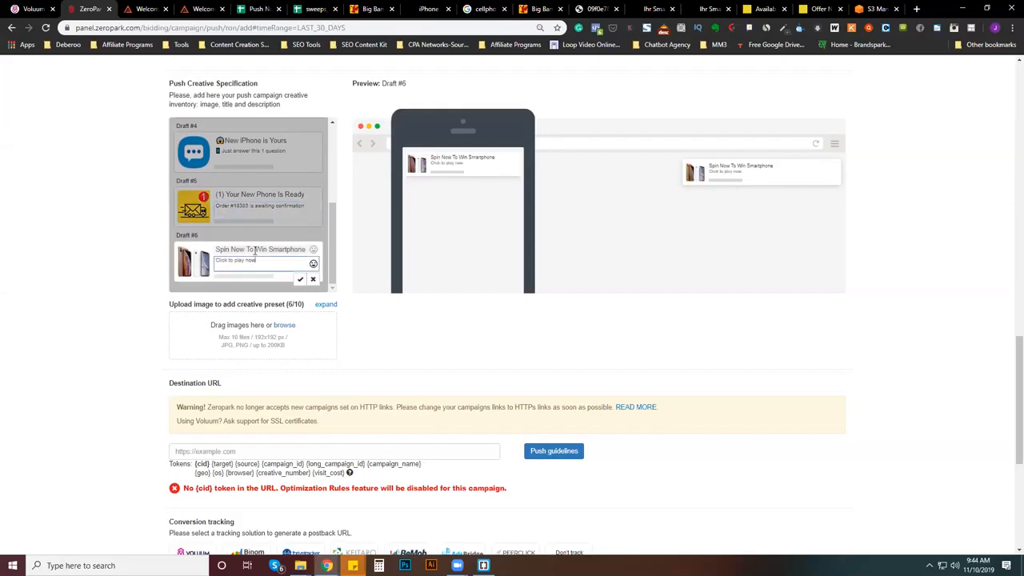
{"action": "left_click", "coordinate": [253, 248]}
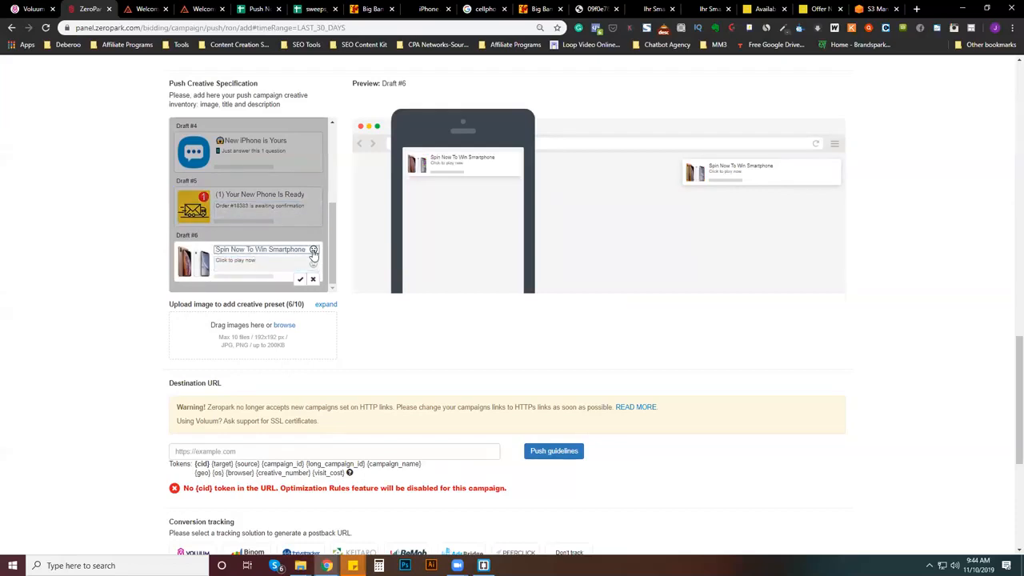
{"action": "left_click", "coordinate": [313, 250]}
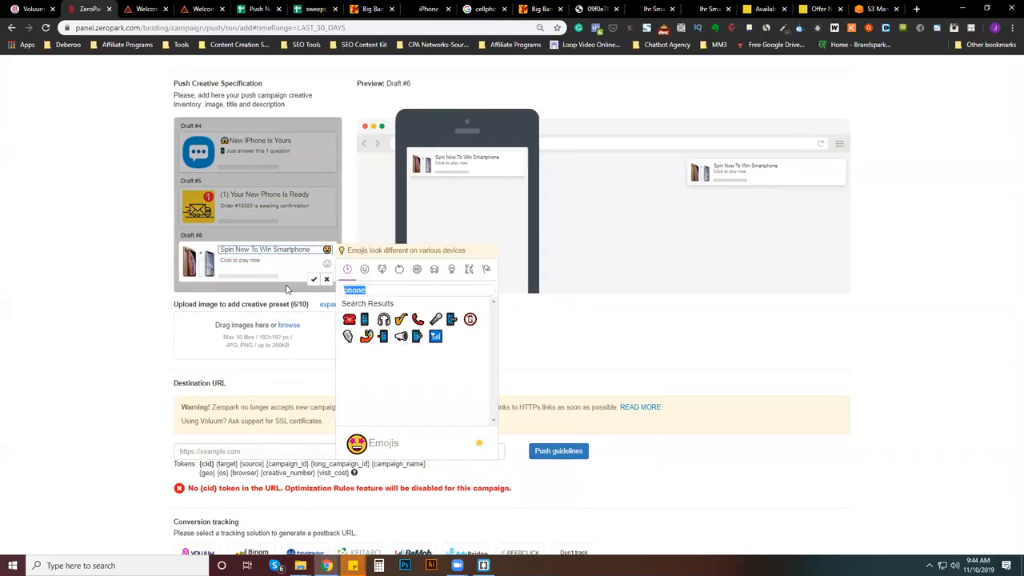
{"action": "left_click", "coordinate": [287, 290]}
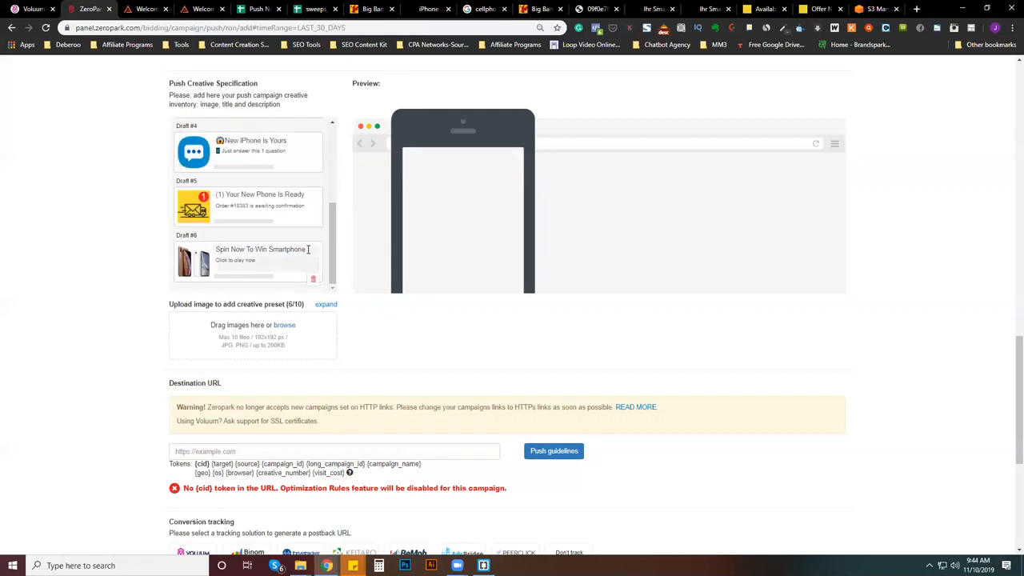
- Put the party popper emoji in front of the Draft #6 title "Spin Now To Win Smartphone"
{"action": "left_click", "coordinate": [310, 249]}
{"action": "left_click", "coordinate": [316, 250]}
{"action": "double_click", "coordinate": [357, 291]}
{"action": "key", "text": "BackSpace"}
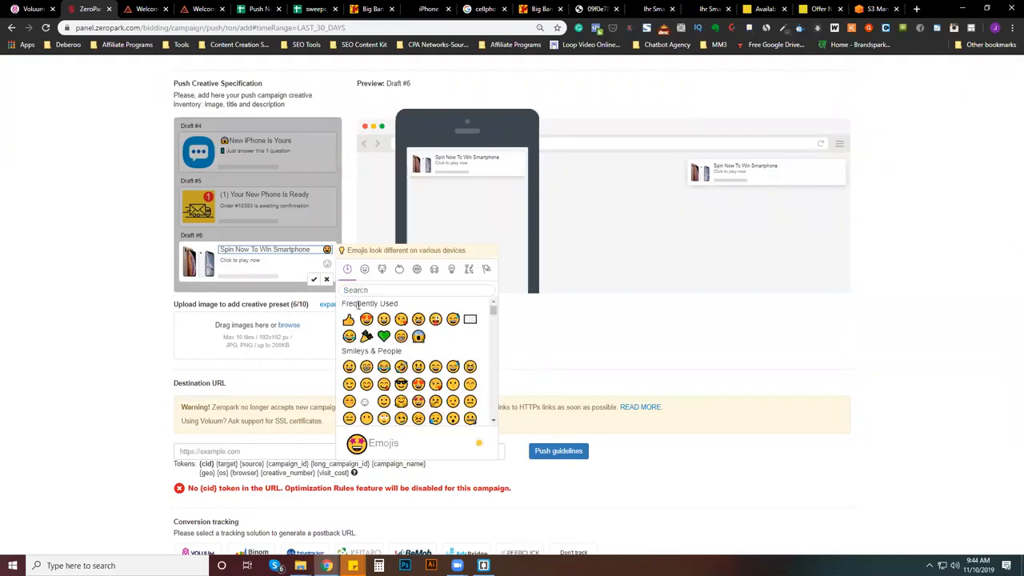
{"action": "left_click", "coordinate": [366, 336]}
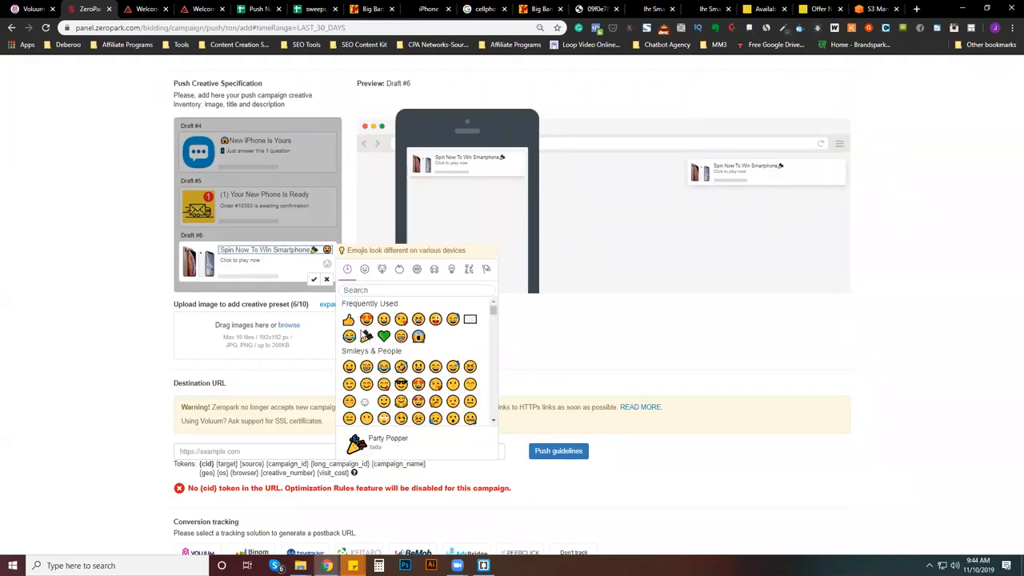
{"action": "left_click", "coordinate": [312, 253]}
{"action": "key", "text": "BackSpace"}
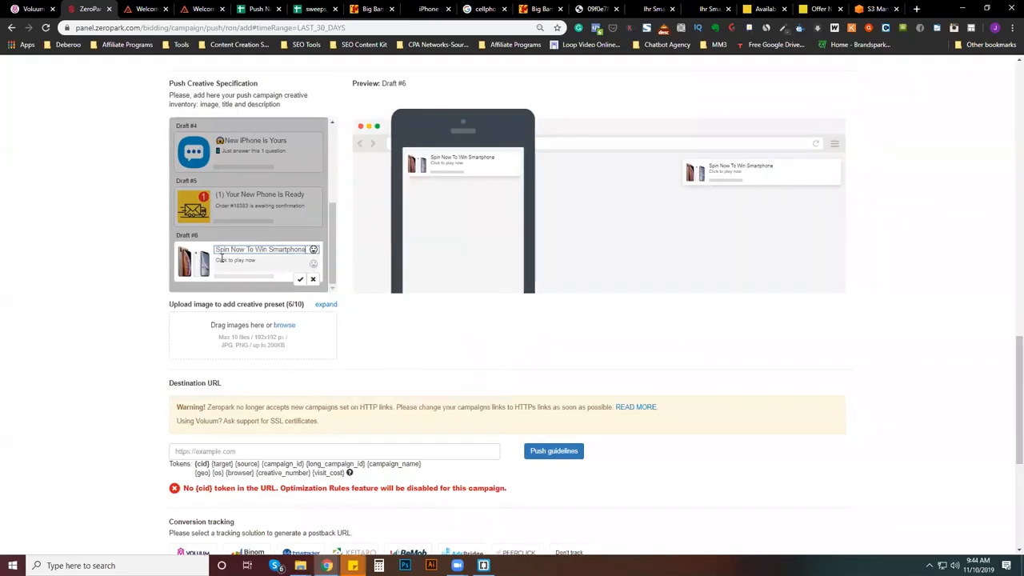
{"action": "type", "text": "🎉"}
- Search the emojis for "point" and put the right-pointing hand in front of the Draft #6 description "Click to play now"
{"action": "left_click", "coordinate": [217, 261]}
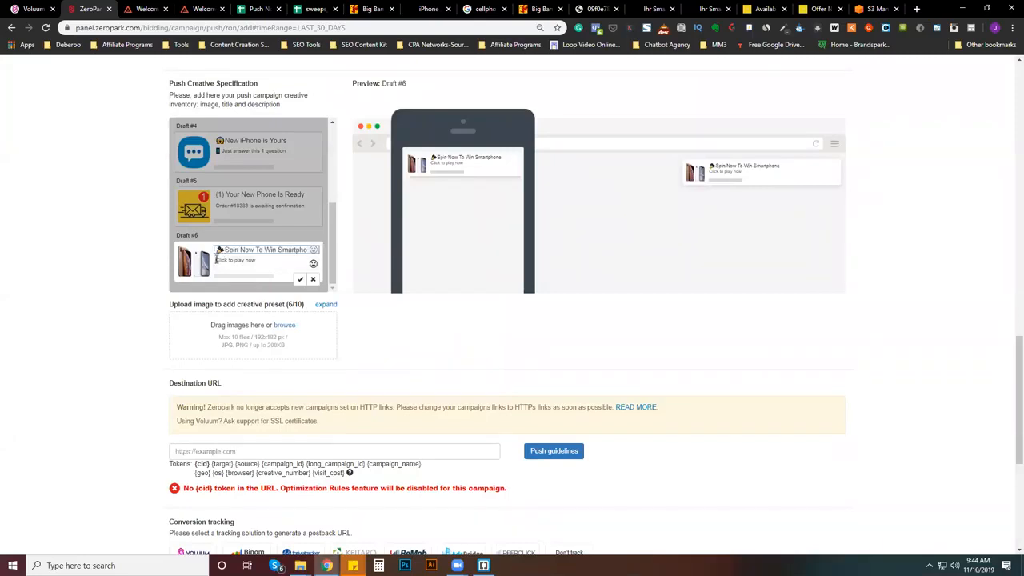
{"action": "left_click", "coordinate": [313, 265]}
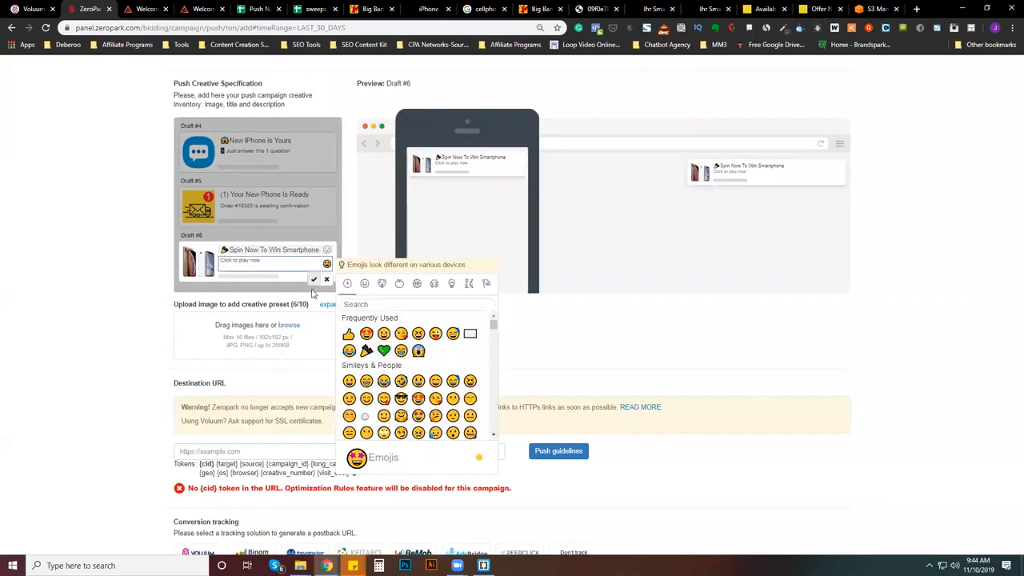
{"action": "left_click", "coordinate": [231, 269]}
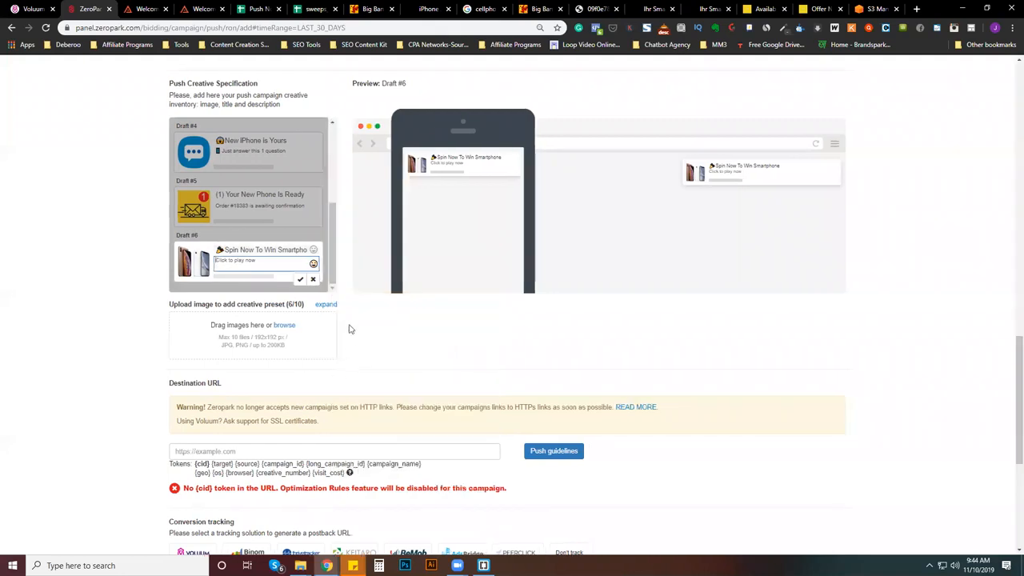
{"action": "left_click", "coordinate": [313, 265]}
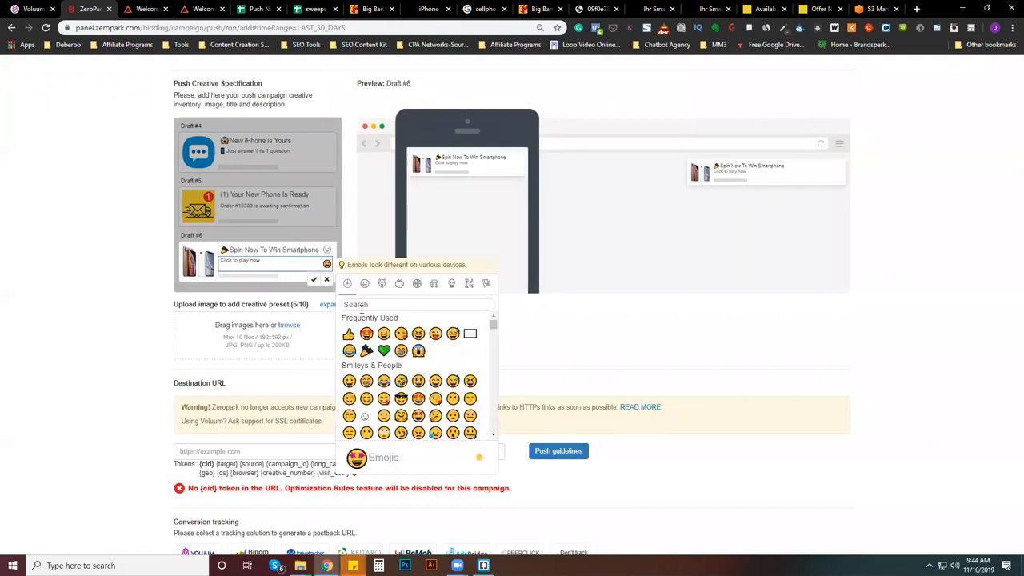
{"action": "type", "text": "ppi"}
{"action": "type", "text": "nt"}
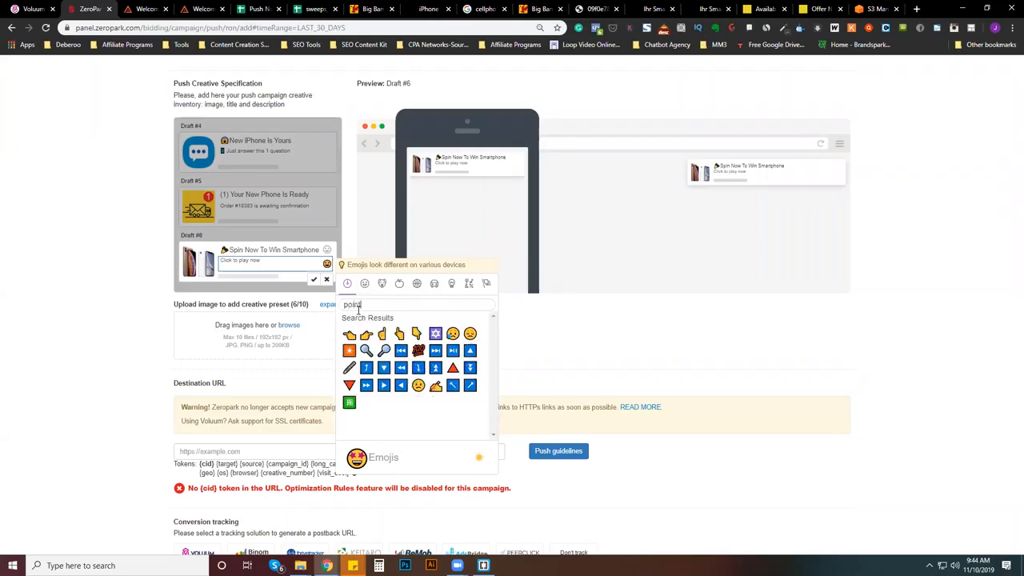
{"action": "left_click", "coordinate": [366, 335]}
{"action": "left_click", "coordinate": [258, 264]}
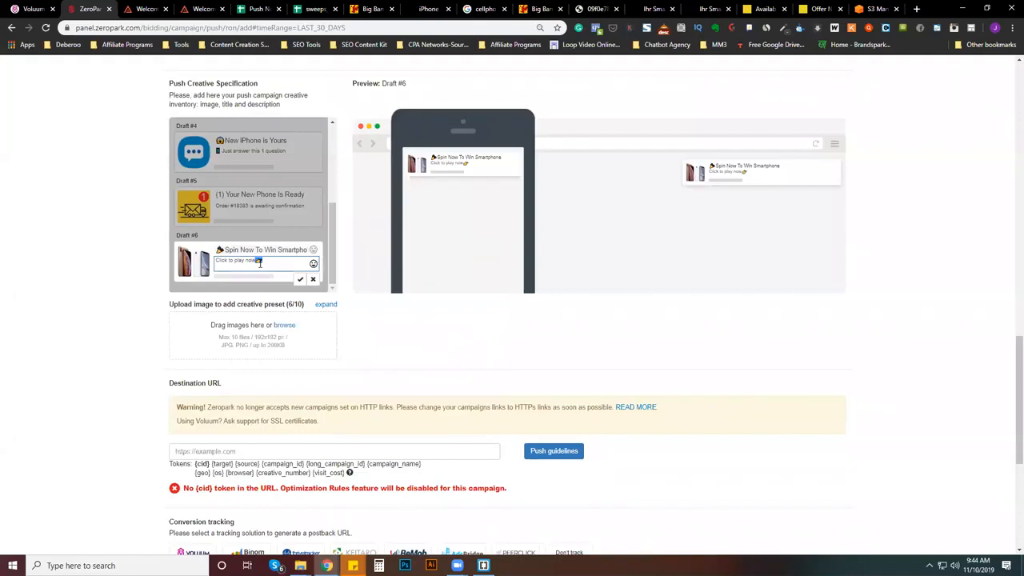
{"action": "left_click", "coordinate": [217, 261]}
{"action": "type", "text": "👉"}
- Review the campaign's CPC bid against the suggested United Kingdom bid, along with the budget and traffic filter settings
{"action": "scroll", "coordinate": [372, 372], "scroll_direction": "up", "scroll_amount": 15}
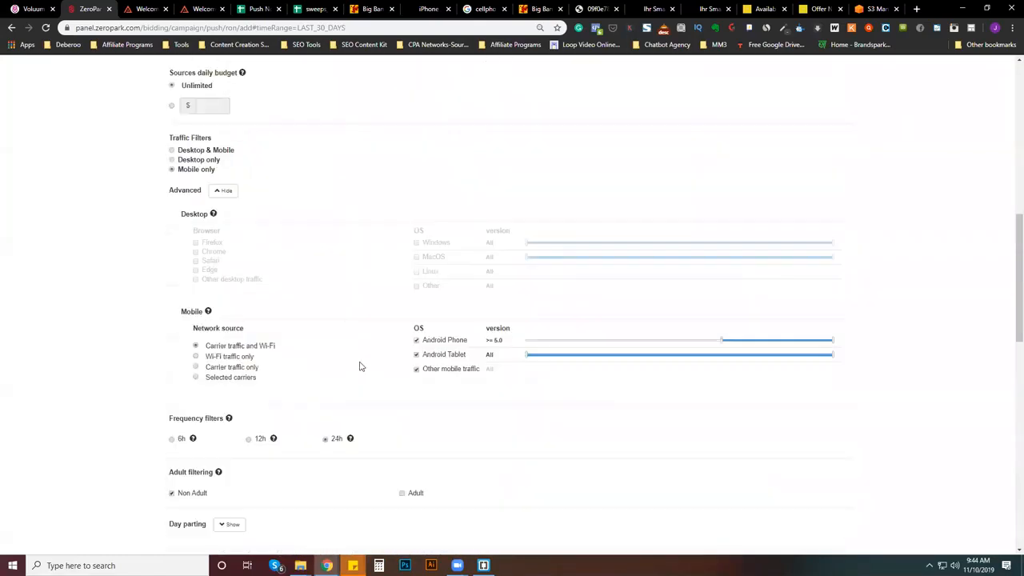
{"action": "scroll", "coordinate": [326, 388], "scroll_direction": "down", "scroll_amount": 1}
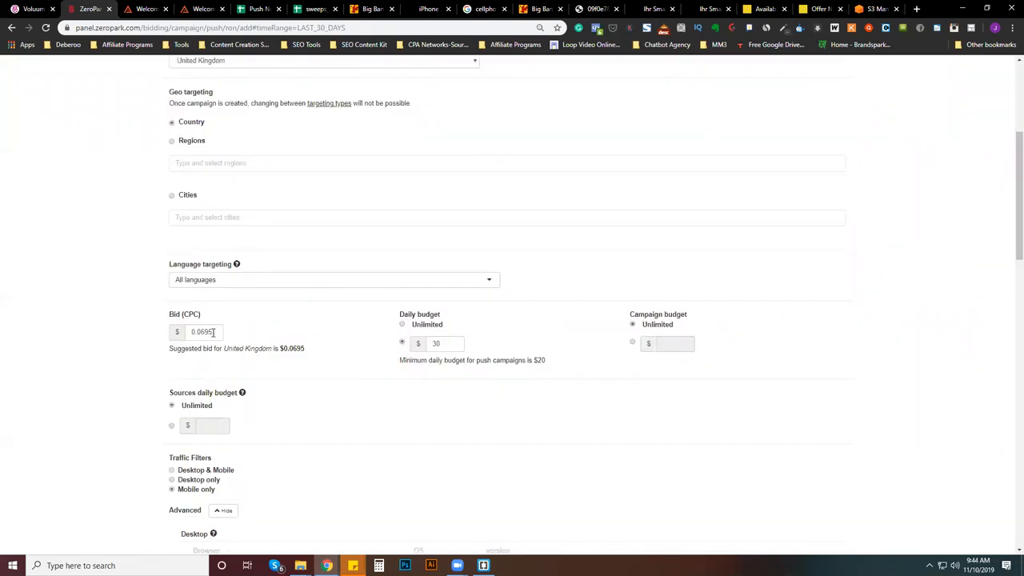
{"action": "left_click_drag", "start_coordinate": [212, 332], "coordinate": [202, 336]}
{"action": "left_click", "coordinate": [202, 336]}
{"action": "scroll", "coordinate": [303, 416], "scroll_direction": "down", "scroll_amount": 1}
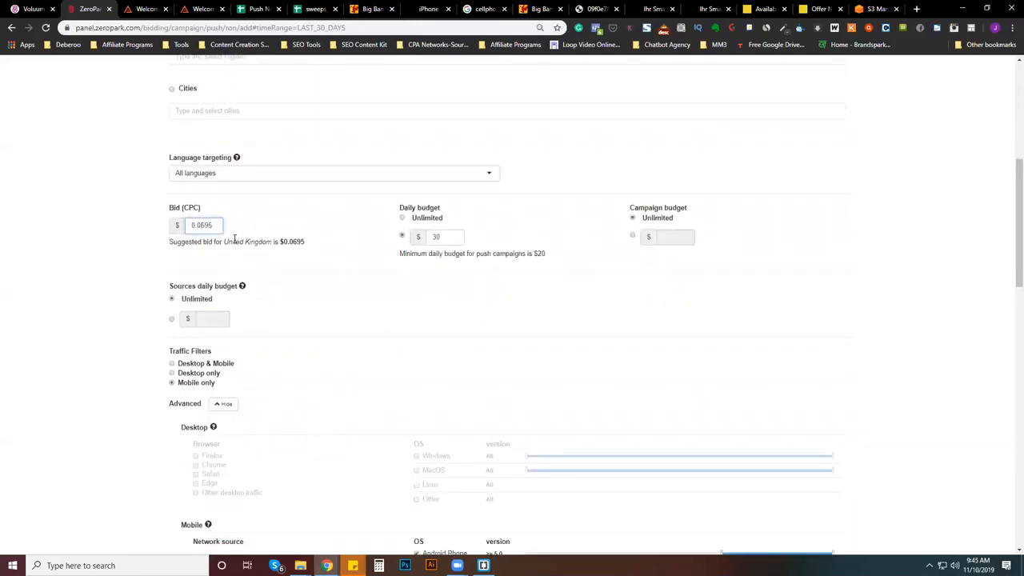
{"action": "left_click_drag", "start_coordinate": [219, 225], "coordinate": [205, 226]}
{"action": "scroll", "coordinate": [331, 322], "scroll_direction": "down", "scroll_amount": 5}
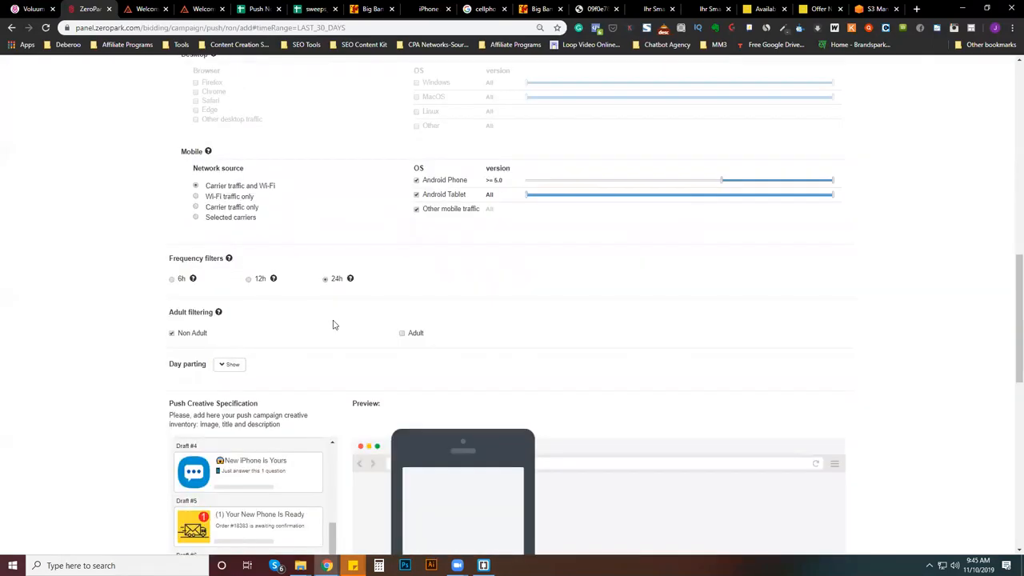
- Review the images, titles and descriptions of all six push creatives
{"action": "scroll", "coordinate": [334, 324], "scroll_direction": "down", "scroll_amount": 3}
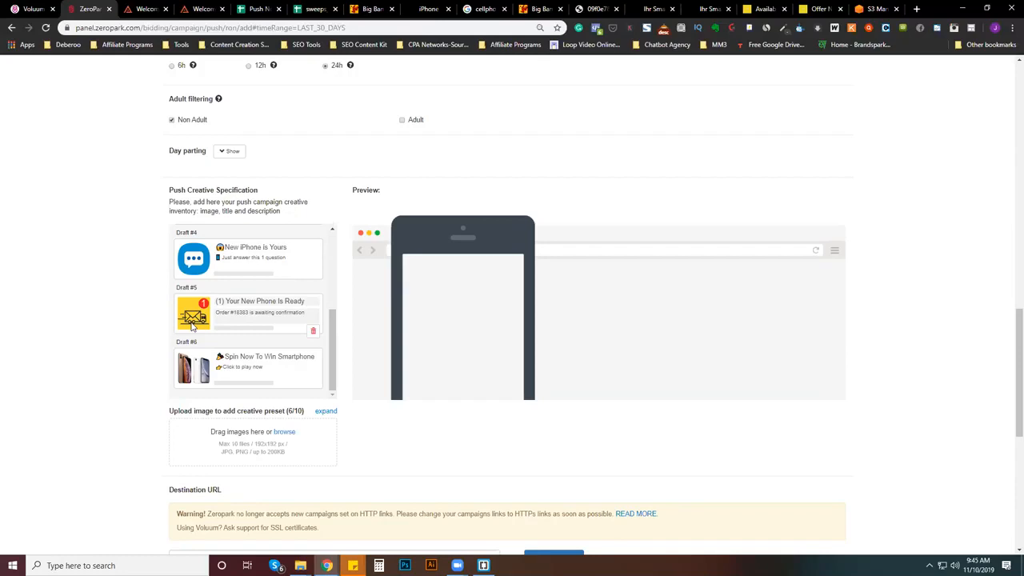
{"action": "scroll", "coordinate": [192, 323], "scroll_direction": "up", "scroll_amount": 3}
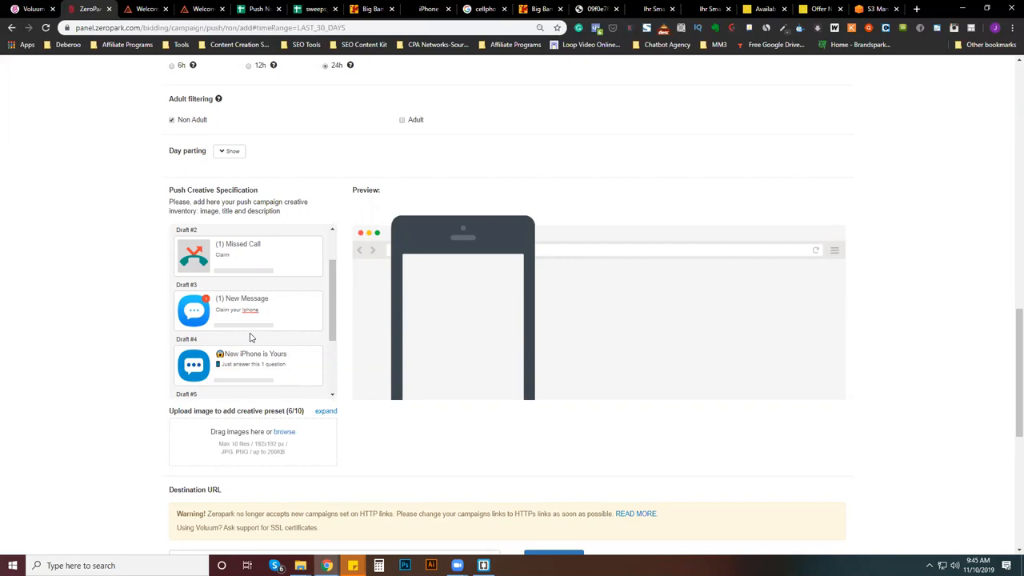
{"action": "scroll", "coordinate": [250, 337], "scroll_direction": "up", "scroll_amount": 1}
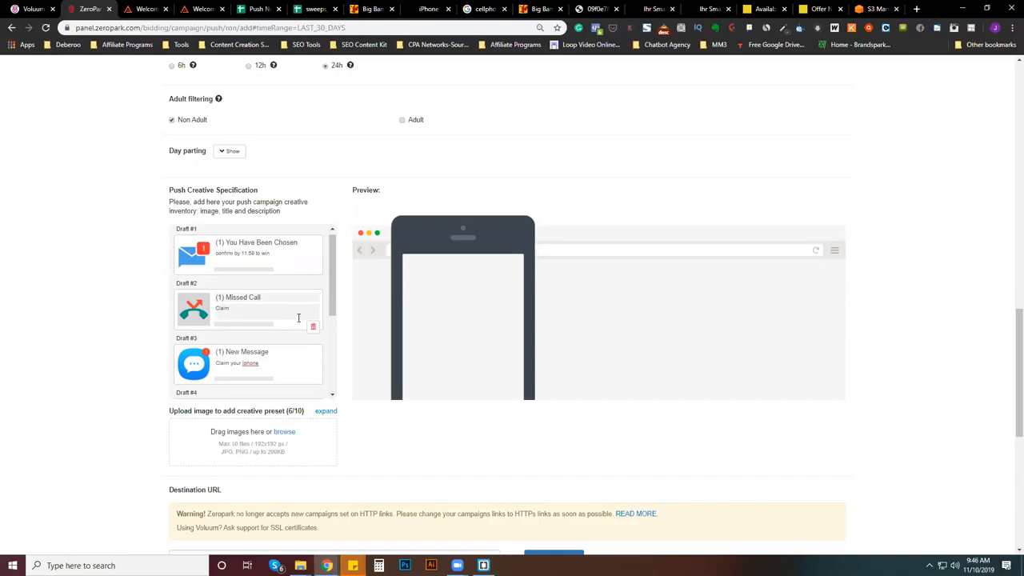
{"action": "scroll", "coordinate": [298, 317], "scroll_direction": "down", "scroll_amount": 1}
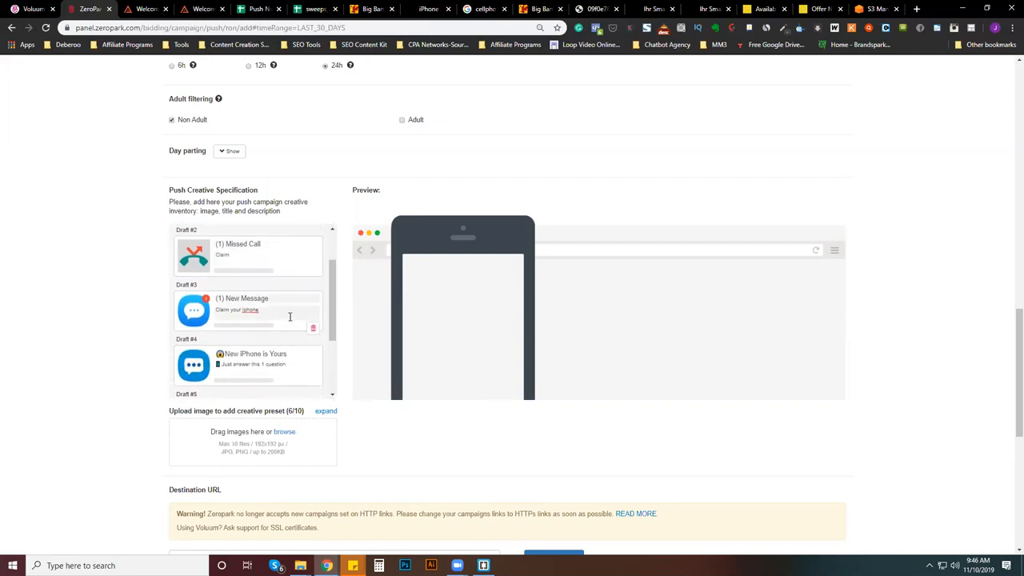
{"action": "scroll", "coordinate": [289, 316], "scroll_direction": "down", "scroll_amount": 2}
{"action": "scroll", "coordinate": [366, 393], "scroll_direction": "down", "scroll_amount": 3}
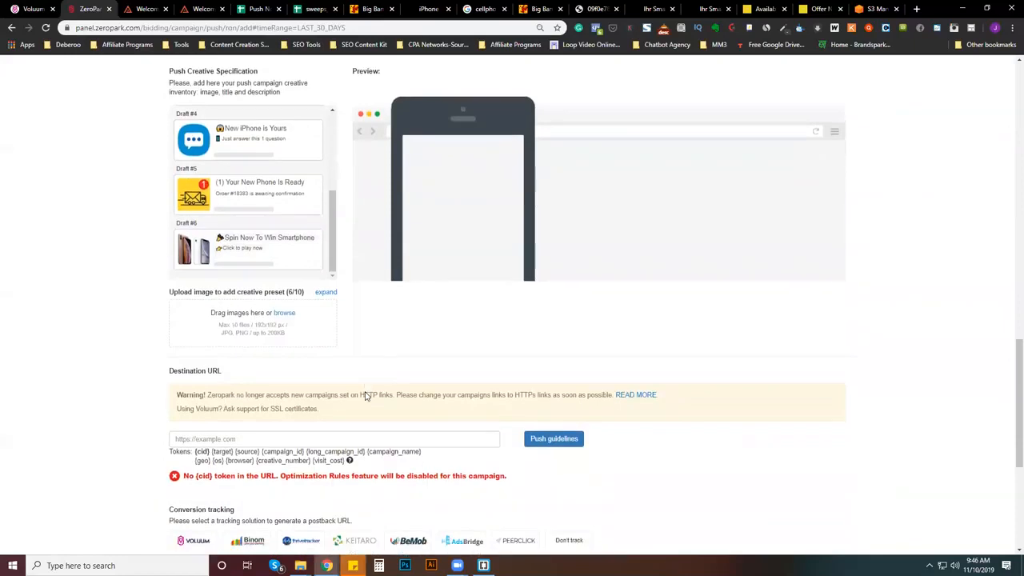
- Examine the destination URL and conversion tracking settings, and return to the campaign name at the start of the form
{"action": "left_click", "coordinate": [342, 345]}
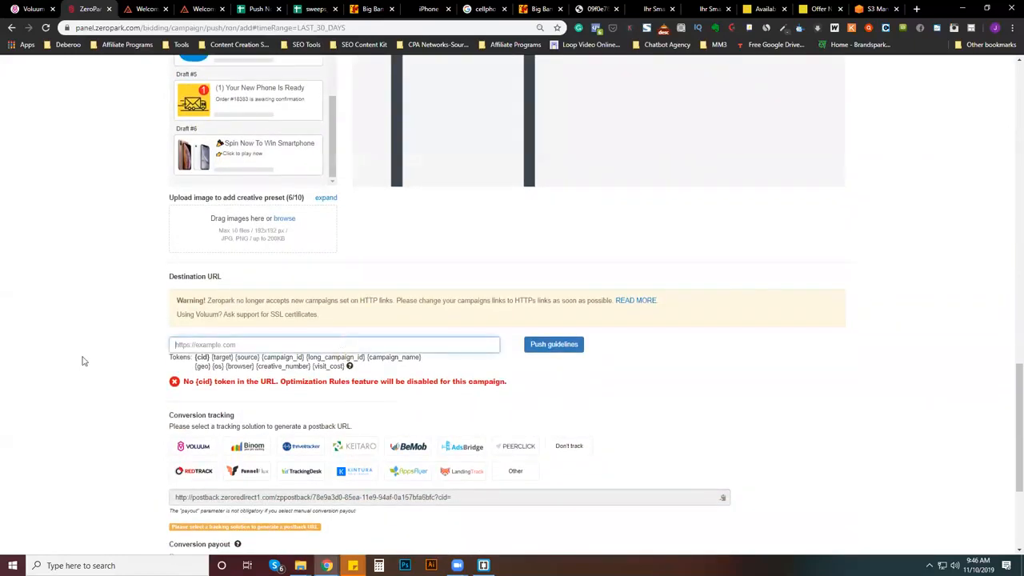
{"action": "scroll", "coordinate": [379, 336], "scroll_direction": "down", "scroll_amount": 5}
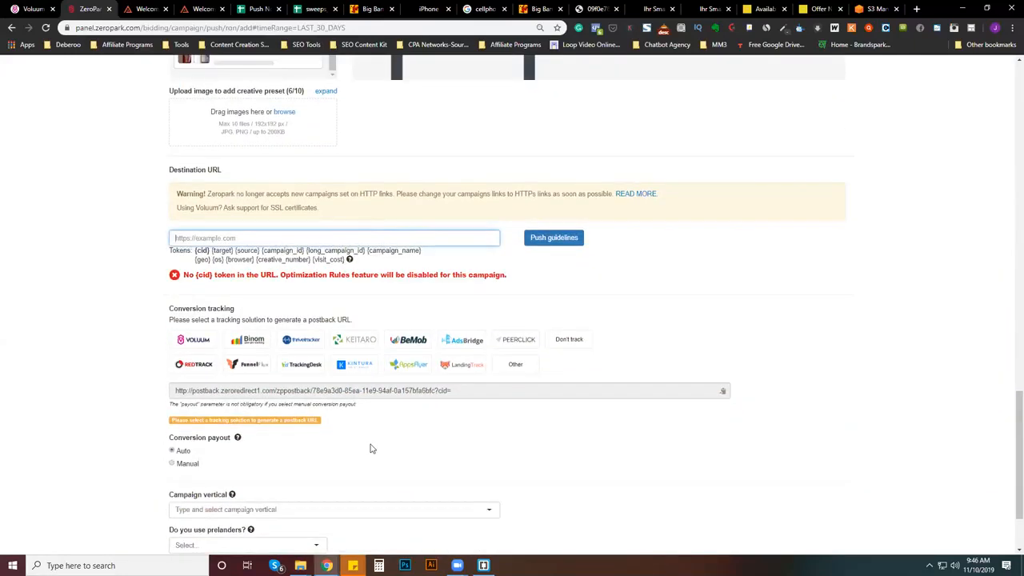
{"action": "scroll", "coordinate": [457, 434], "scroll_direction": "up", "scroll_amount": 10}
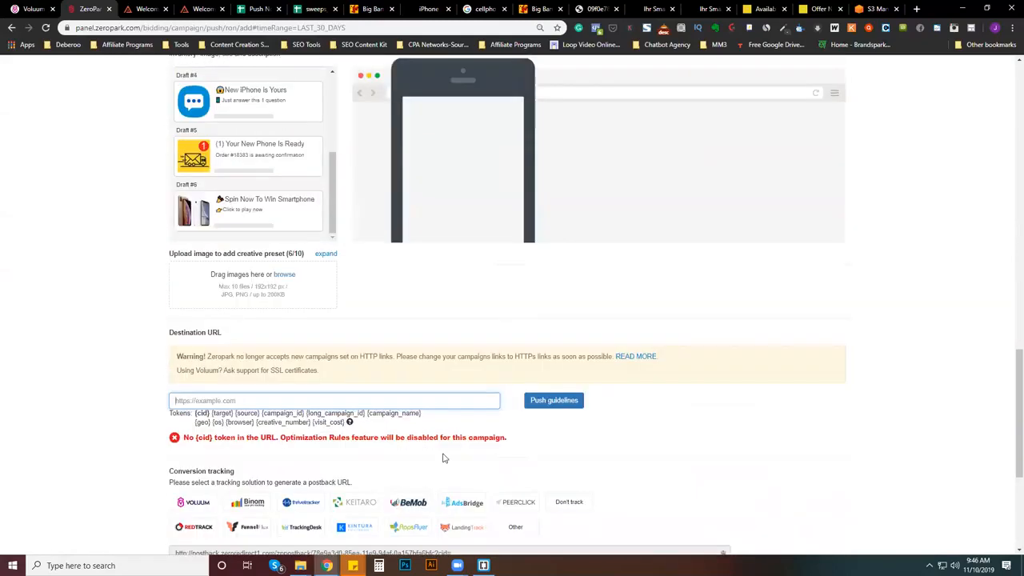
{"action": "scroll", "coordinate": [414, 469], "scroll_direction": "up", "scroll_amount": 15}
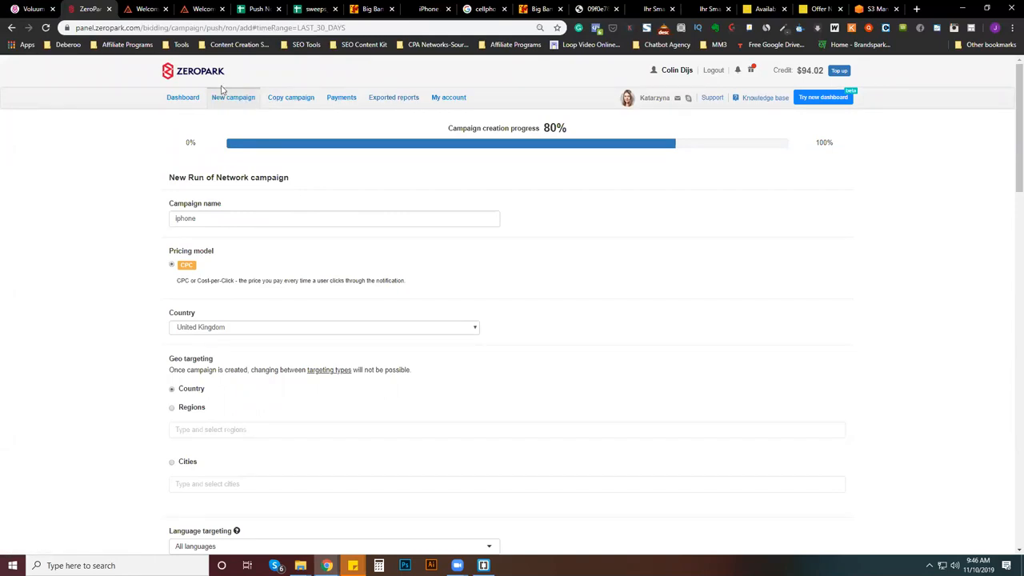
- Open the first US Walmart RBO campaign from the dashboard and examine the statistics of its creatives and targets
{"action": "left_click", "coordinate": [173, 96]}
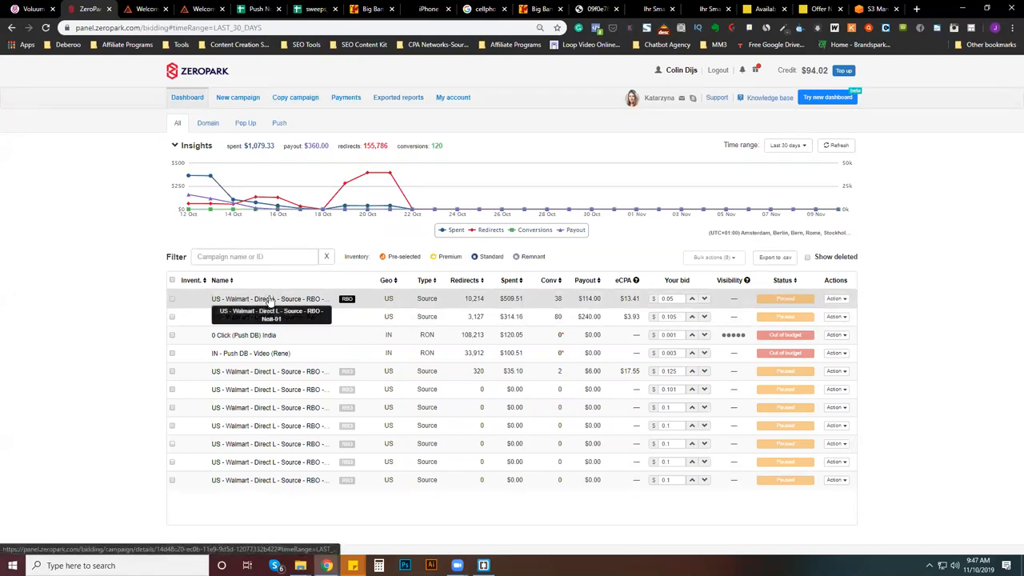
{"action": "left_click", "coordinate": [269, 299]}
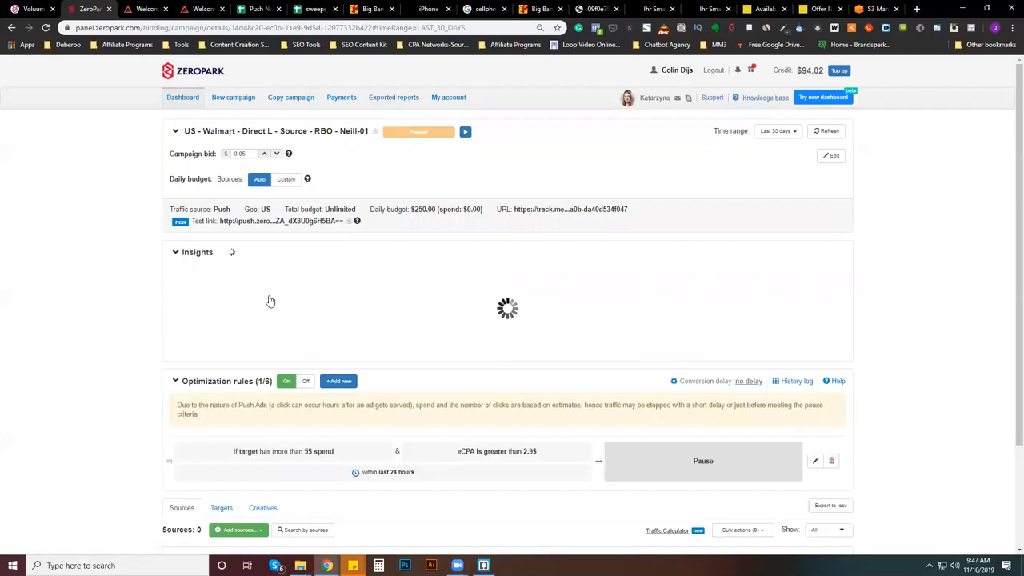
{"action": "scroll", "coordinate": [267, 304], "scroll_direction": "down", "scroll_amount": 2}
{"action": "left_click", "coordinate": [263, 354]}
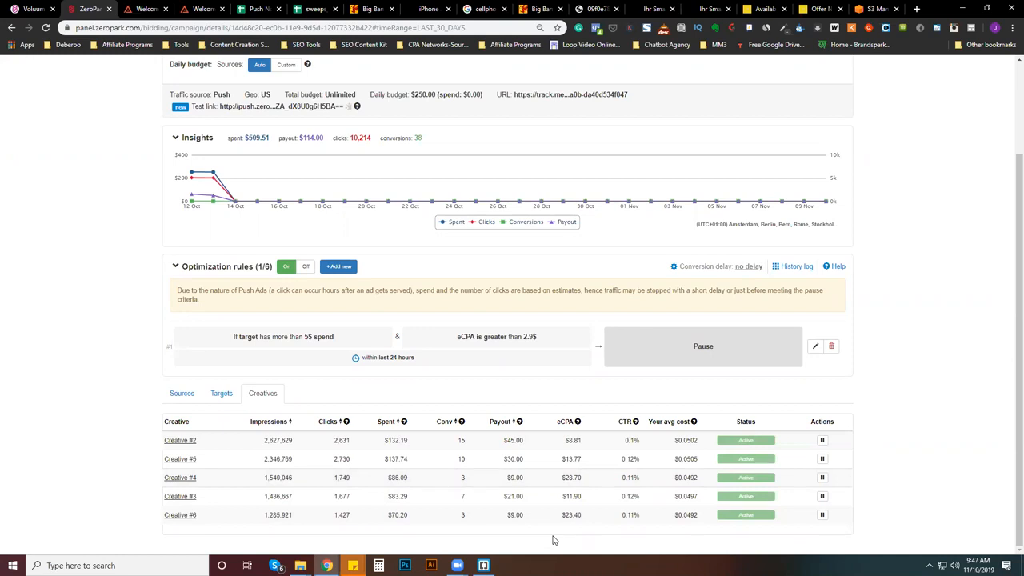
{"action": "left_click", "coordinate": [224, 393]}
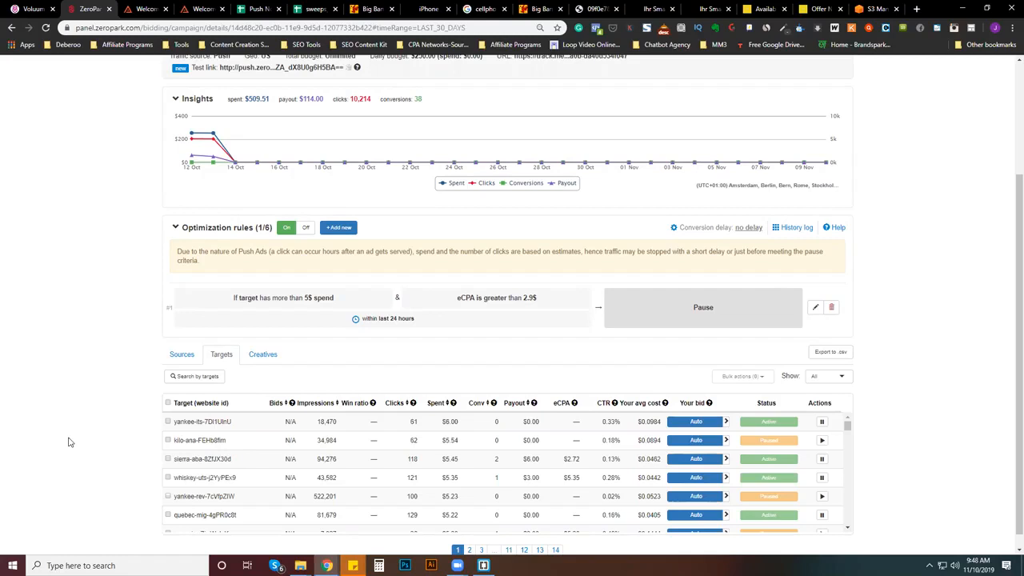
- Compare the Walmart campaign's source and target statistics, with the Calculator opened clear of the targets table
{"action": "left_click", "coordinate": [182, 354]}
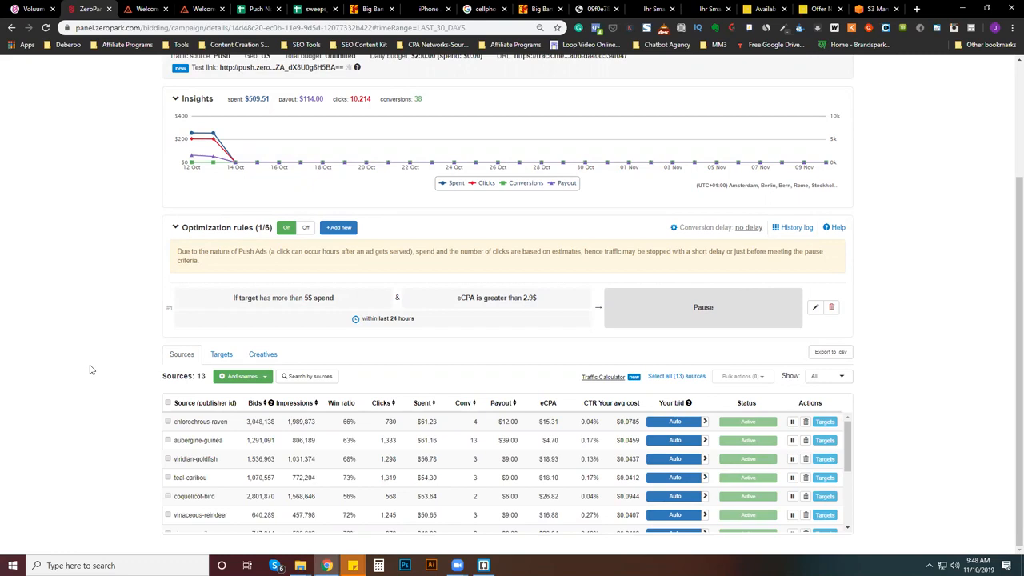
{"action": "left_click", "coordinate": [223, 357]}
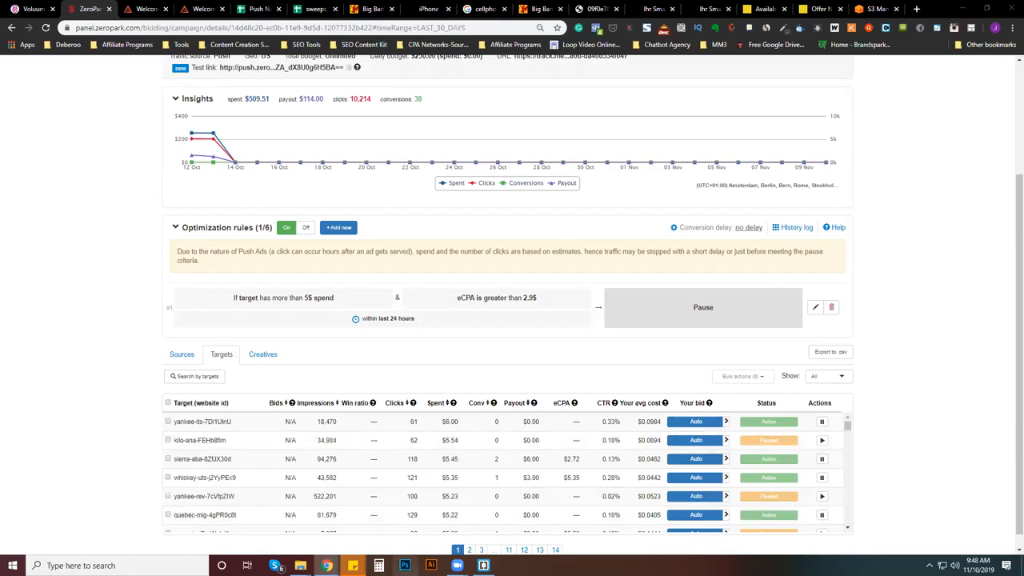
{"action": "left_click", "coordinate": [378, 566]}
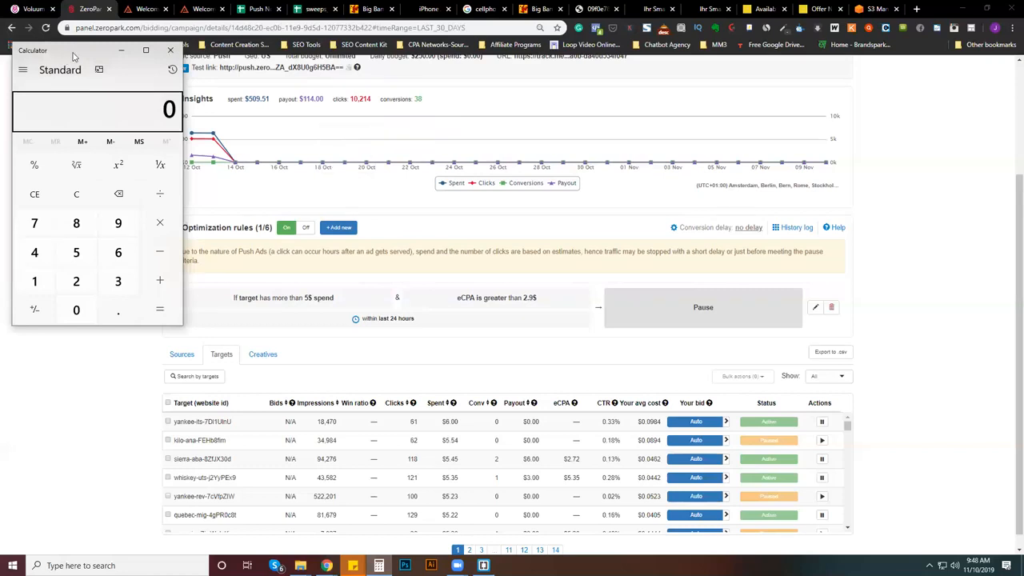
{"action": "left_click_drag", "start_coordinate": [72, 56], "coordinate": [918, 78]}
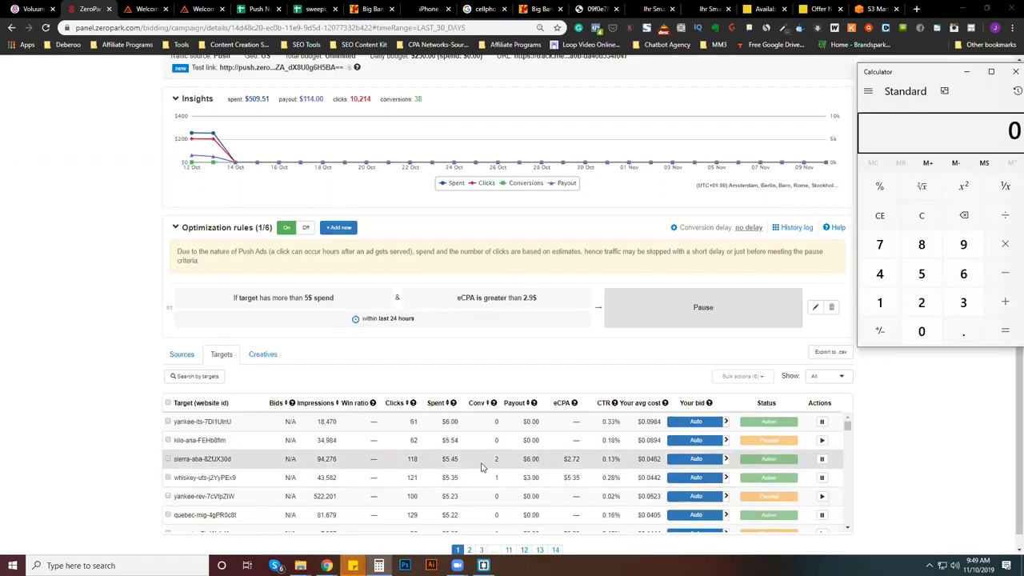
- Go over the campaign's creatives and targets again, and read through the full list of sources with their spend and conversions
{"action": "left_click", "coordinate": [182, 354]}
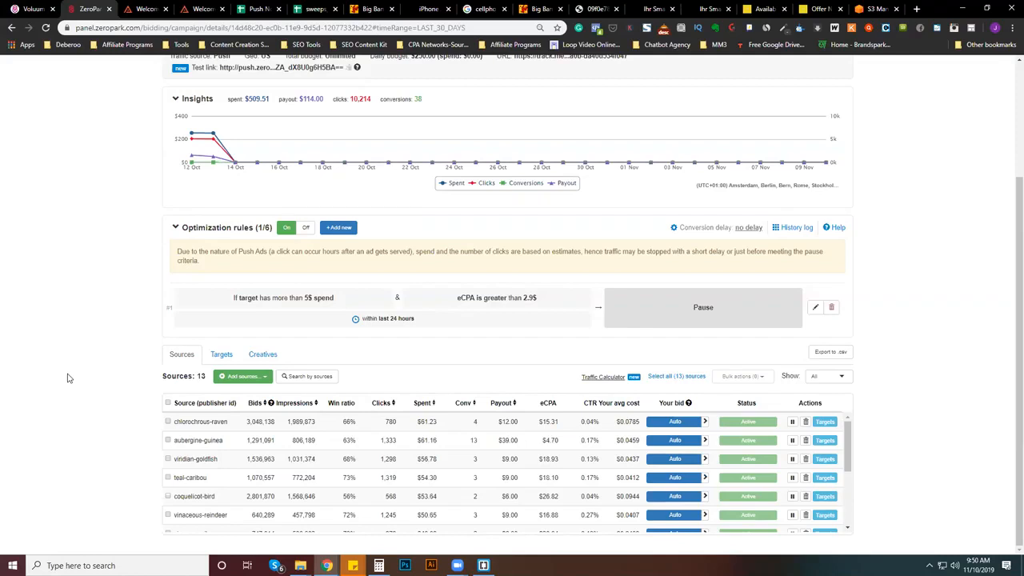
{"action": "left_click", "coordinate": [264, 356]}
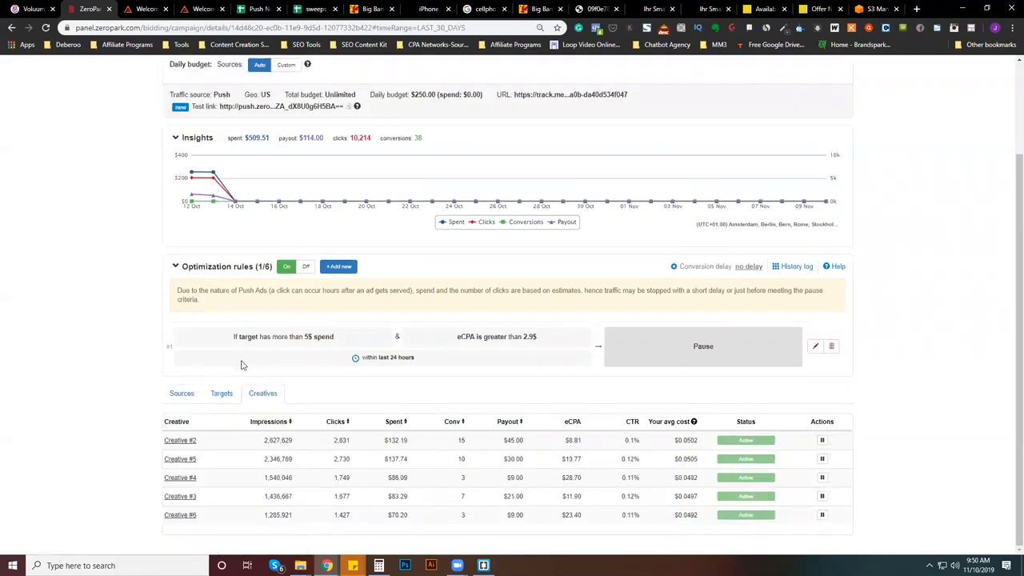
{"action": "left_click", "coordinate": [219, 396]}
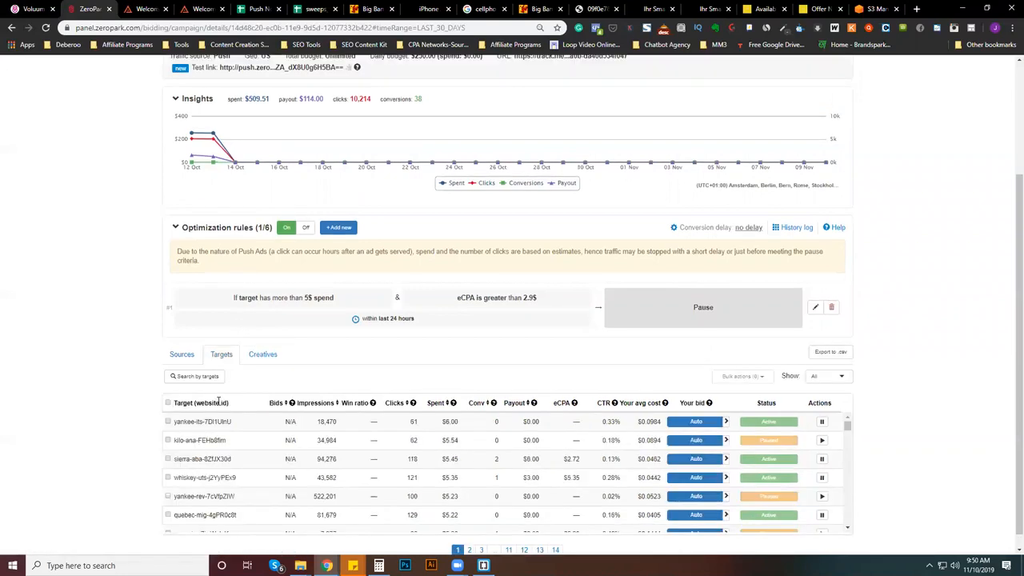
{"action": "left_click", "coordinate": [183, 355]}
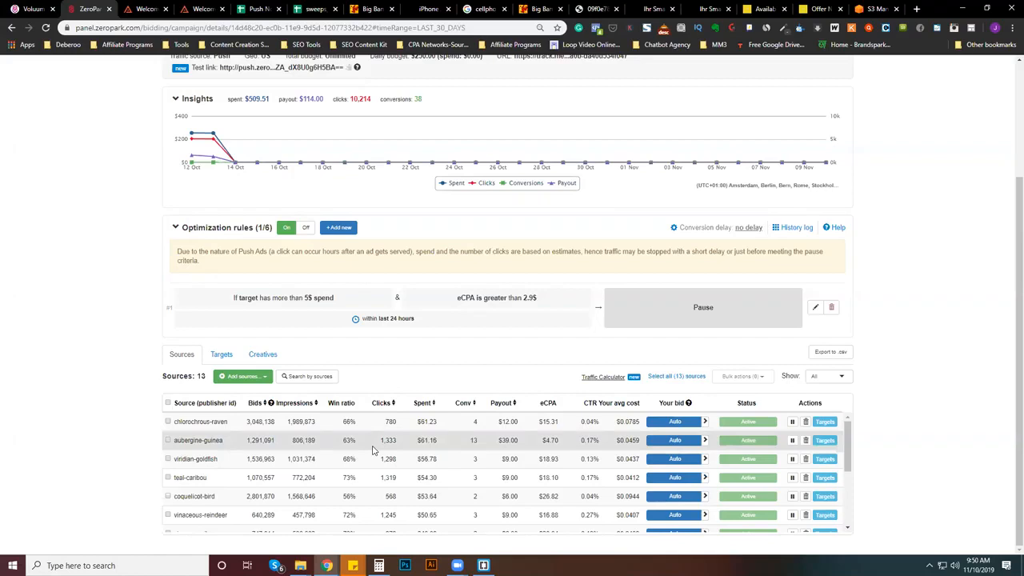
{"action": "scroll", "coordinate": [372, 450], "scroll_direction": "down", "scroll_amount": 2}
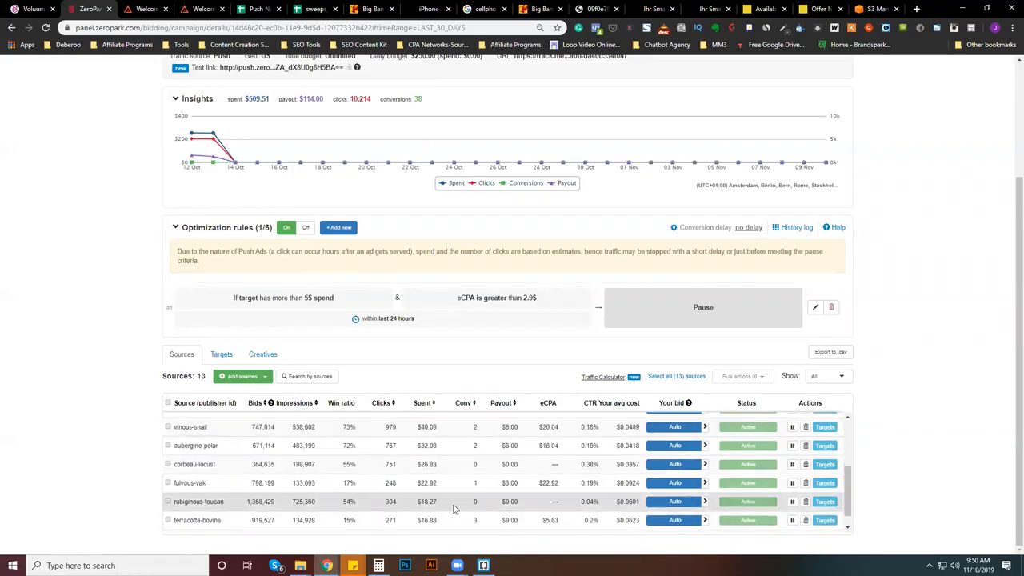
{"action": "scroll", "coordinate": [832, 455], "scroll_direction": "up", "scroll_amount": 2}
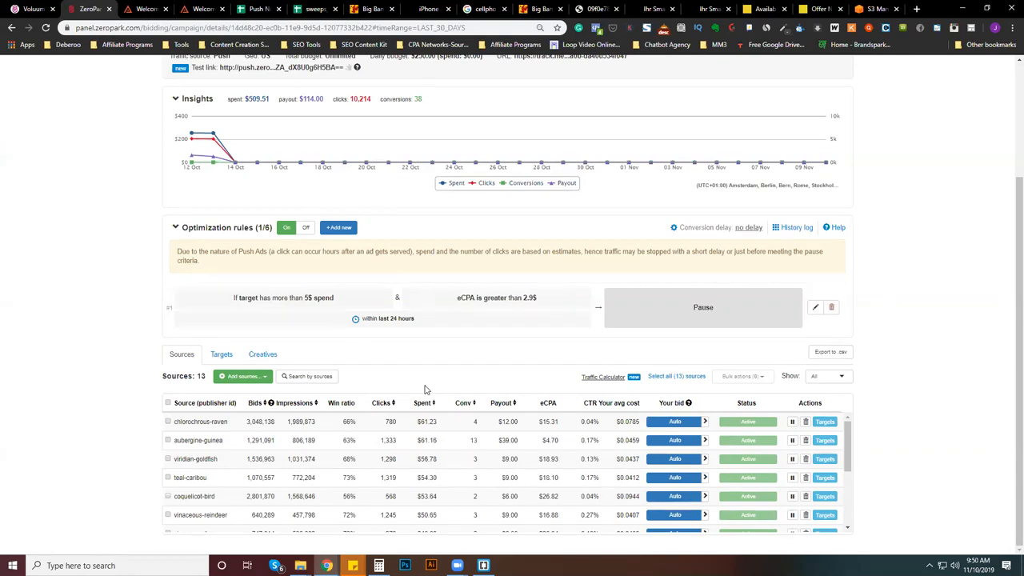
- Load propellerads.com in place of the iPhone offer page and open the advertiser account's campaigns list
{"action": "left_click", "coordinate": [419, 9]}
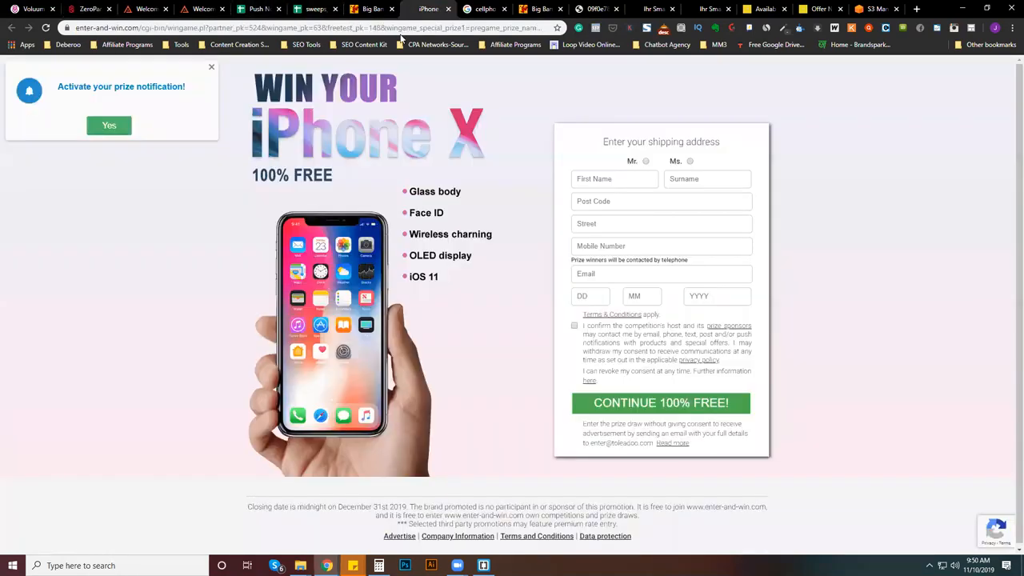
{"action": "left_click", "coordinate": [370, 32]}
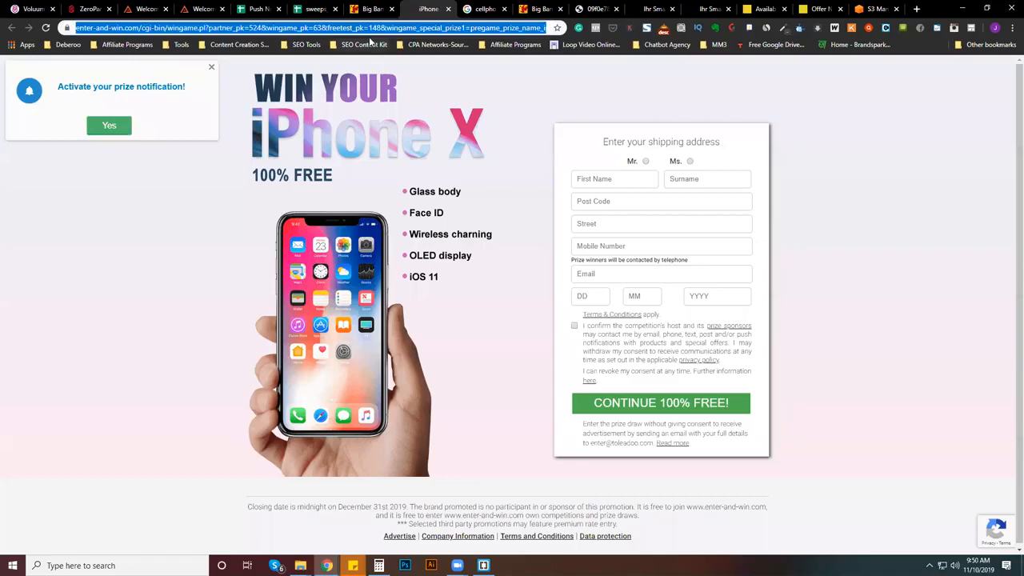
{"action": "type", "text": "pro"}
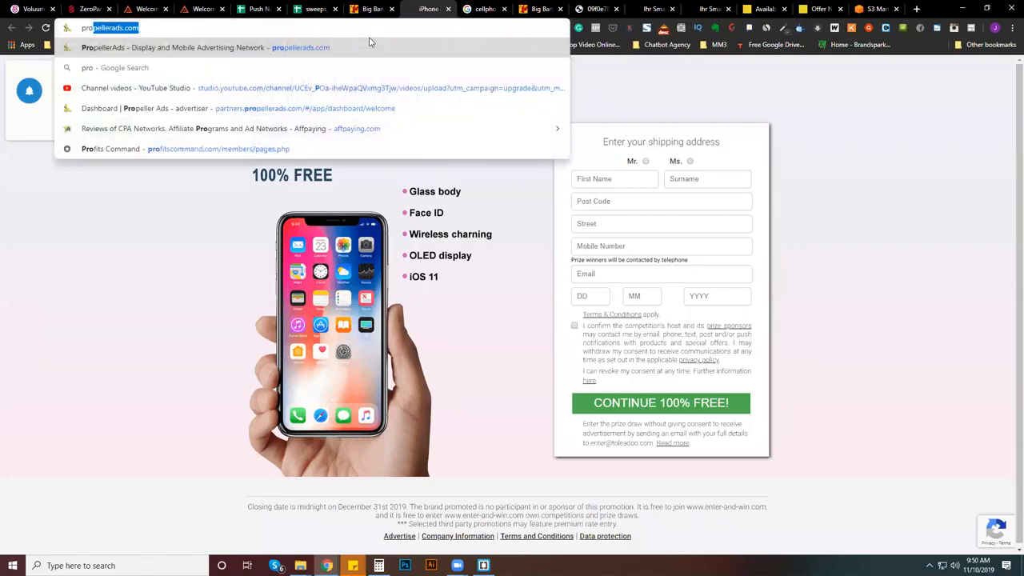
{"action": "key", "text": "Return"}
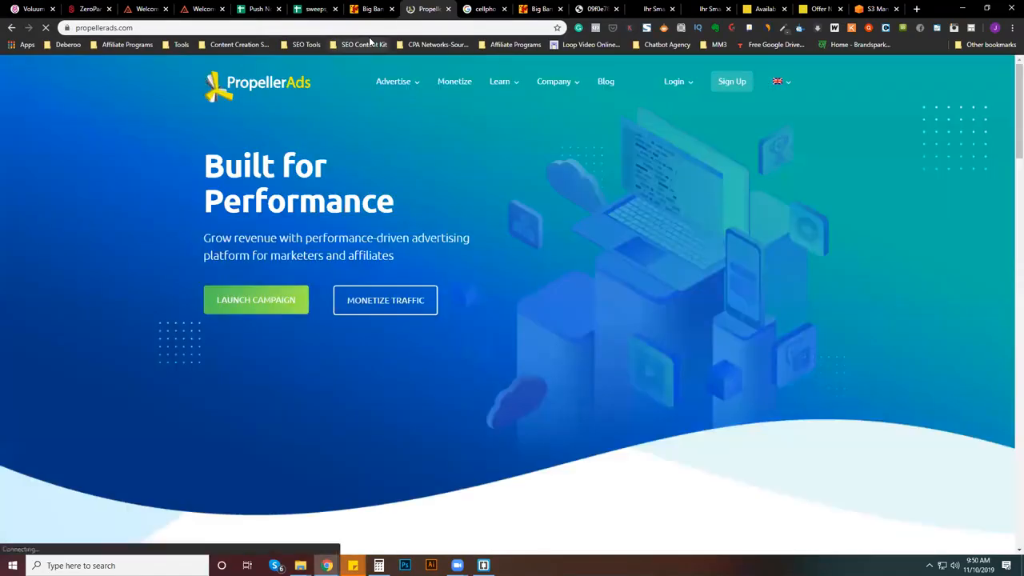
{"action": "left_click", "coordinate": [689, 109]}
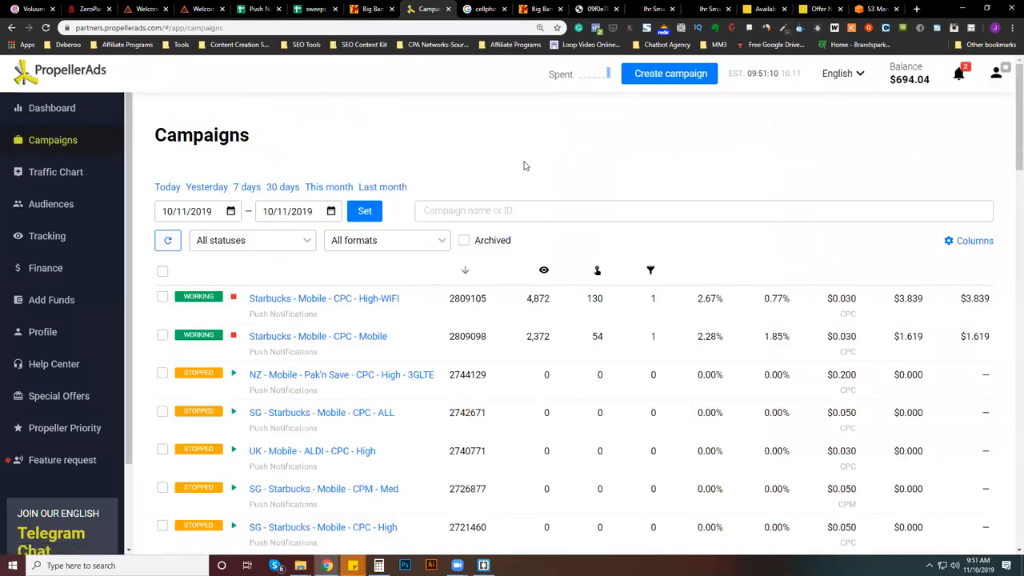
- Look through the PropellerAds campaigns list and open the "Starbucks - Mobile - CPC - Mobile" campaign for editing
{"action": "scroll", "coordinate": [412, 376], "scroll_direction": "down", "scroll_amount": 2}
{"action": "scroll", "coordinate": [418, 383], "scroll_direction": "up", "scroll_amount": 1}
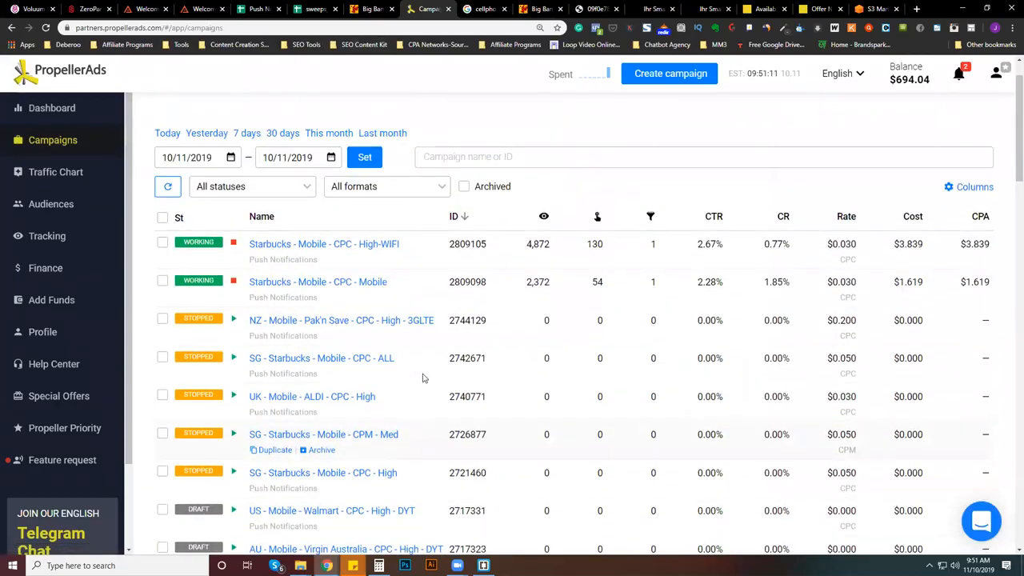
{"action": "scroll", "coordinate": [415, 370], "scroll_direction": "up", "scroll_amount": 1}
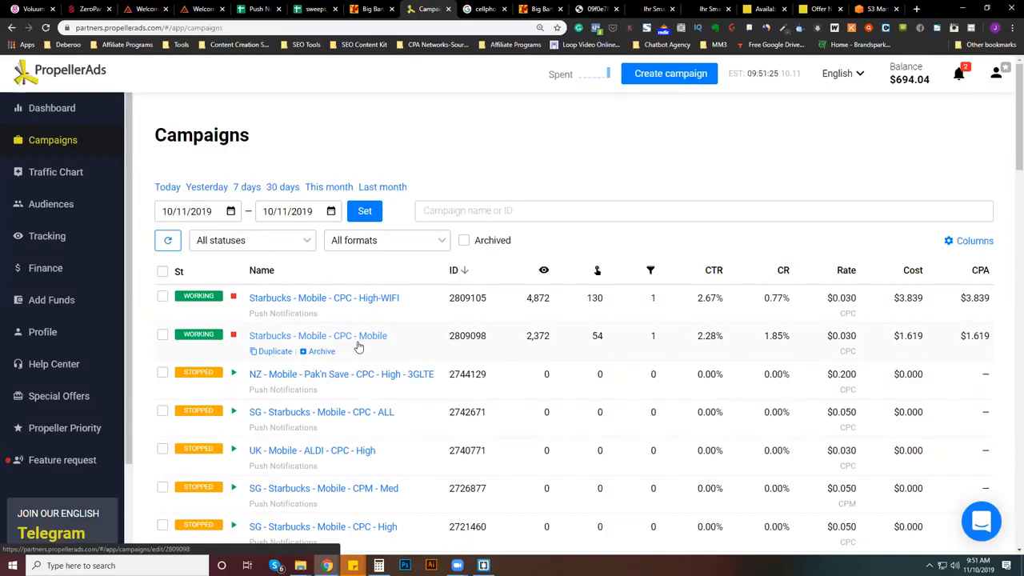
{"action": "scroll", "coordinate": [359, 345], "scroll_direction": "down", "scroll_amount": 2}
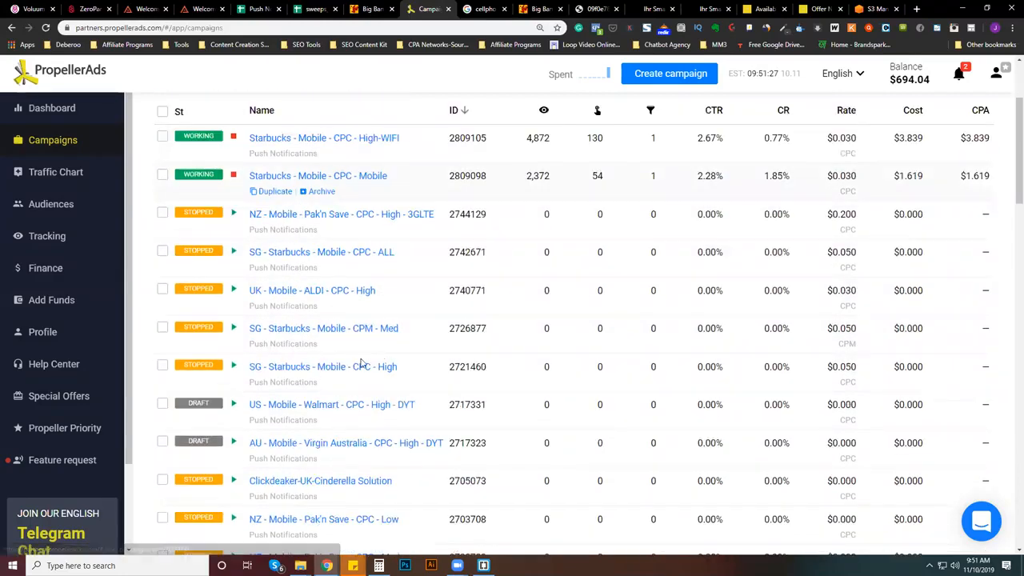
{"action": "scroll", "coordinate": [360, 296], "scroll_direction": "up", "scroll_amount": 2}
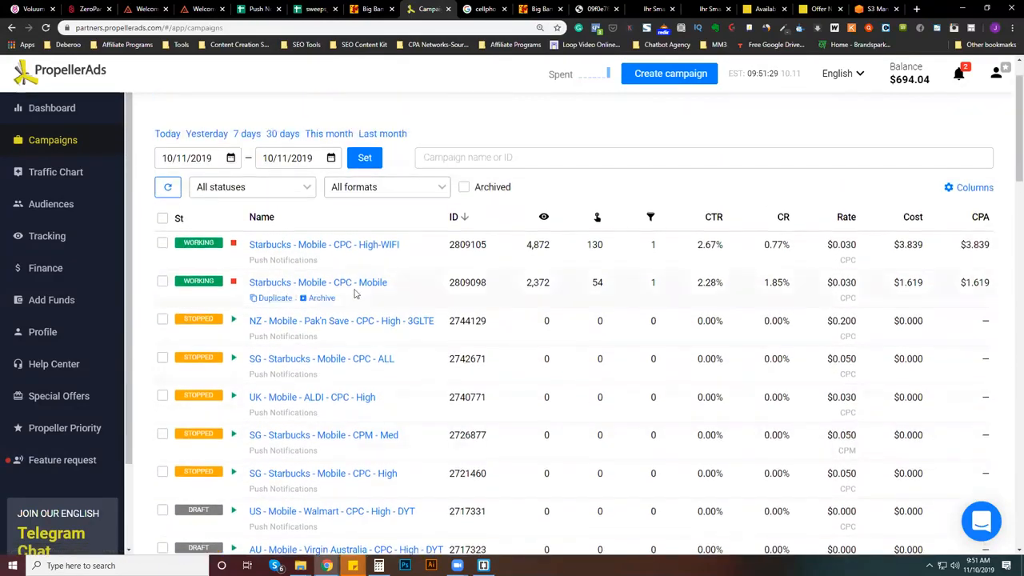
{"action": "left_click", "coordinate": [360, 283]}
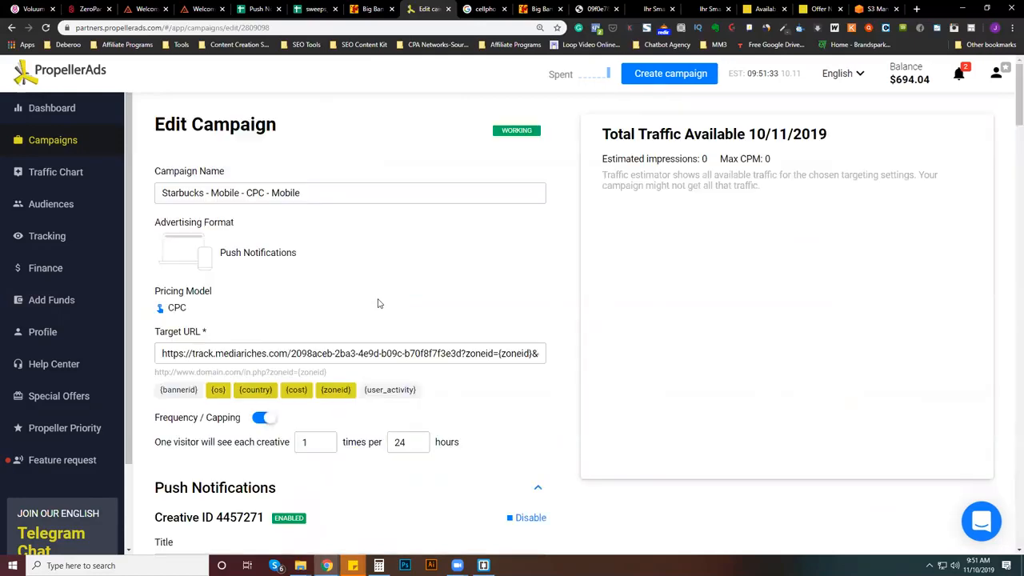
- Examine the titles, descriptions, icons and images of all push creatives in the Starbucks mobile campaign
{"action": "scroll", "coordinate": [379, 303], "scroll_direction": "down", "scroll_amount": 5}
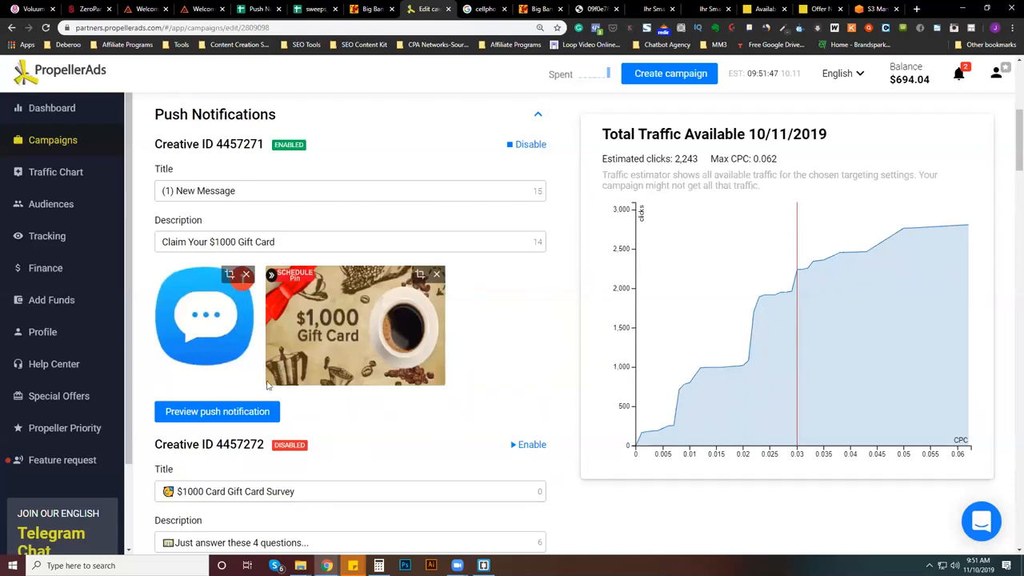
{"action": "scroll", "coordinate": [414, 378], "scroll_direction": "down", "scroll_amount": 3}
{"action": "scroll", "coordinate": [216, 333], "scroll_direction": "down", "scroll_amount": 1}
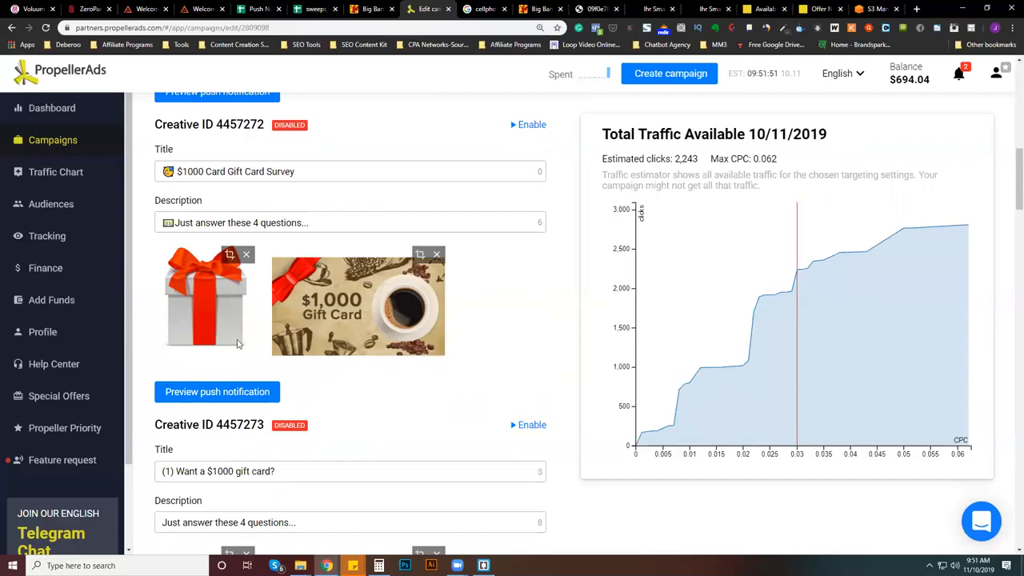
{"action": "scroll", "coordinate": [216, 334], "scroll_direction": "down", "scroll_amount": 3}
{"action": "scroll", "coordinate": [185, 253], "scroll_direction": "down", "scroll_amount": 2}
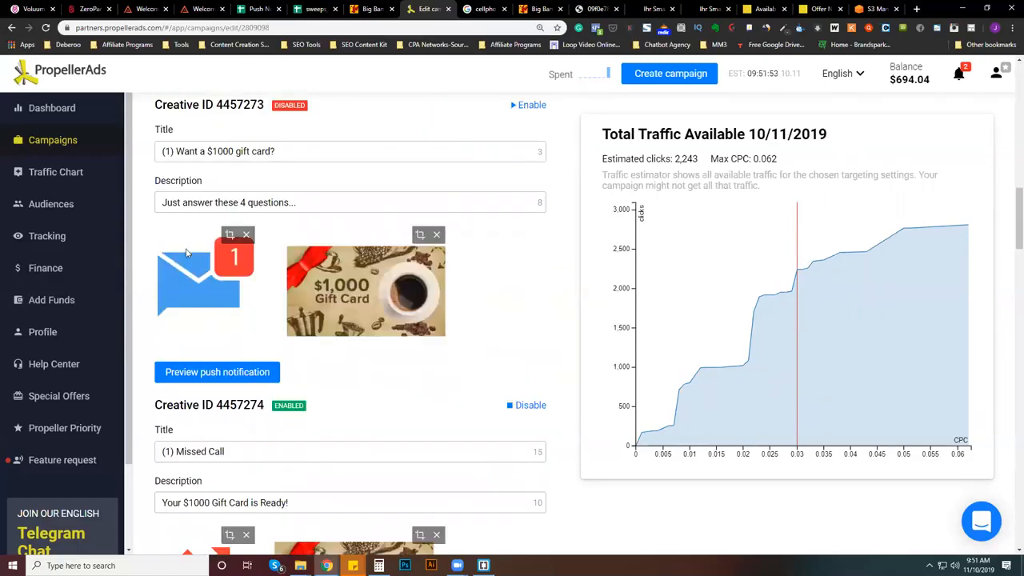
{"action": "scroll", "coordinate": [203, 291], "scroll_direction": "down", "scroll_amount": 2}
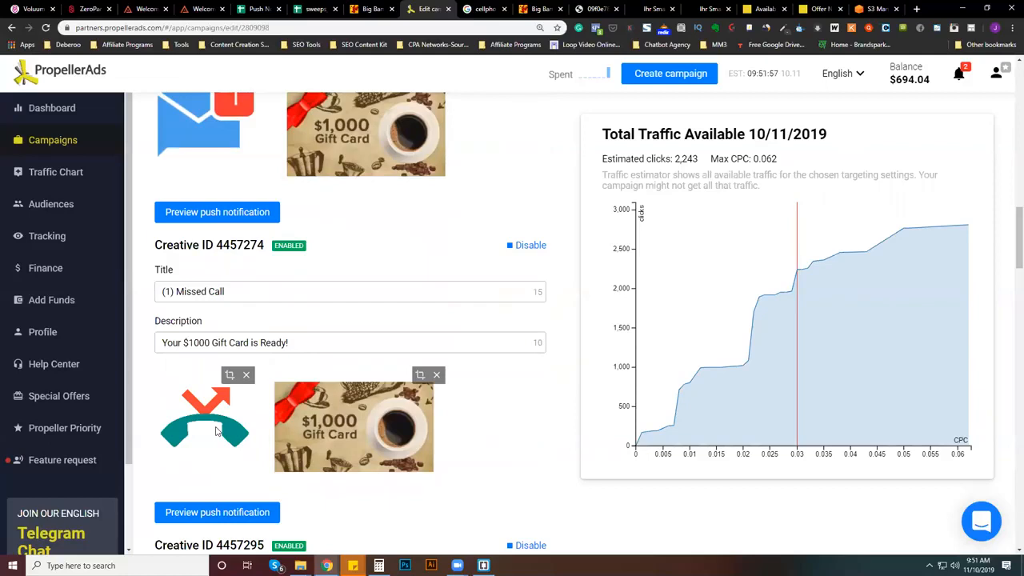
{"action": "scroll", "coordinate": [216, 432], "scroll_direction": "down", "scroll_amount": 2}
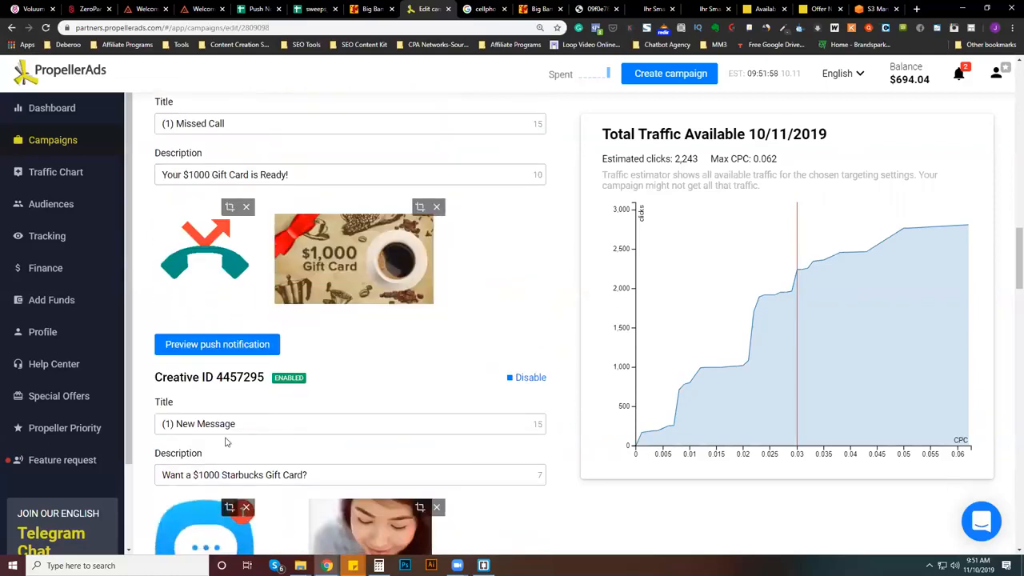
{"action": "scroll", "coordinate": [225, 441], "scroll_direction": "down", "scroll_amount": 2}
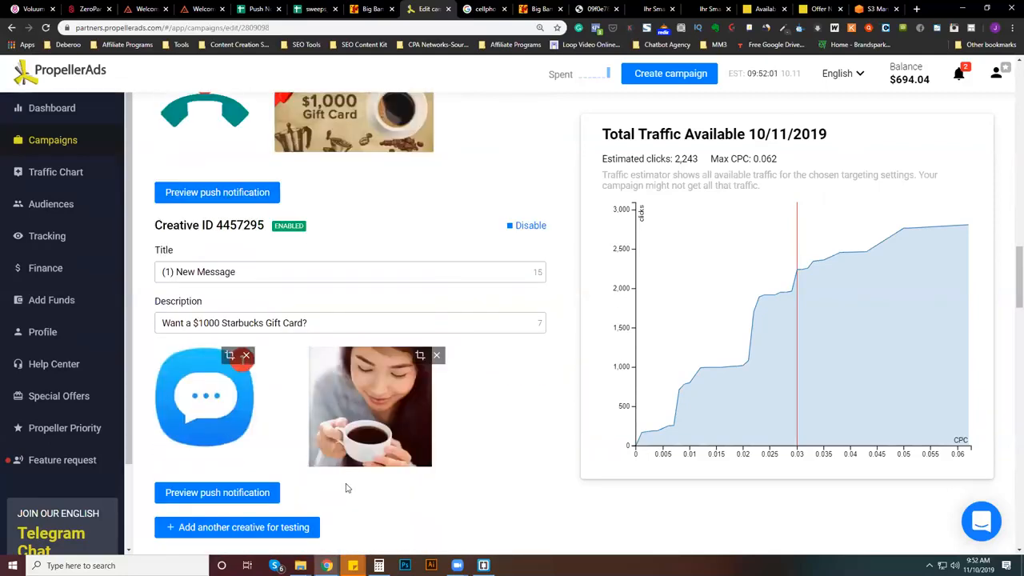
- Recheck the "Want a $1000 Starbucks Gift Card?" creative and the ones above it, and open the account's statistics dashboard
{"action": "scroll", "coordinate": [363, 459], "scroll_direction": "up", "scroll_amount": 1}
{"action": "scroll", "coordinate": [367, 458], "scroll_direction": "down", "scroll_amount": 1}
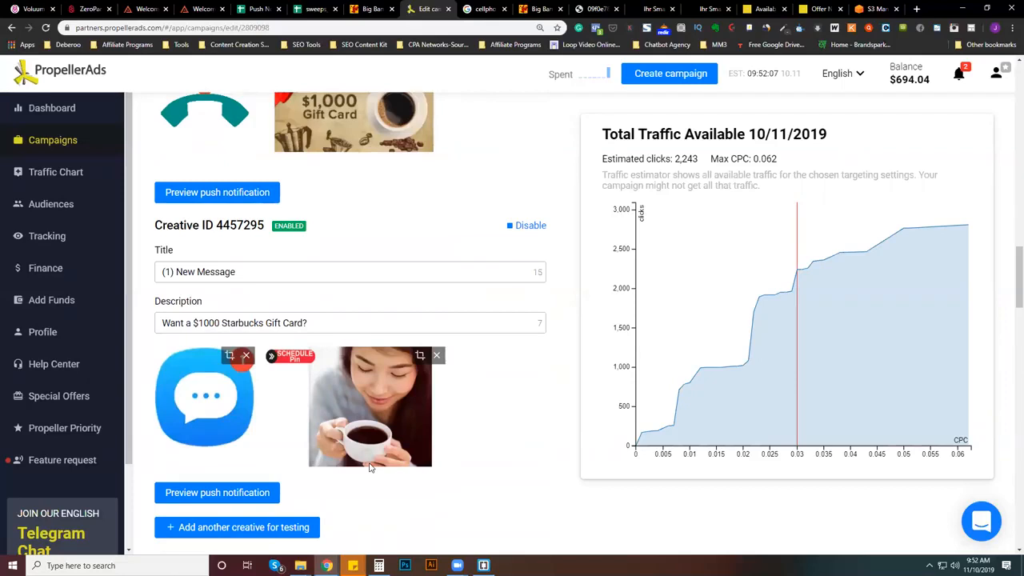
{"action": "scroll", "coordinate": [371, 468], "scroll_direction": "up", "scroll_amount": 1}
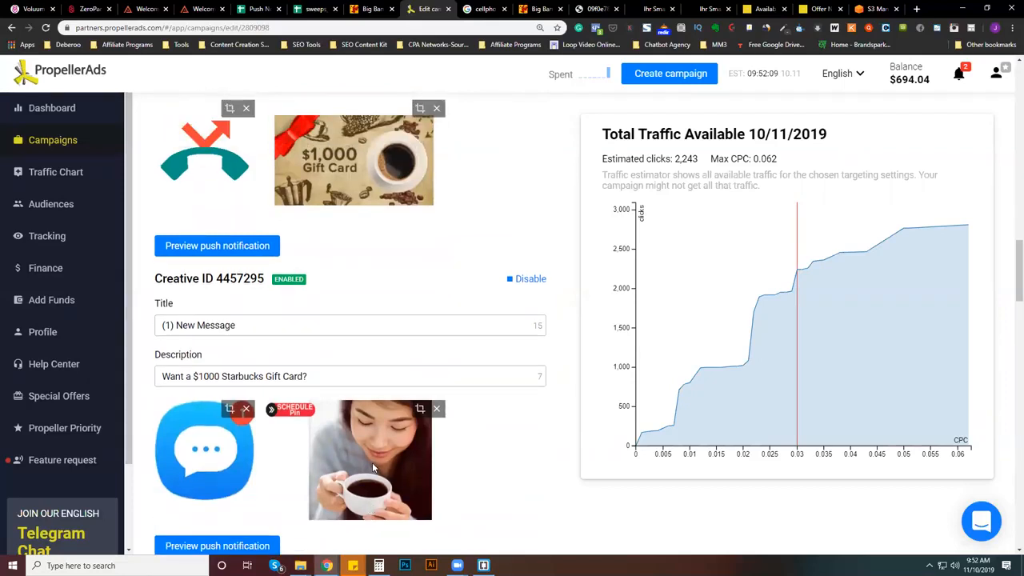
{"action": "scroll", "coordinate": [372, 462], "scroll_direction": "up", "scroll_amount": 5}
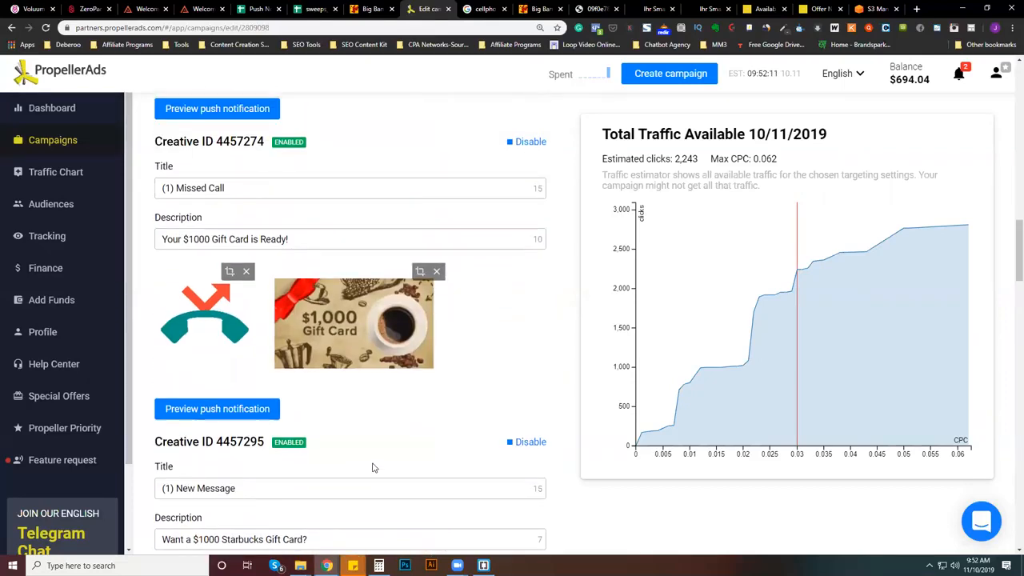
{"action": "scroll", "coordinate": [376, 432], "scroll_direction": "up", "scroll_amount": 15}
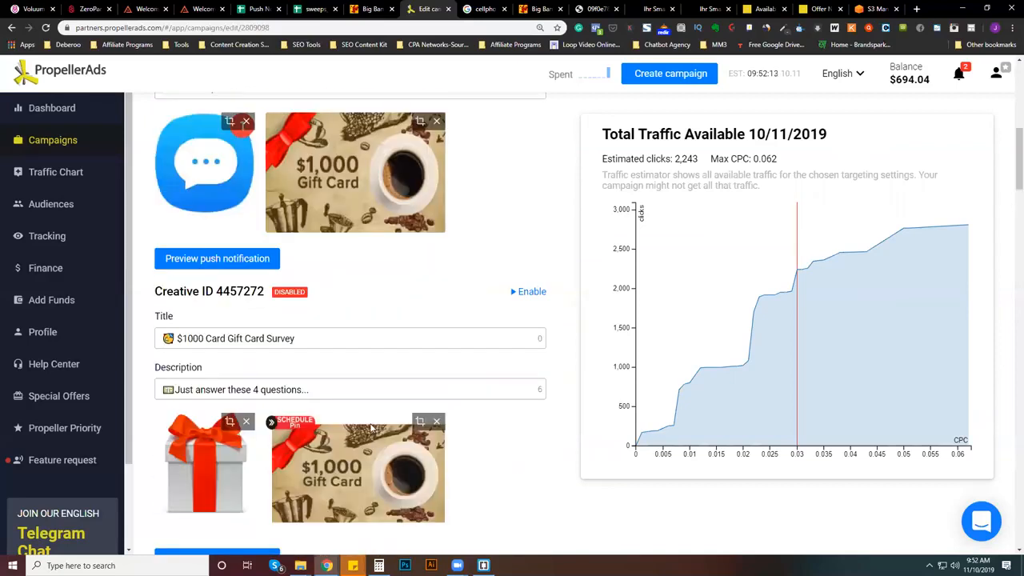
{"action": "left_click", "coordinate": [50, 116]}
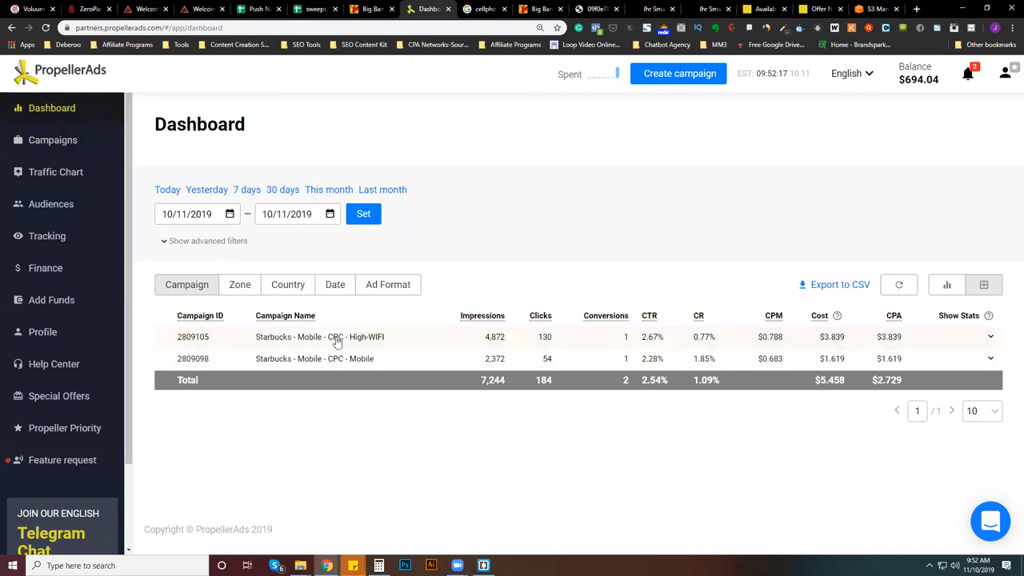
- Break down the dashboard statistics of the "Starbucks - Mobile - CPC - High-WIFI" campaign by creatives
{"action": "left_click", "coordinate": [337, 339]}
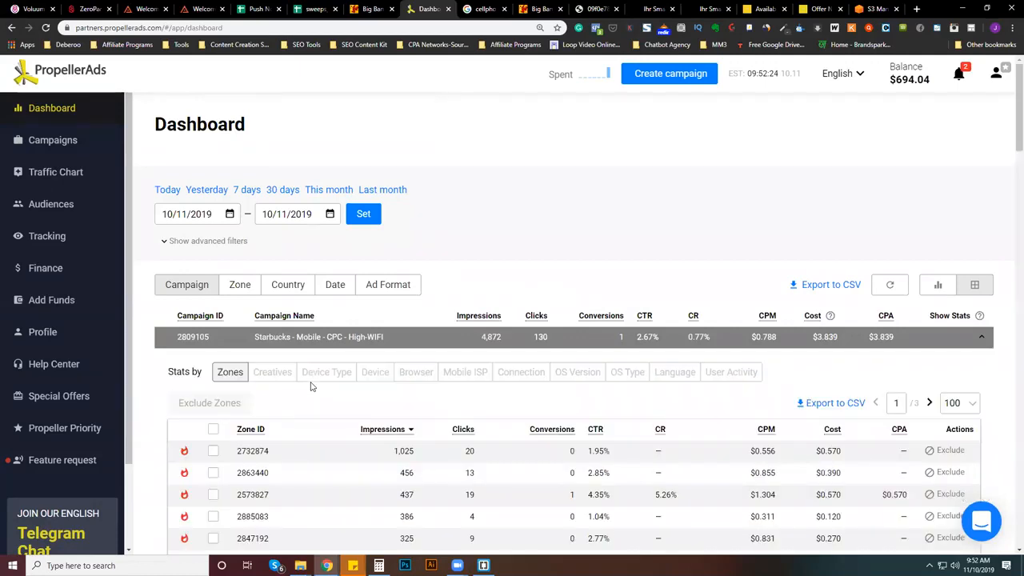
{"action": "left_click", "coordinate": [280, 372]}
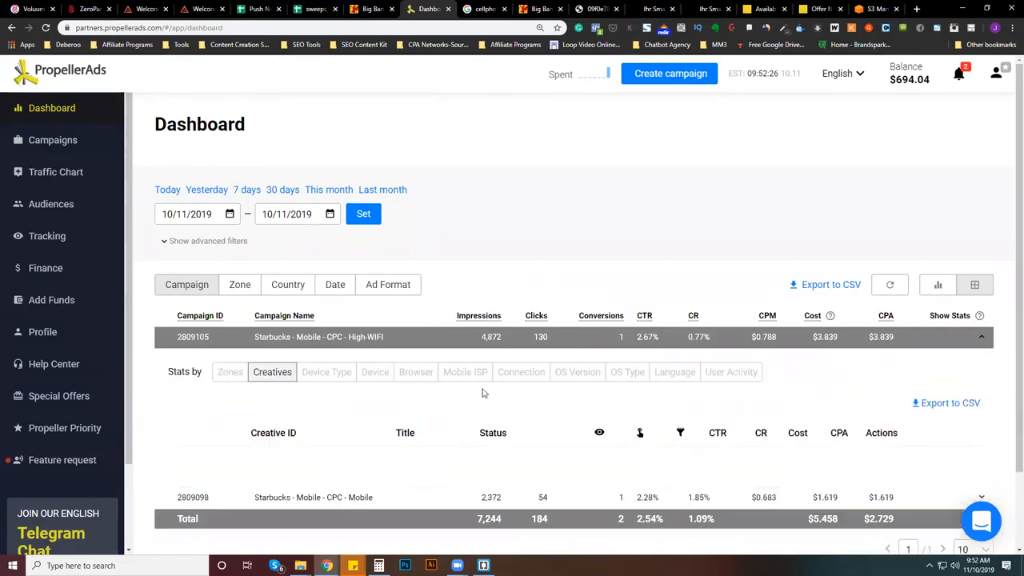
{"action": "scroll", "coordinate": [539, 435], "scroll_direction": "down", "scroll_amount": 2}
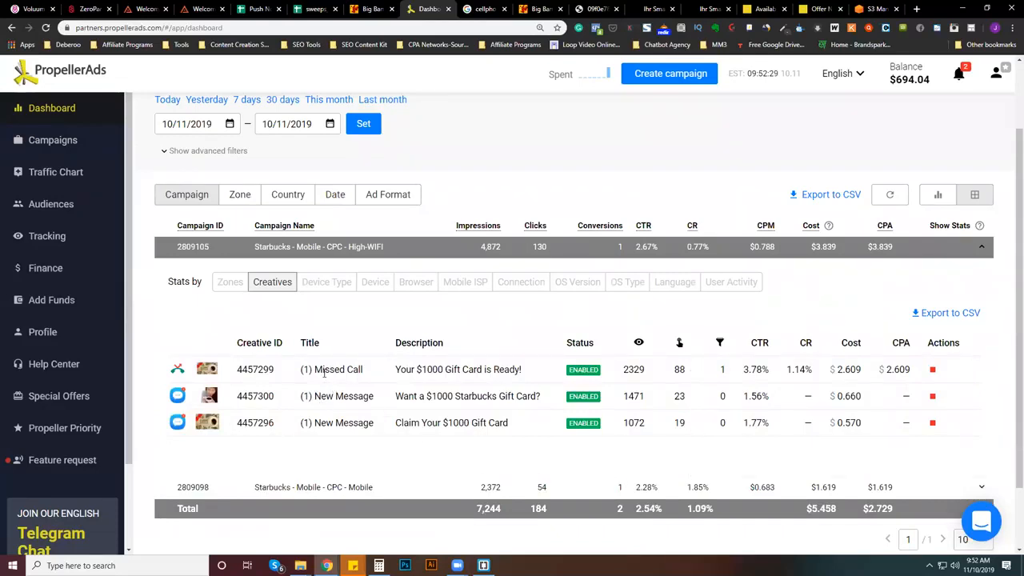
- Examine the icon, image, title, description and performance figures of the "(1) Missed Call" gift card creative
{"action": "mouse_move", "coordinate": [187, 374]}
{"action": "left_click_drag", "start_coordinate": [301, 368], "coordinate": [538, 379]}
{"action": "left_click", "coordinate": [538, 379]}
{"action": "left_click_drag", "start_coordinate": [524, 372], "coordinate": [141, 371]}
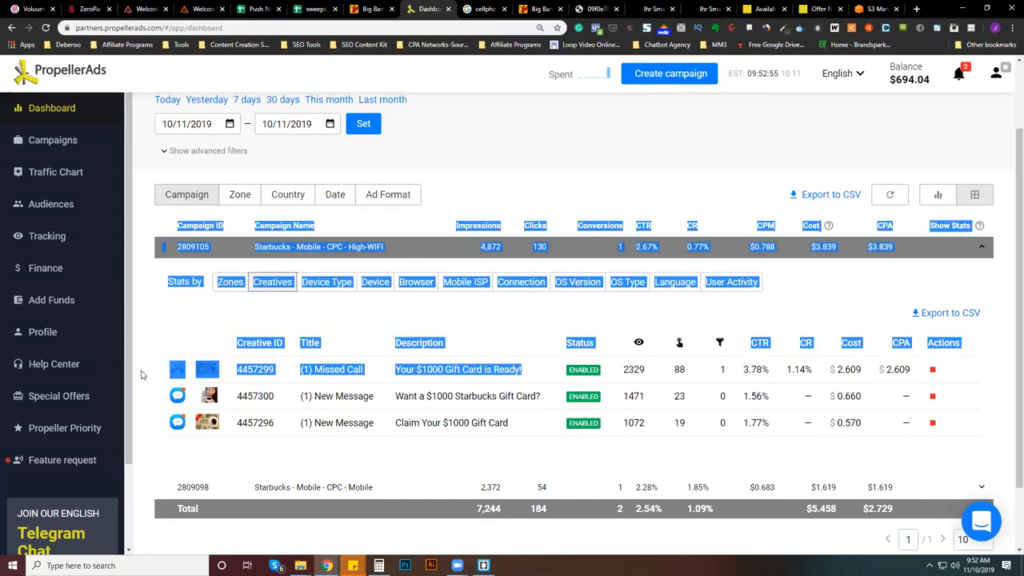
{"action": "left_click", "coordinate": [317, 379]}
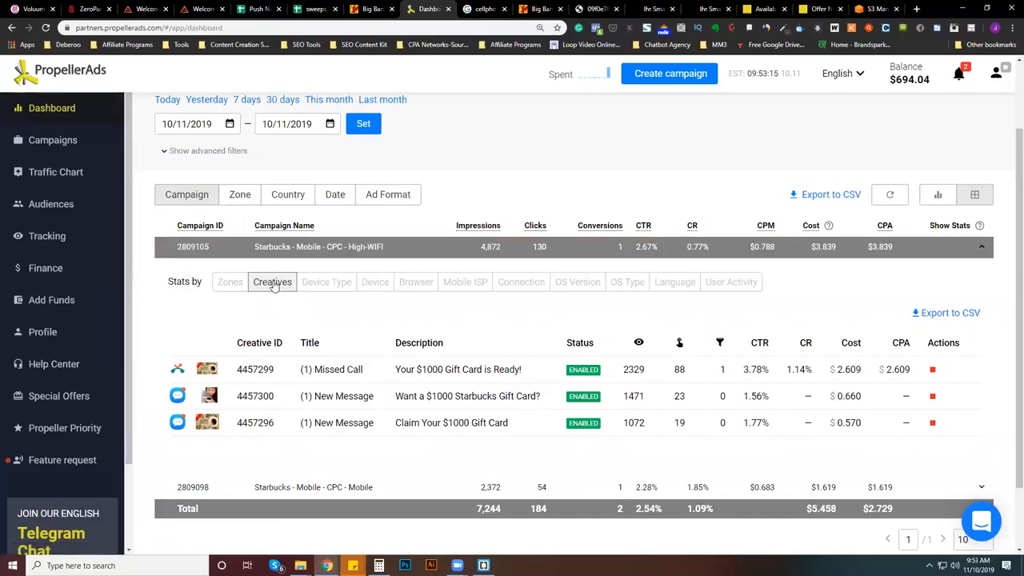
- Look through the campaigns list and open the stopped "SG - Starbucks - Mobile - CPC - High" campaign for editing
{"action": "left_click", "coordinate": [44, 142]}
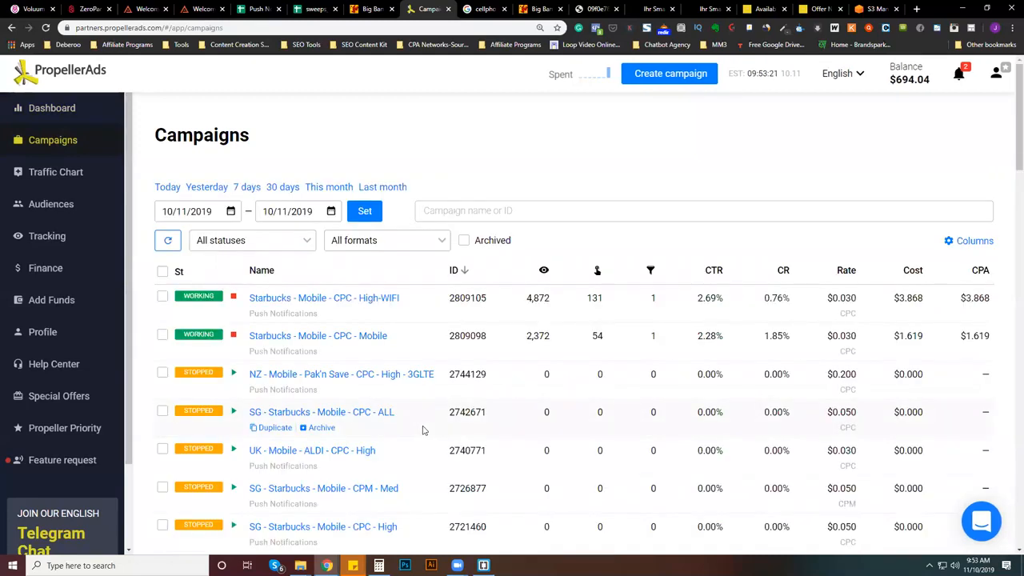
{"action": "scroll", "coordinate": [424, 430], "scroll_direction": "down", "scroll_amount": 1}
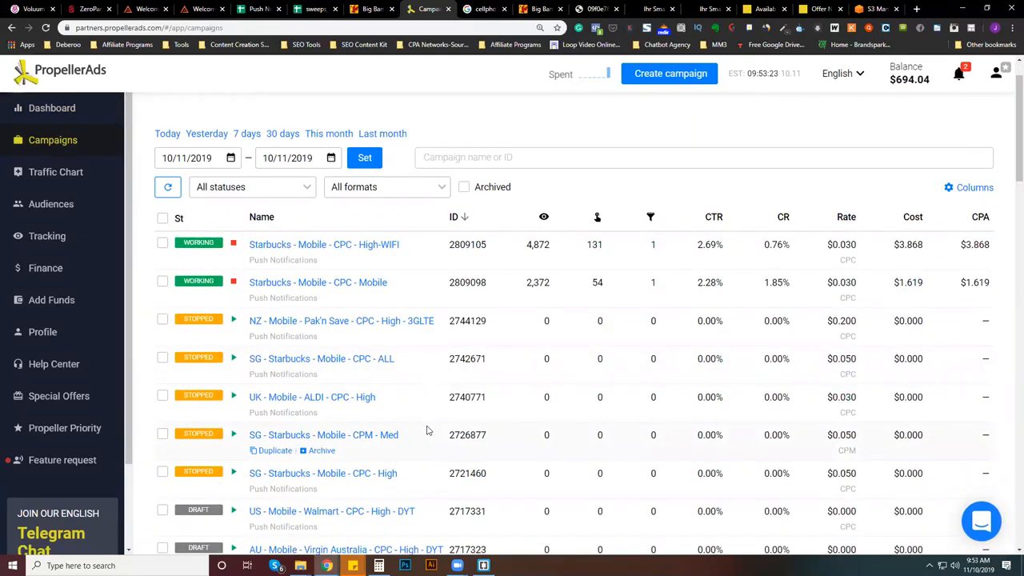
{"action": "scroll", "coordinate": [427, 430], "scroll_direction": "down", "scroll_amount": 1}
{"action": "scroll", "coordinate": [429, 436], "scroll_direction": "down", "scroll_amount": 1}
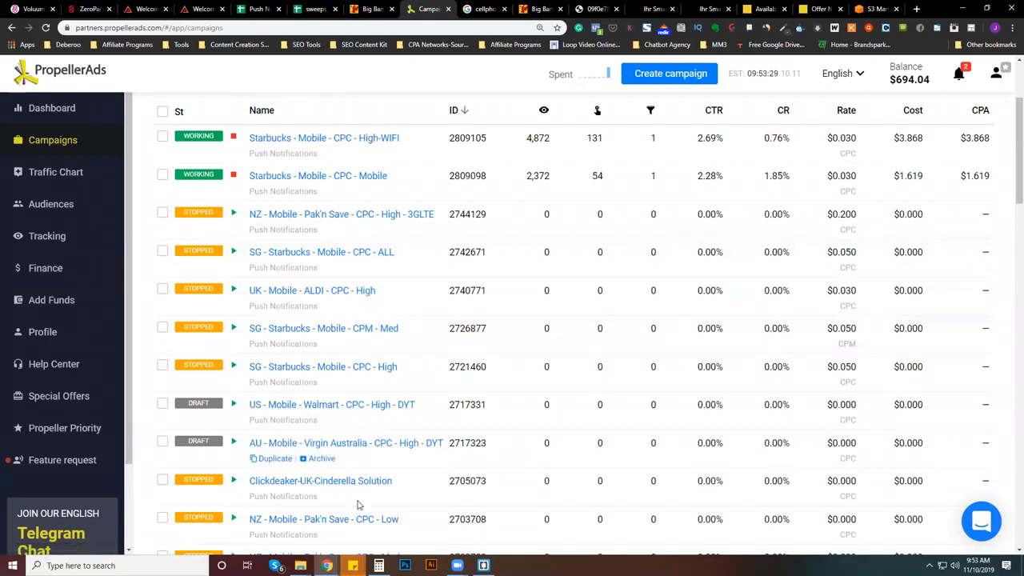
{"action": "scroll", "coordinate": [358, 504], "scroll_direction": "down", "scroll_amount": 7}
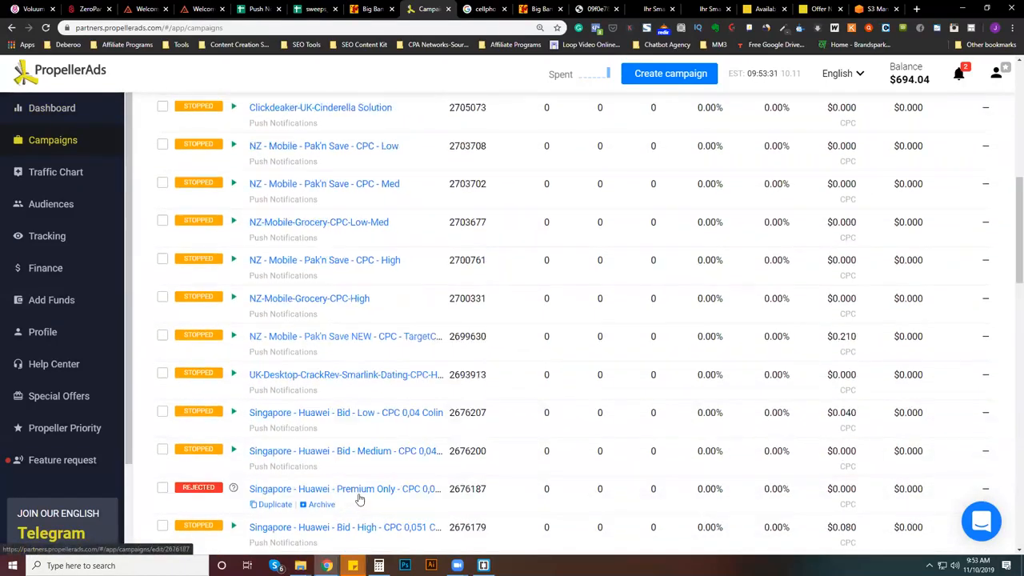
{"action": "scroll", "coordinate": [368, 424], "scroll_direction": "up", "scroll_amount": 4}
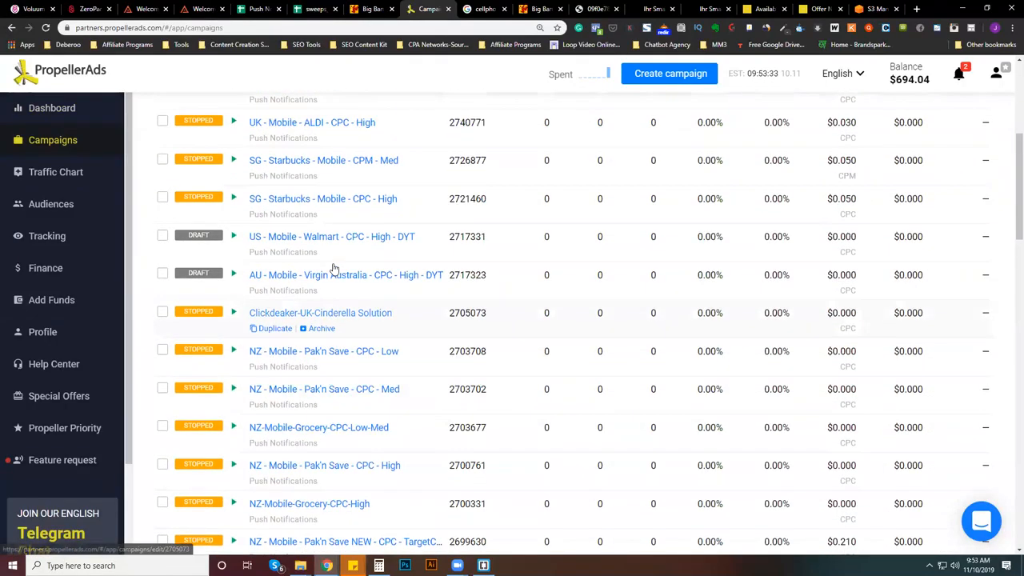
{"action": "left_click", "coordinate": [390, 206]}
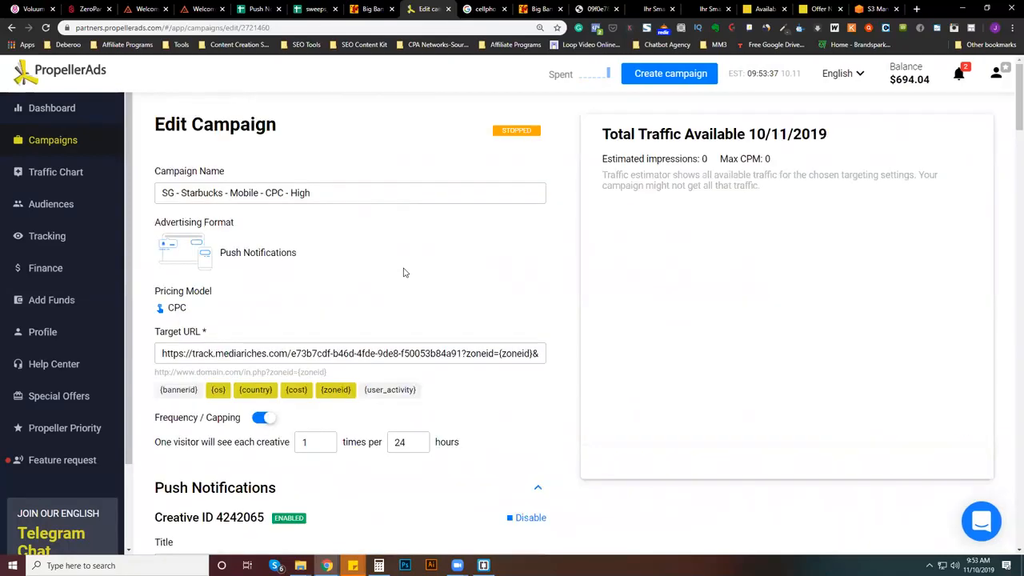
- Examine the enabled and disabled push creatives of the SG Starbucks campaign, comparing their titles, descriptions, icons and images
{"action": "scroll", "coordinate": [404, 284], "scroll_direction": "down", "scroll_amount": 4}
{"action": "scroll", "coordinate": [404, 290], "scroll_direction": "down", "scroll_amount": 1}
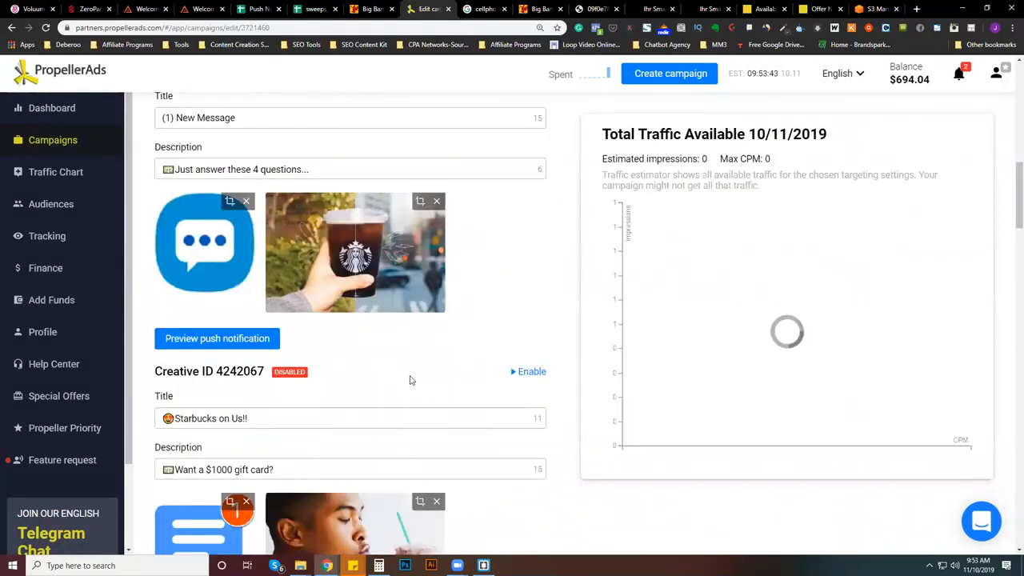
{"action": "scroll", "coordinate": [420, 383], "scroll_direction": "up", "scroll_amount": 2}
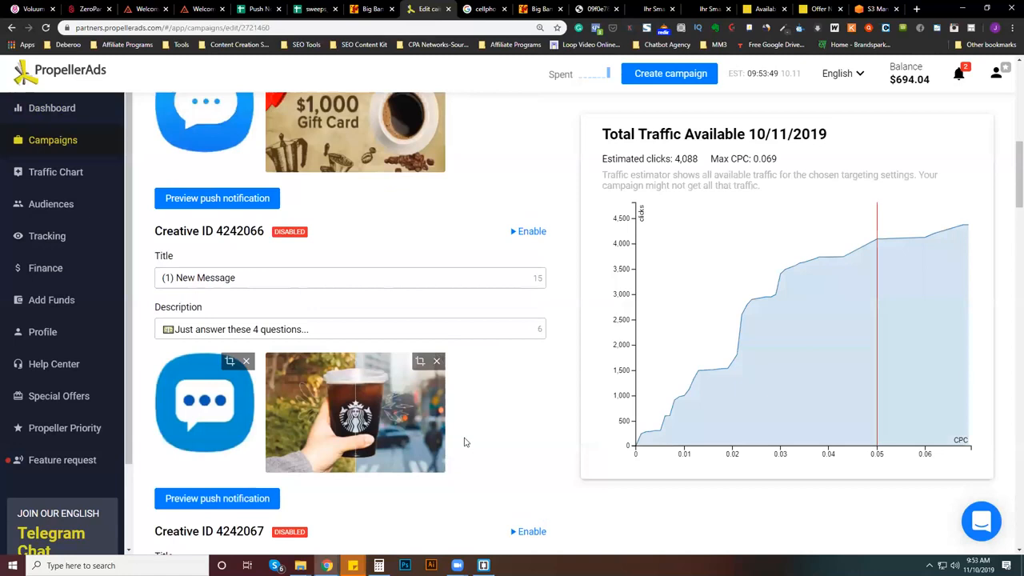
{"action": "scroll", "coordinate": [464, 441], "scroll_direction": "down", "scroll_amount": 1}
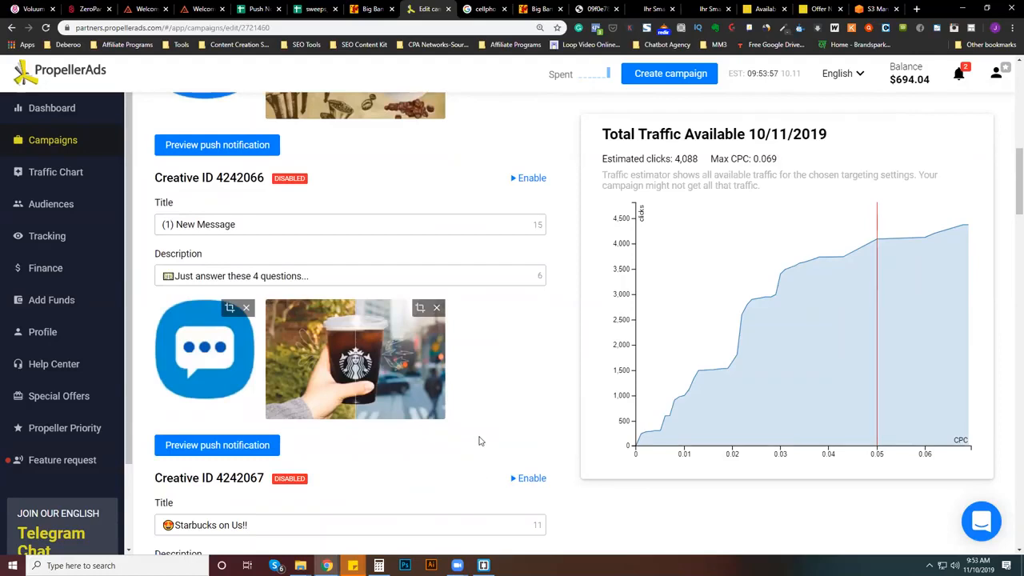
{"action": "scroll", "coordinate": [479, 441], "scroll_direction": "down", "scroll_amount": 5}
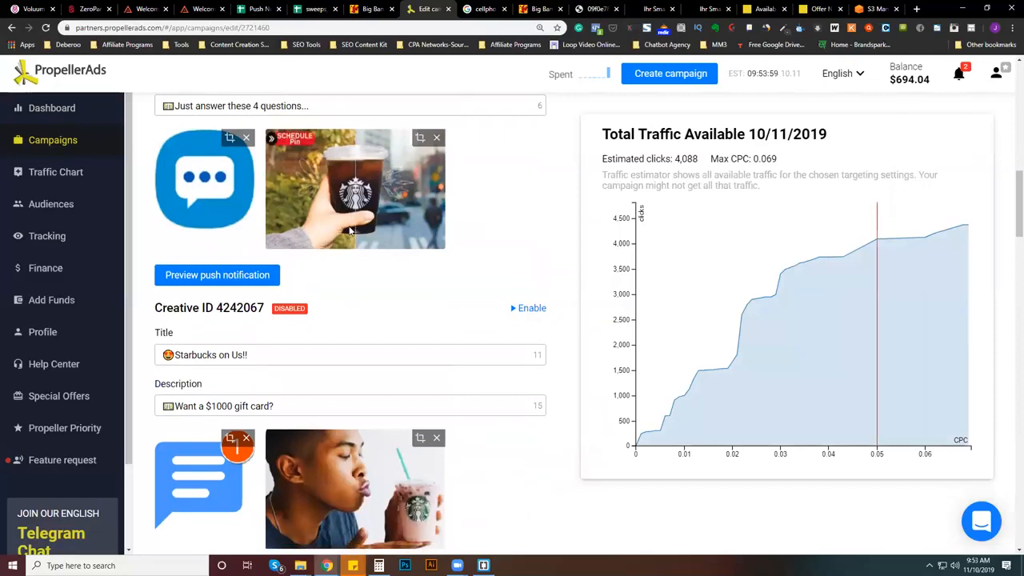
{"action": "scroll", "coordinate": [400, 309], "scroll_direction": "down", "scroll_amount": 4}
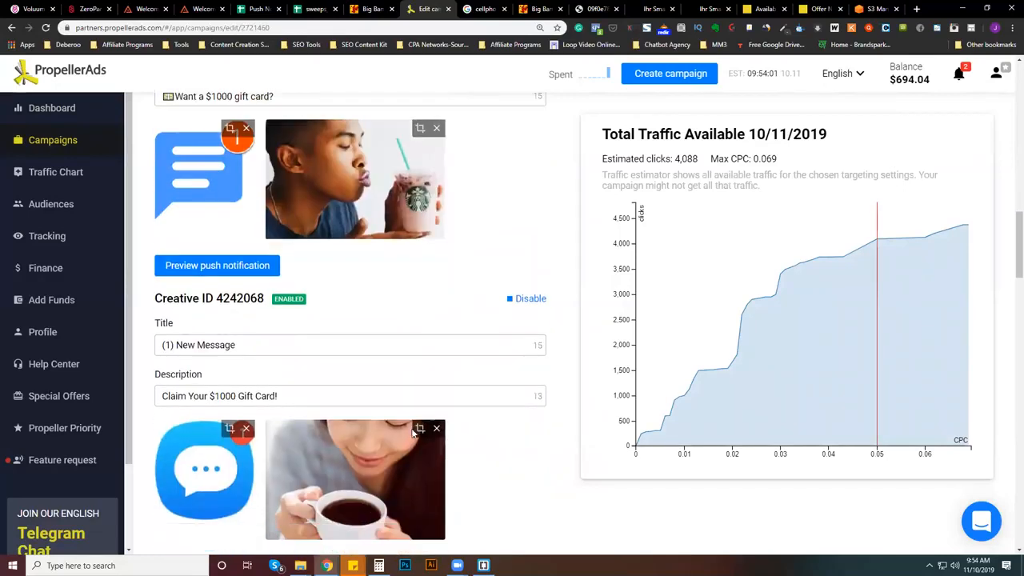
{"action": "scroll", "coordinate": [413, 449], "scroll_direction": "down", "scroll_amount": 2}
{"action": "scroll", "coordinate": [369, 436], "scroll_direction": "up", "scroll_amount": 4}
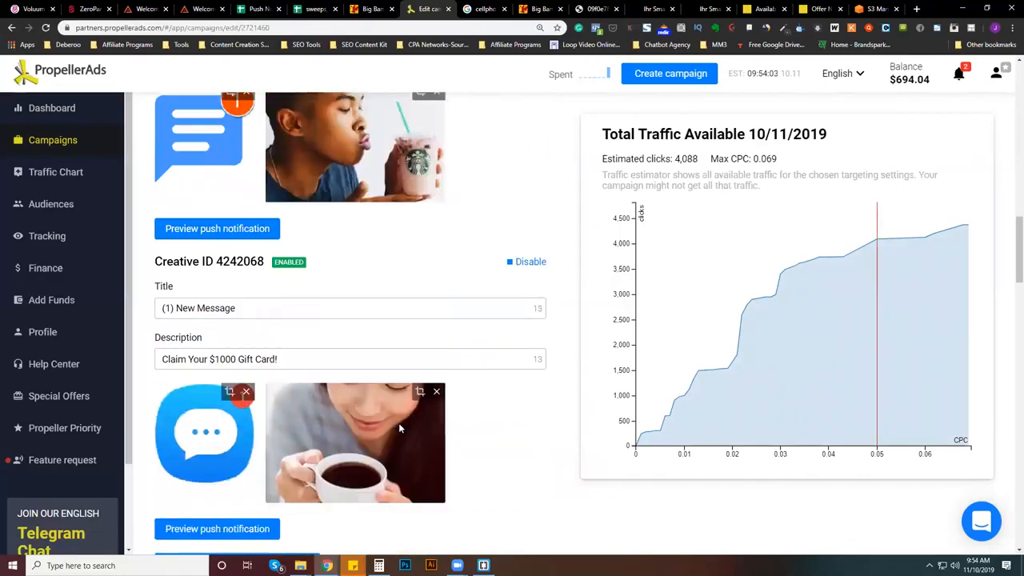
- Switch to File Explorer, open the "Deberoo Push Images" folder and find the Starbucks photos in a maximized window
{"action": "mouse_move", "coordinate": [300, 566]}
{"action": "left_click", "coordinate": [188, 528]}
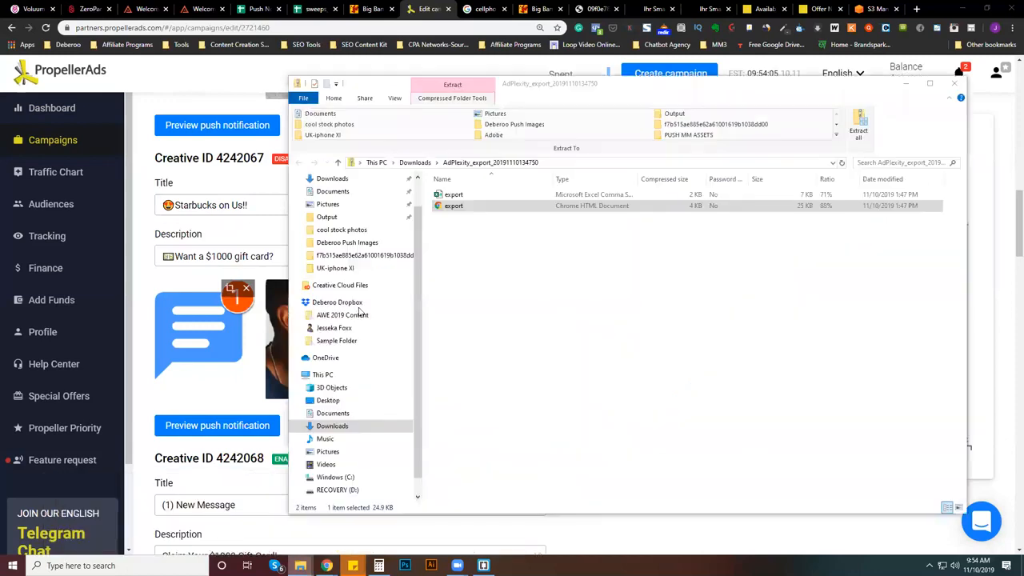
{"action": "left_click", "coordinate": [352, 244]}
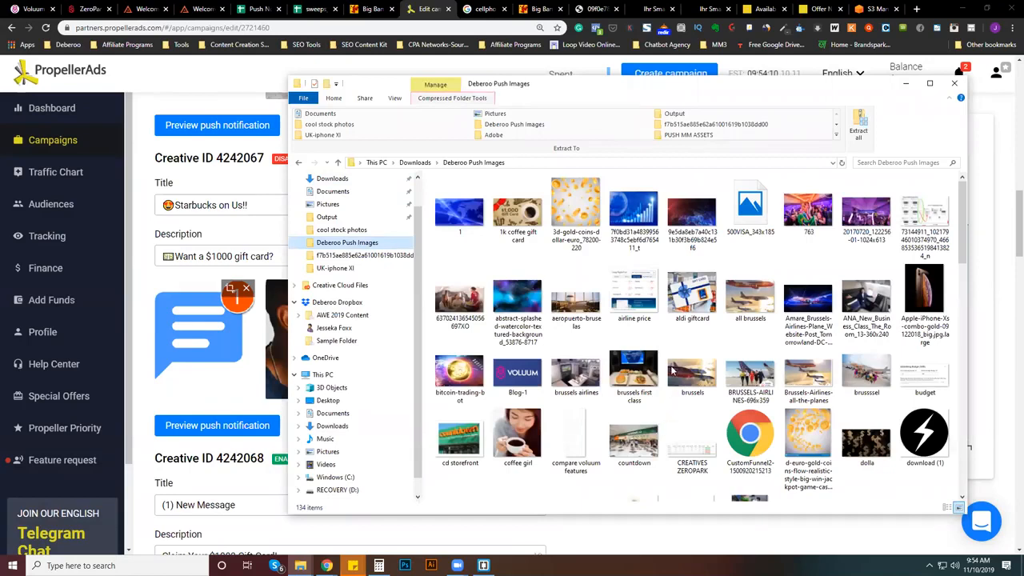
{"action": "scroll", "coordinate": [672, 384], "scroll_direction": "down", "scroll_amount": 5}
{"action": "scroll", "coordinate": [672, 370], "scroll_direction": "down", "scroll_amount": 8}
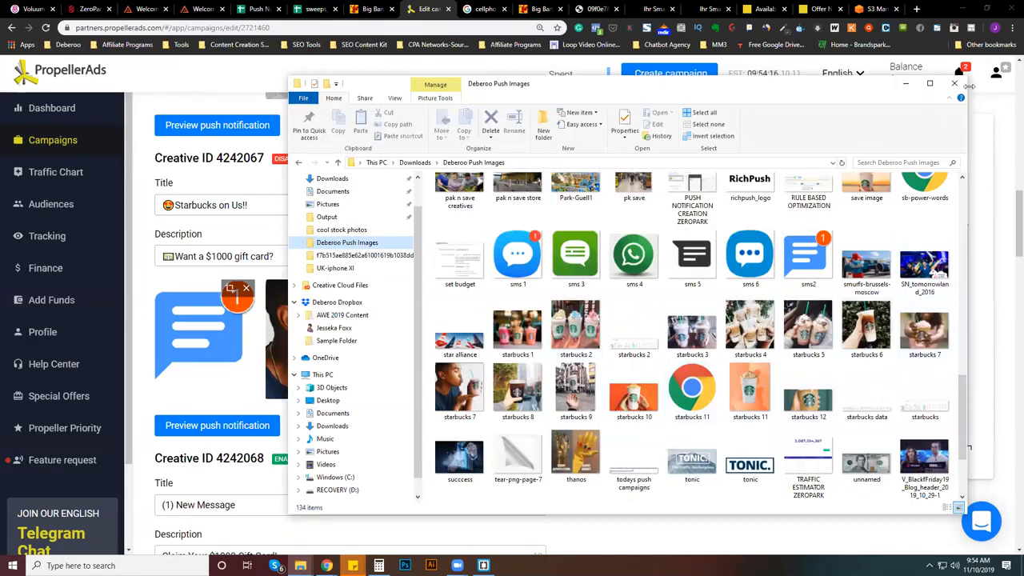
{"action": "left_click", "coordinate": [930, 84]}
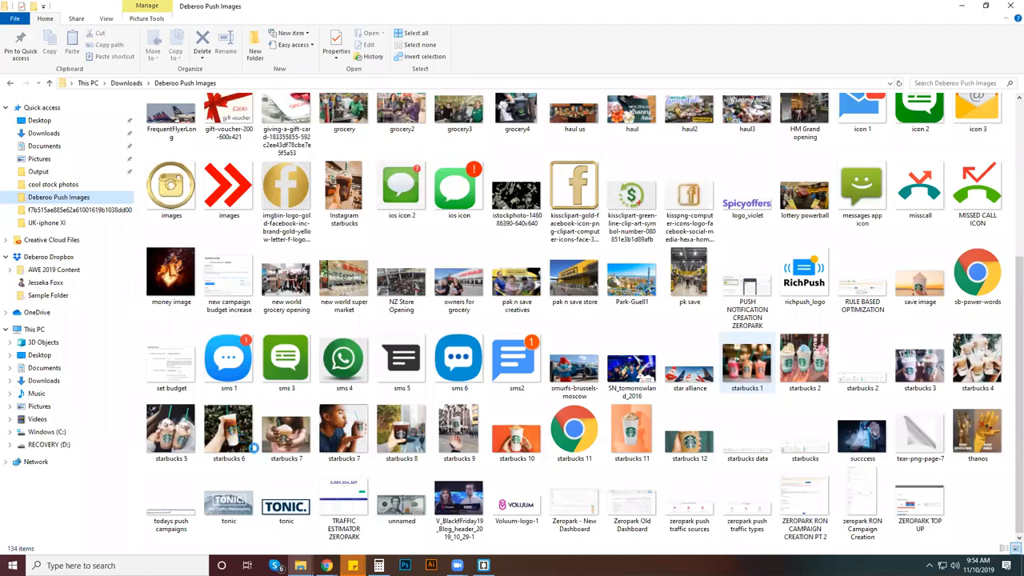
- Select the Starbucks drink photos from "starbucks 1" to "starbucks 12" to review them, and return to the PropellerAds campaign
{"action": "double_click", "coordinate": [279, 444]}
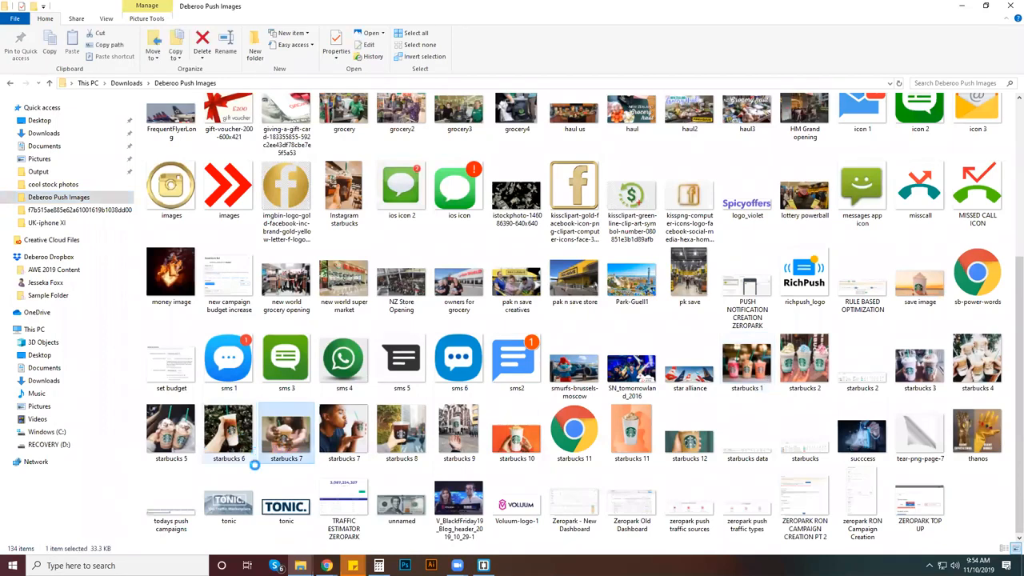
{"action": "left_click", "coordinate": [174, 438], "text": "shift"}
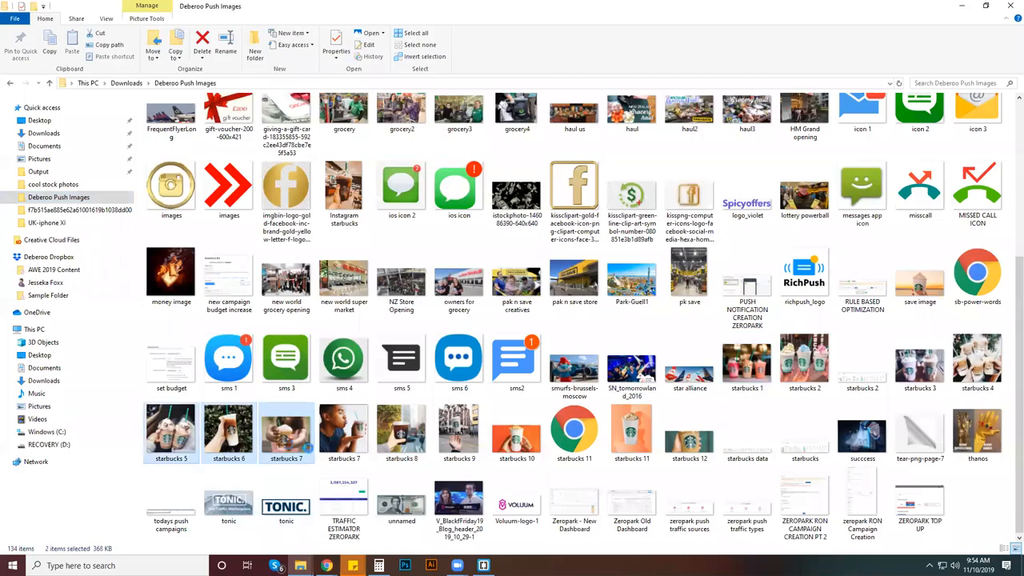
{"action": "left_click", "coordinate": [980, 368], "text": "ctrl"}
{"action": "left_click", "coordinate": [920, 364], "text": "ctrl"}
{"action": "left_click", "coordinate": [804, 364], "text": "ctrl"}
{"action": "left_click", "coordinate": [745, 368], "text": "ctrl"}
{"action": "left_click", "coordinate": [679, 433], "text": "ctrl"}
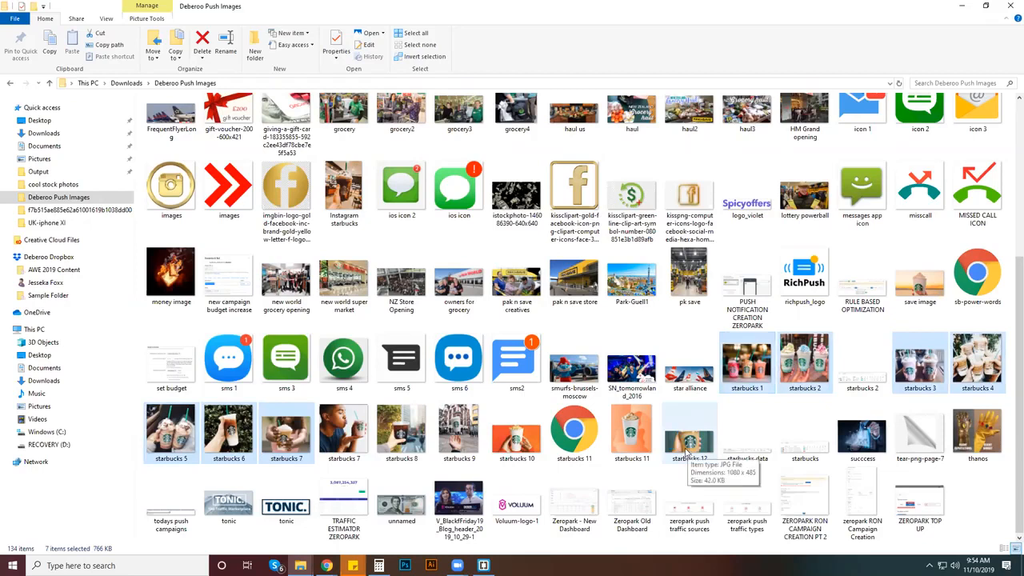
{"action": "left_click", "coordinate": [628, 442], "text": "ctrl"}
{"action": "left_click", "coordinate": [521, 448], "text": "ctrl"}
{"action": "left_click", "coordinate": [454, 447], "text": "ctrl"}
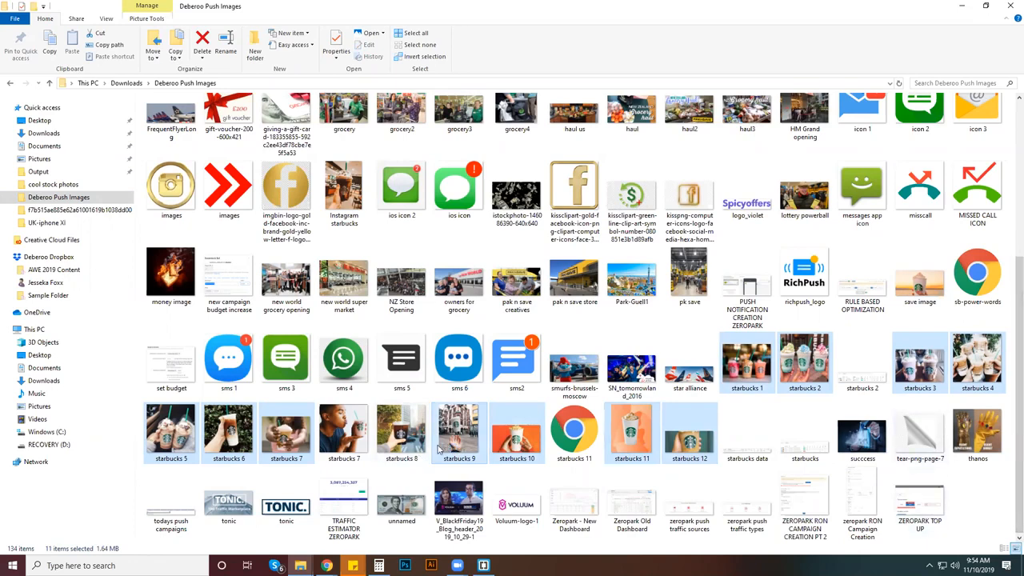
{"action": "left_click", "coordinate": [344, 436], "text": "ctrl"}
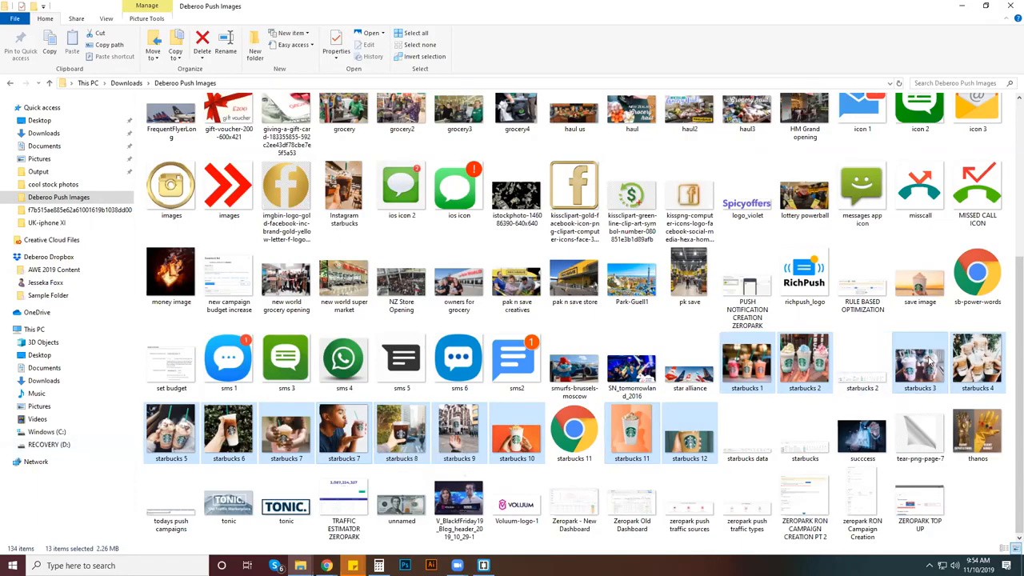
{"action": "double_click", "coordinate": [453, 13]}
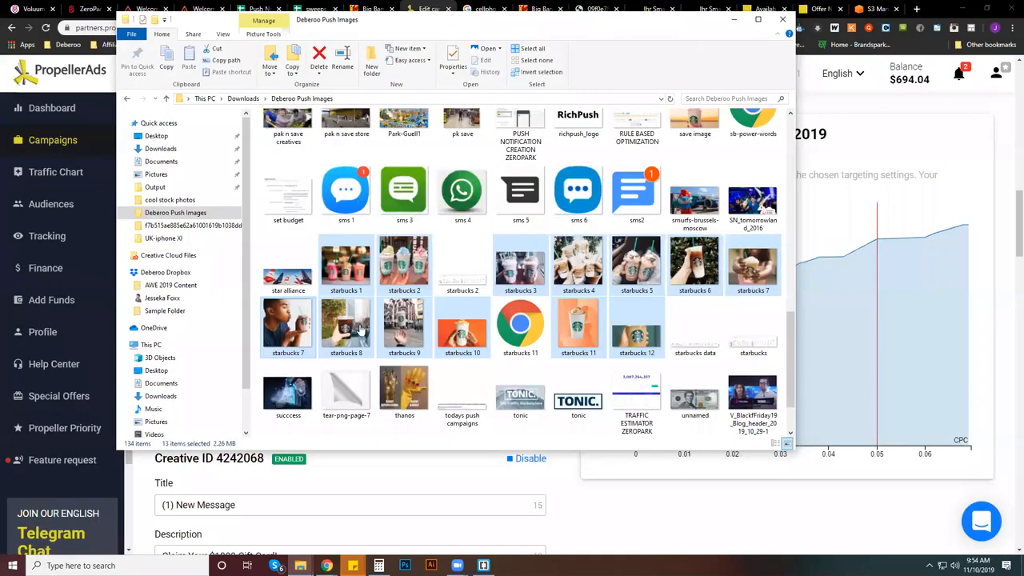
{"action": "left_click", "coordinate": [170, 471]}
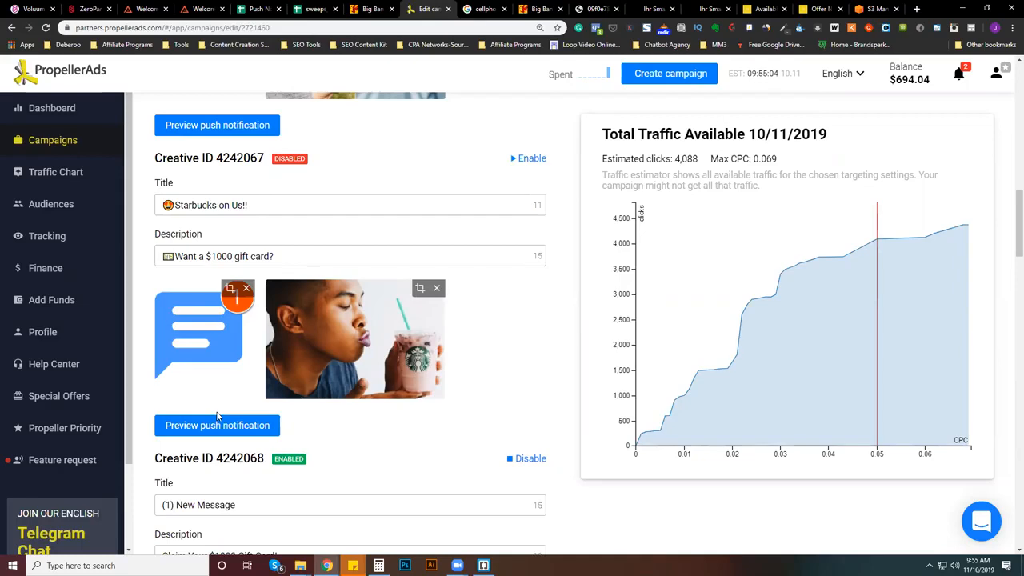
- Recheck the SG Starbucks campaign's creatives from the traffic options back up to the first "Claim Your $1000 Gift Card" creative
{"action": "scroll", "coordinate": [267, 286], "scroll_direction": "up", "scroll_amount": 1}
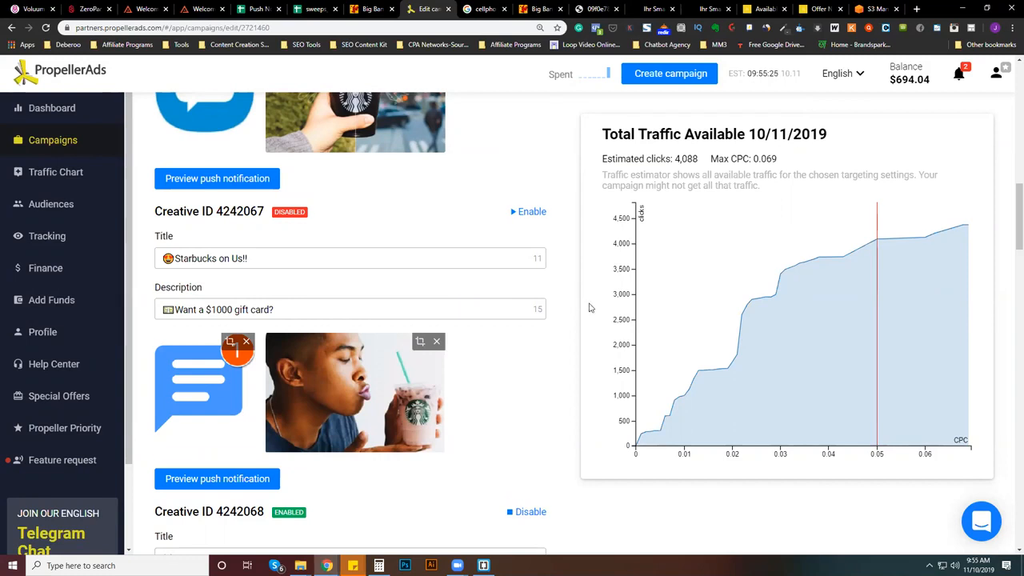
{"action": "scroll", "coordinate": [565, 332], "scroll_direction": "down", "scroll_amount": 7}
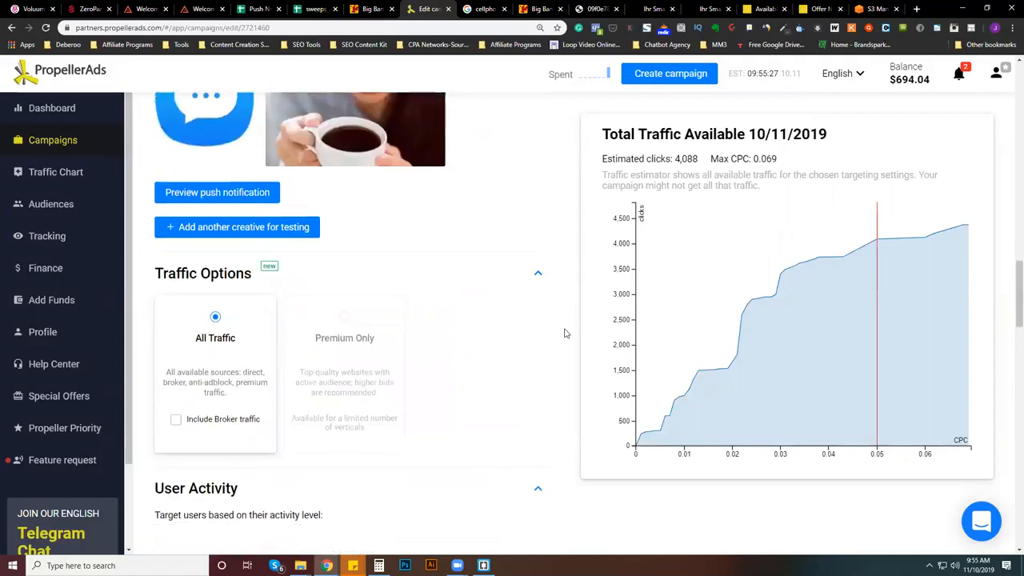
{"action": "scroll", "coordinate": [565, 333], "scroll_direction": "up", "scroll_amount": 5}
{"action": "scroll", "coordinate": [565, 333], "scroll_direction": "up", "scroll_amount": 5}
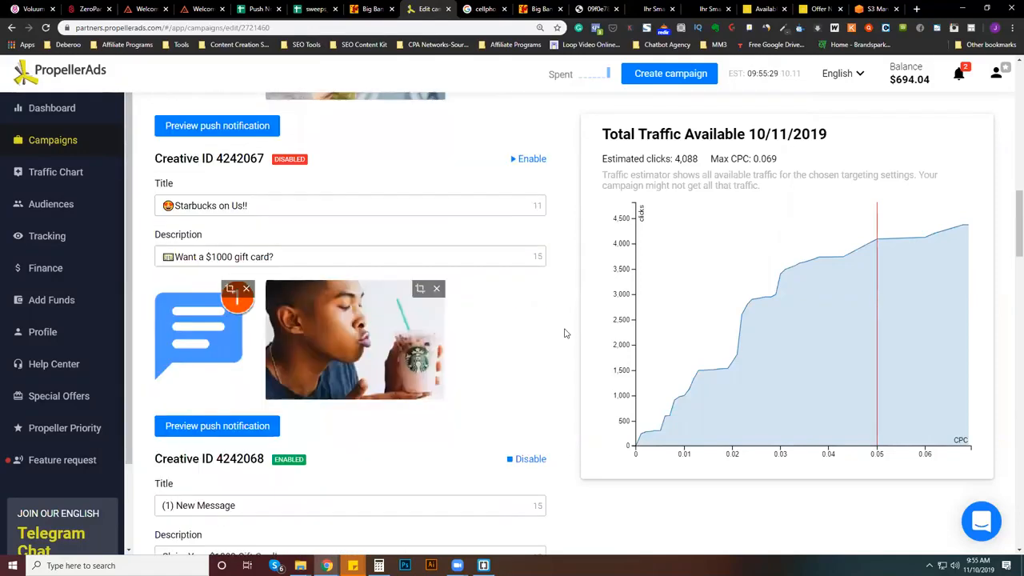
{"action": "scroll", "coordinate": [566, 338], "scroll_direction": "up", "scroll_amount": 2}
{"action": "scroll", "coordinate": [566, 342], "scroll_direction": "up", "scroll_amount": 4}
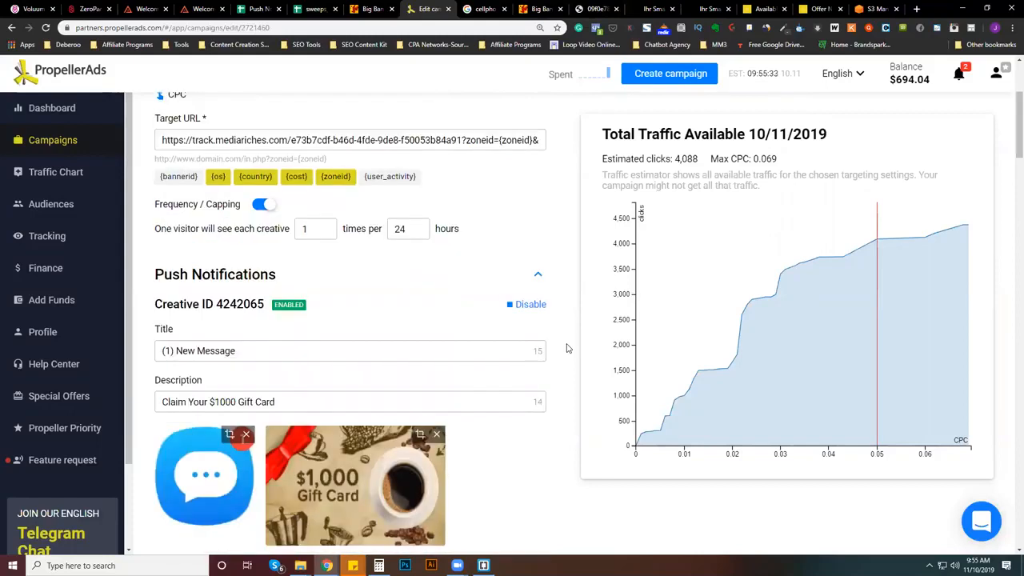
{"action": "scroll", "coordinate": [569, 360], "scroll_direction": "down", "scroll_amount": 2}
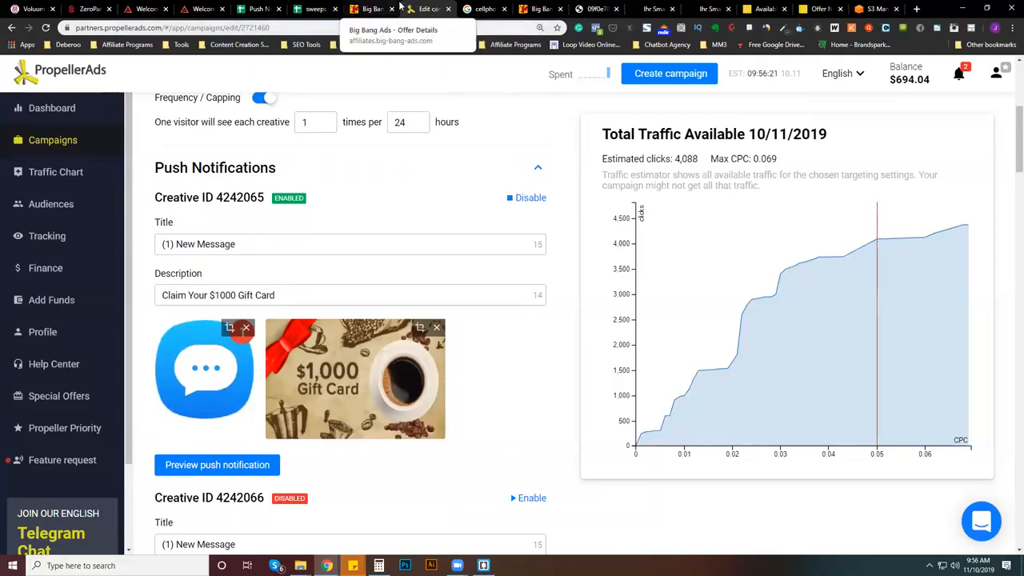
- Switch to the Big Bang Ads offer page and on to the Voluum tracker
{"action": "left_click", "coordinate": [364, 10]}
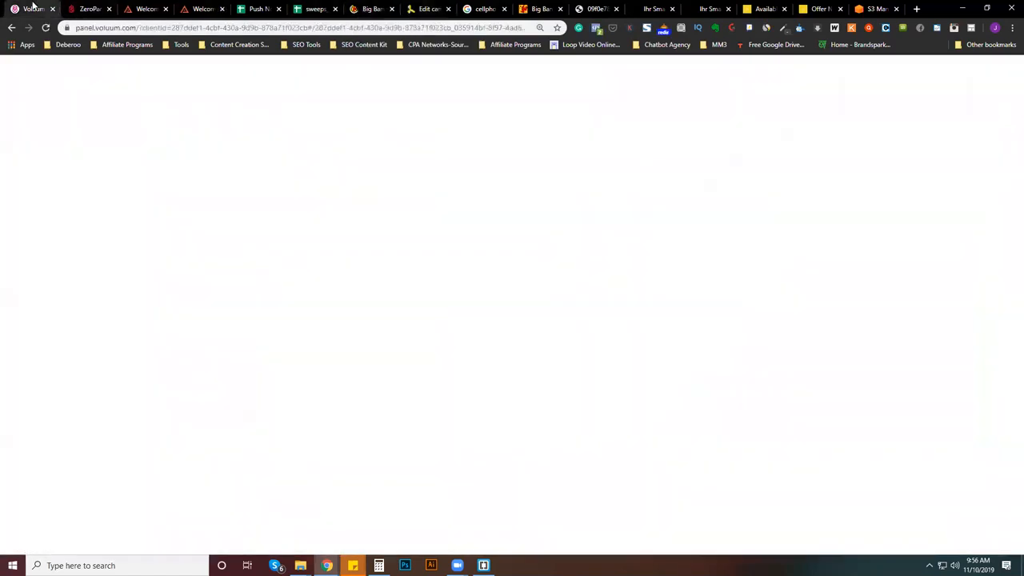
{"action": "left_click", "coordinate": [34, 9]}
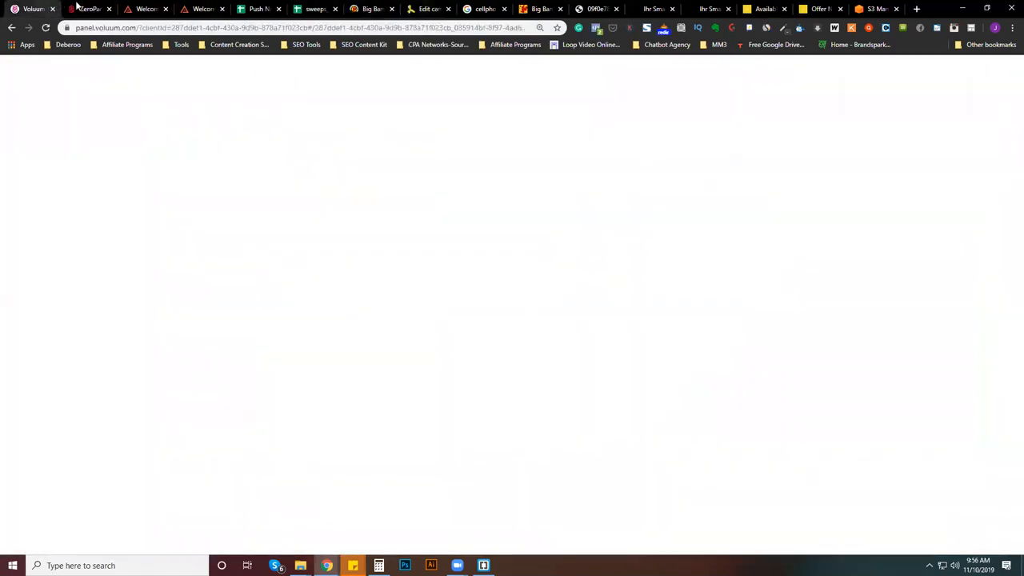